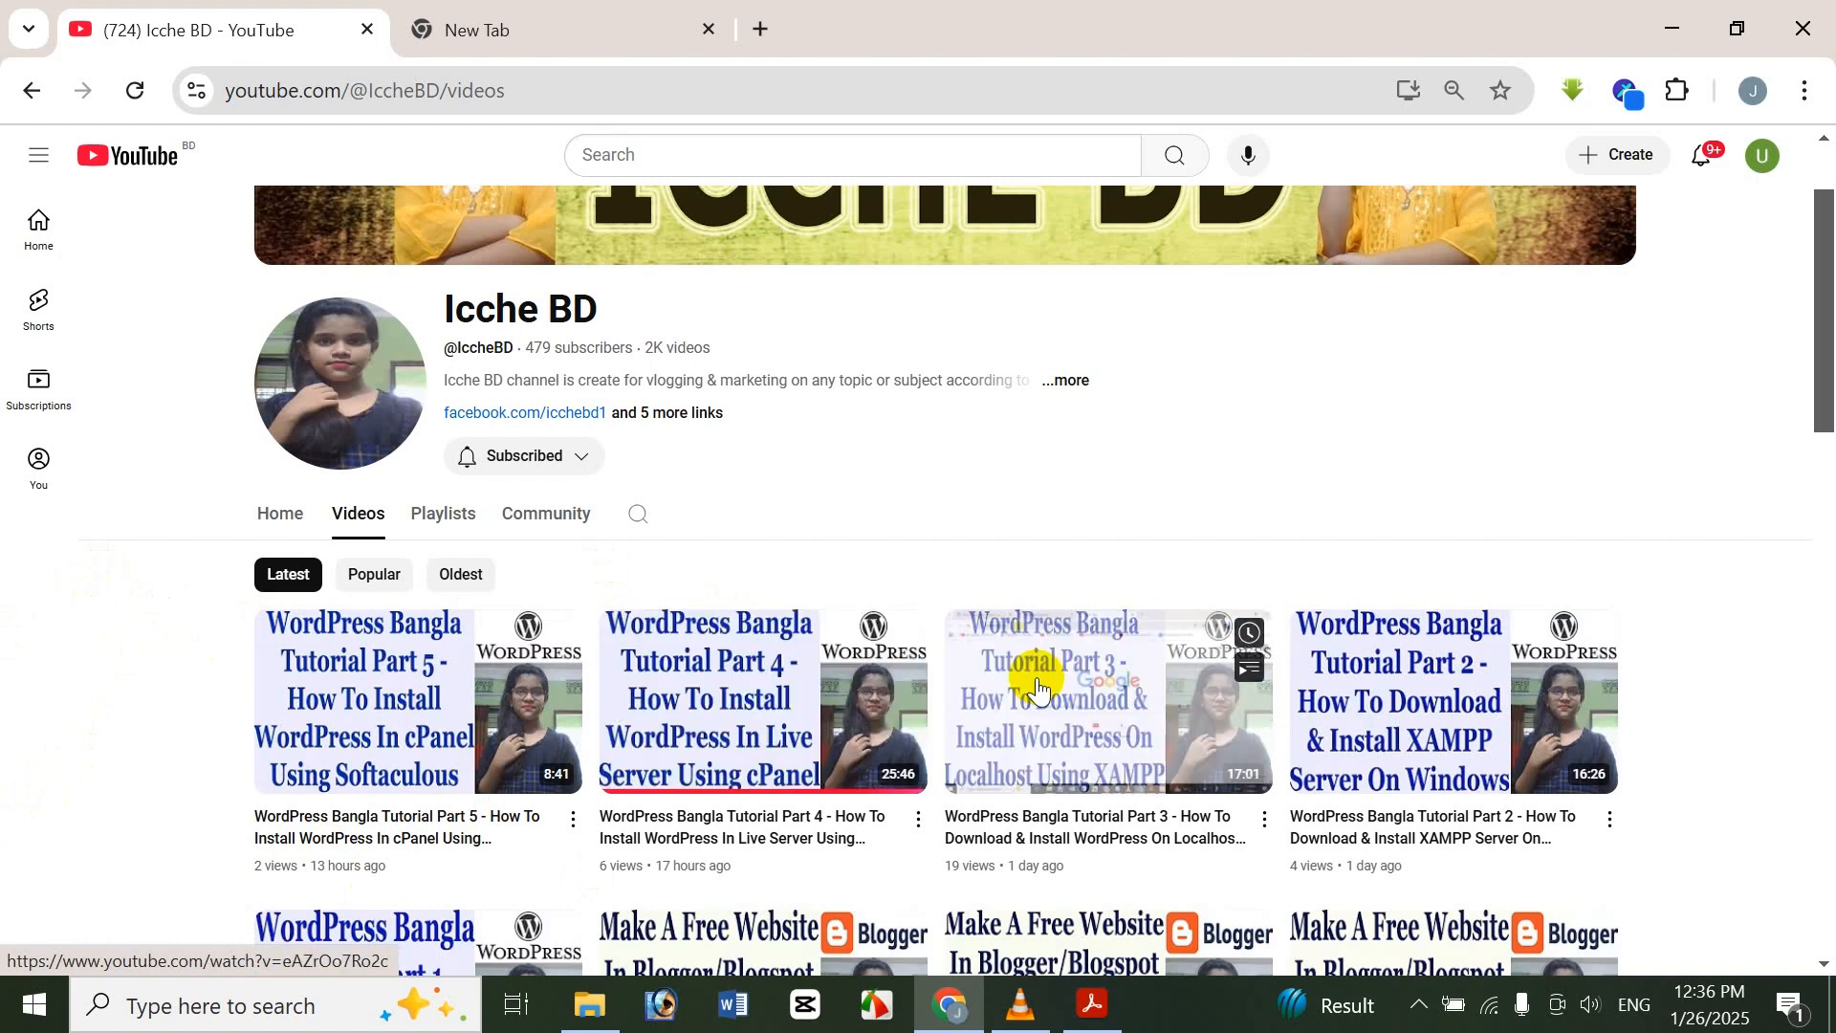
Close the Icche BD YouTube tab, leaving the empty new tab open
scroll(1637, 726, "down", 3)
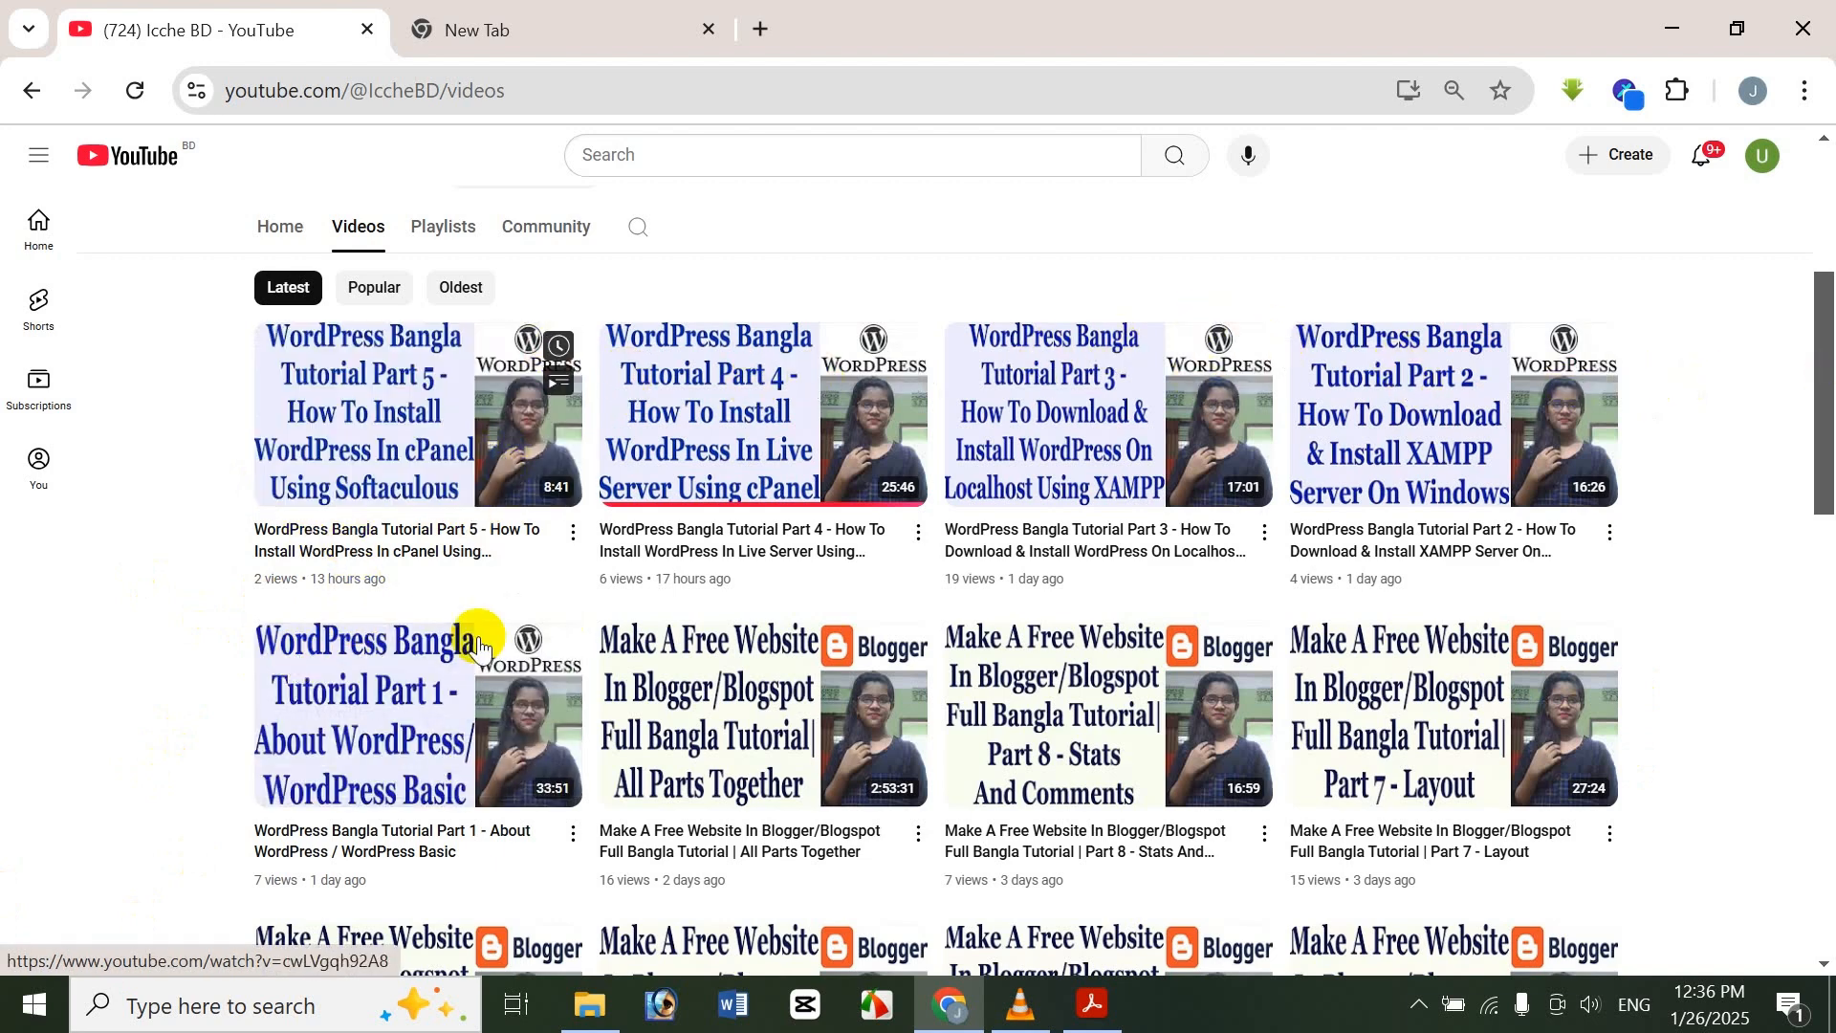
scroll(778, 459, "up", 4)
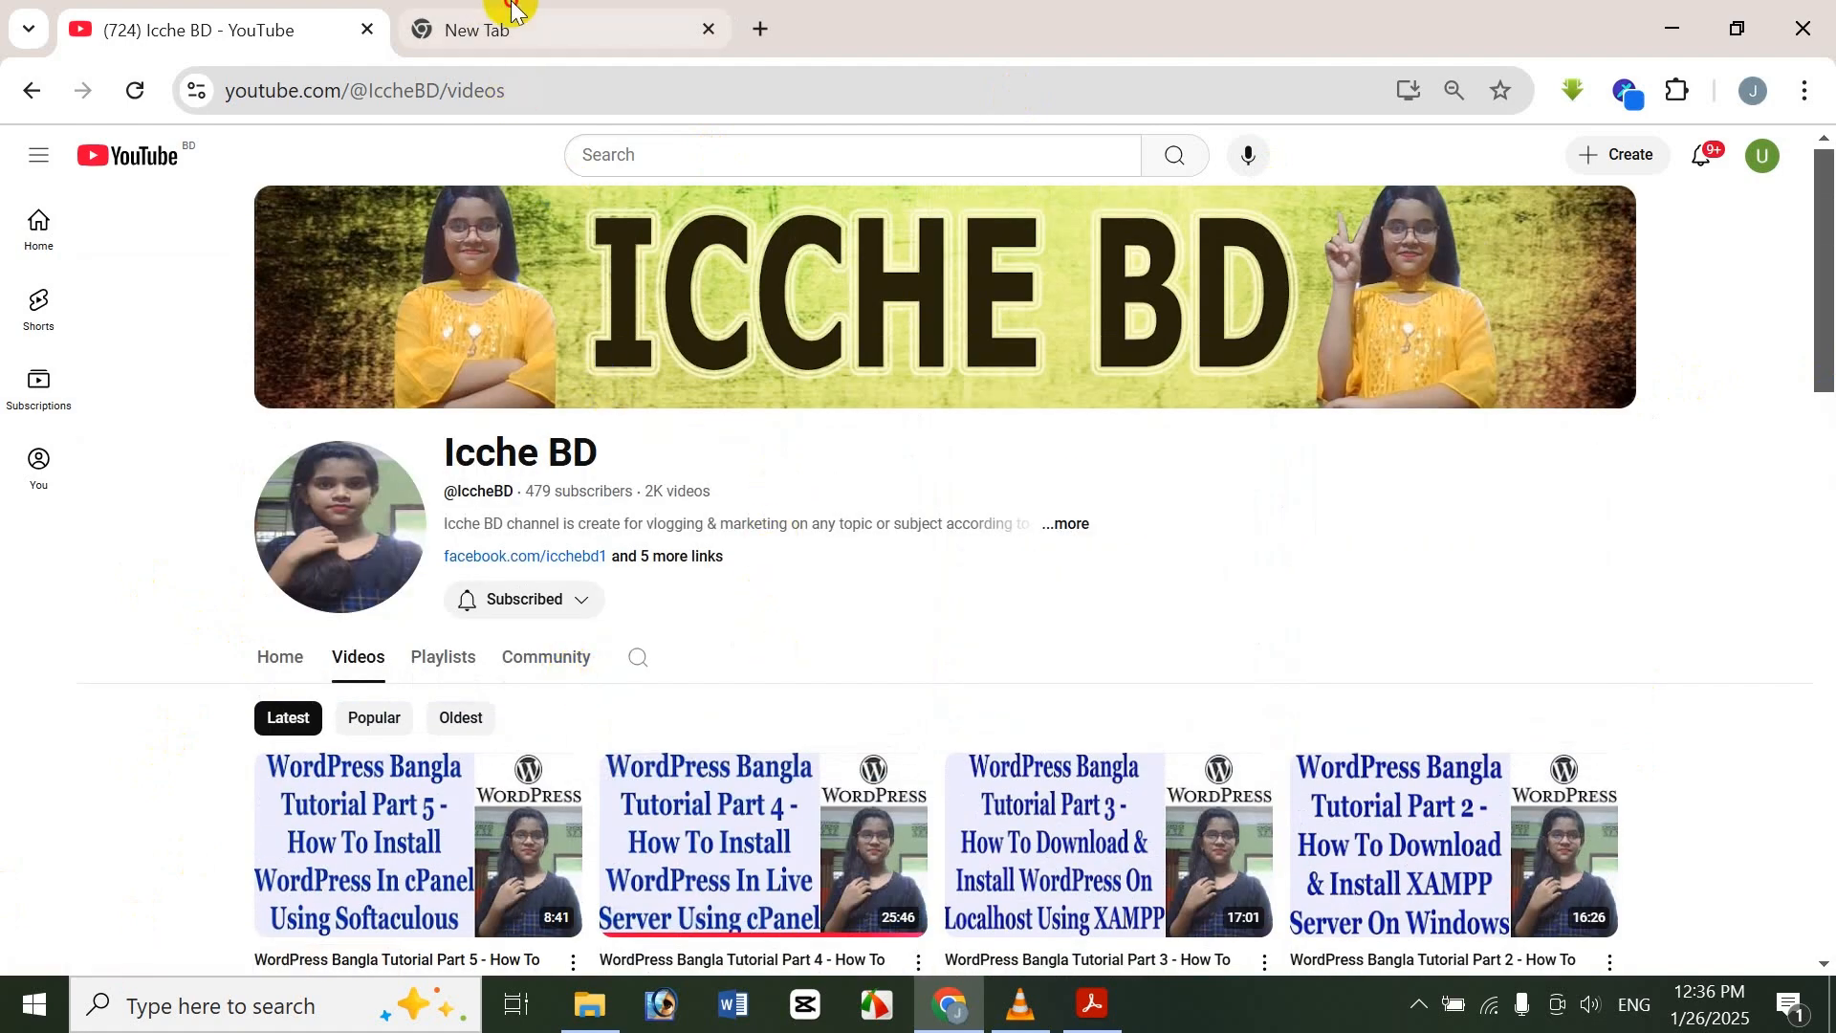
left_click(421, 29)
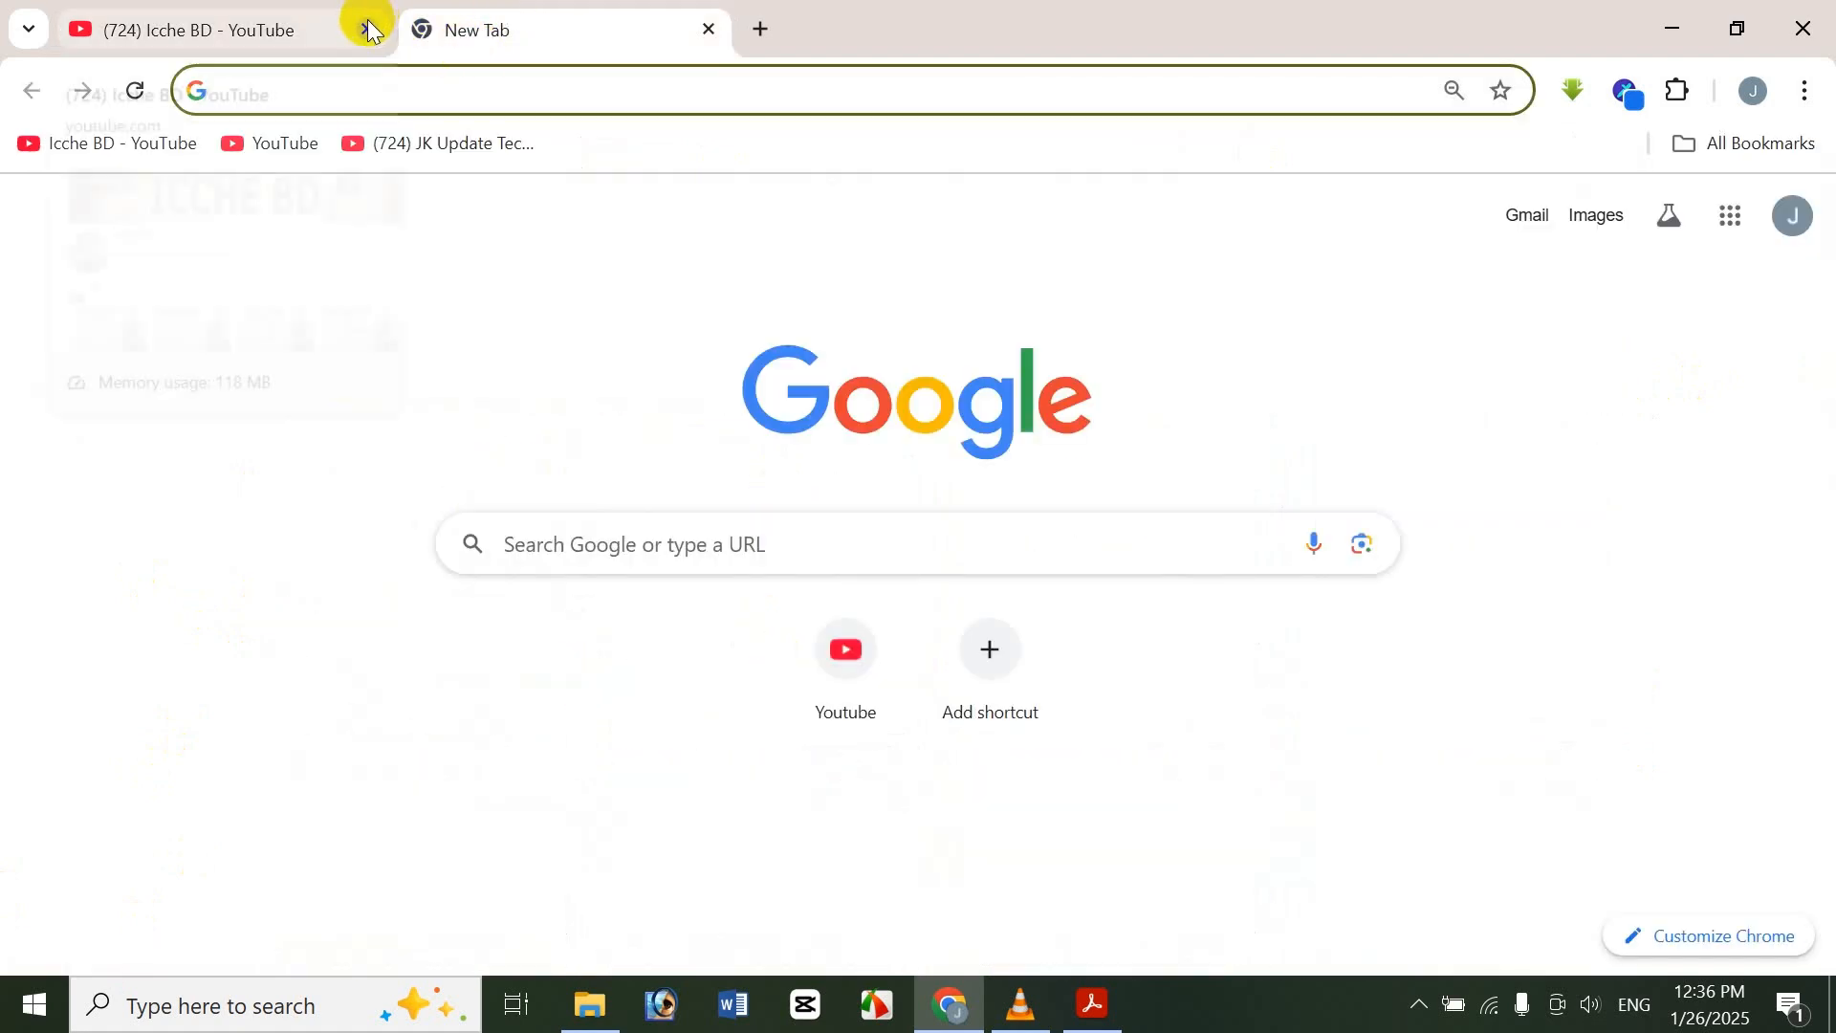
left_click(370, 29)
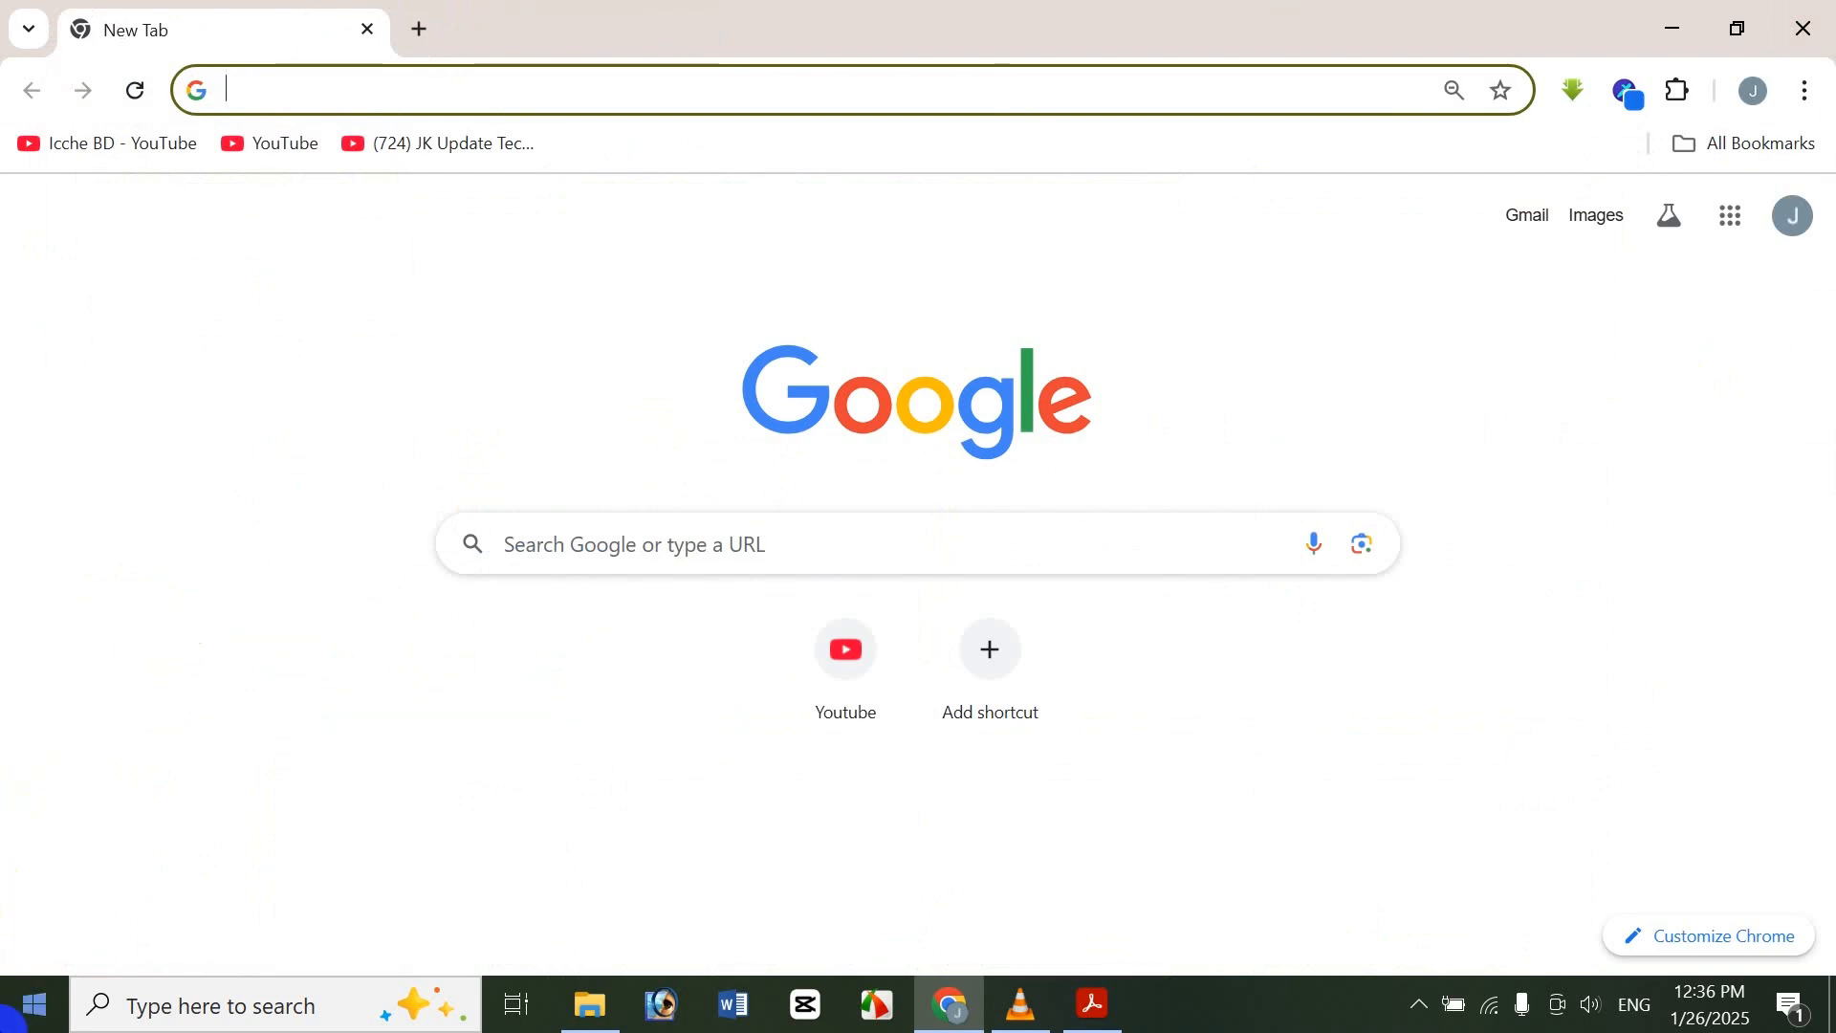
Locate XAMPP Control Panel in the Start menu's XAMPP group and through a Windows search for 'XAMPP'
left_click(33, 1004)
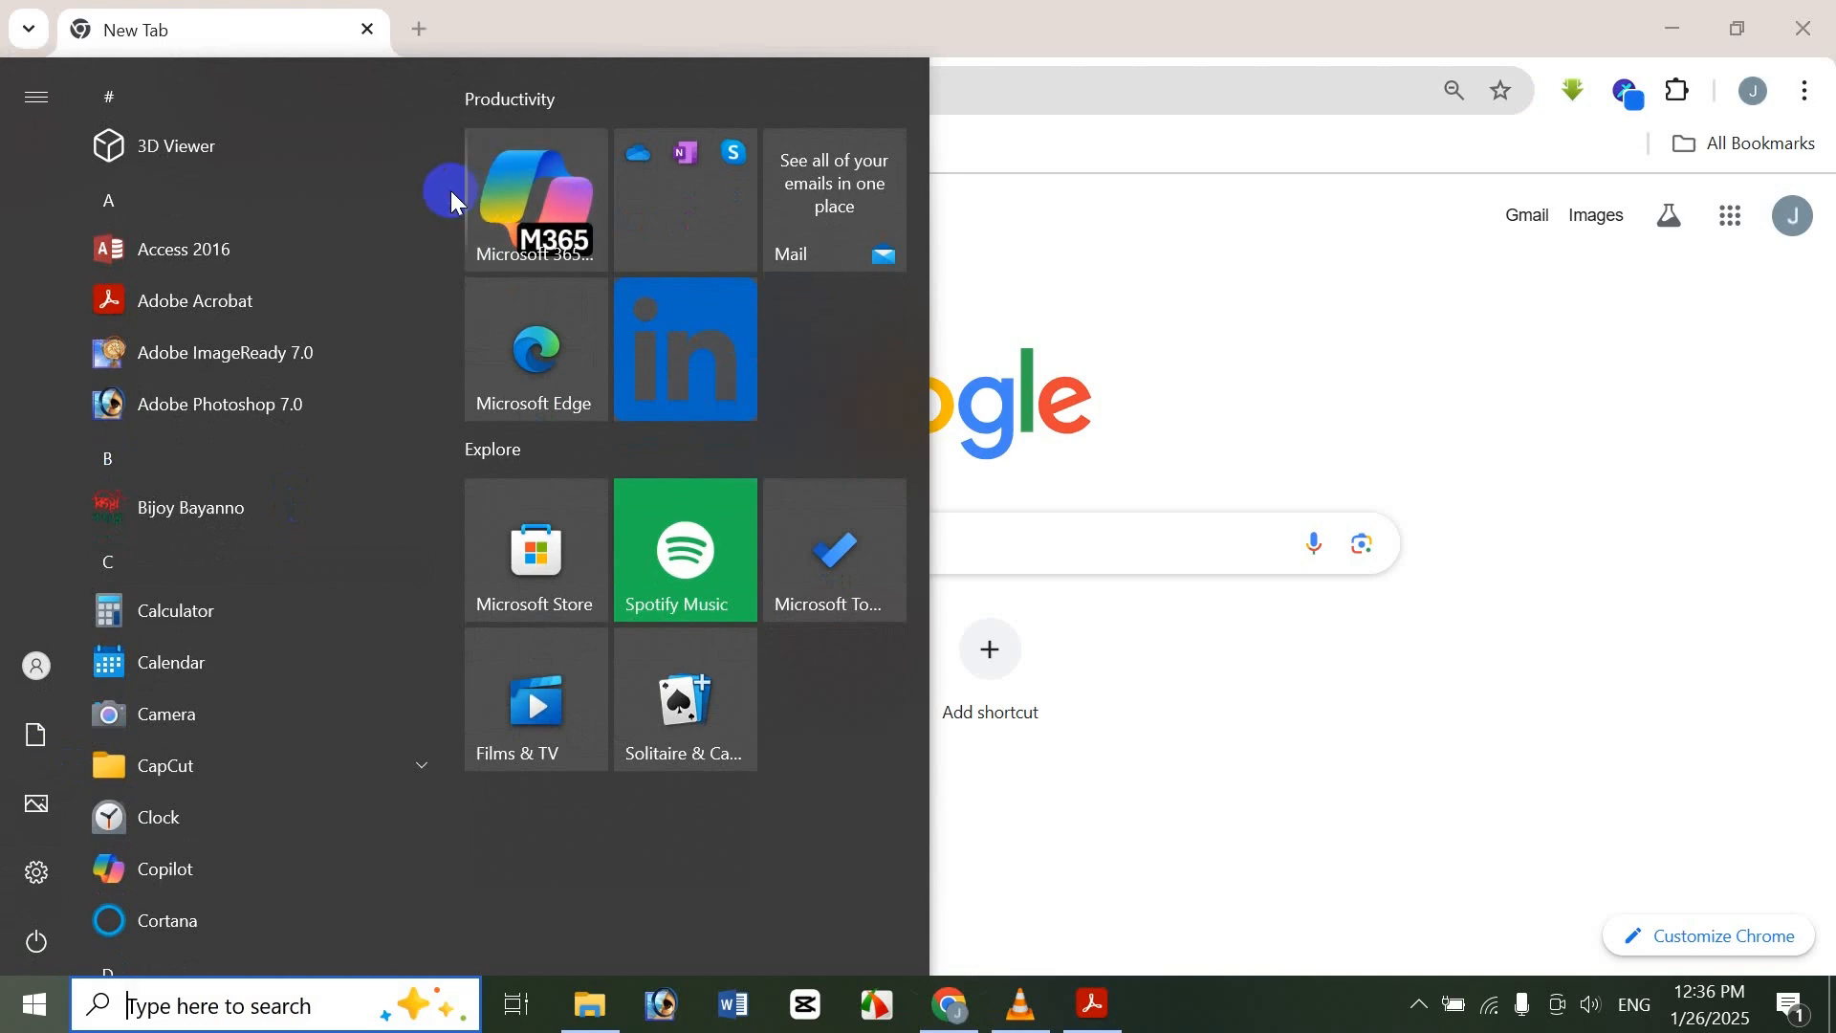
left_click(445, 392)
scroll(398, 918, "down", 20)
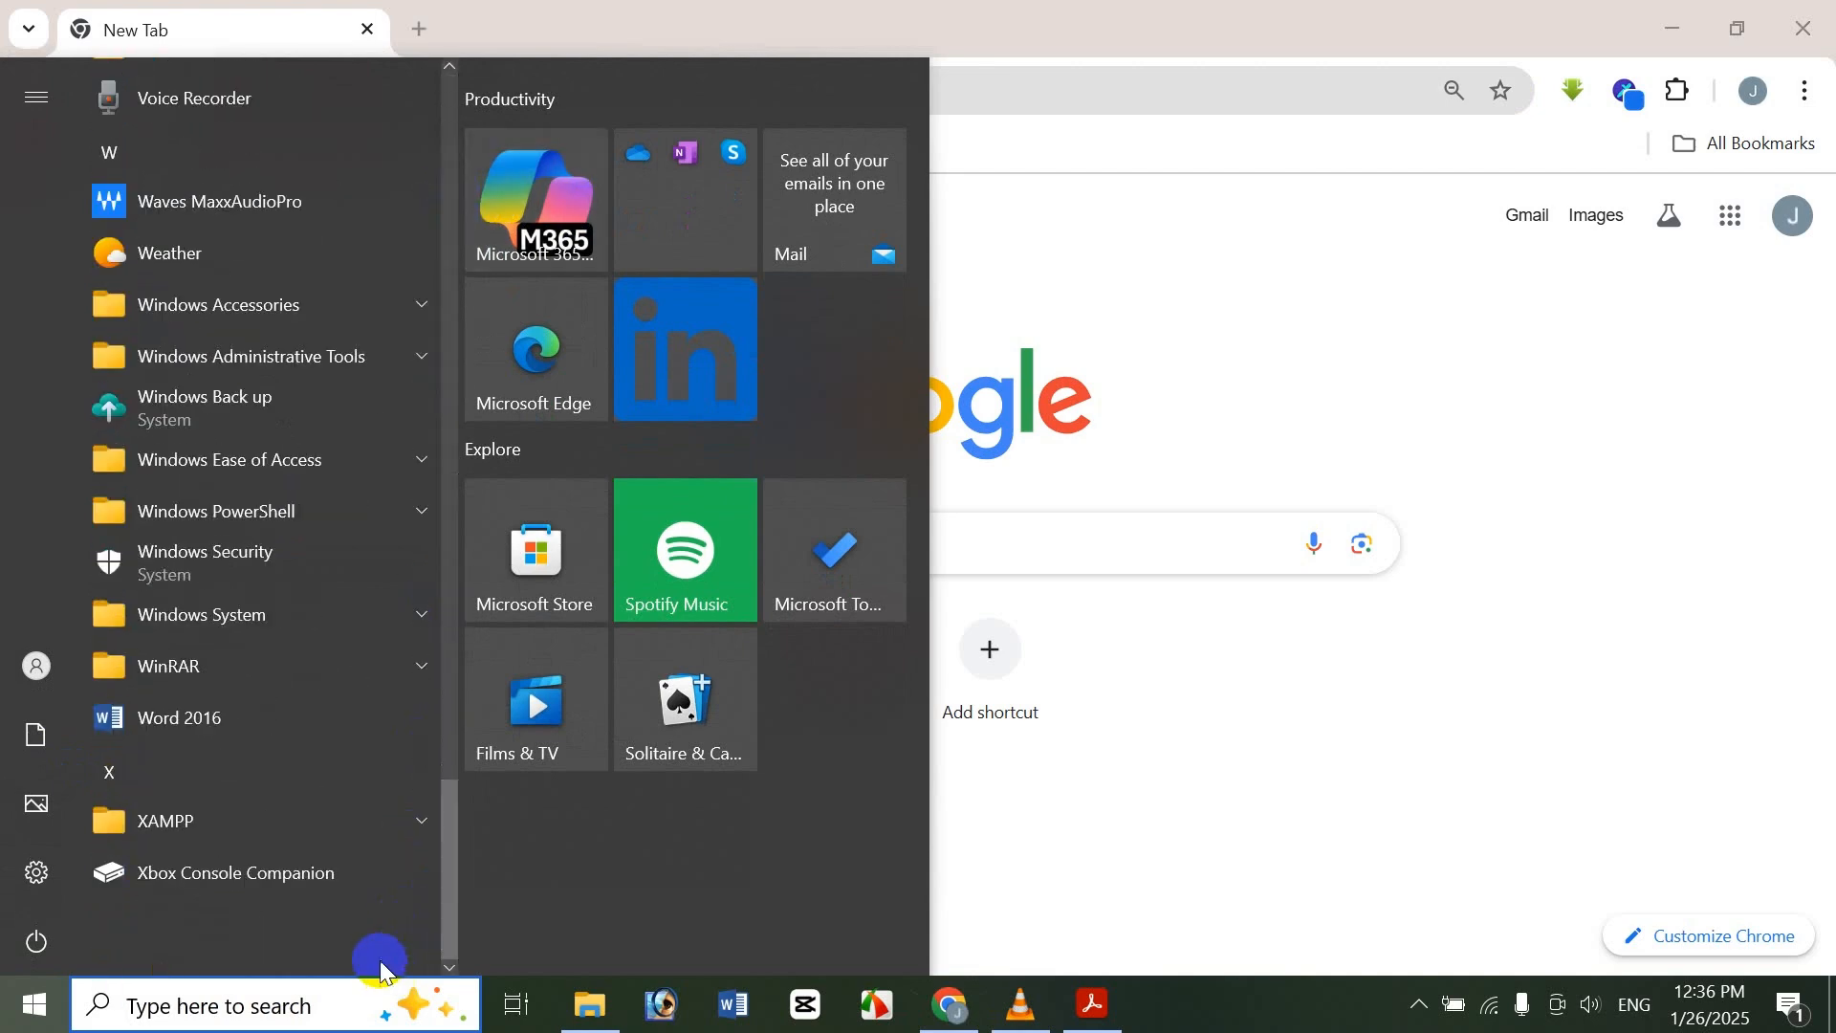
left_click(353, 824)
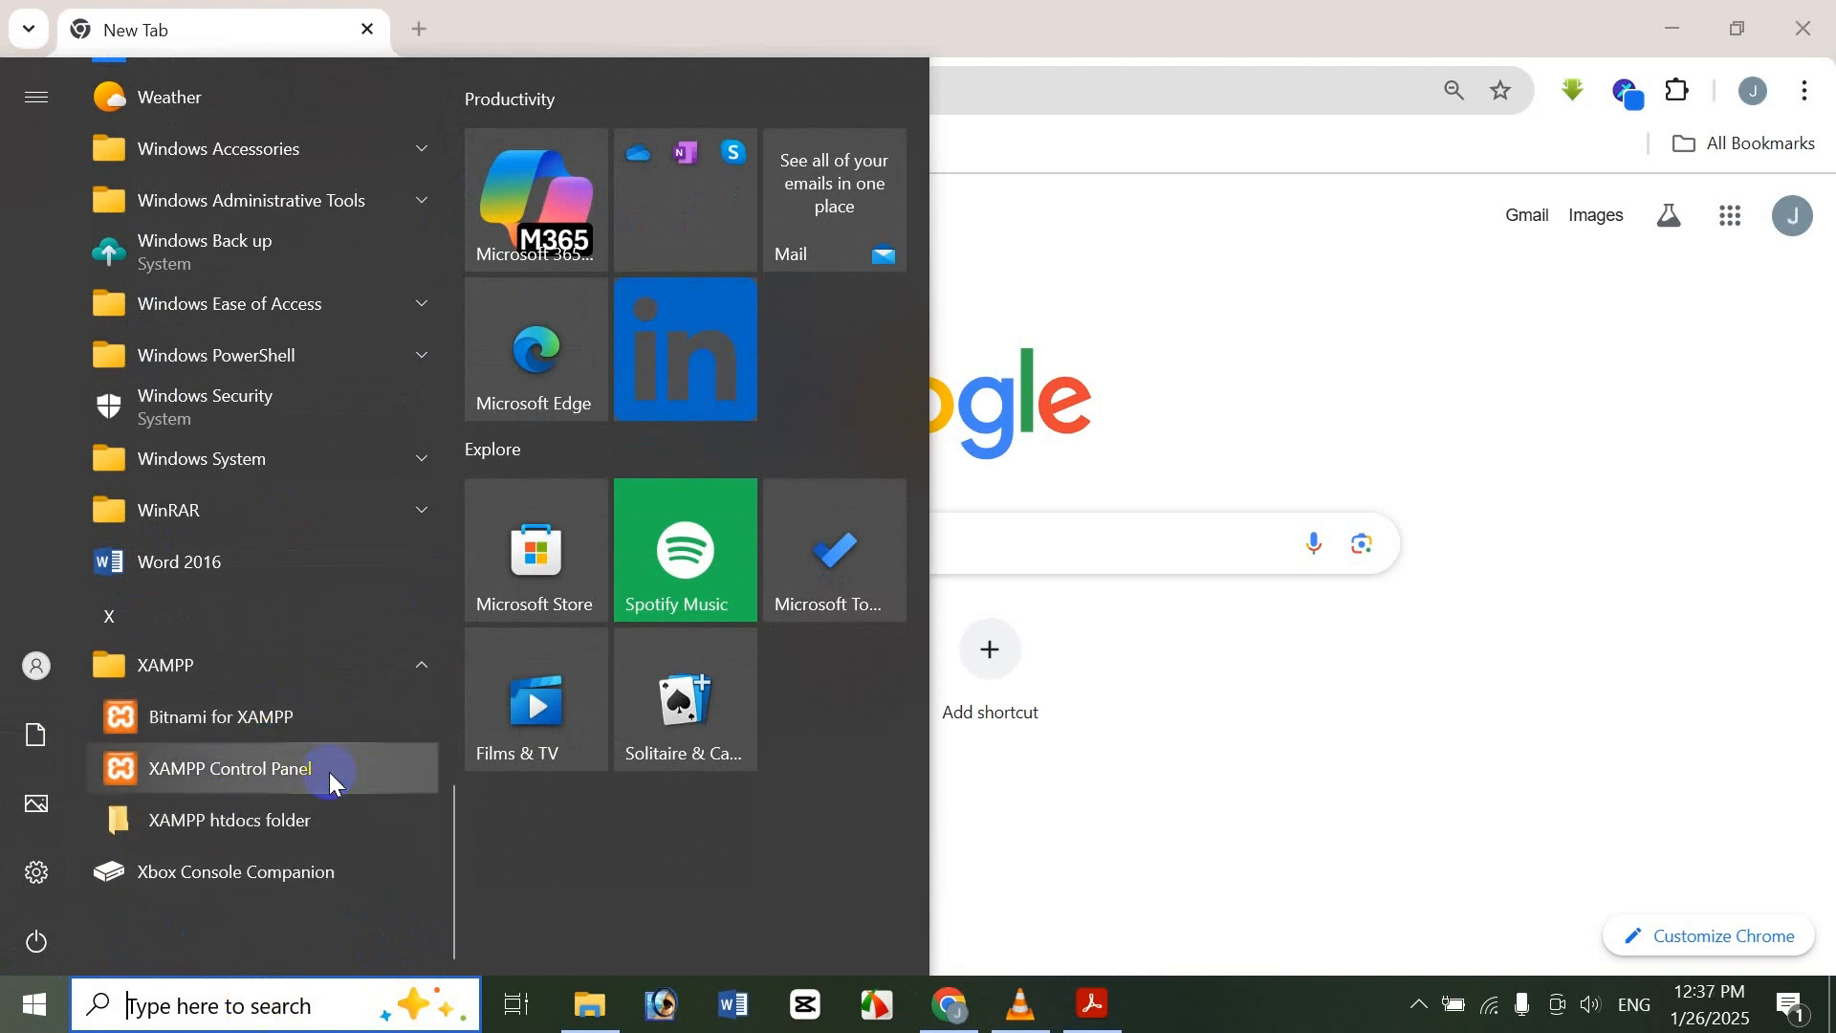
left_click(1248, 349)
left_click(278, 1006)
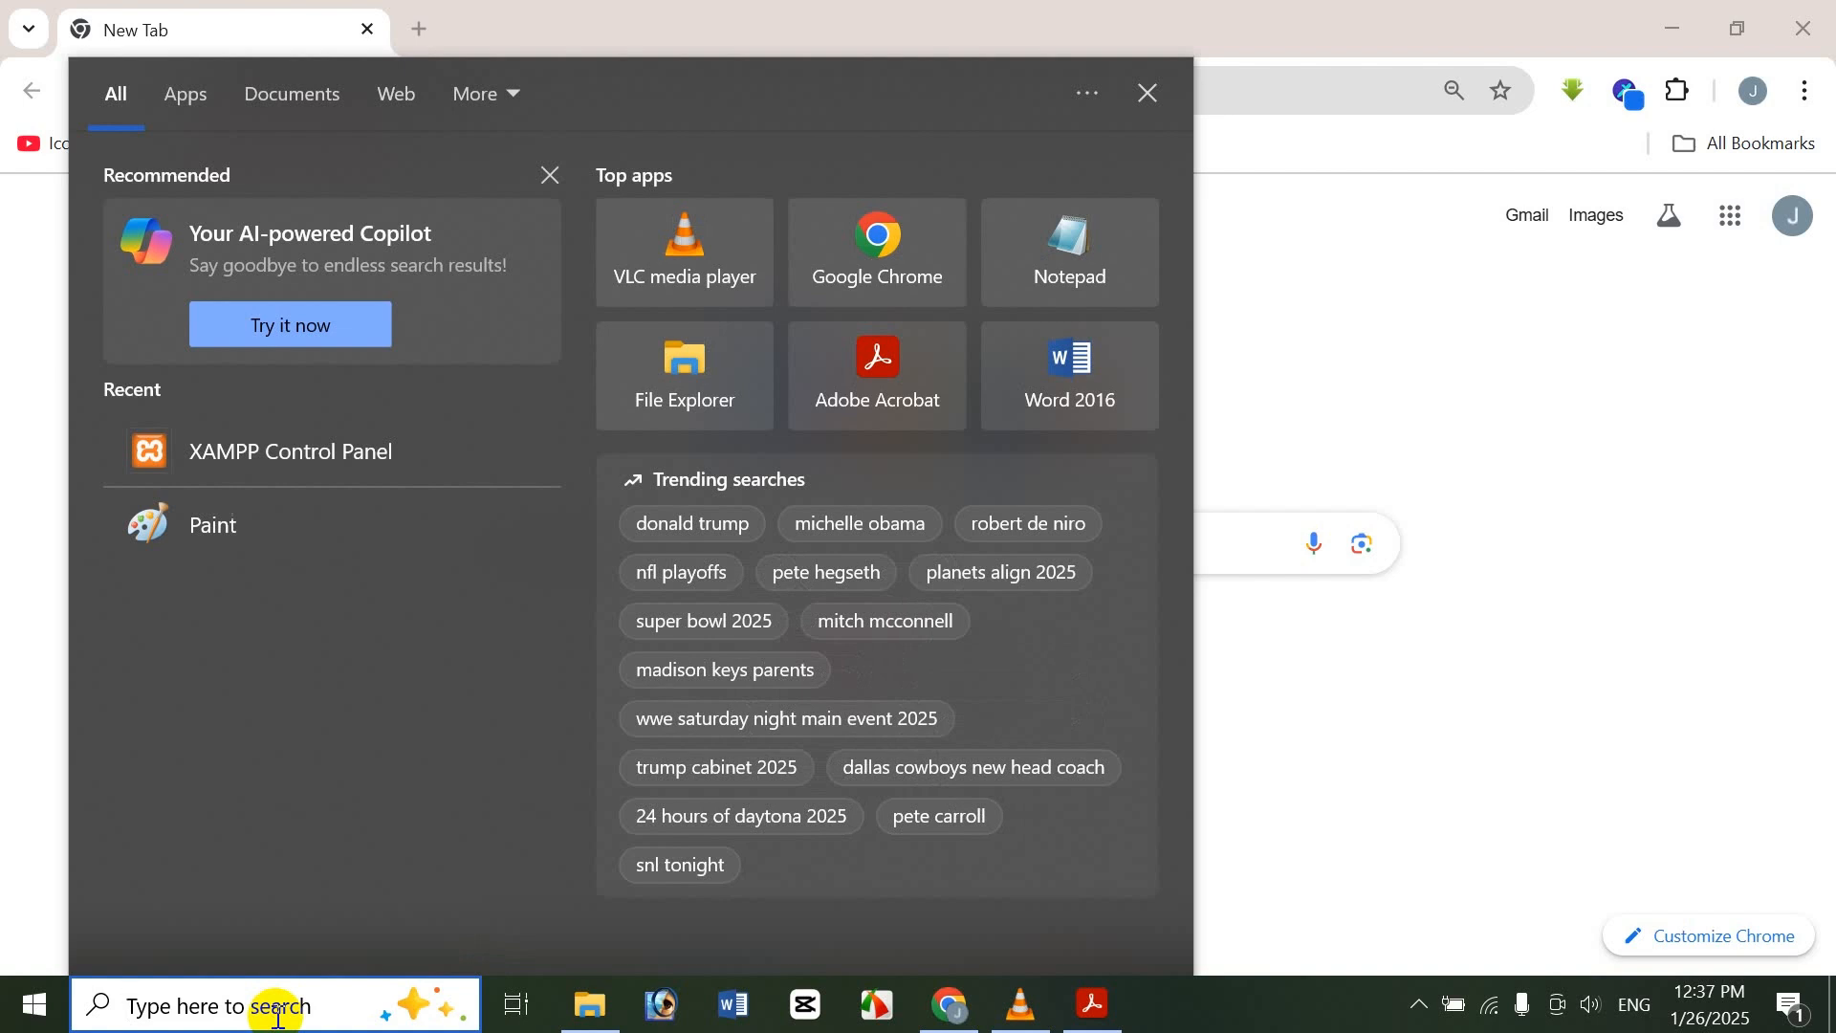
type("XAMPP")
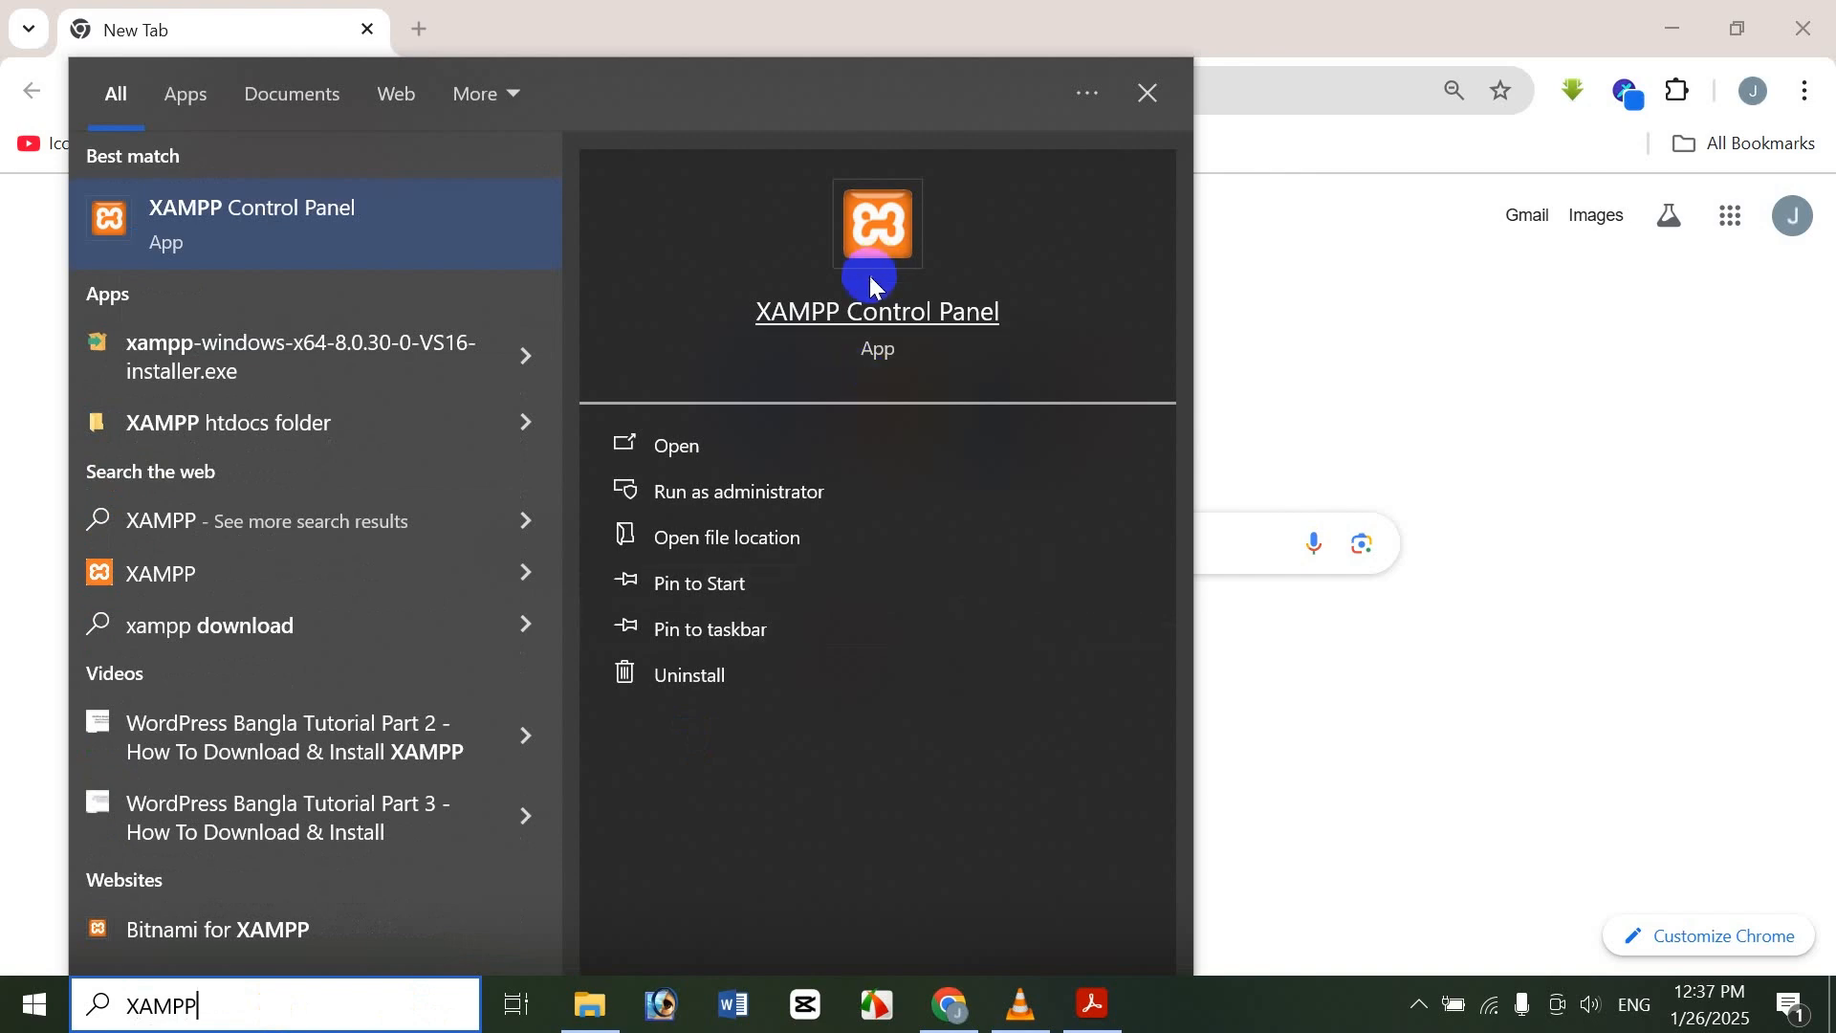
Launch XAMPP Control Panel, start Apache (ports 80, 443) and MySQL (3306), then minimize it
left_click(895, 322)
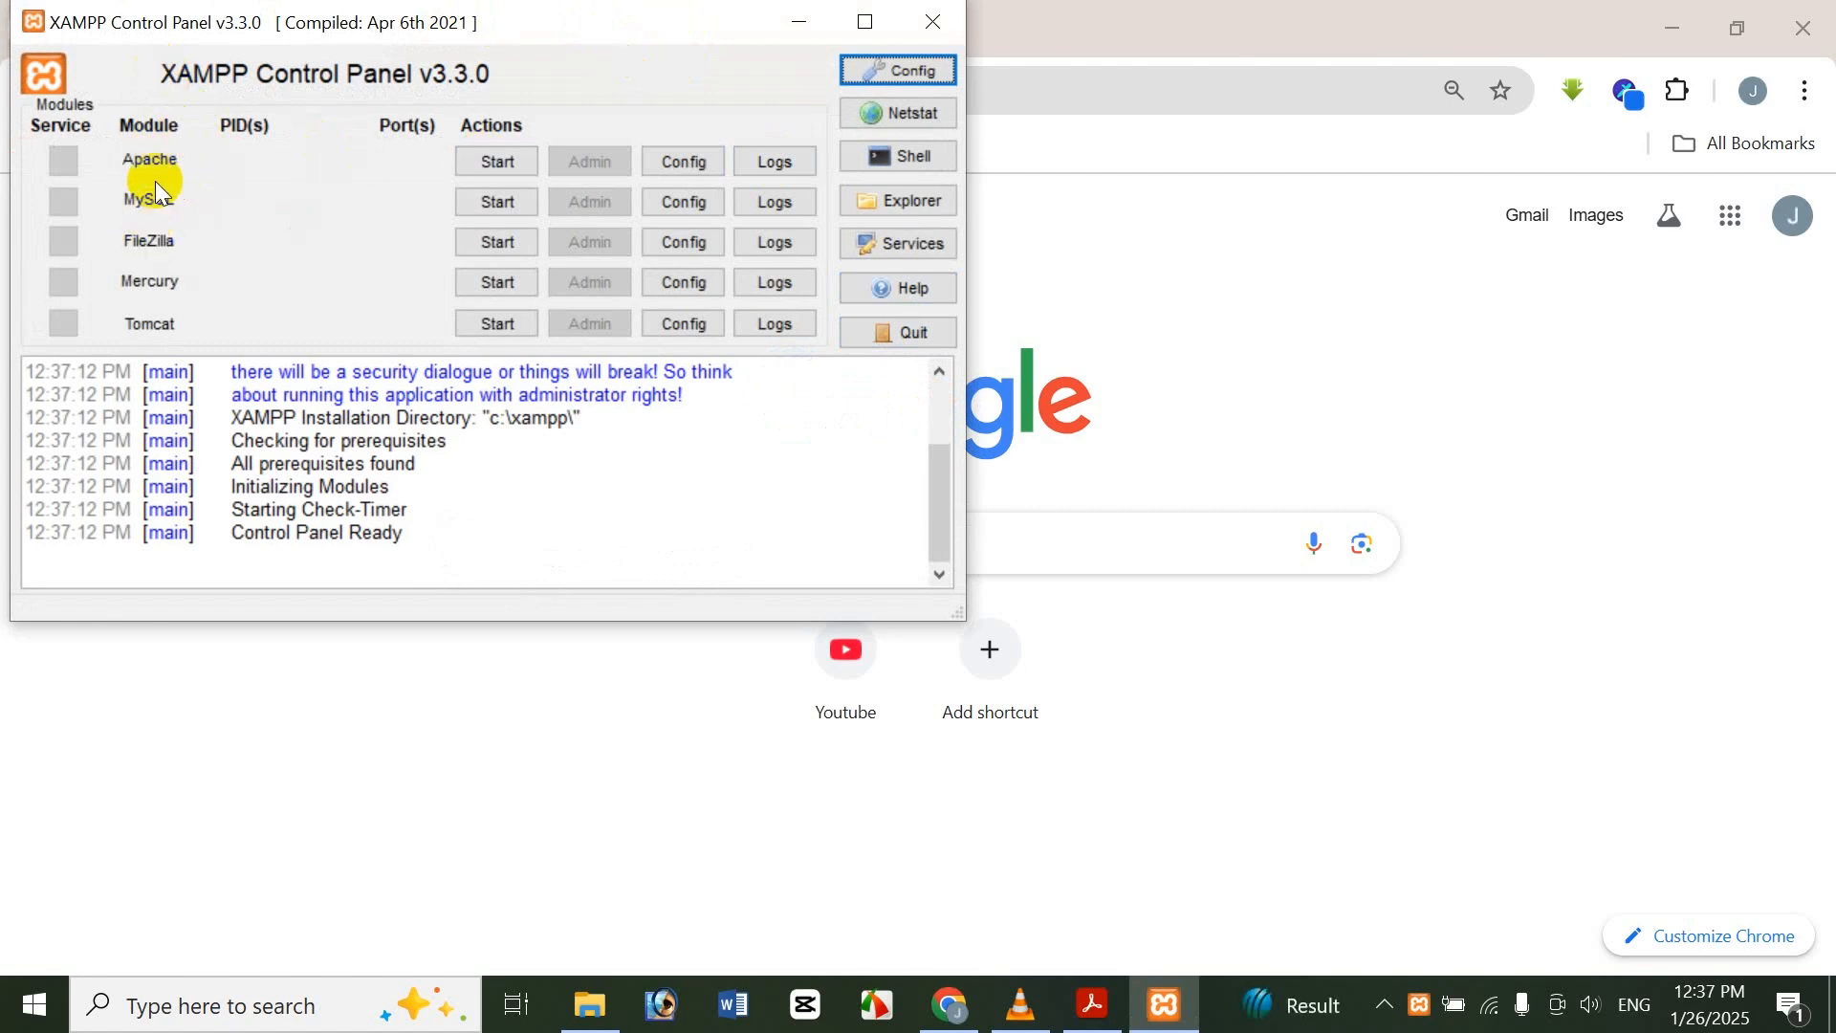
left_click(496, 162)
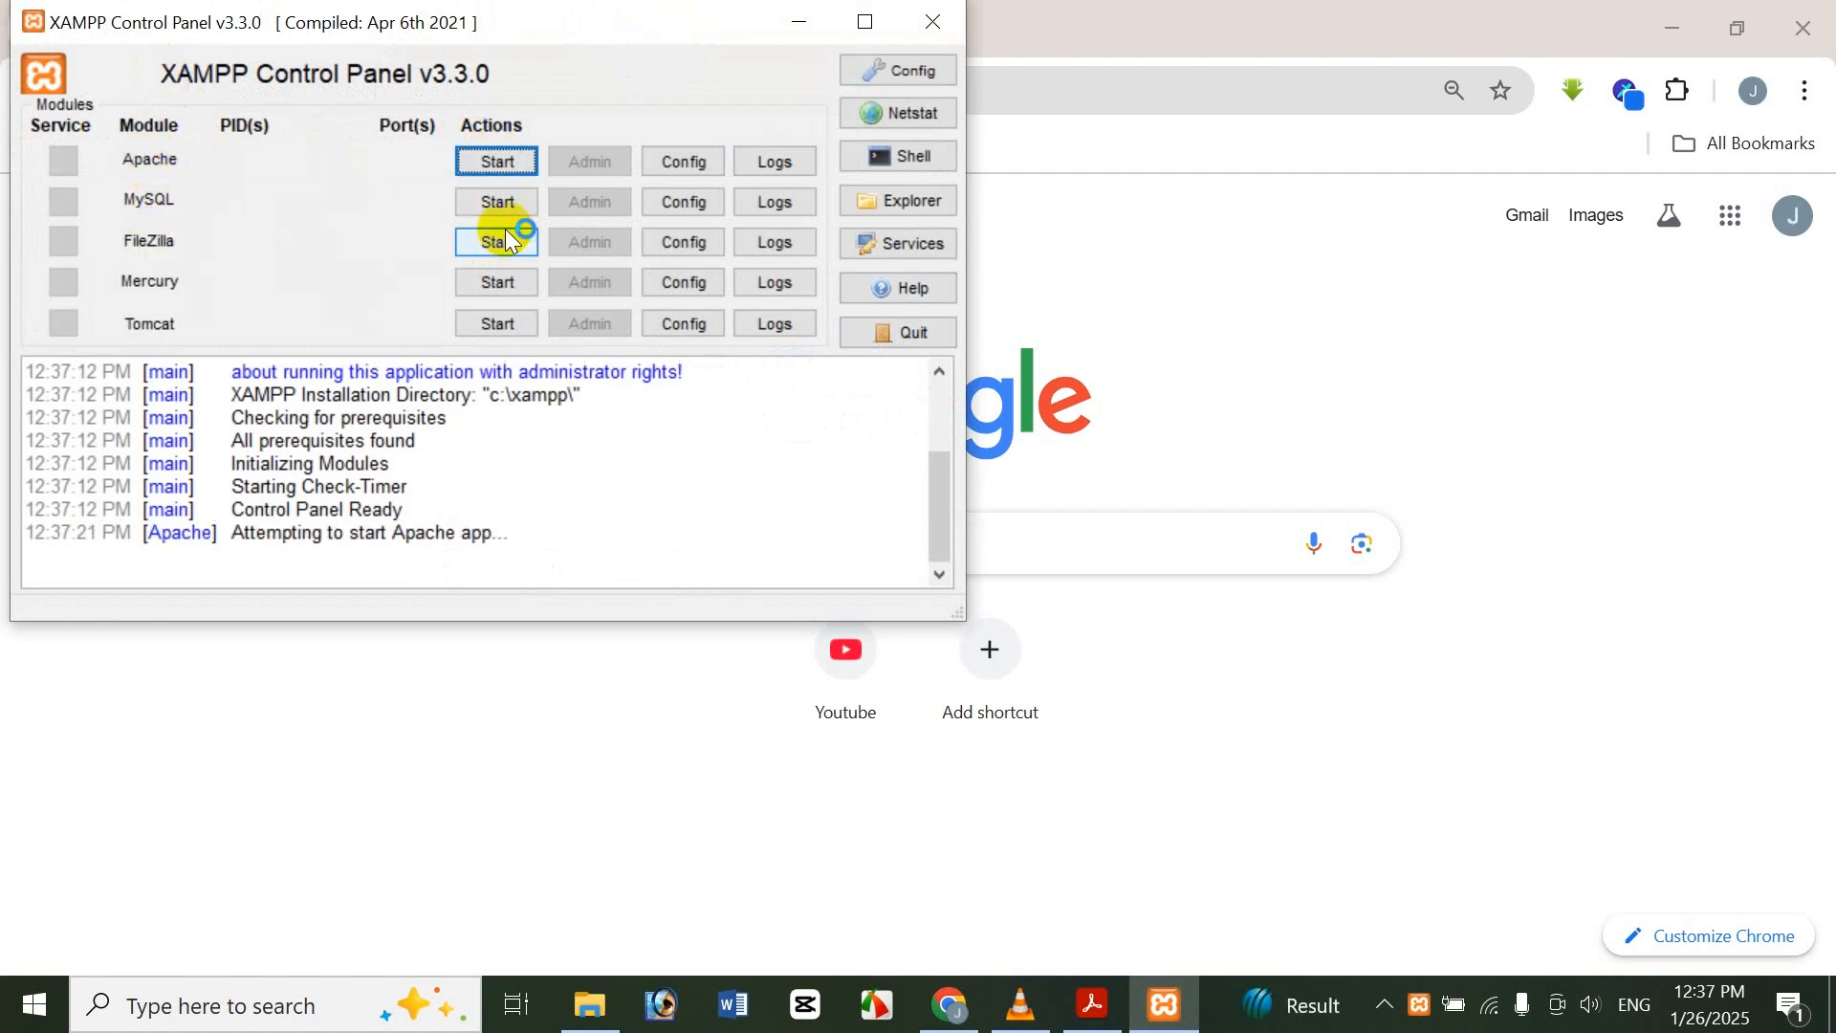
left_click(520, 201)
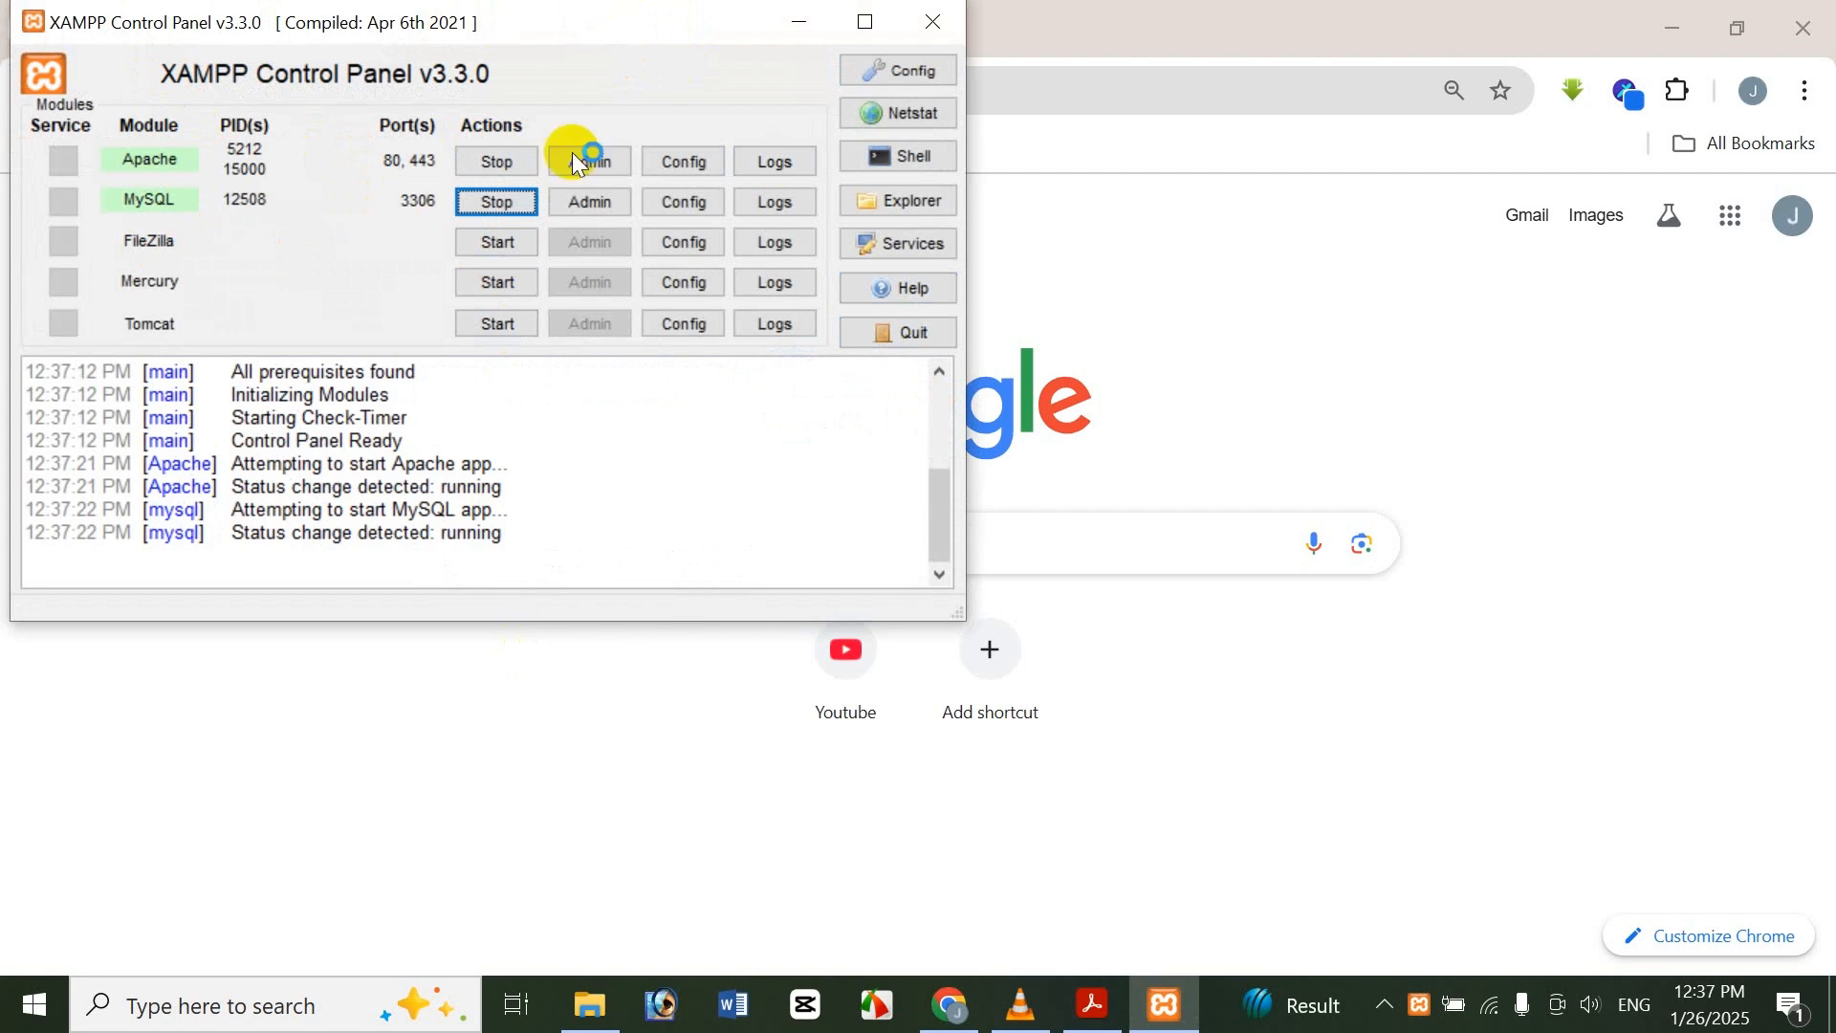
left_click(801, 25)
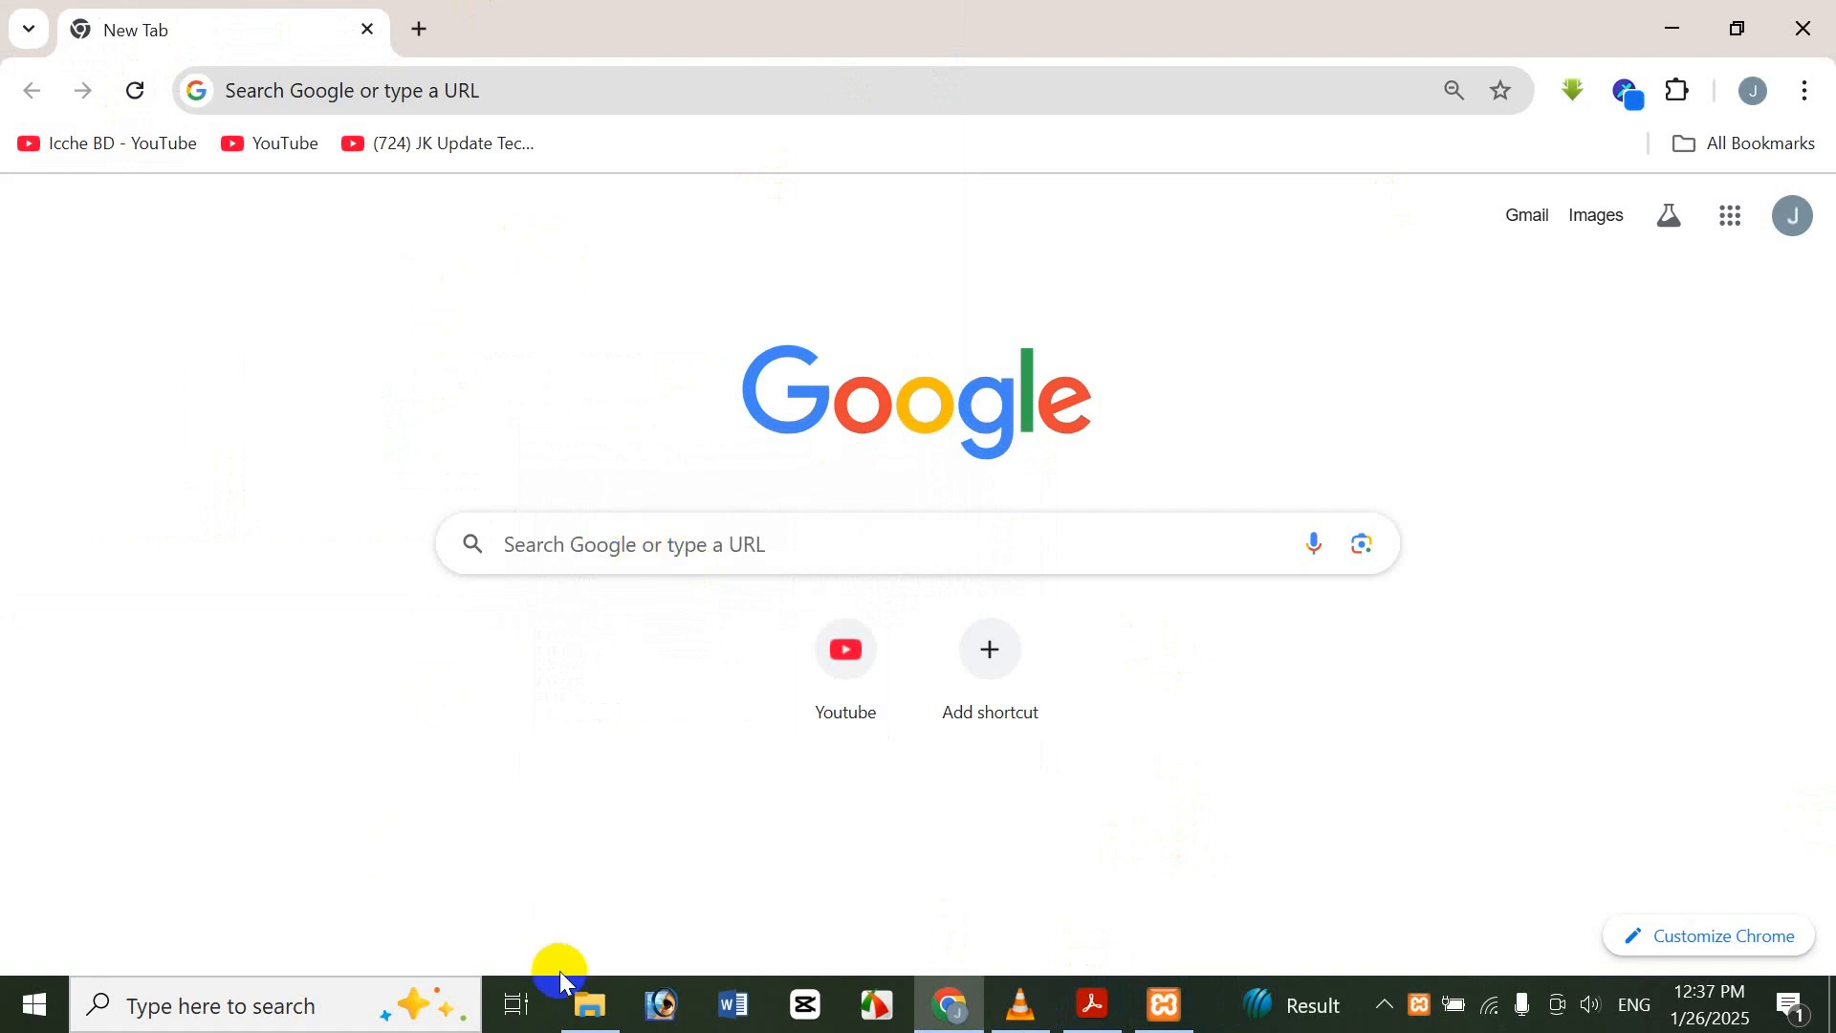
left_click(590, 1005)
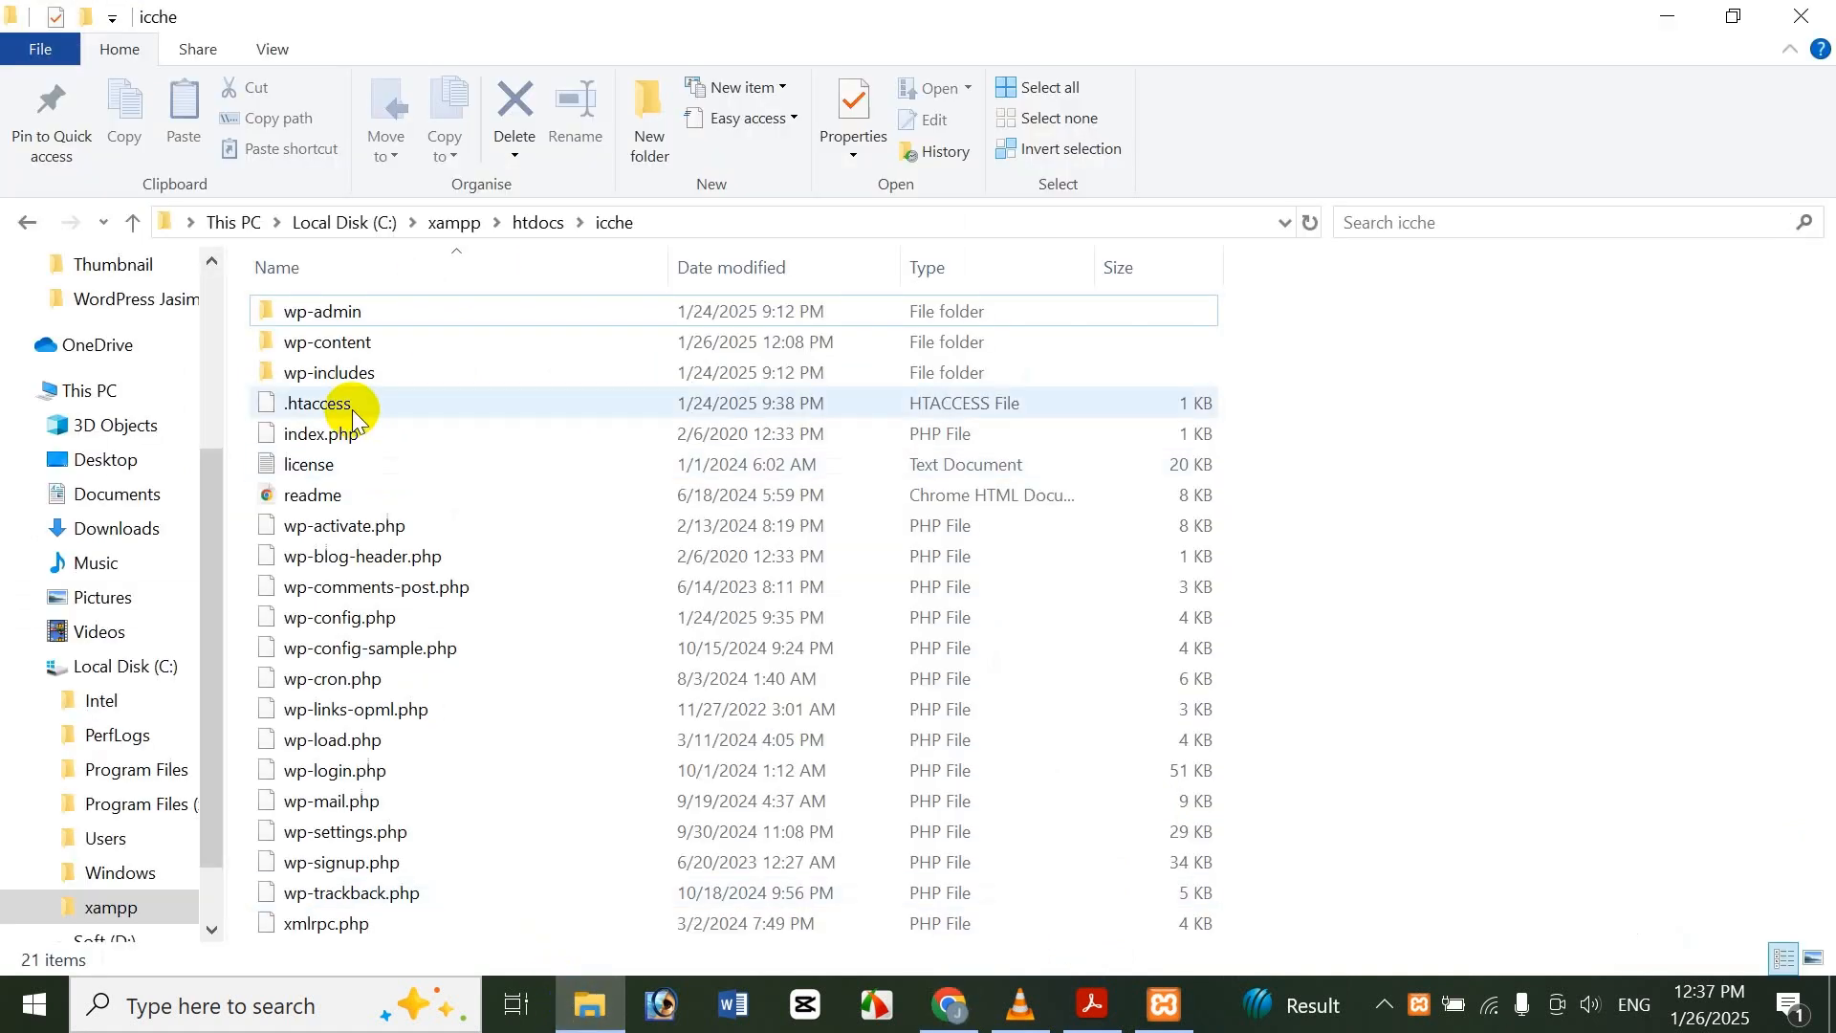
scroll(134, 885, "down", 1)
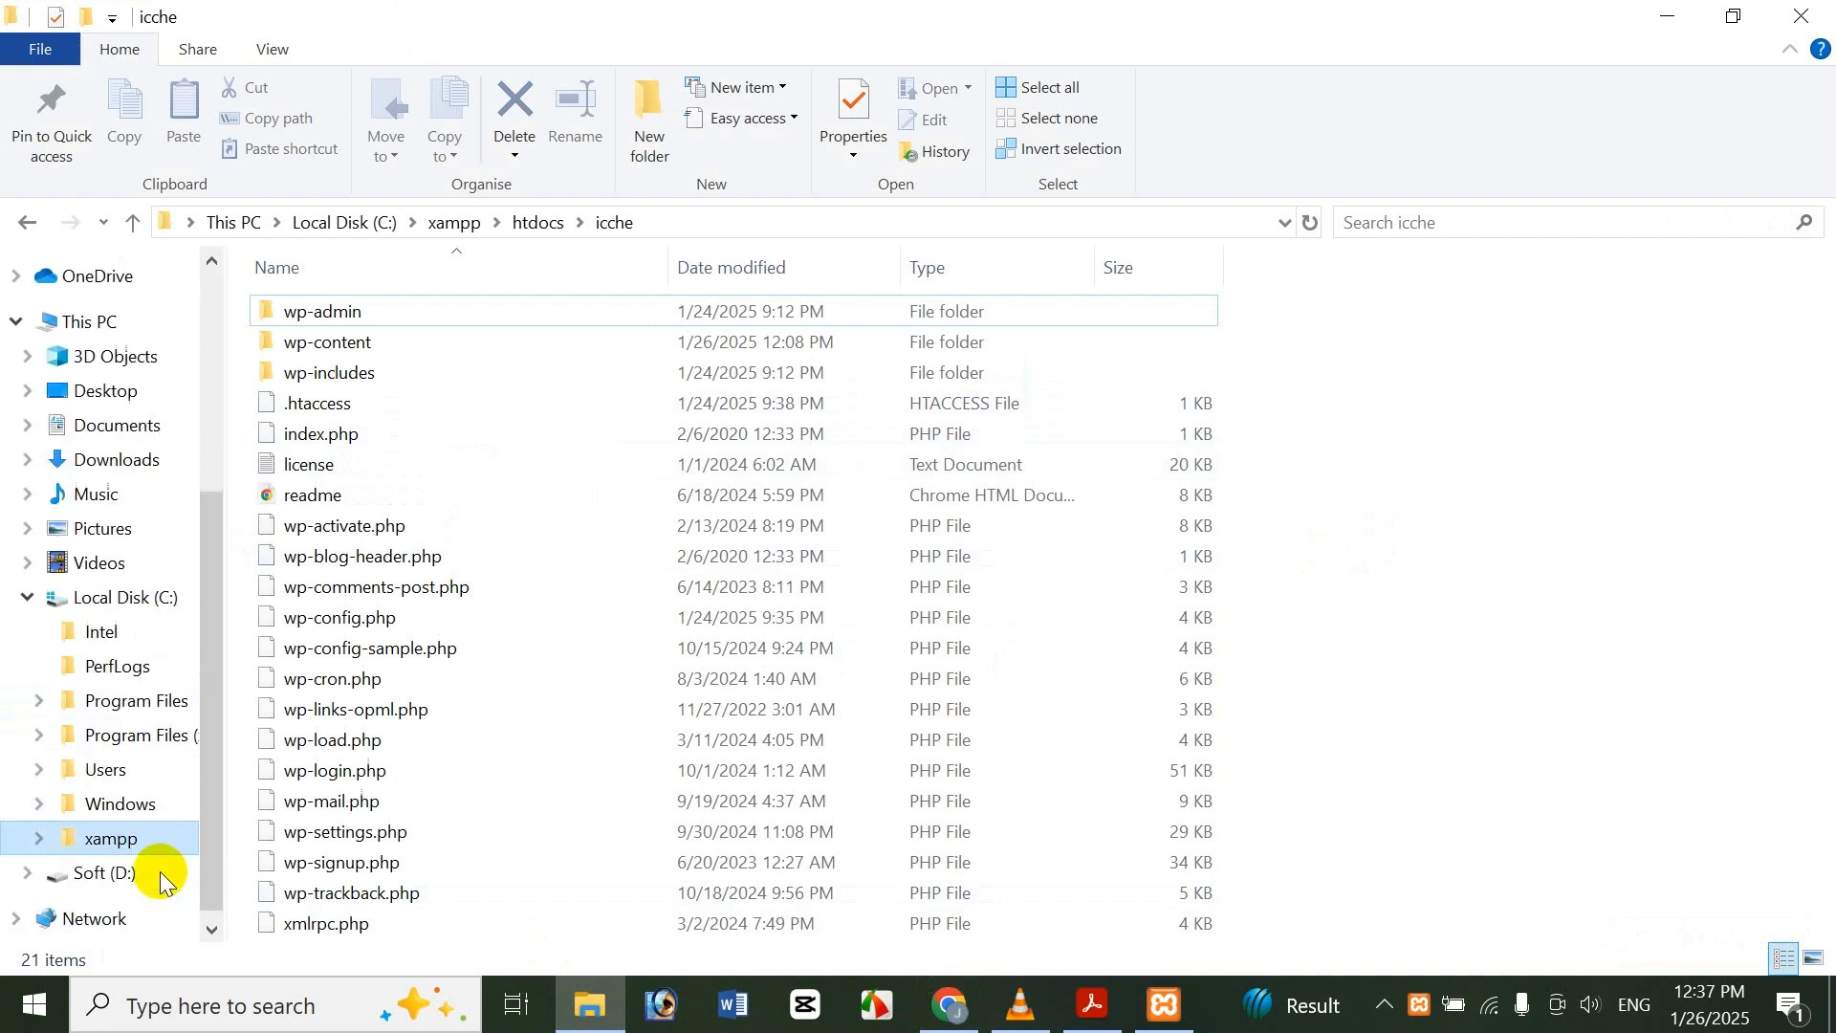
left_click(158, 595)
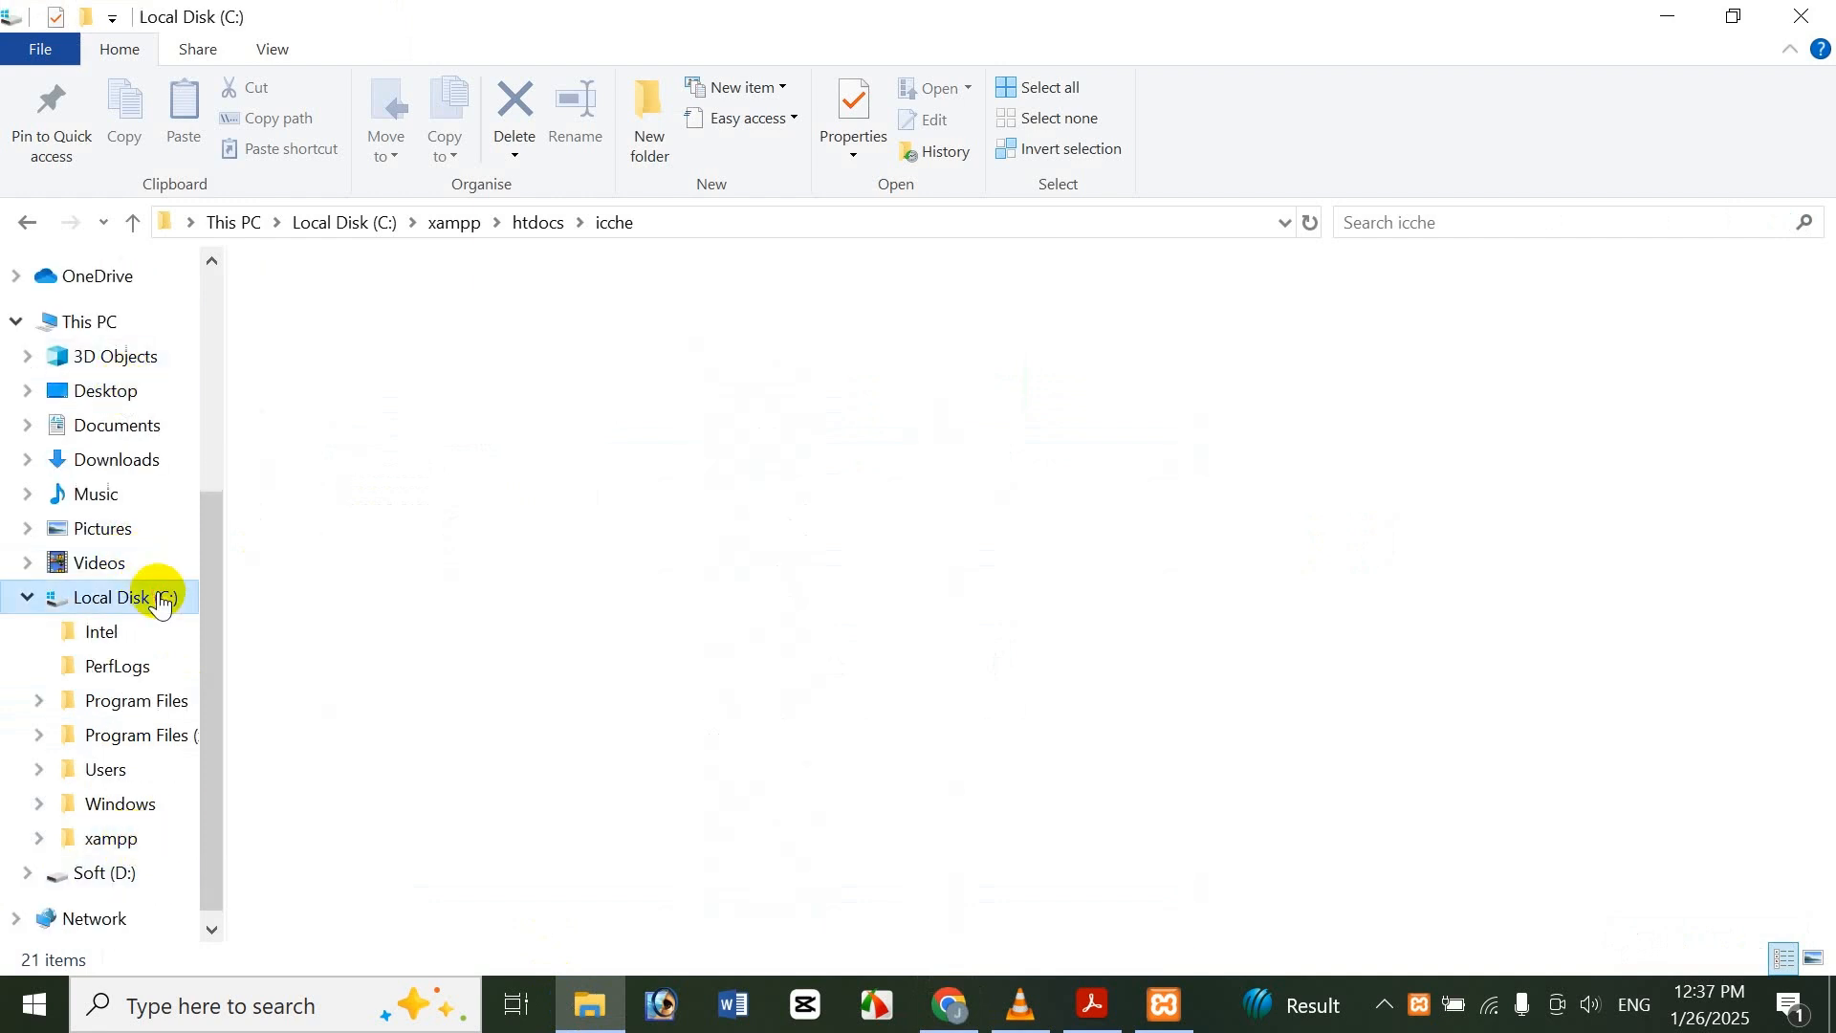
left_click(356, 715)
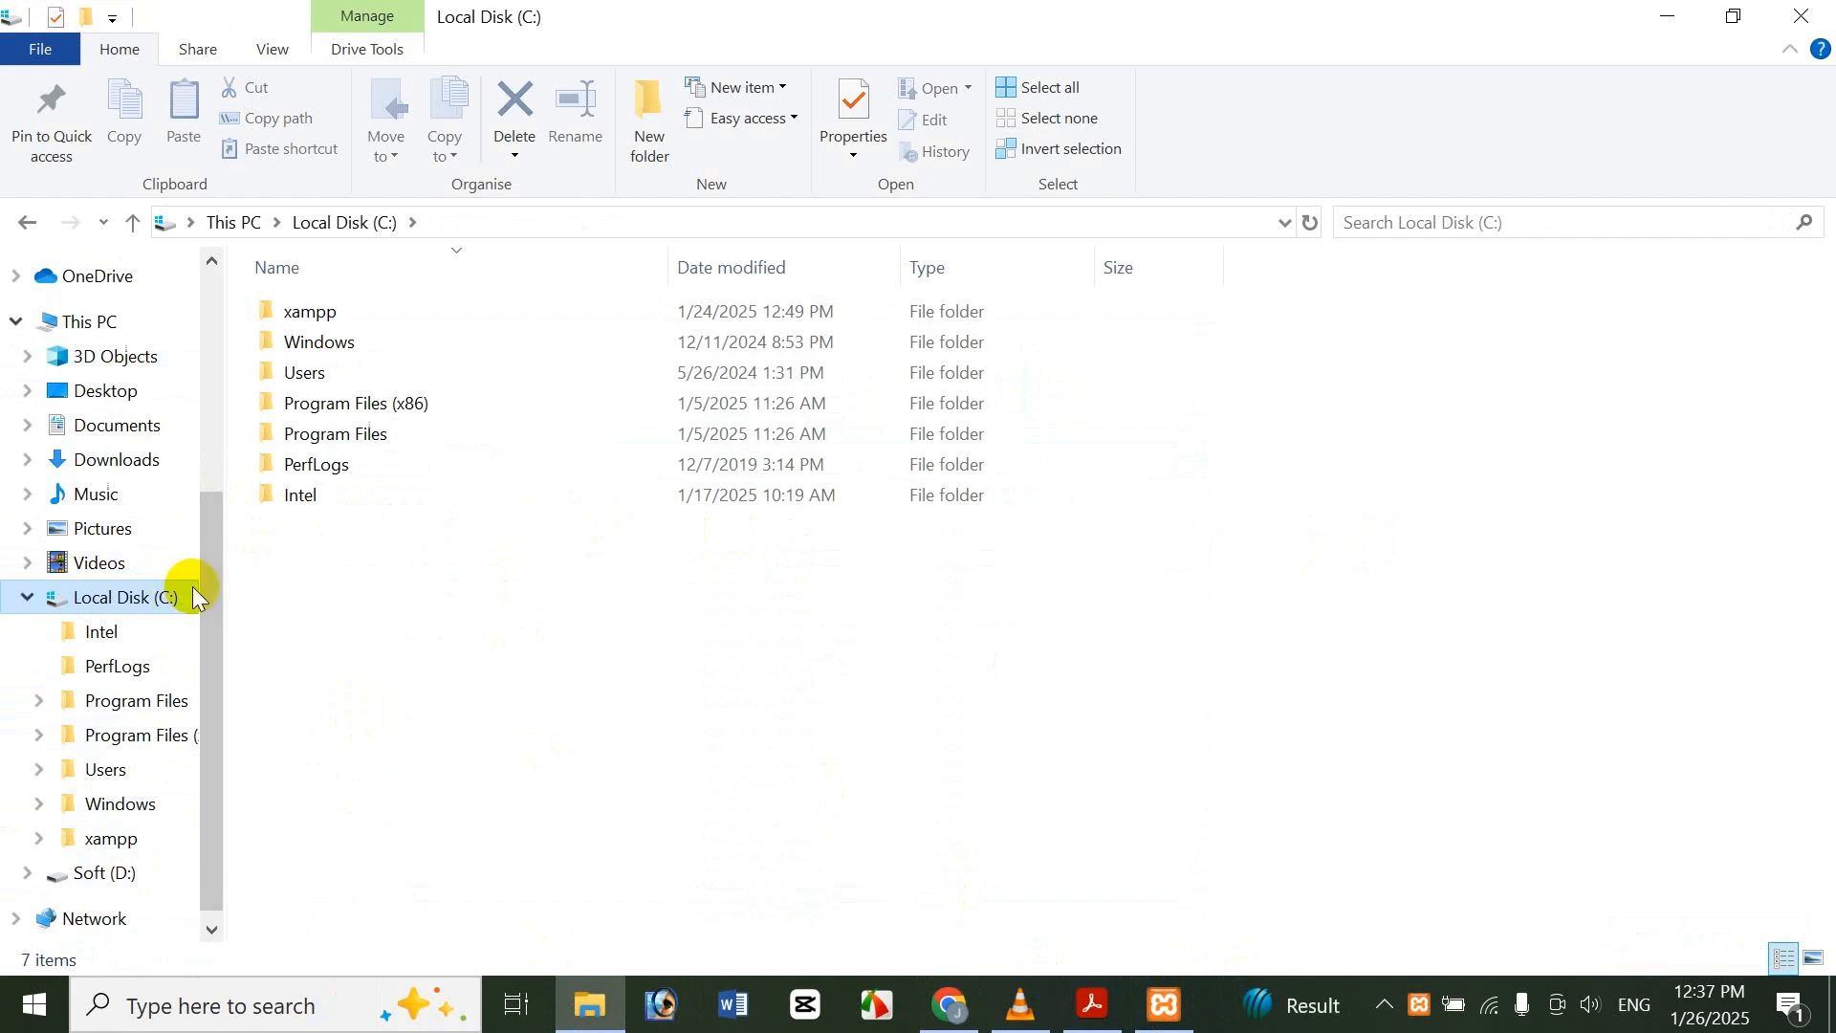
double_click(332, 324)
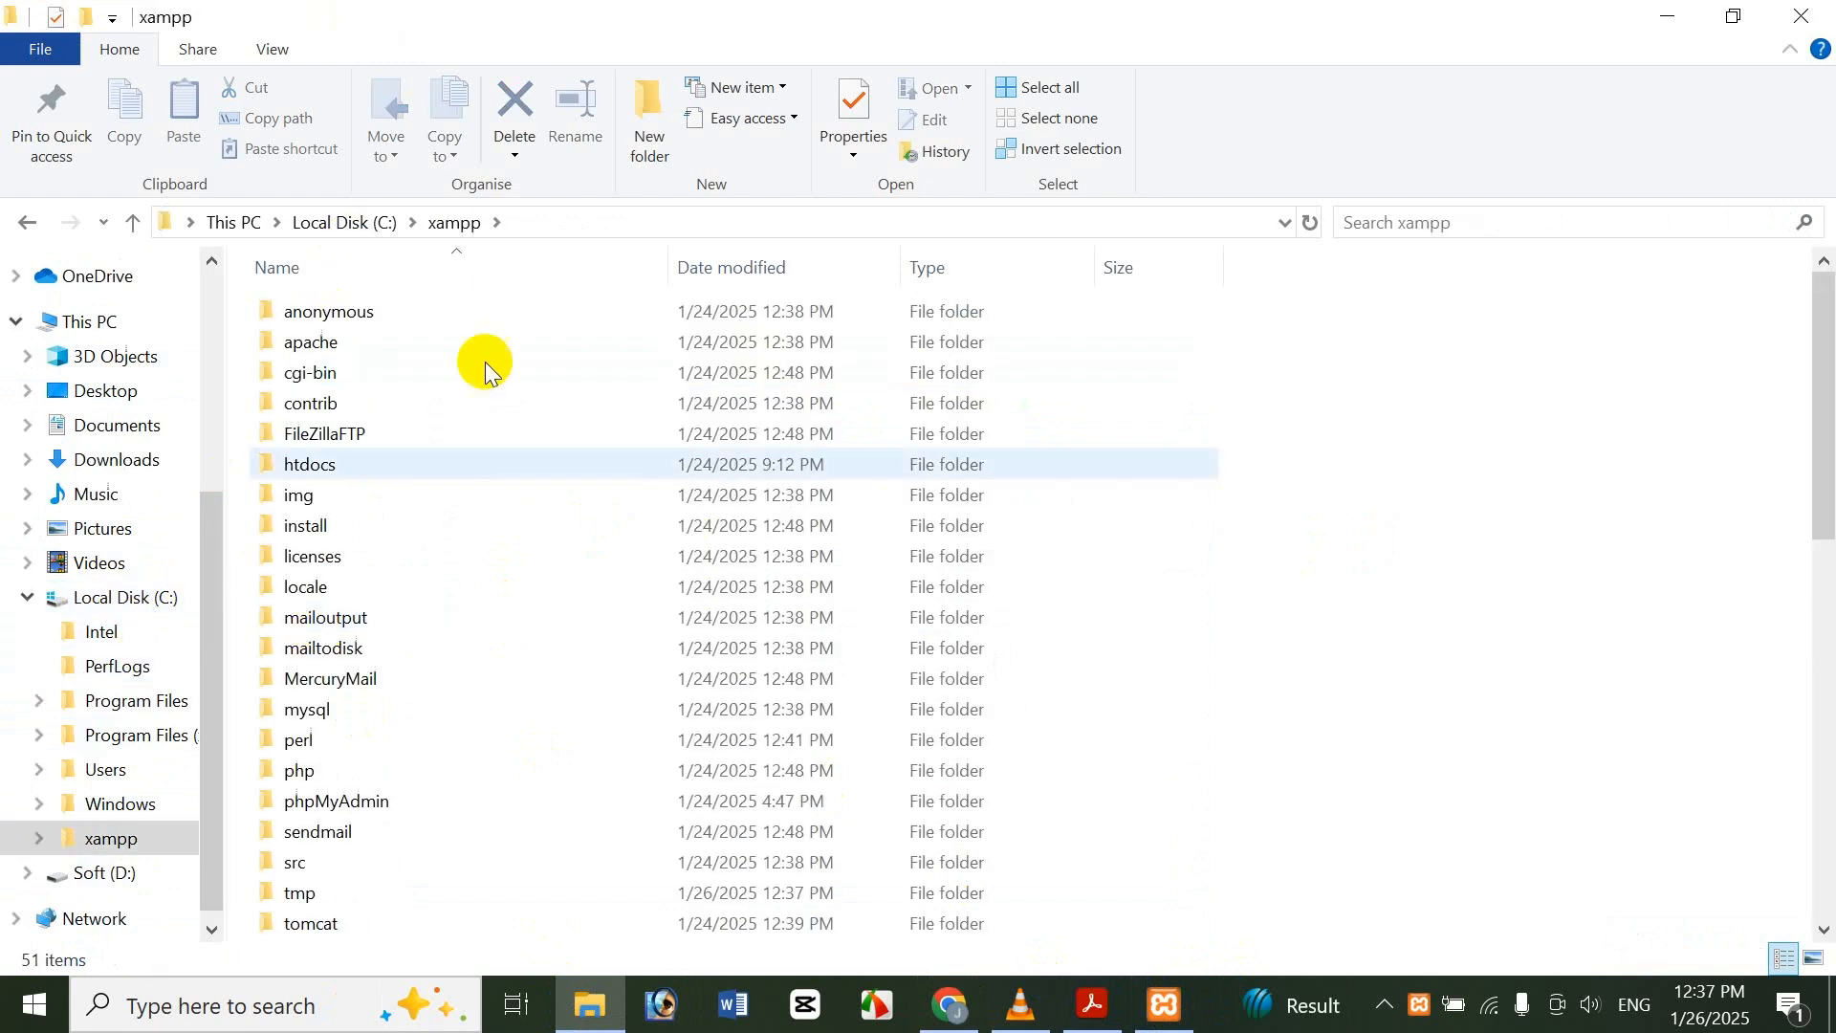
double_click(369, 465)
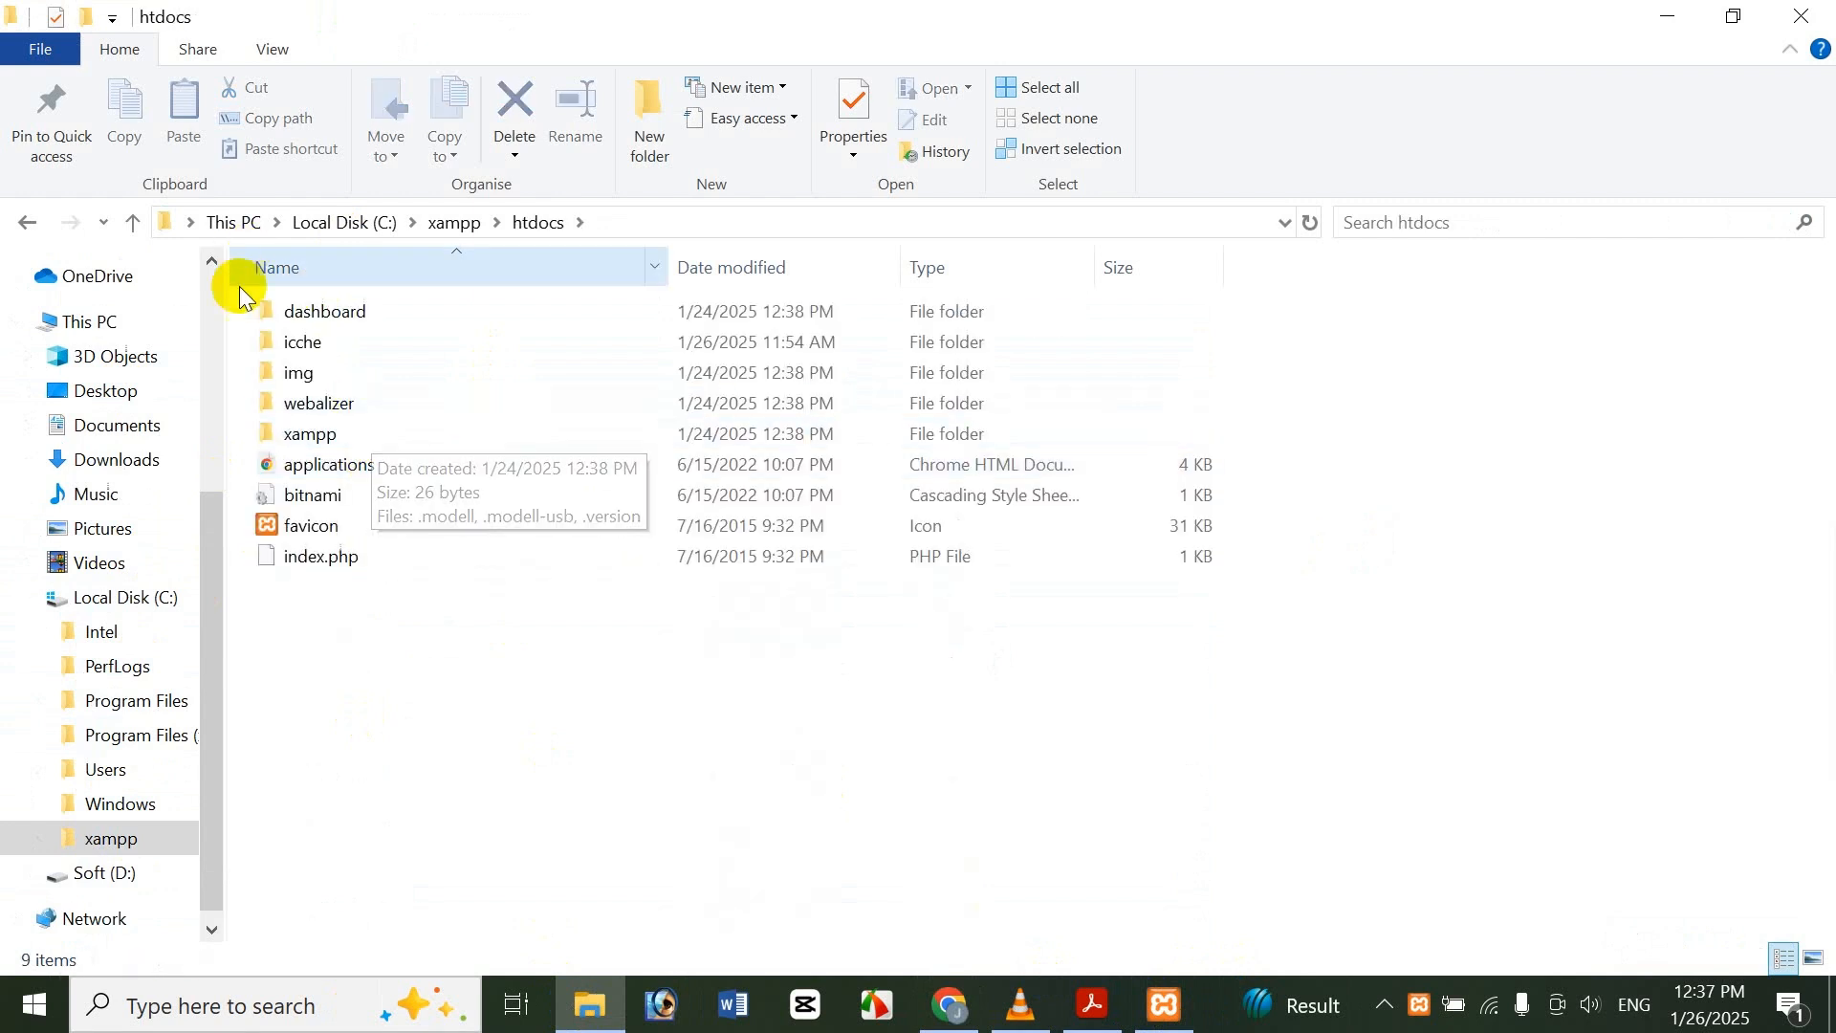
left_click(302, 347)
double_click(302, 347)
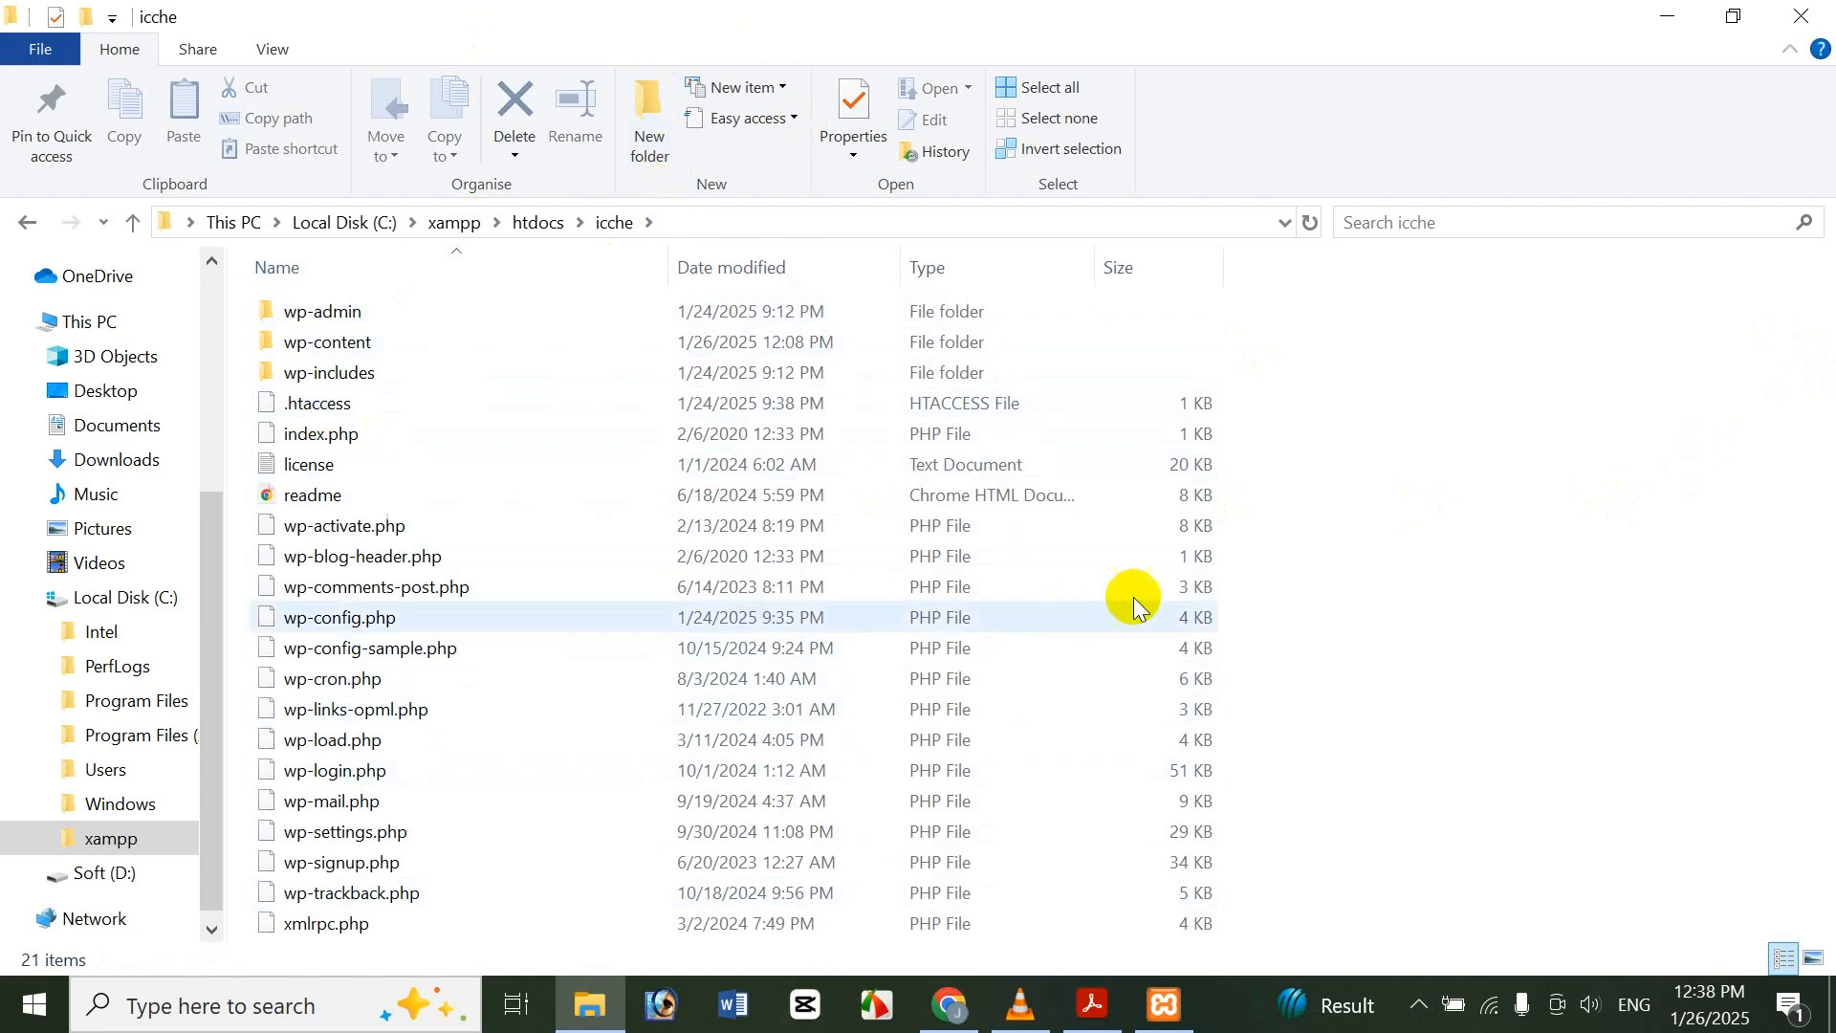
left_click(957, 1014)
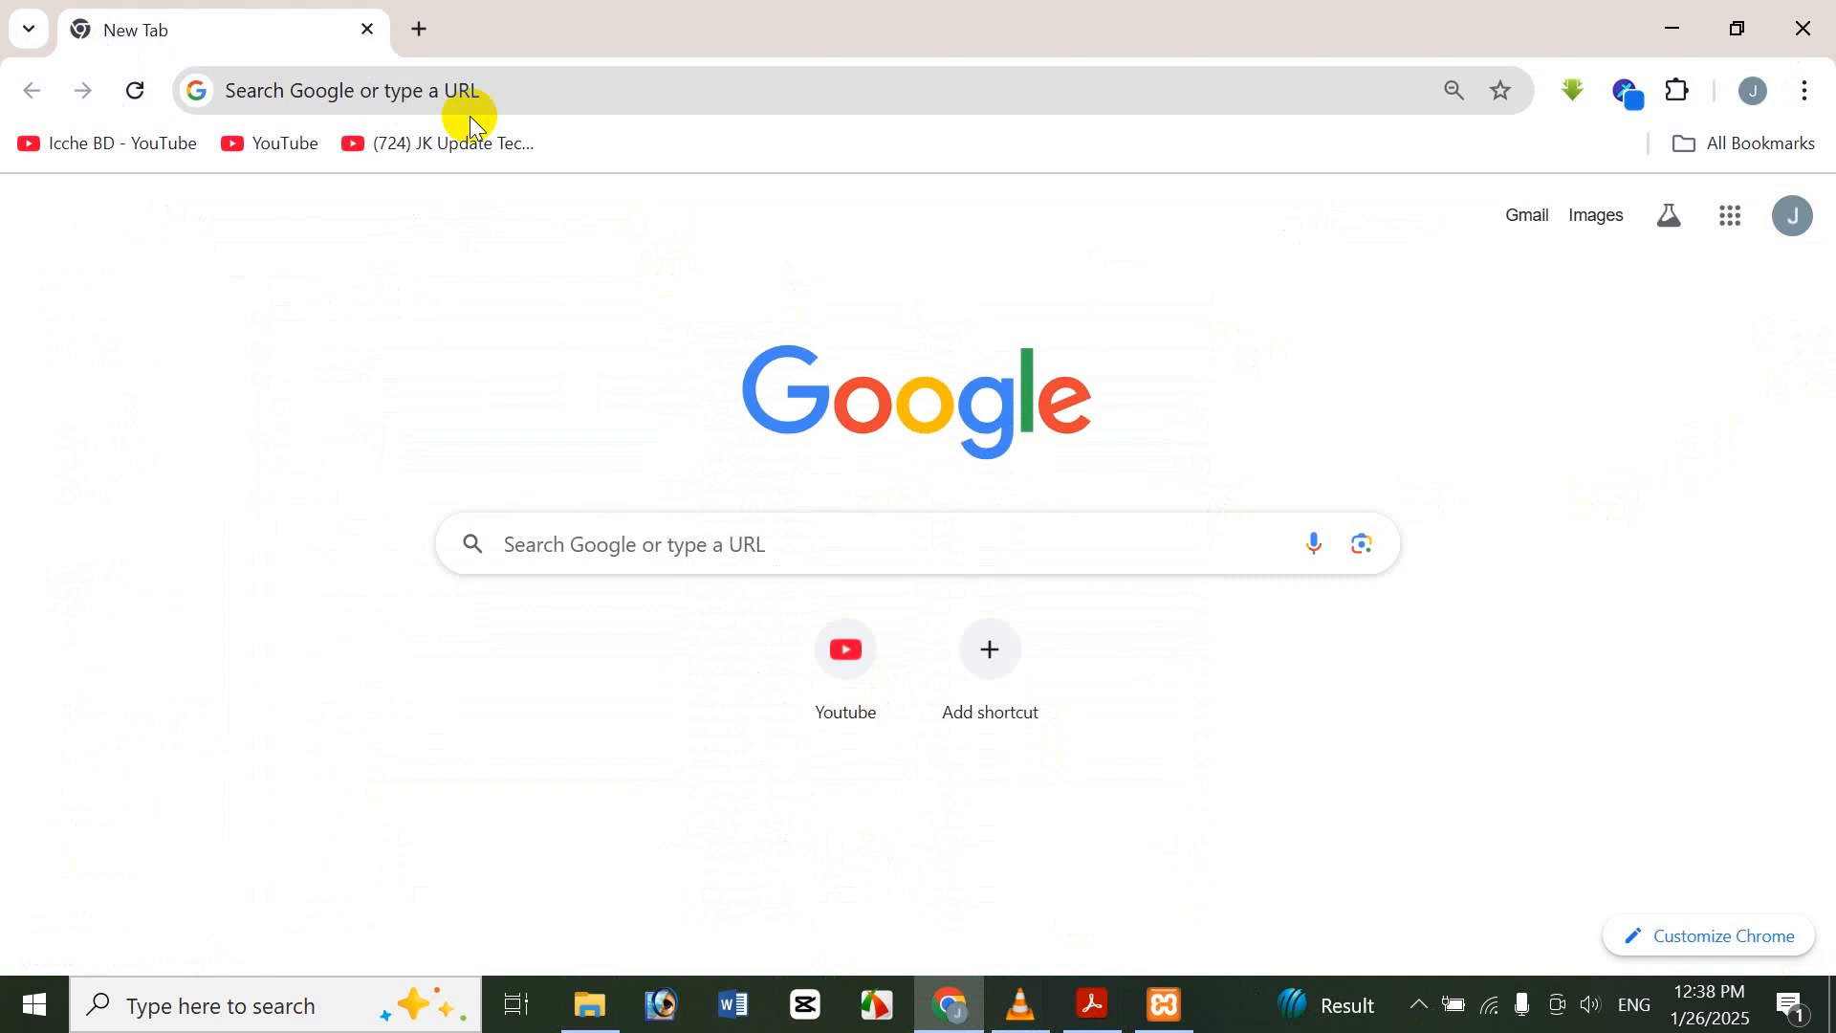
Load the local icche site's admin login page from the localhost address
left_click(400, 96)
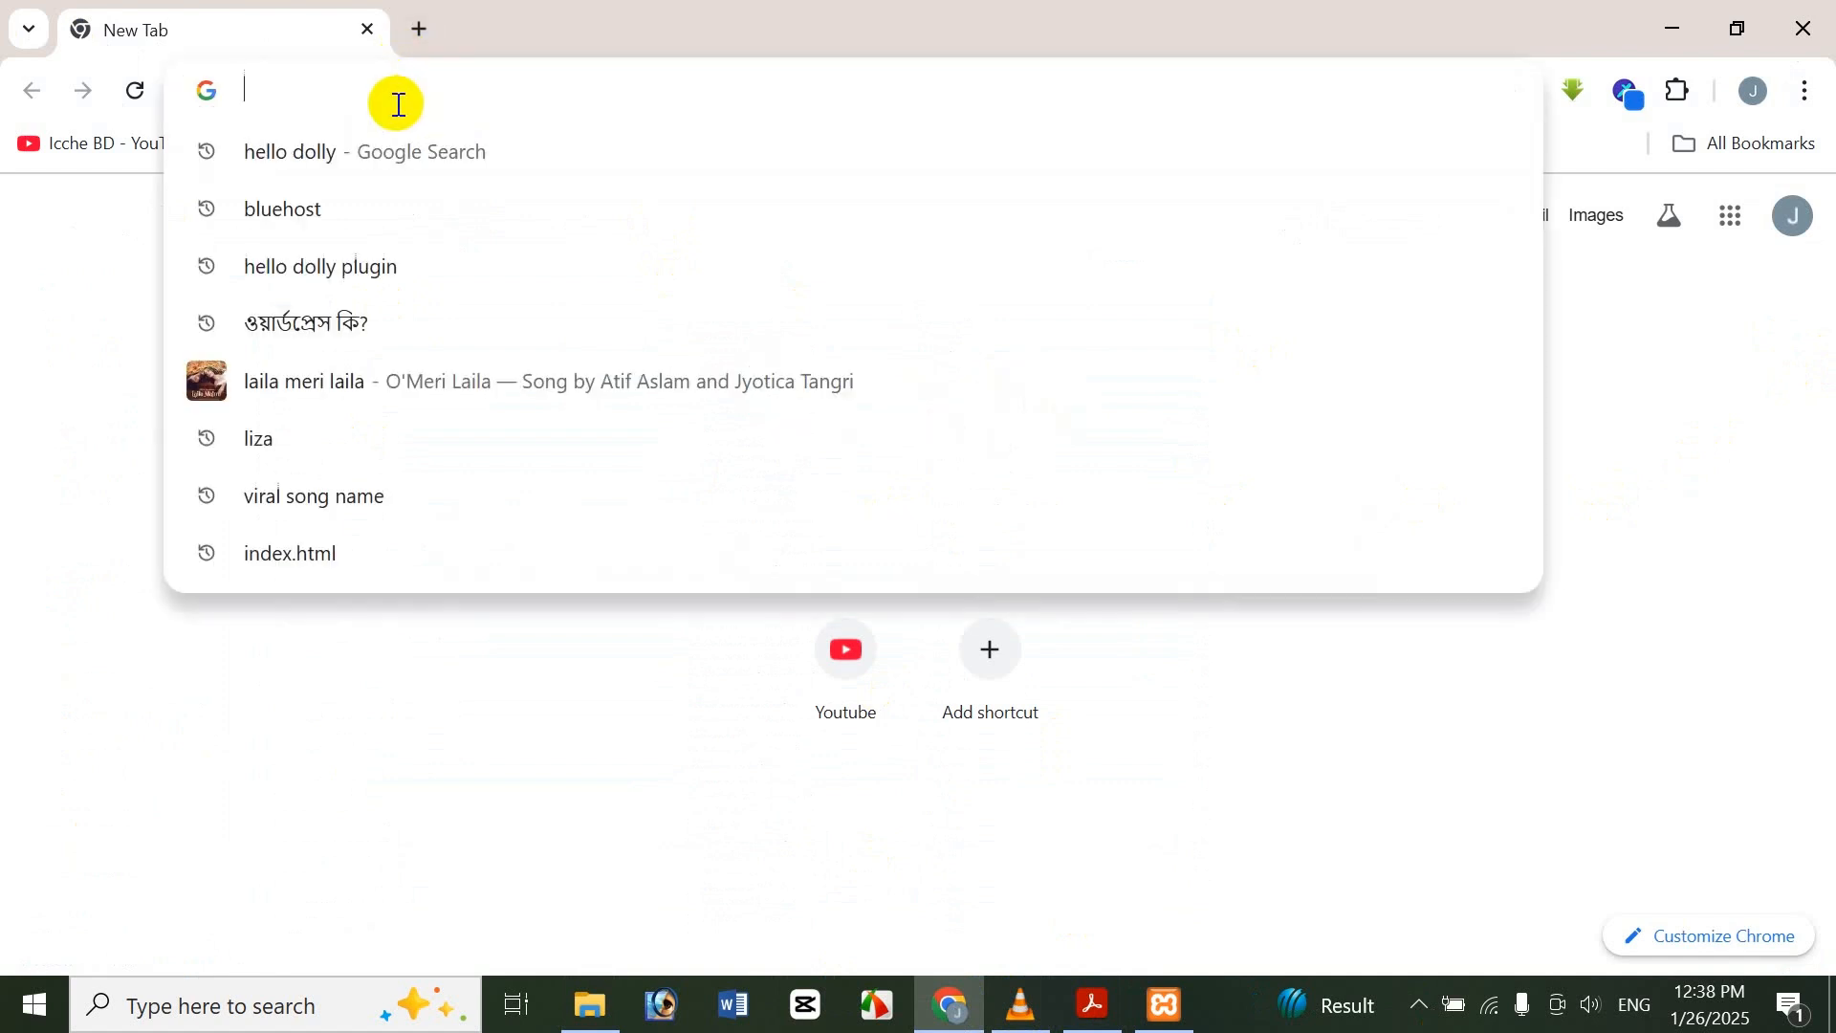
type("localhost/jasim/wp-admin")
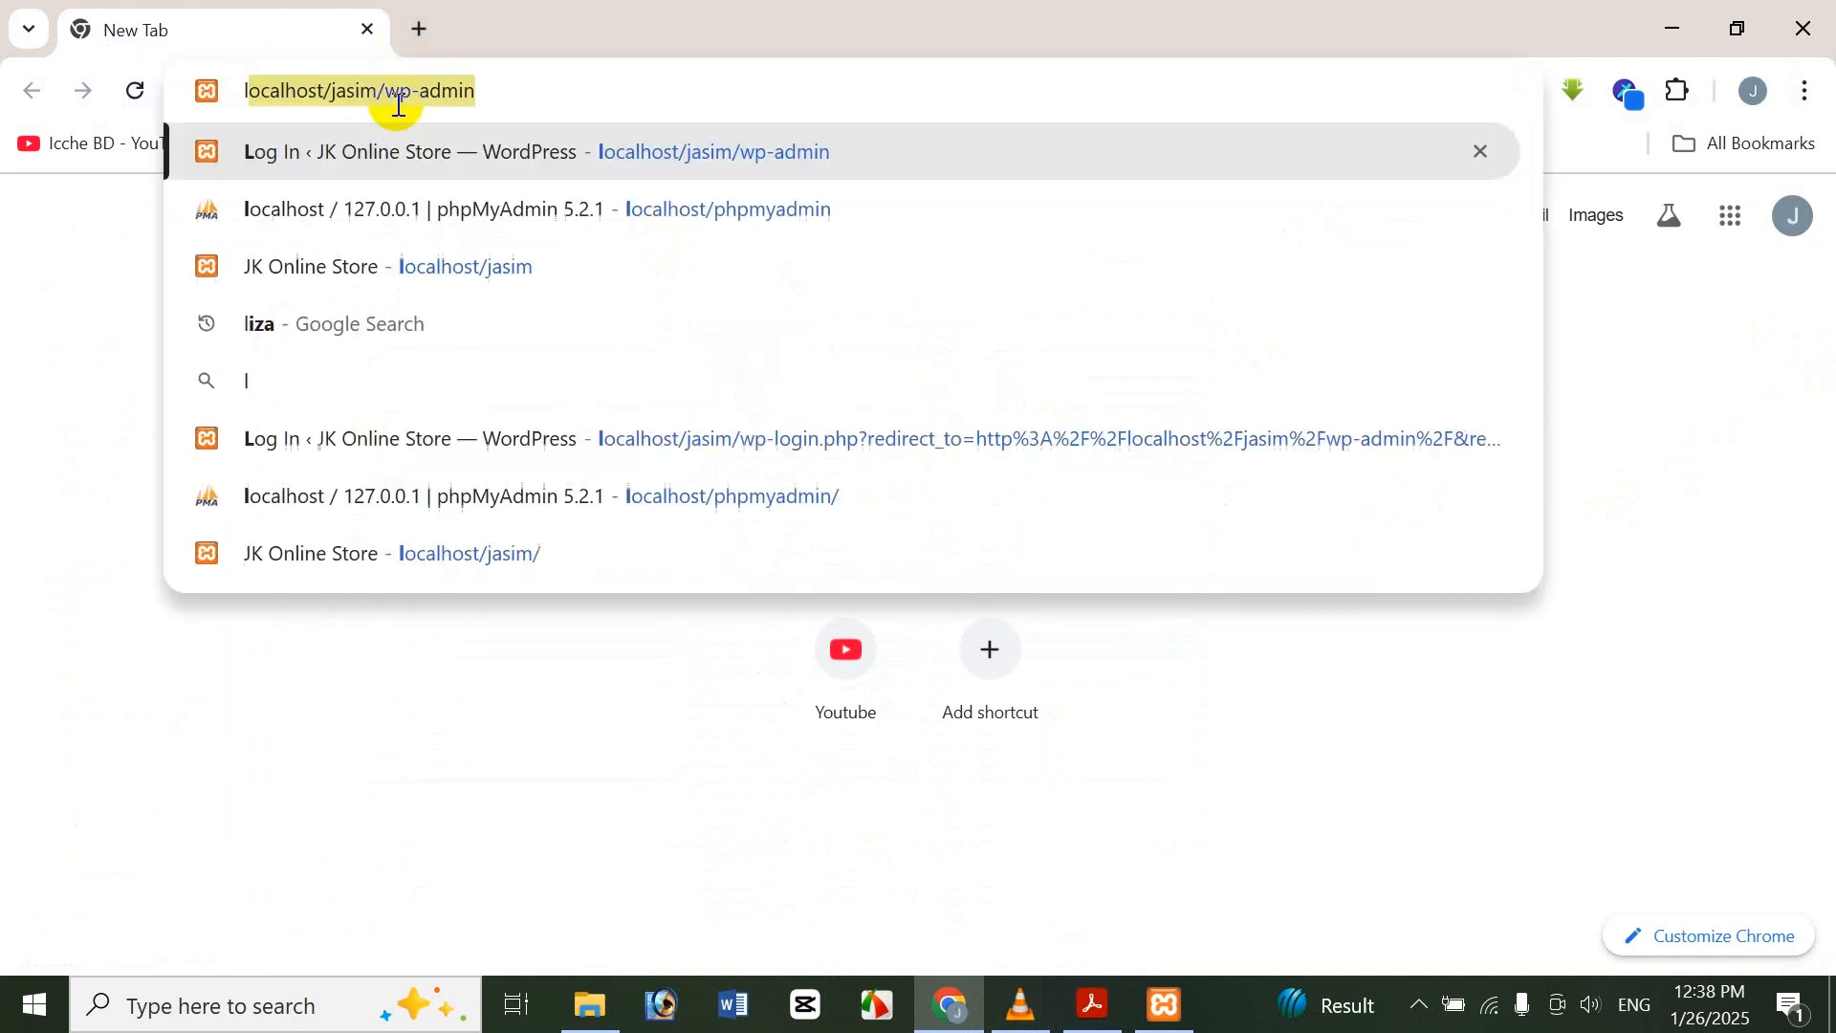
key("Right")
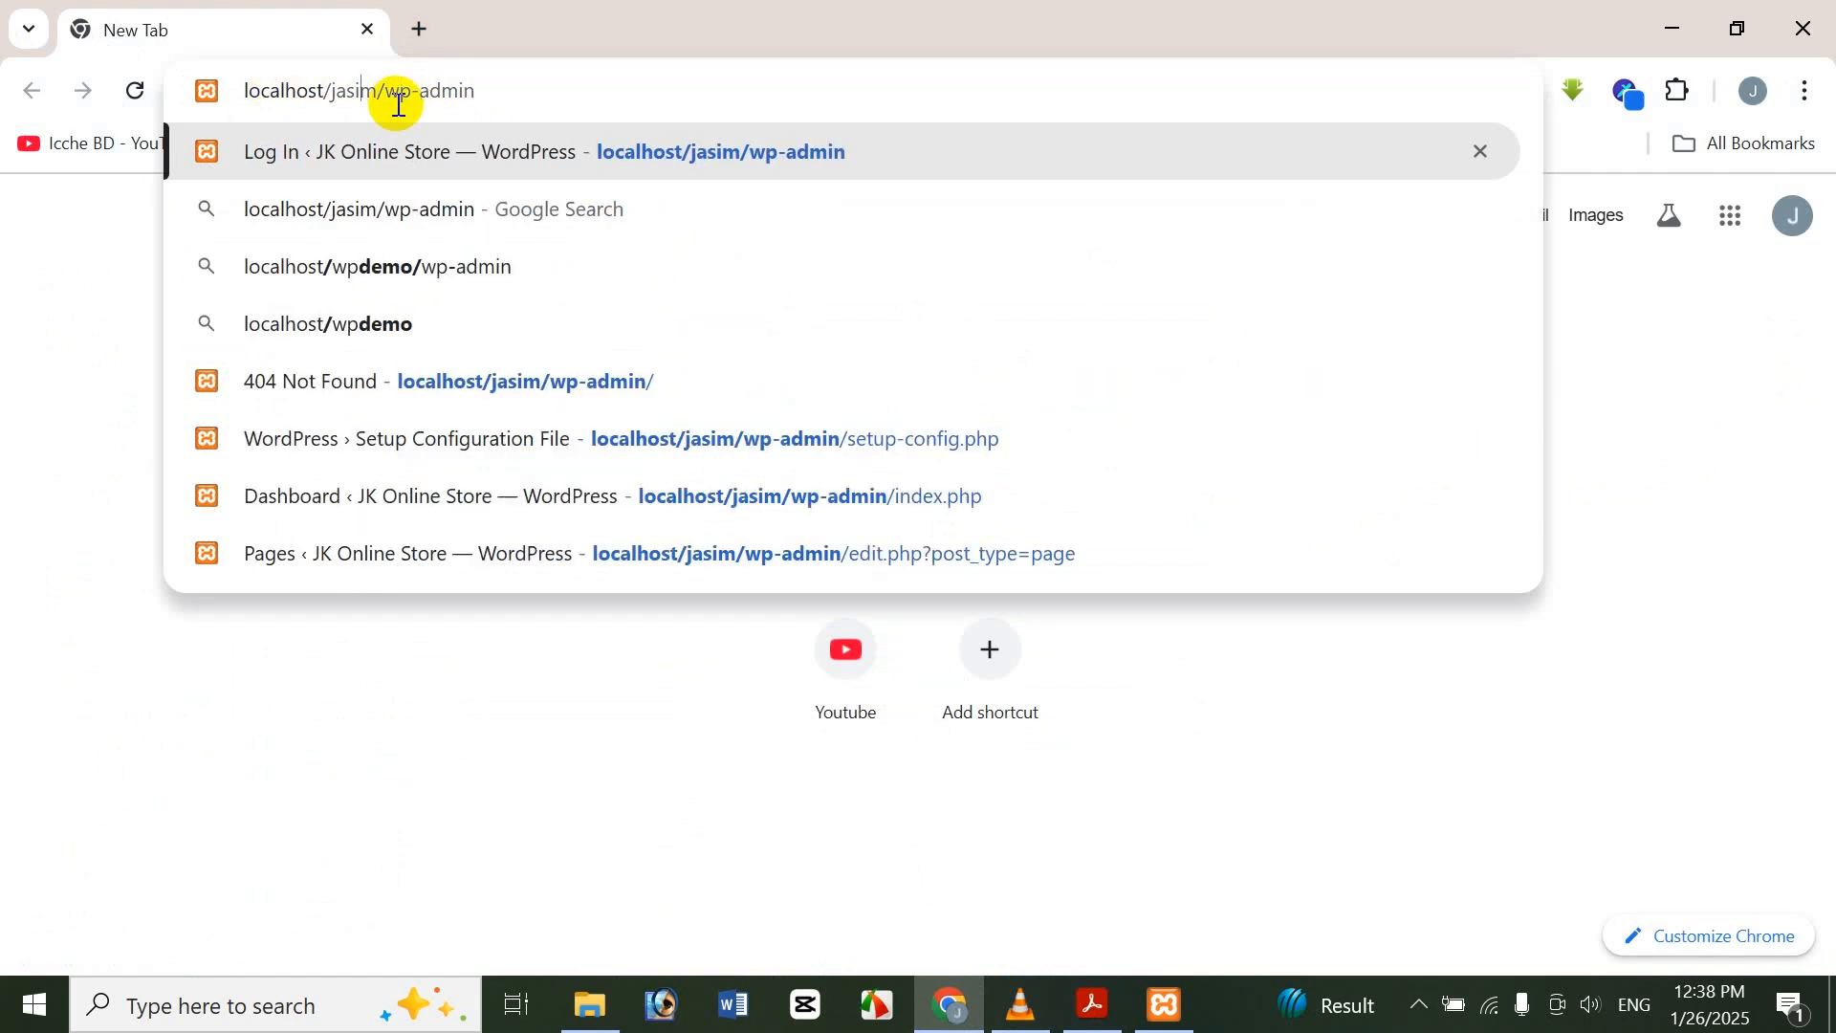
key("BackSpace")
key("BackSpace")
key("BackSpace")
key("BackSpace")
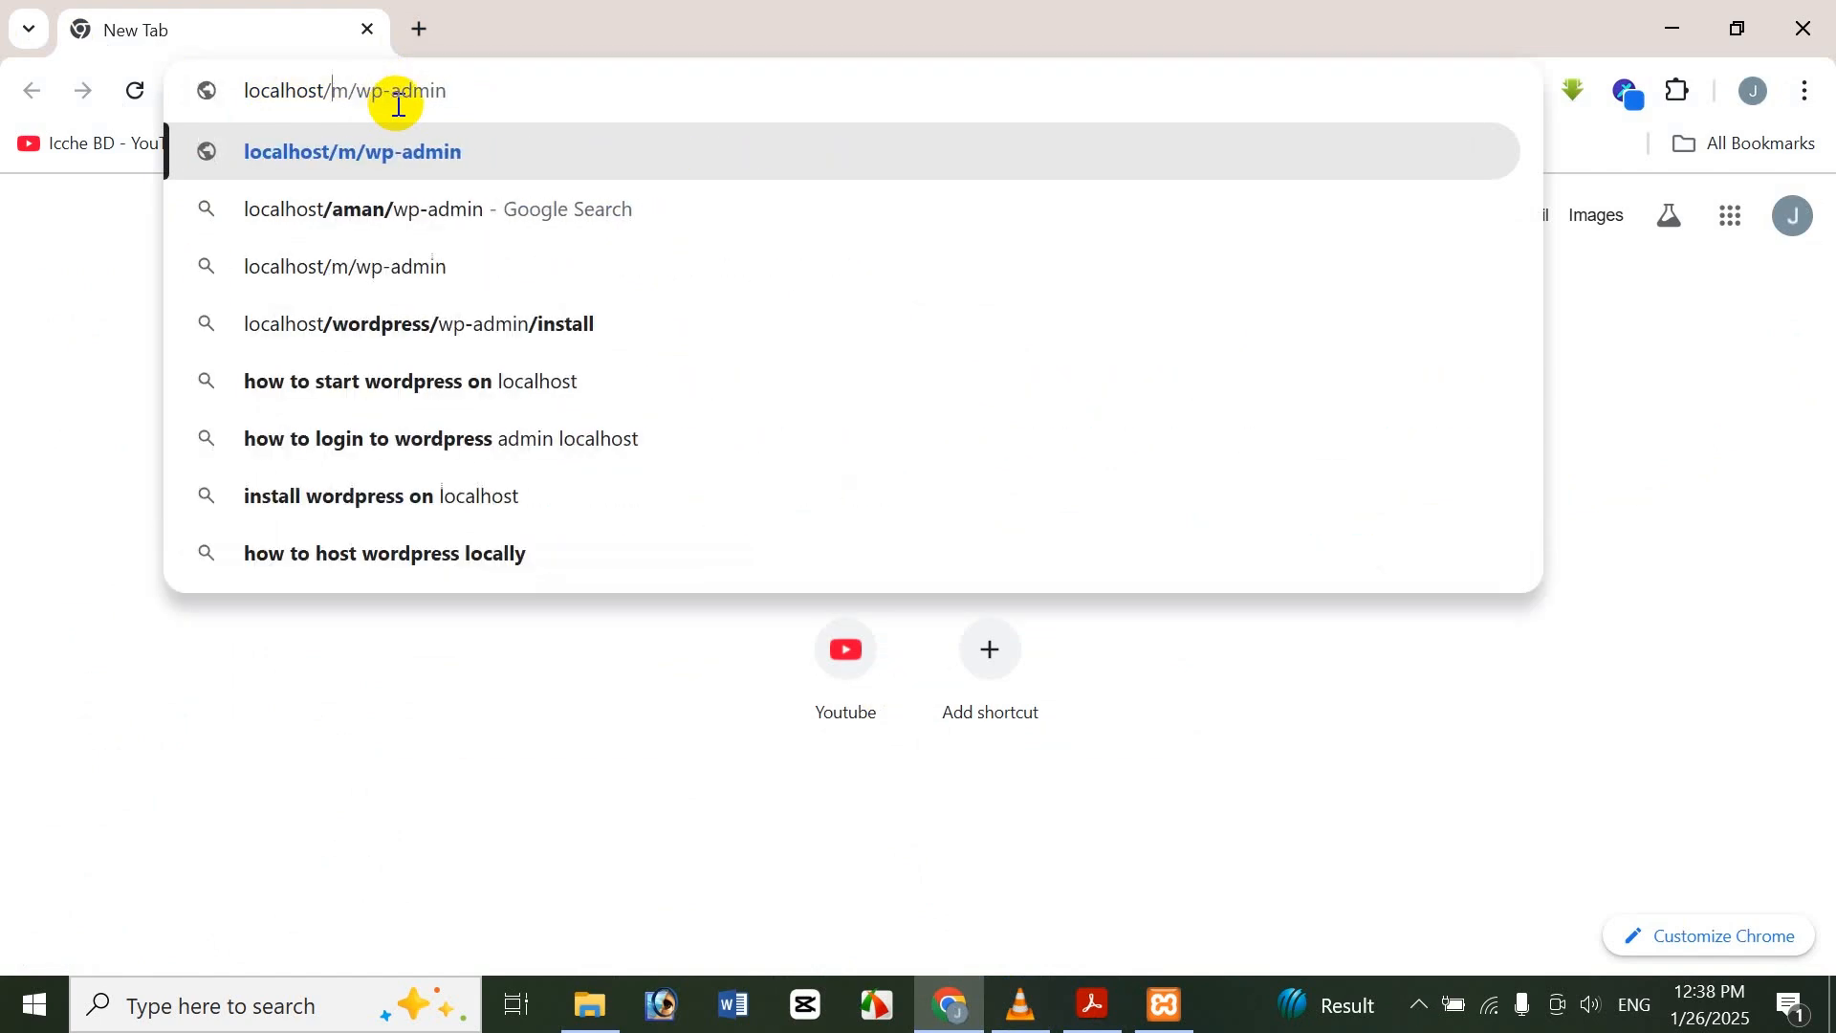
key("Delete")
type("icche")
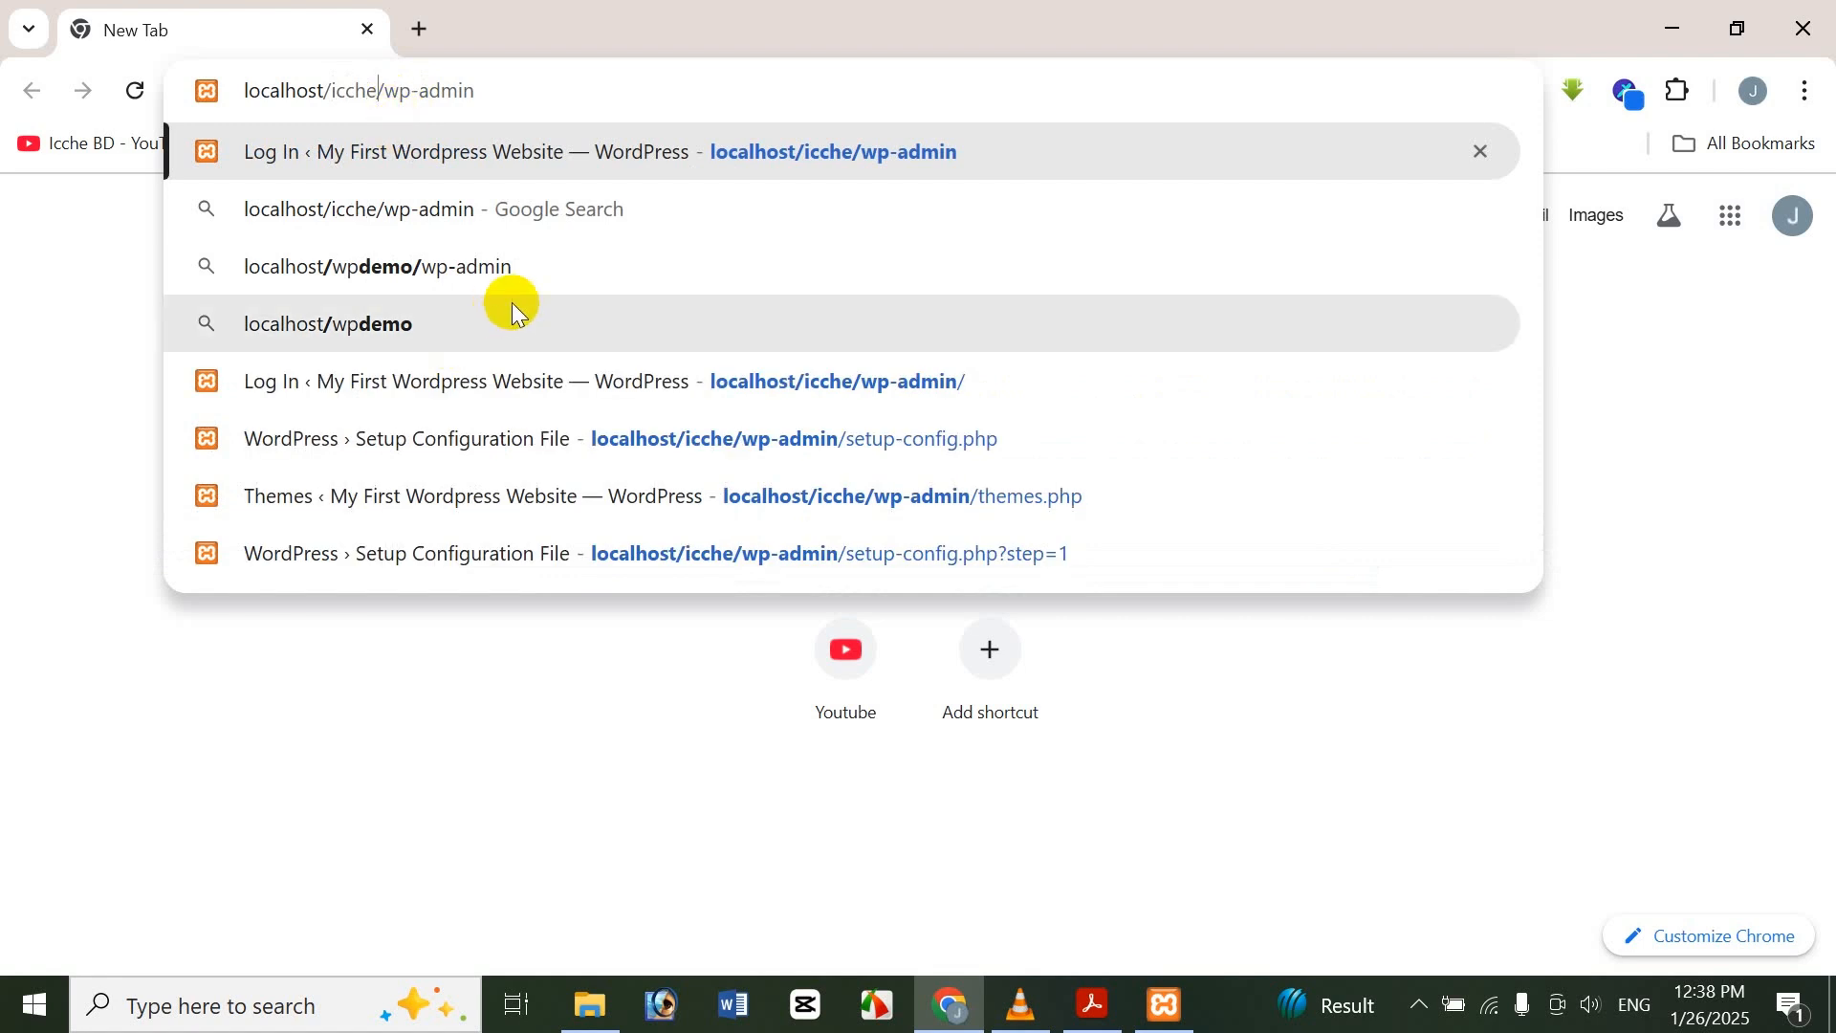
key("Return")
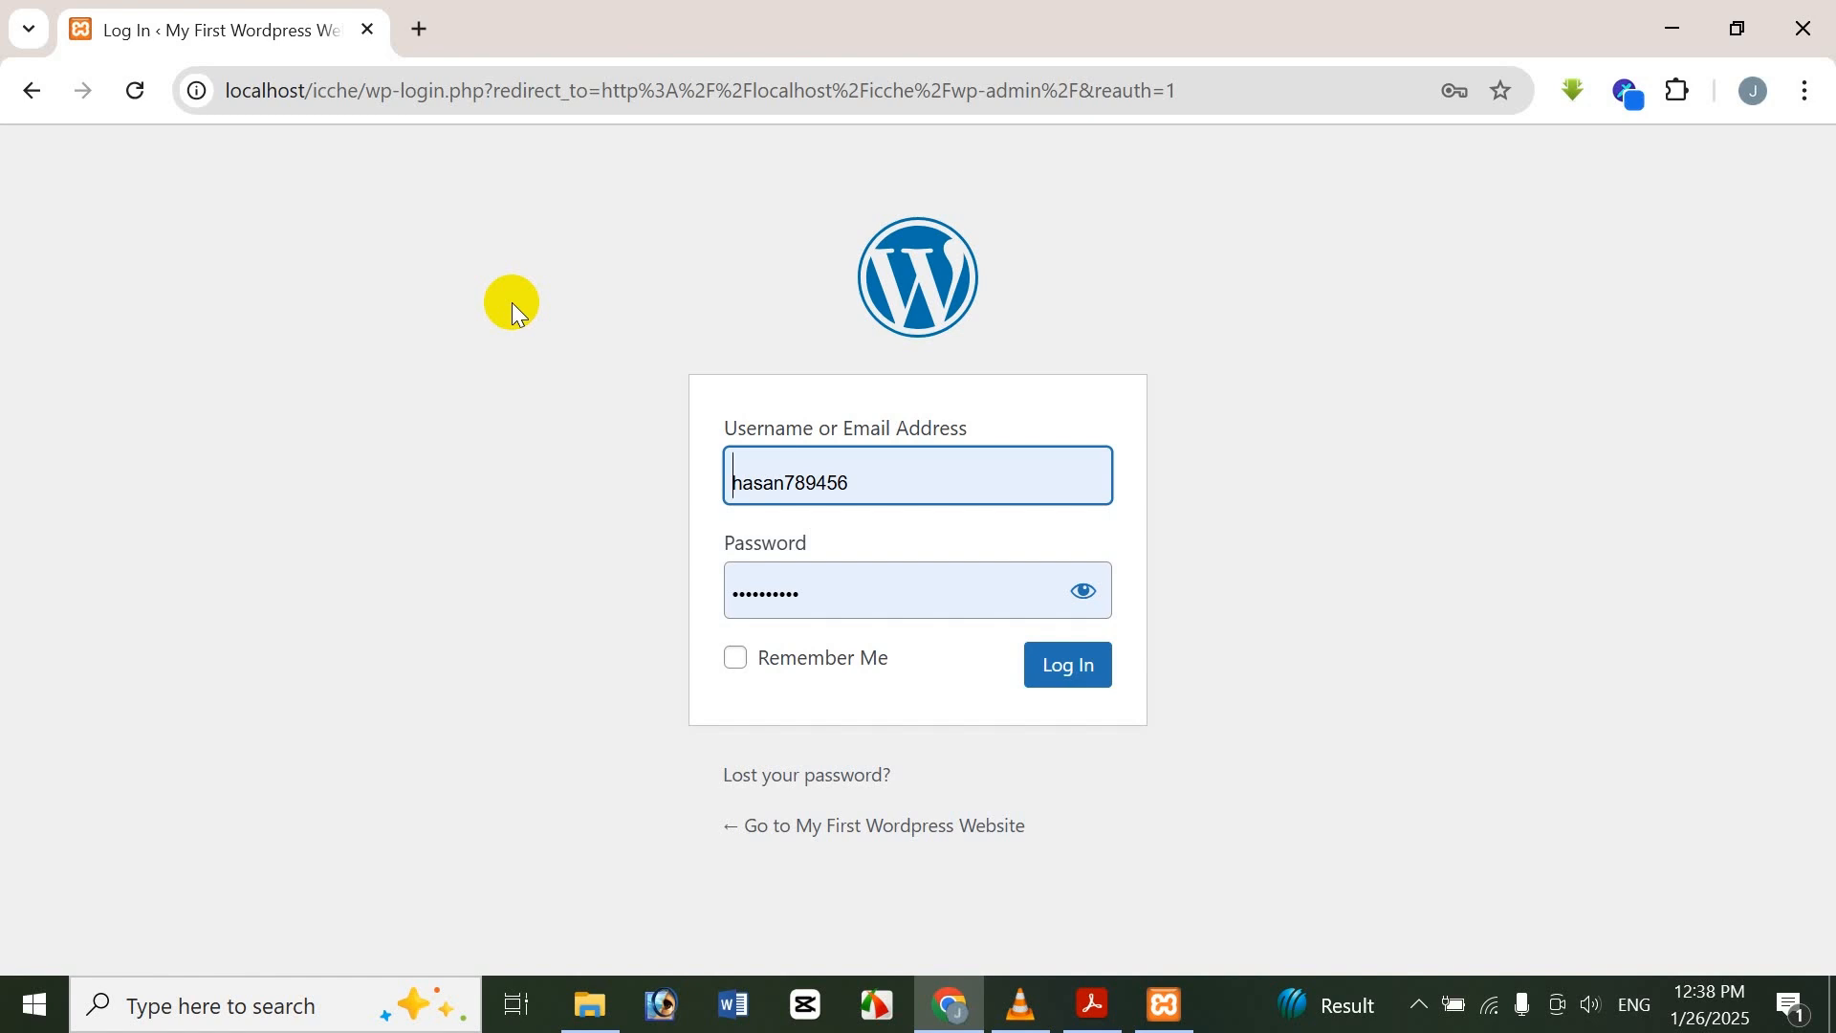
Replace the prefilled login with the other account's username and its pasted password
left_click_drag(936, 477, 697, 519)
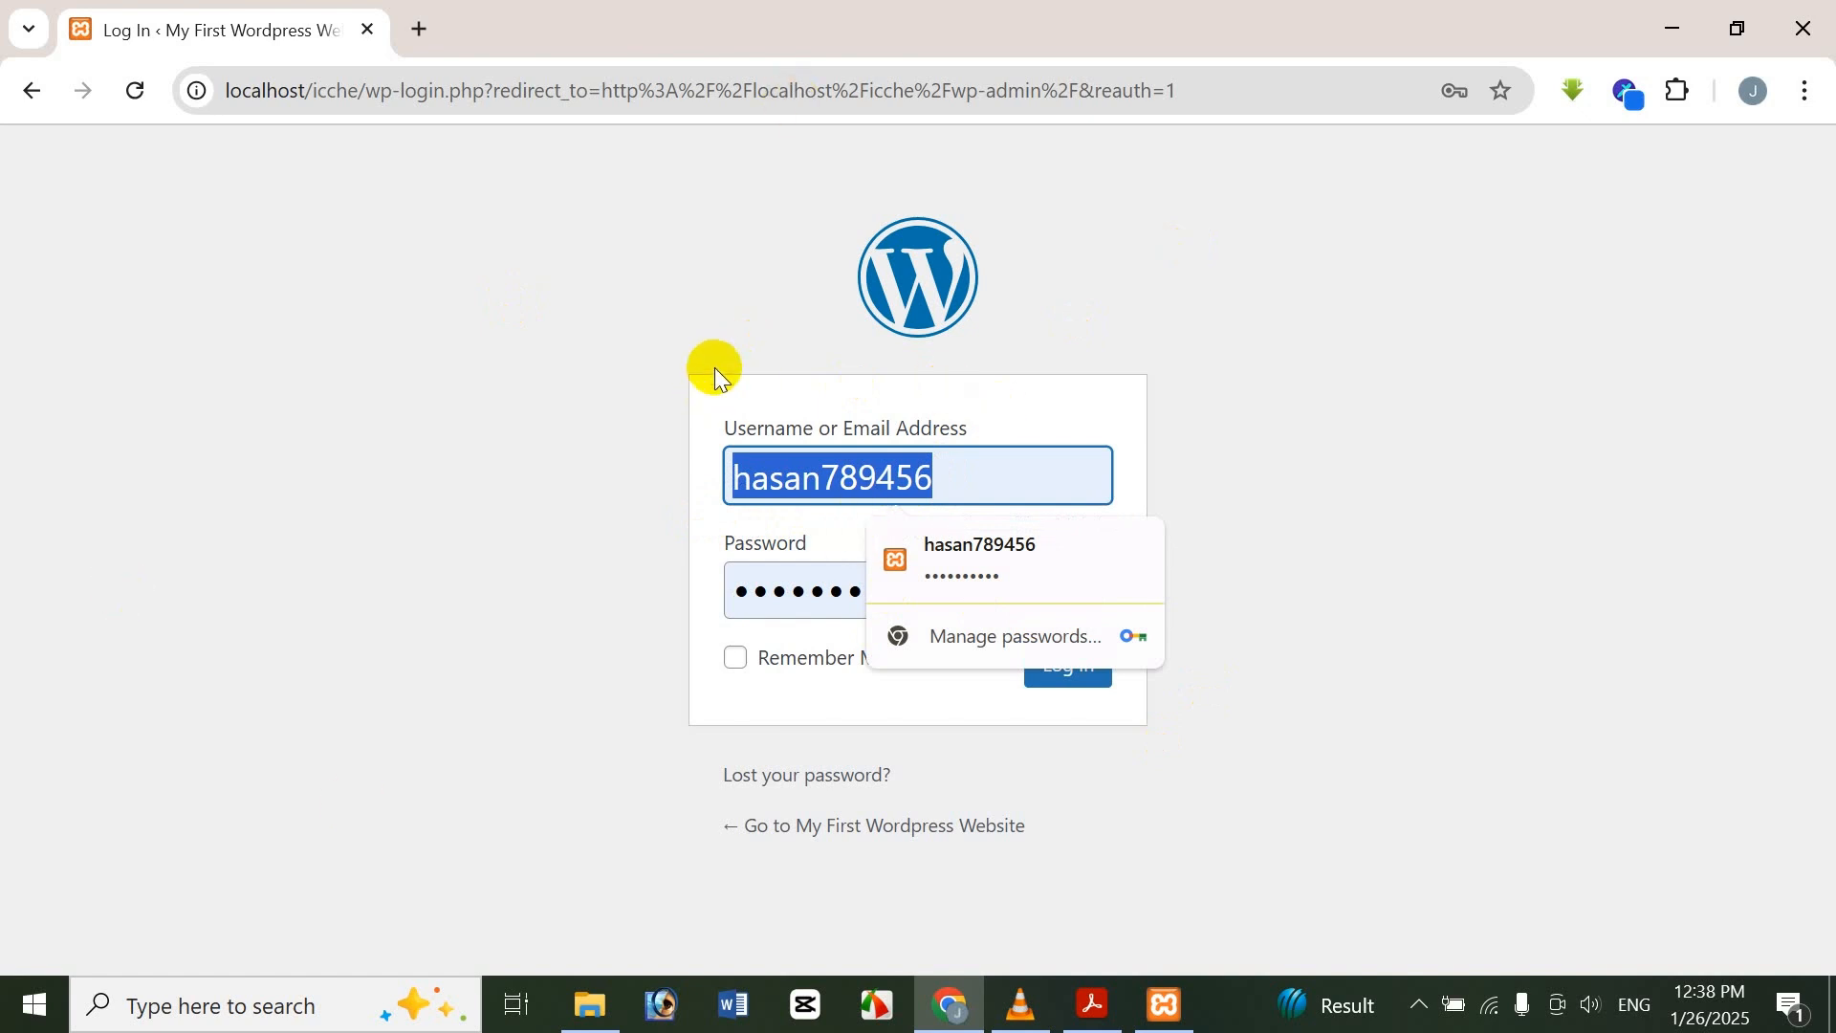
key("BackSpace")
type("be")
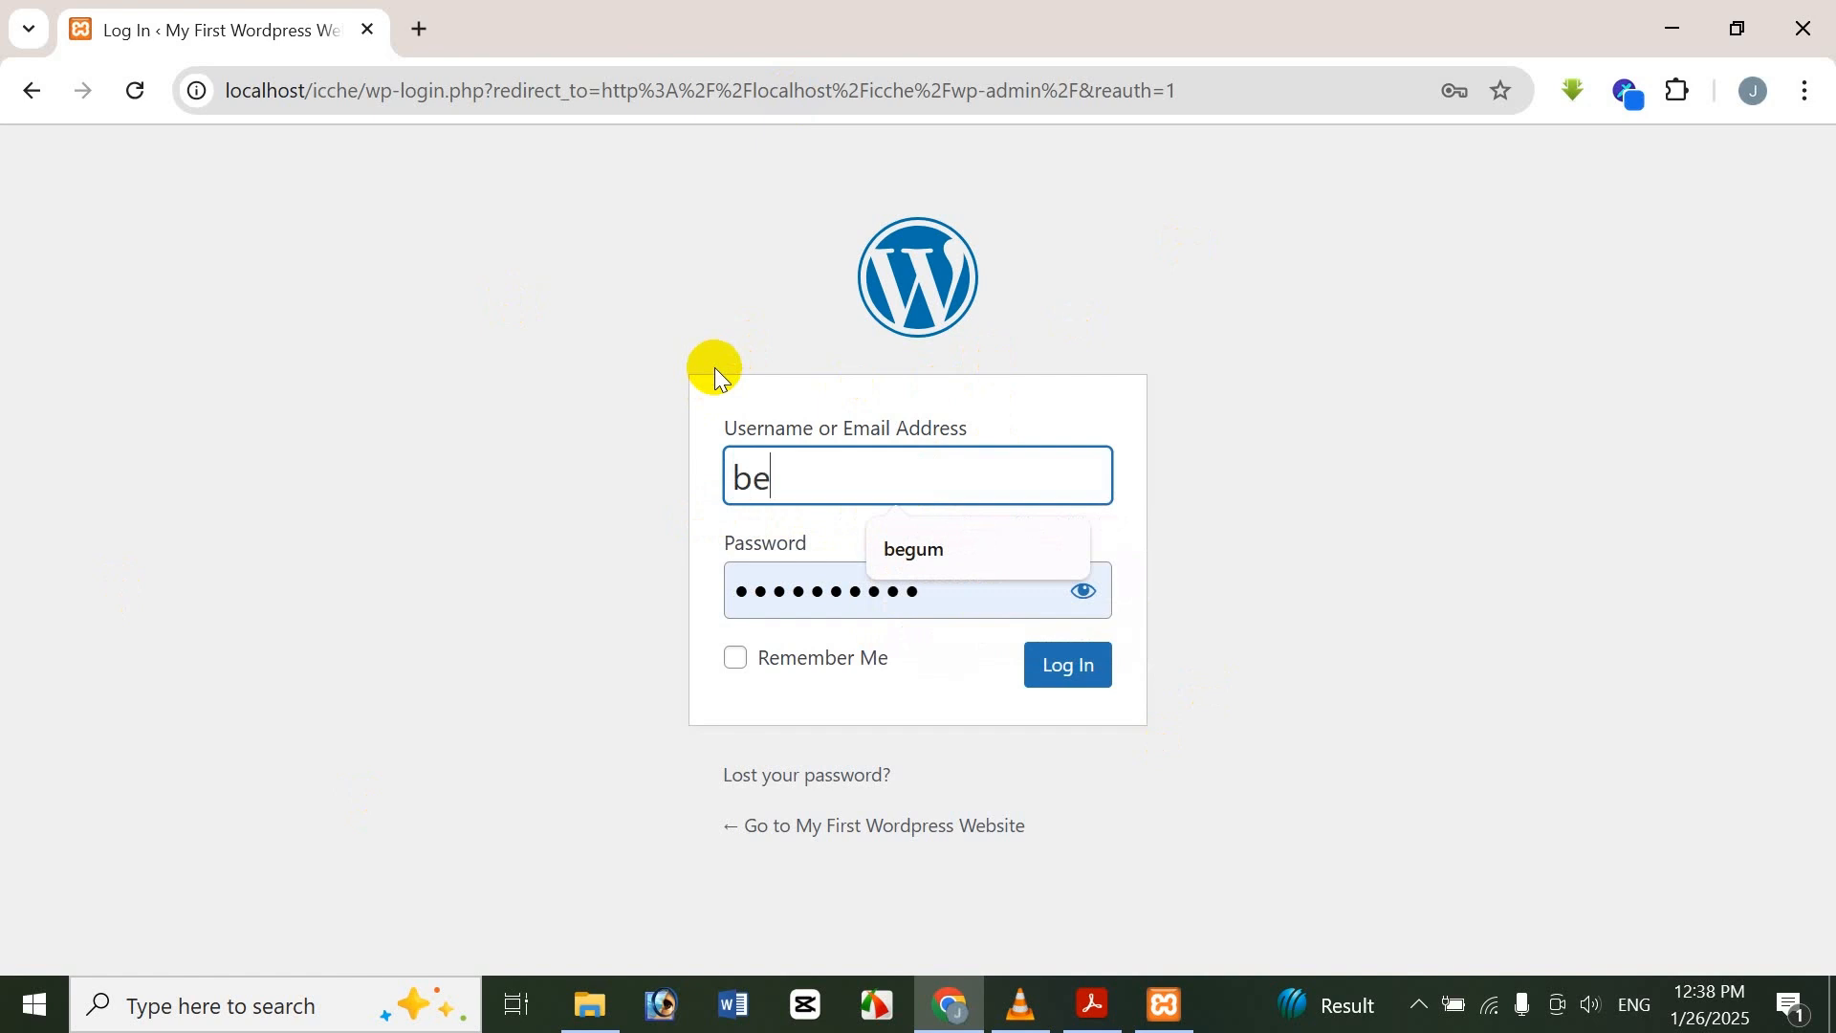
type("gum")
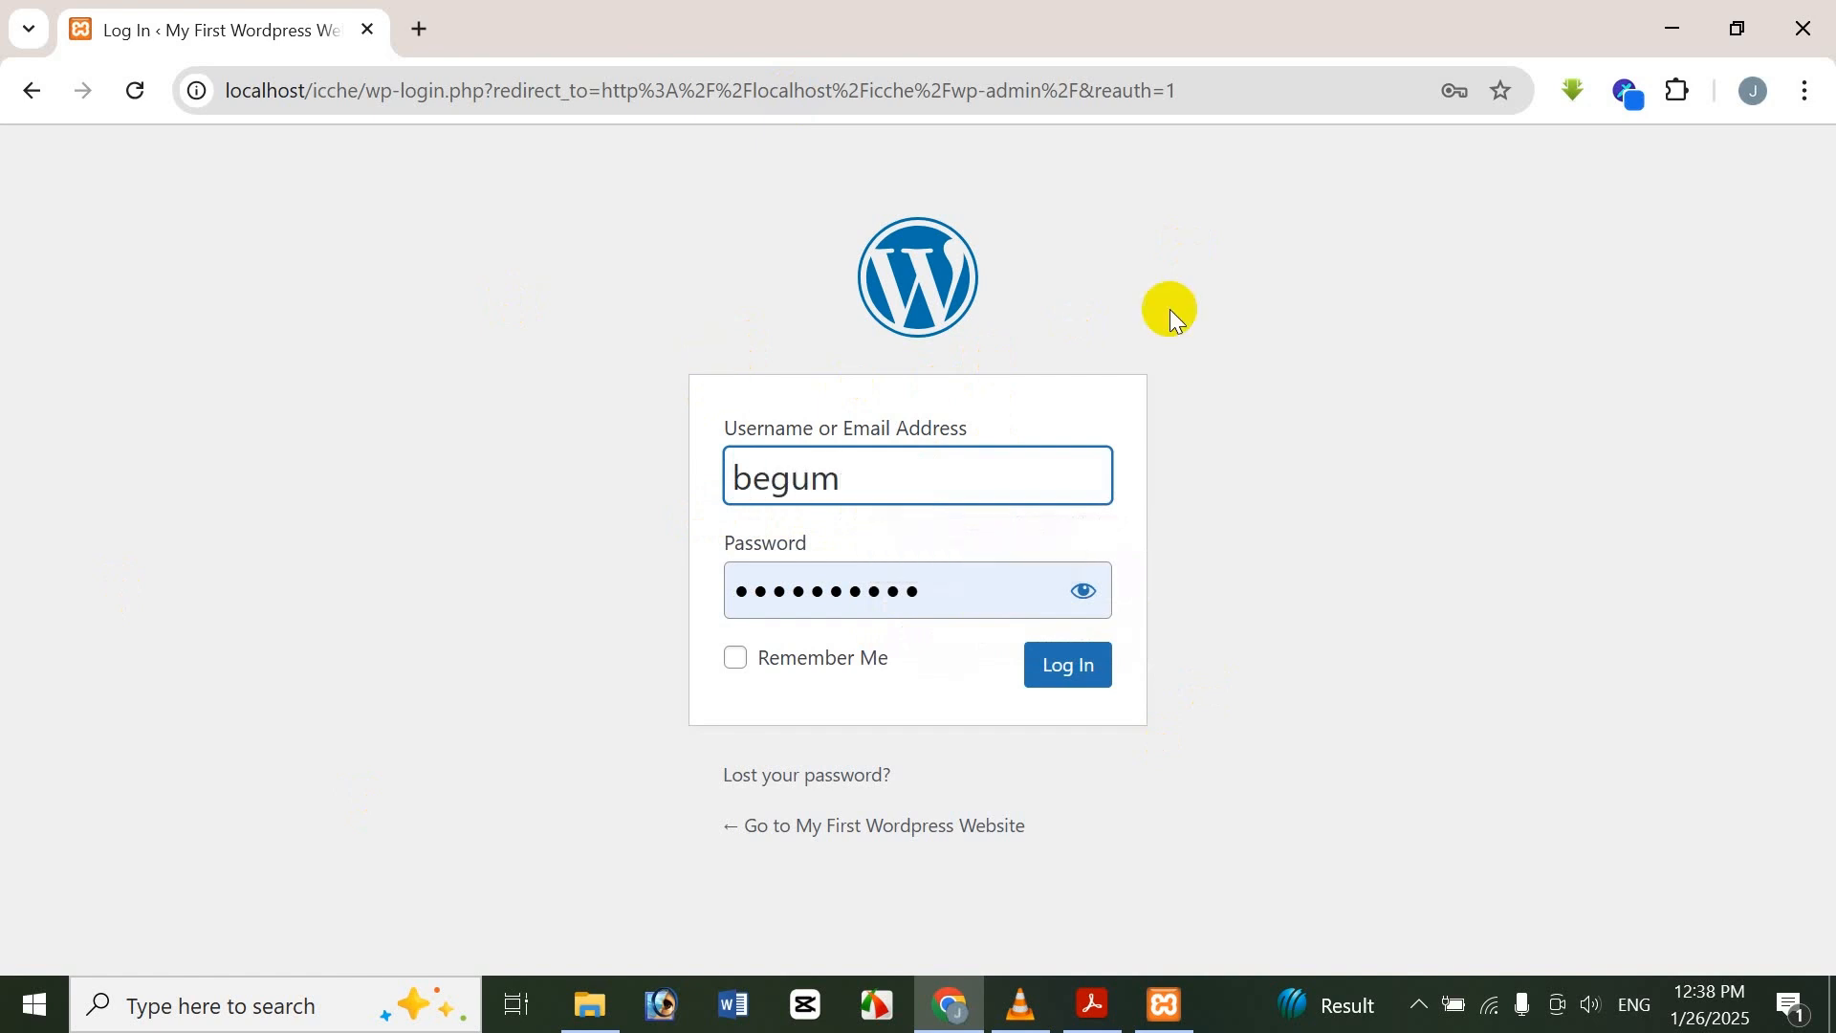
left_click_drag(972, 585, 668, 615)
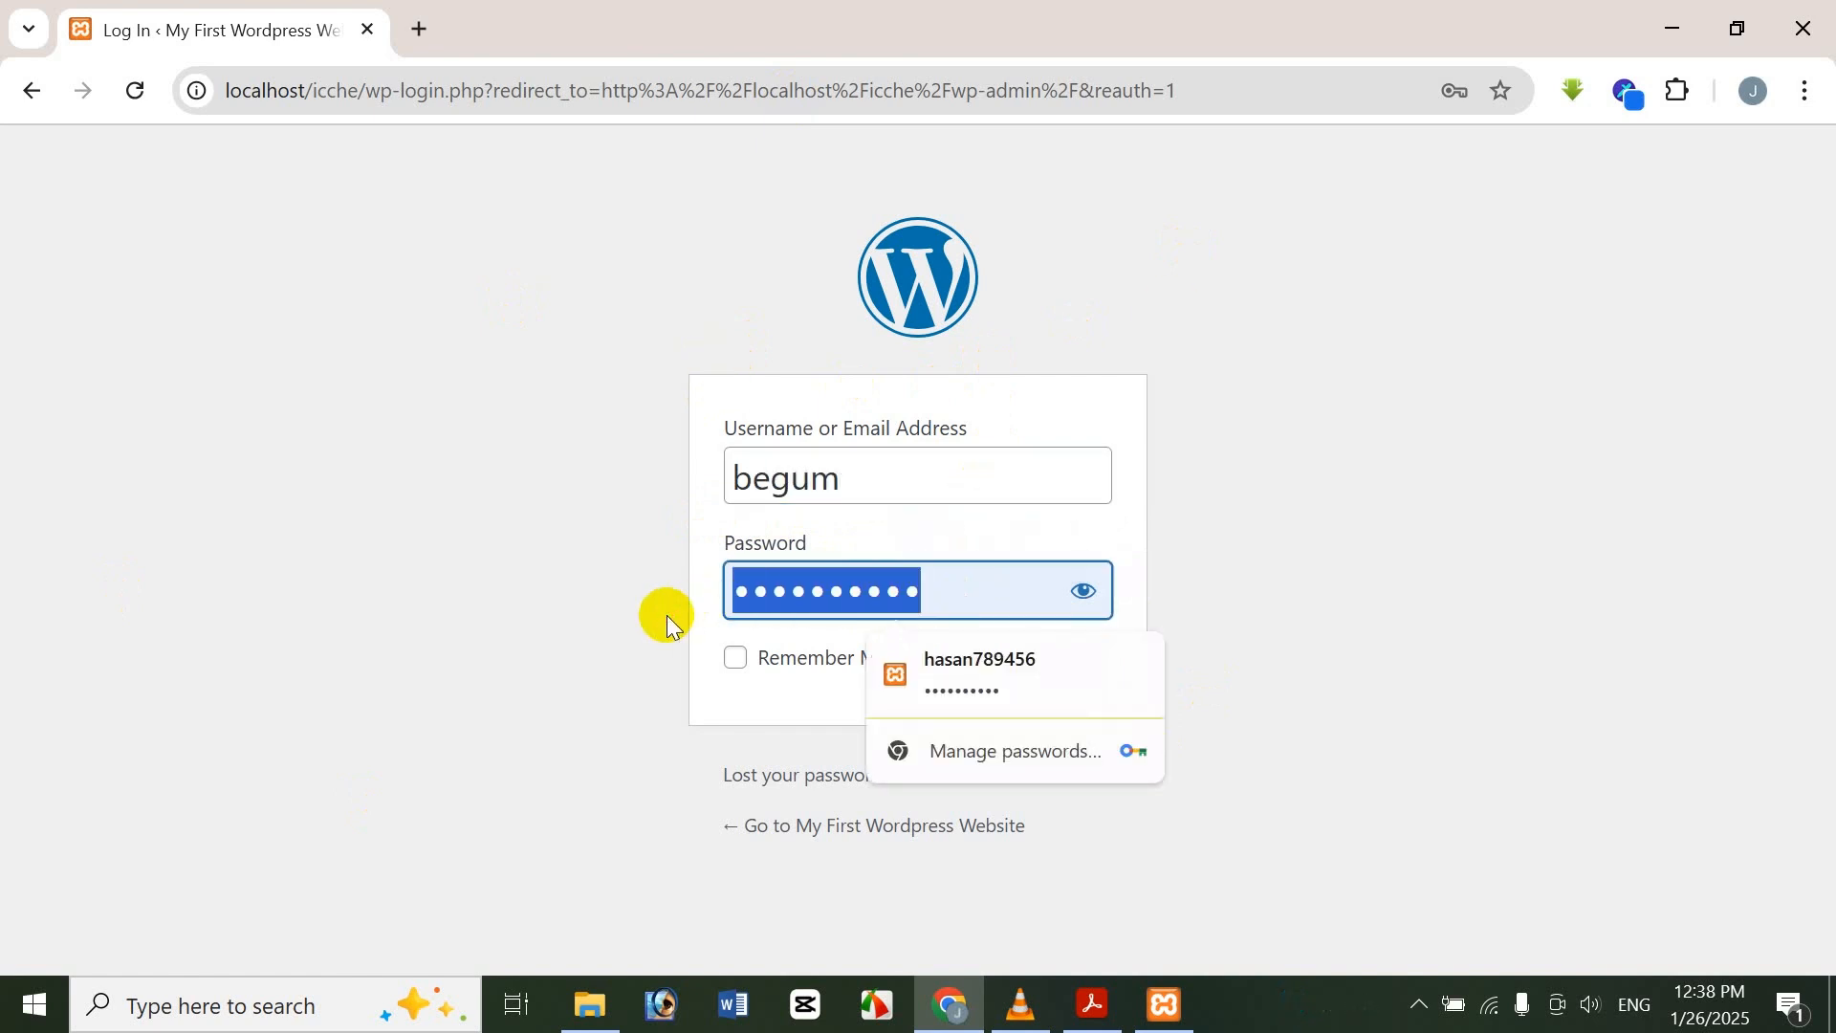
key("ctrl+v")
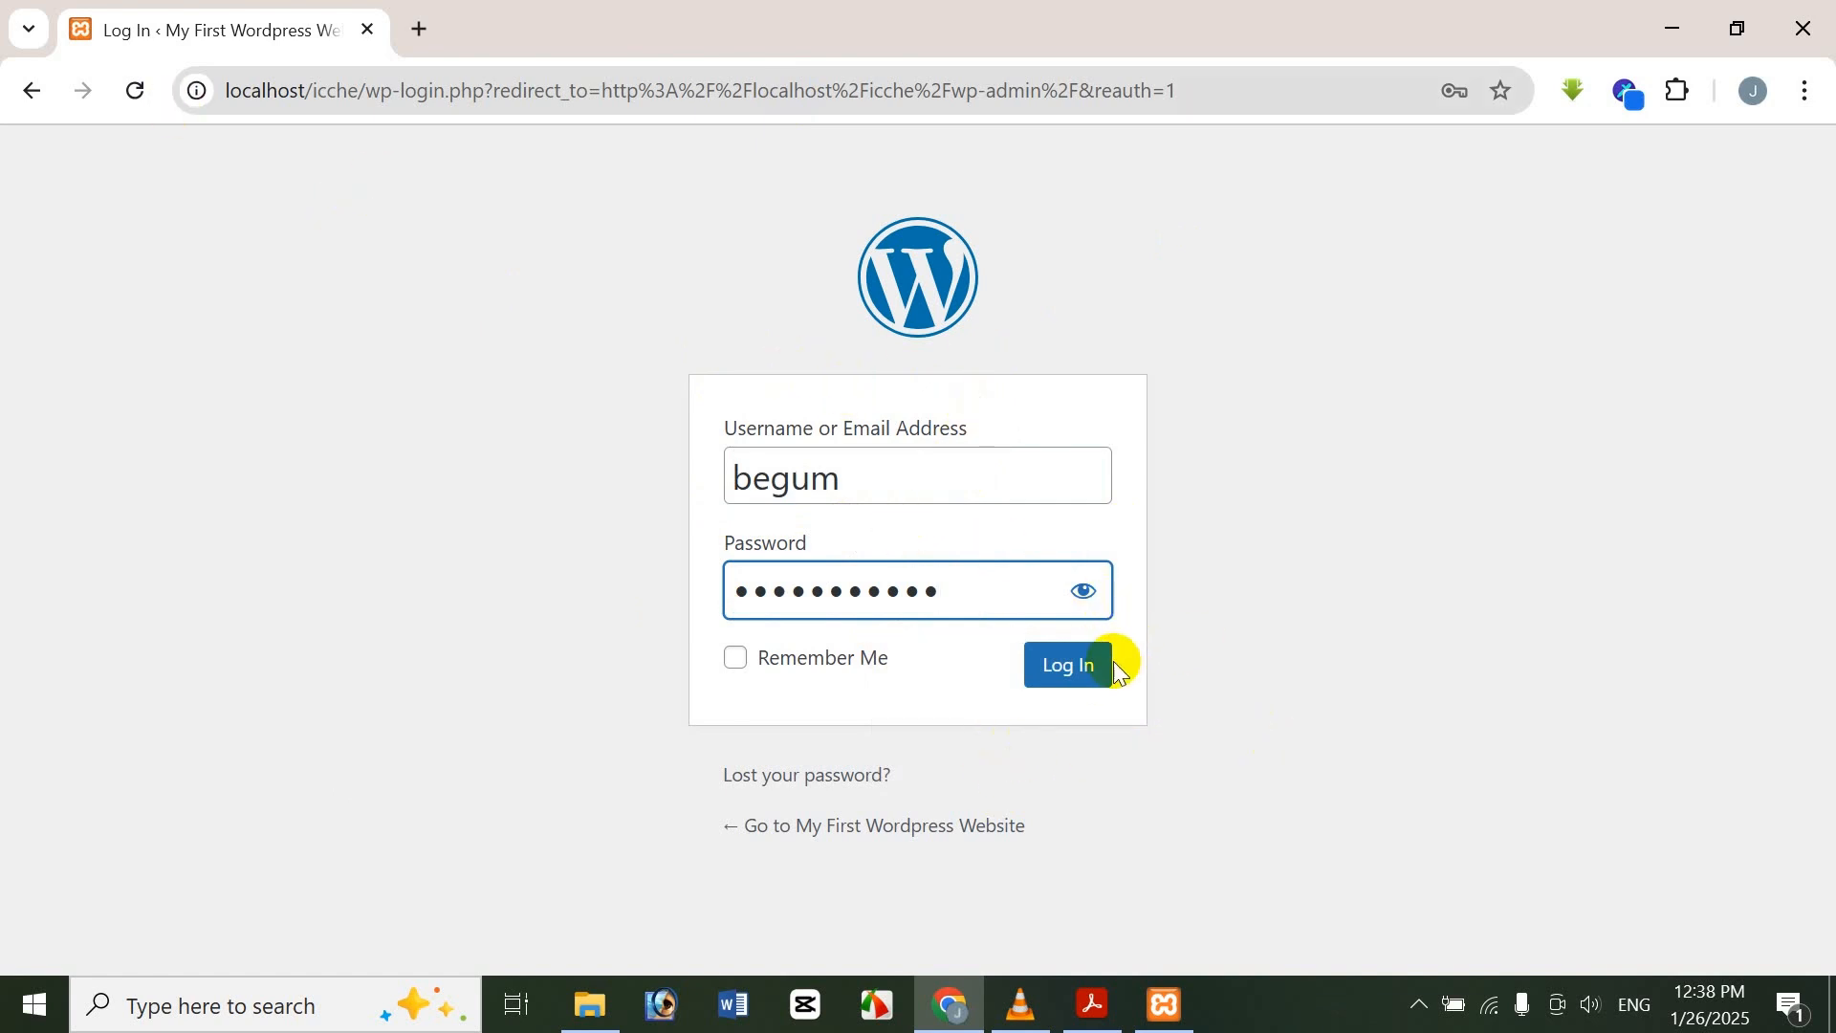
Log in, preview the My First Wordpress Website homepage via Visit Site, then return to the Dashboard
left_click(1090, 685)
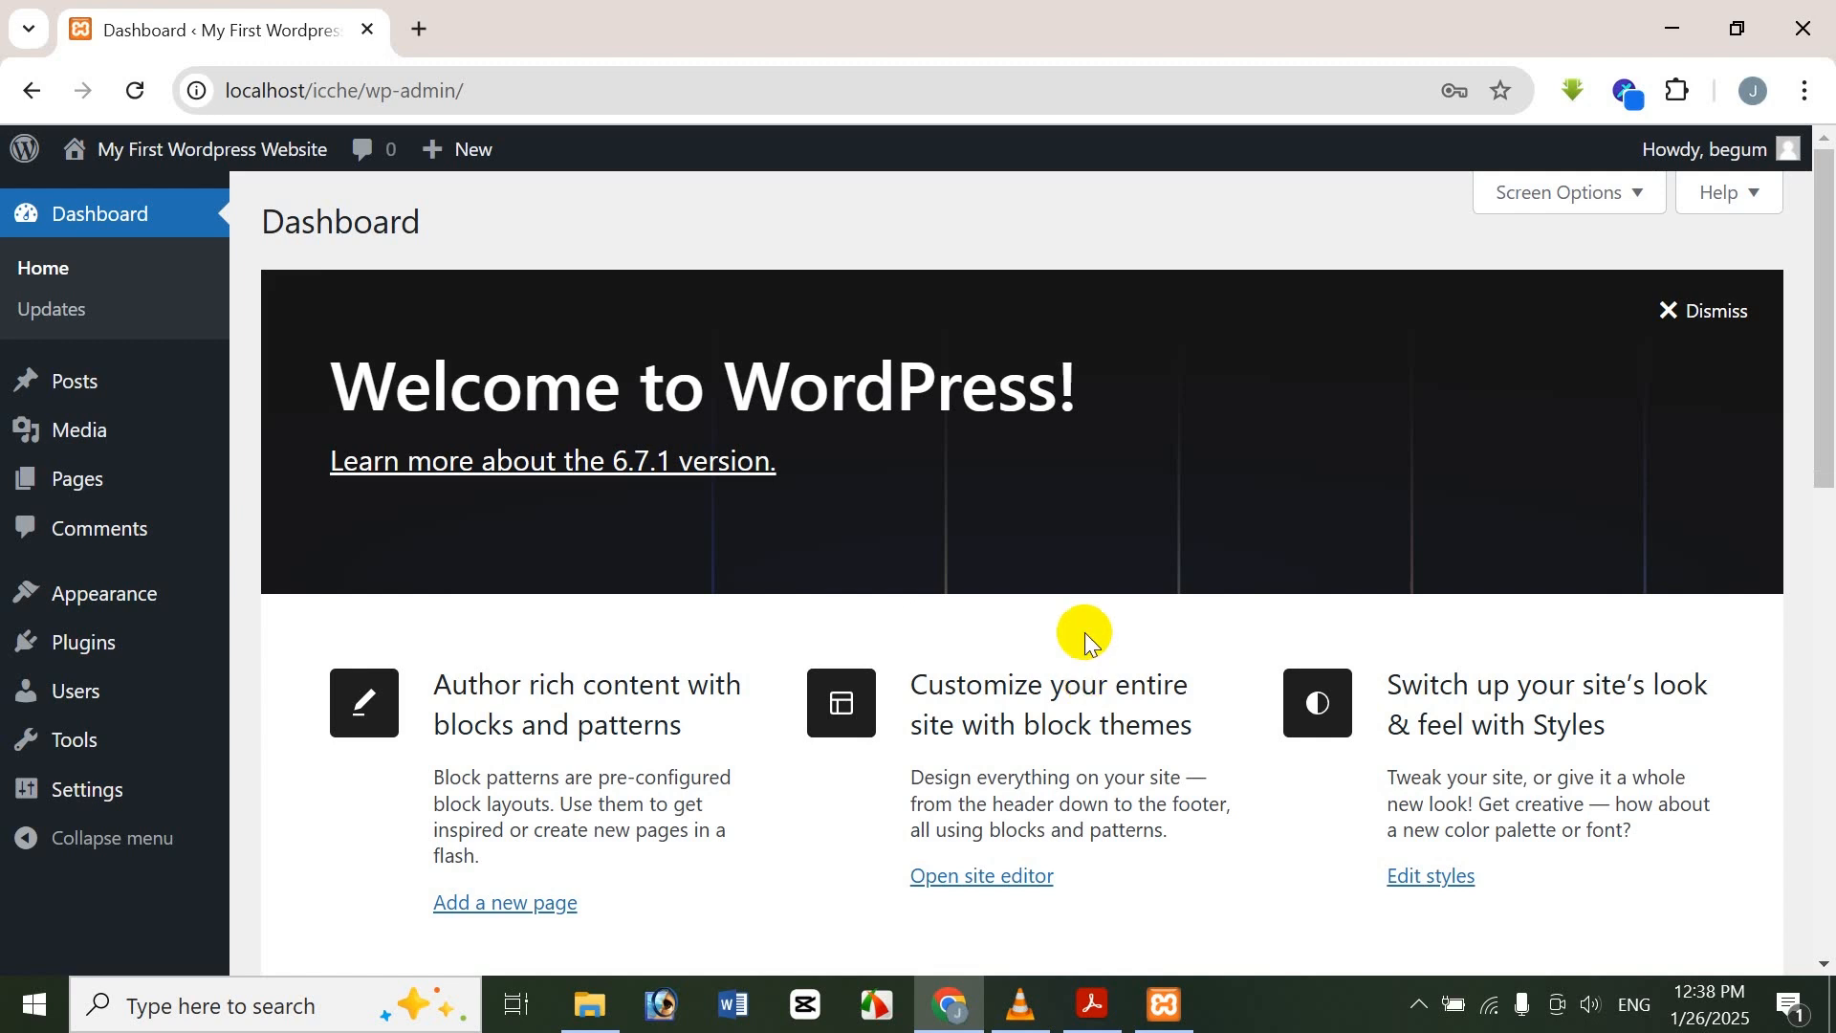
mouse_move(1712, 153)
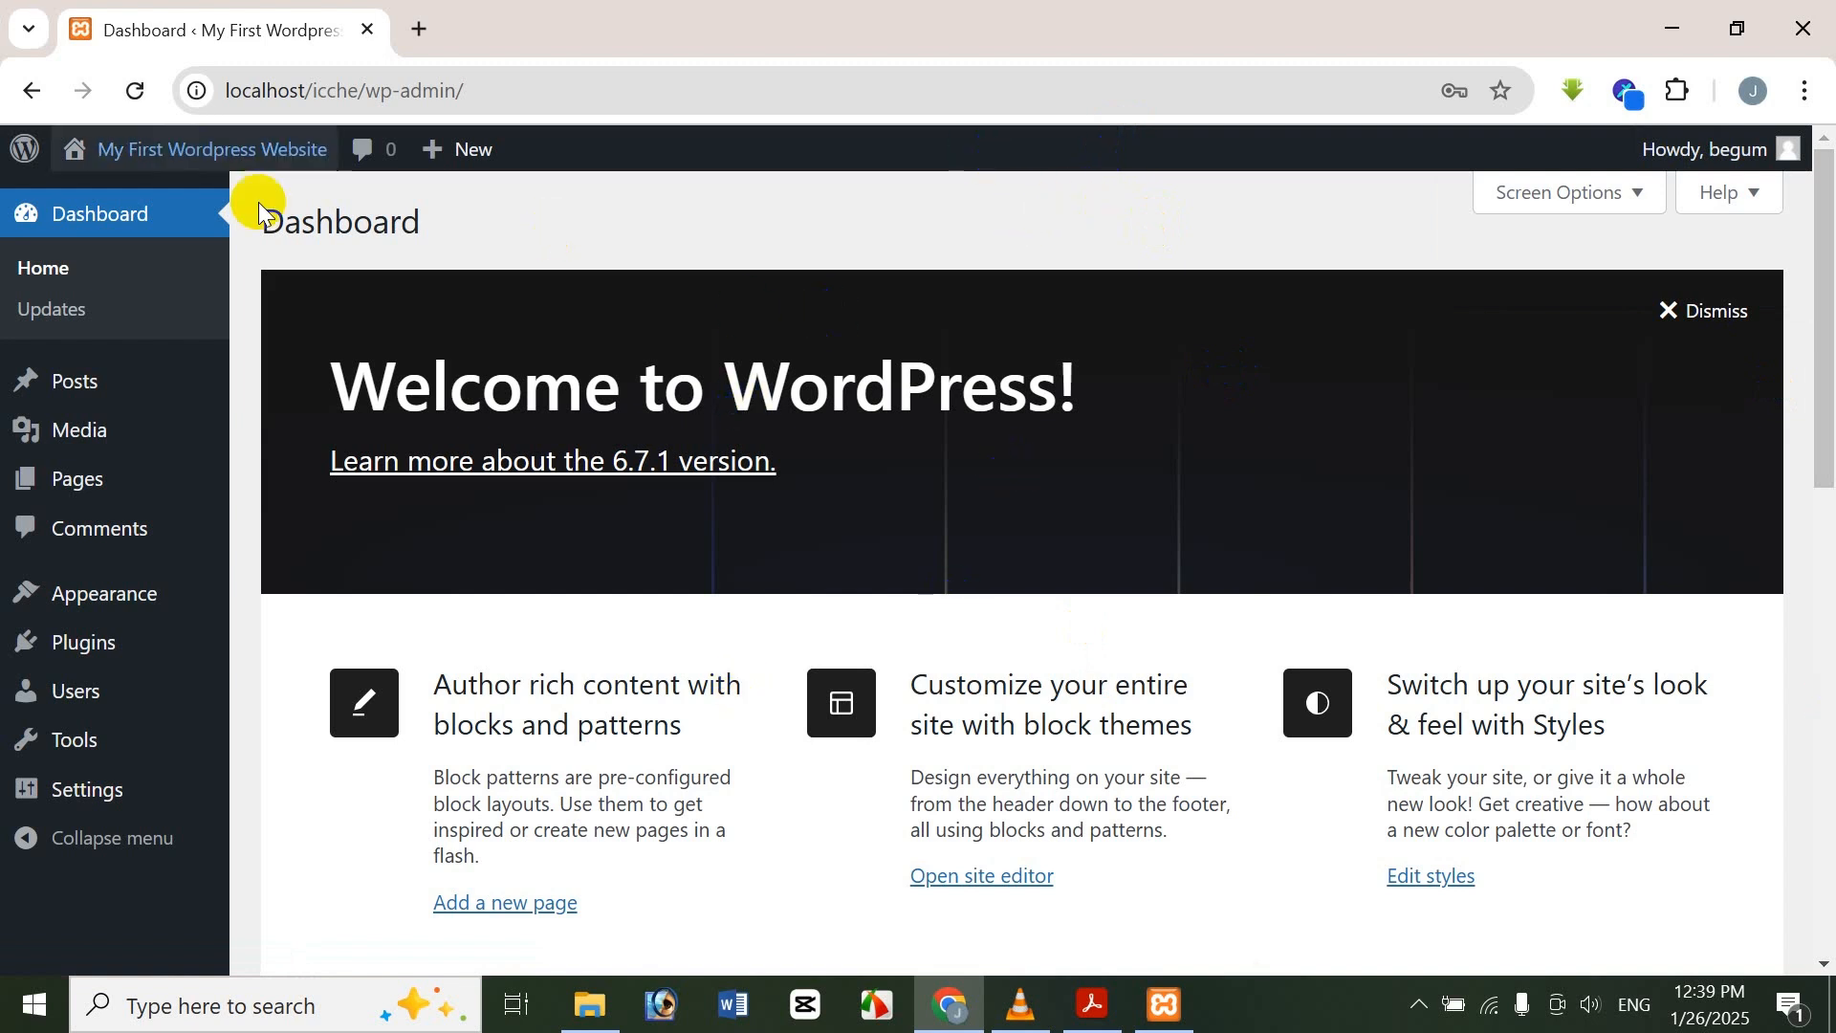
mouse_move(133, 149)
left_click(129, 201)
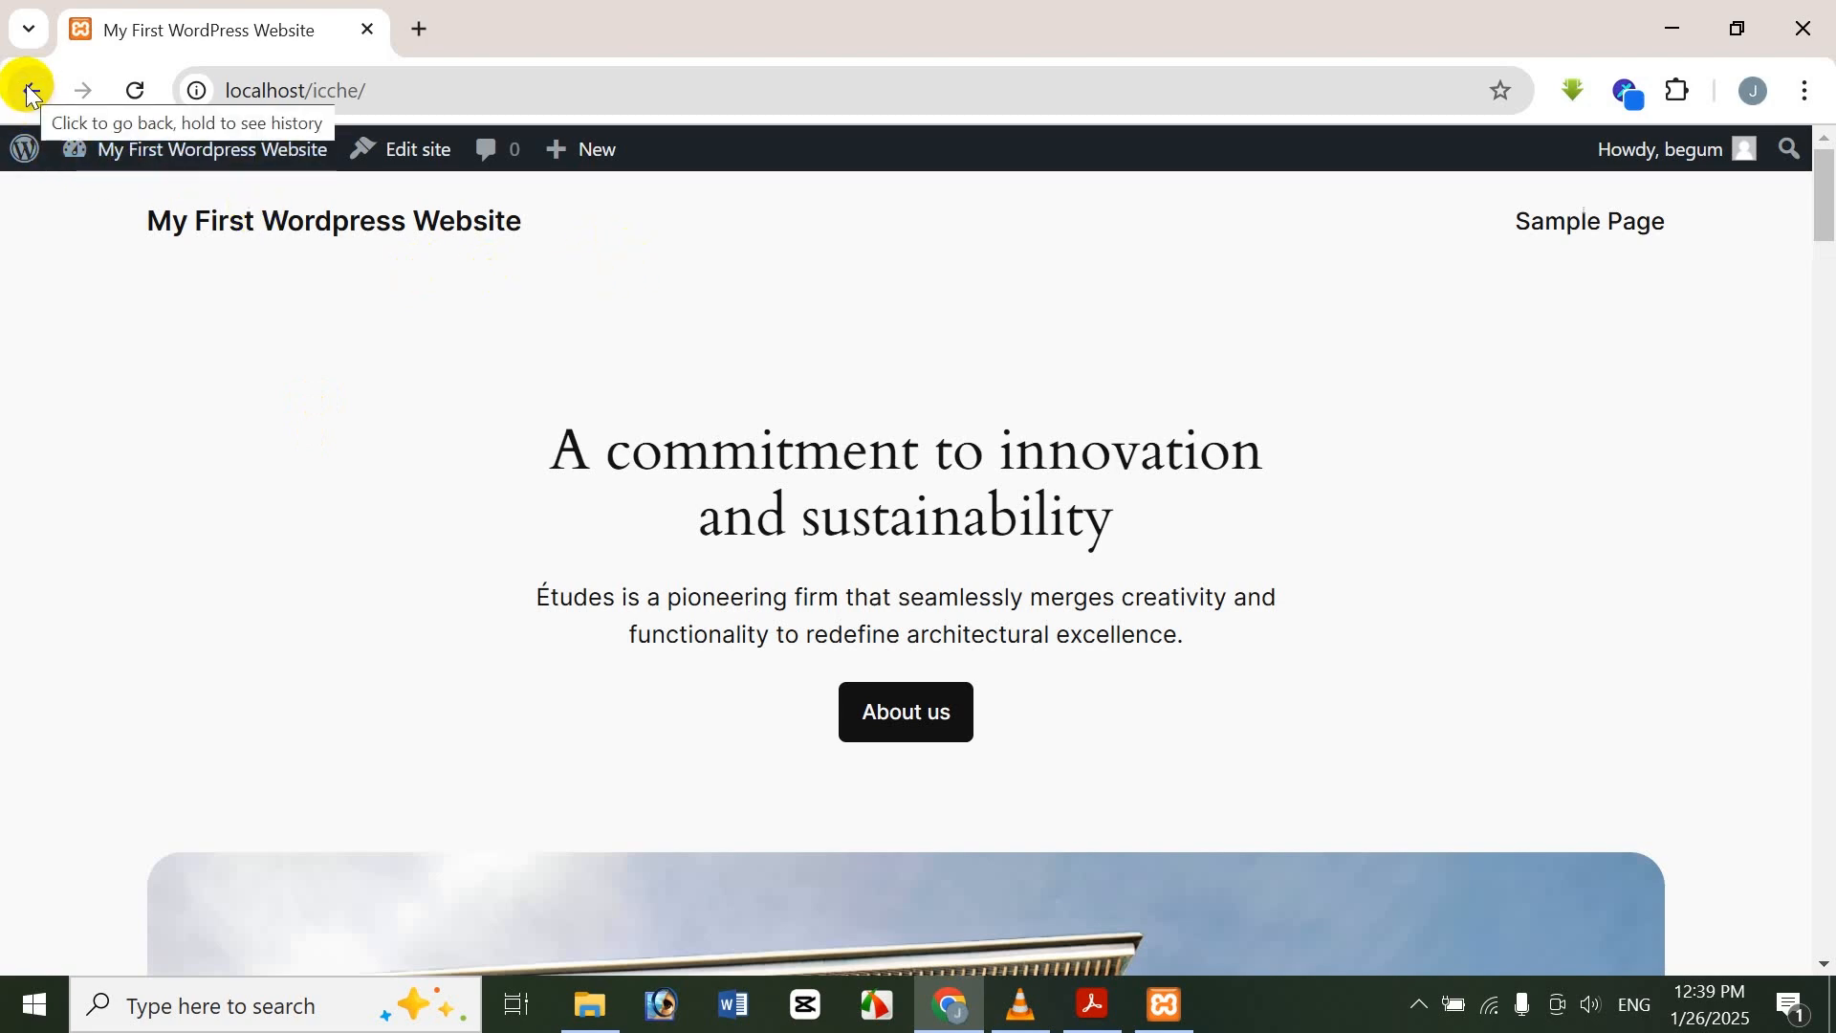
scroll(759, 336, "down", 6)
scroll(750, 365, "up", 6)
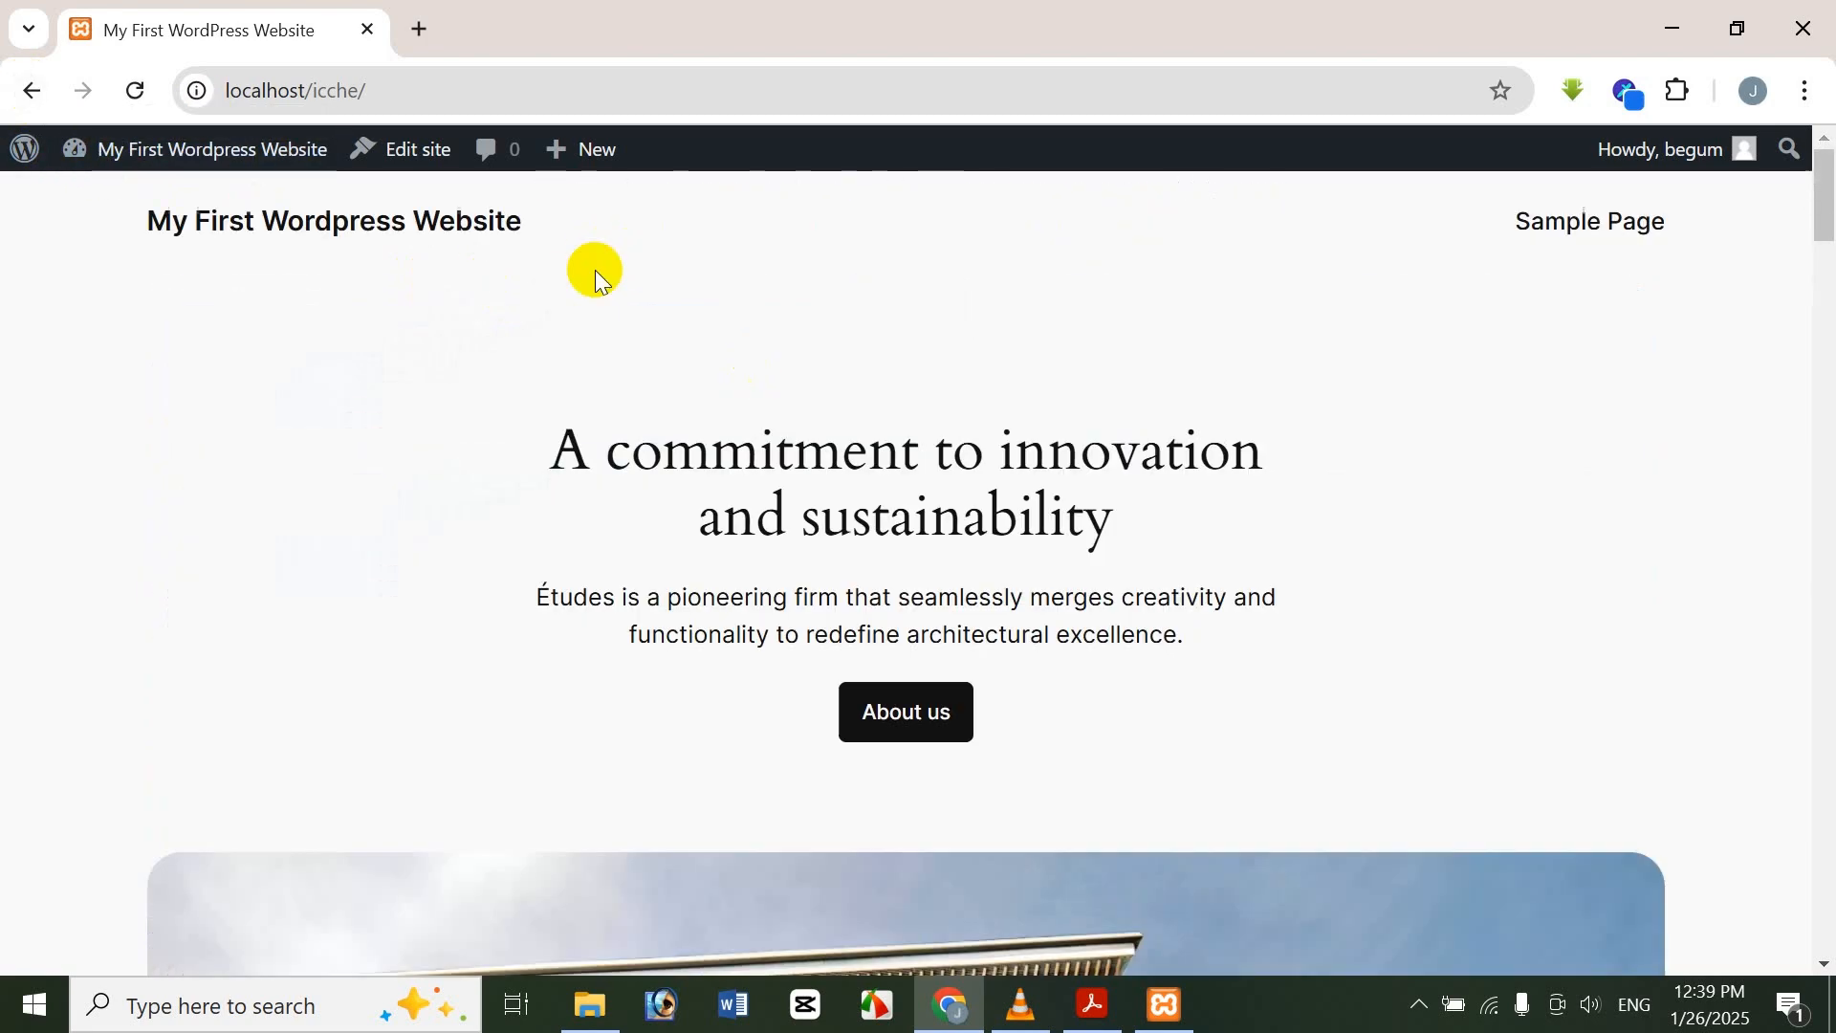
left_click(33, 90)
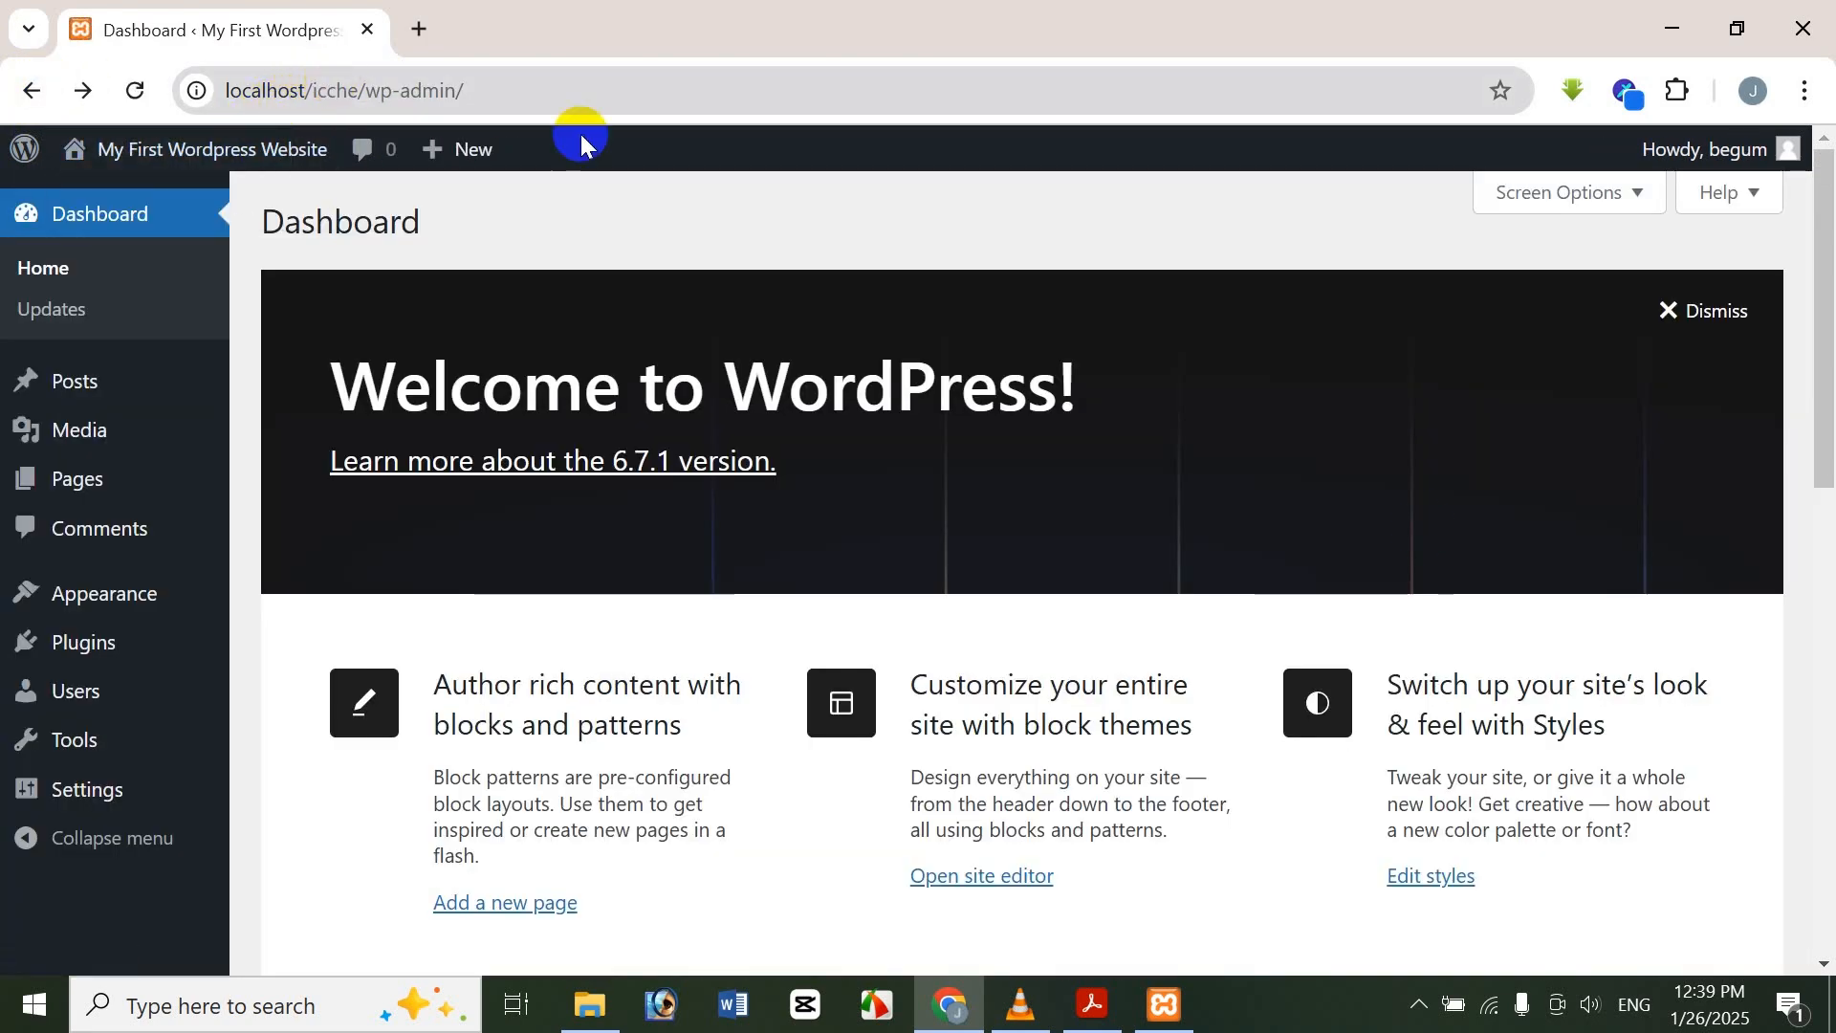
left_click(1328, 464)
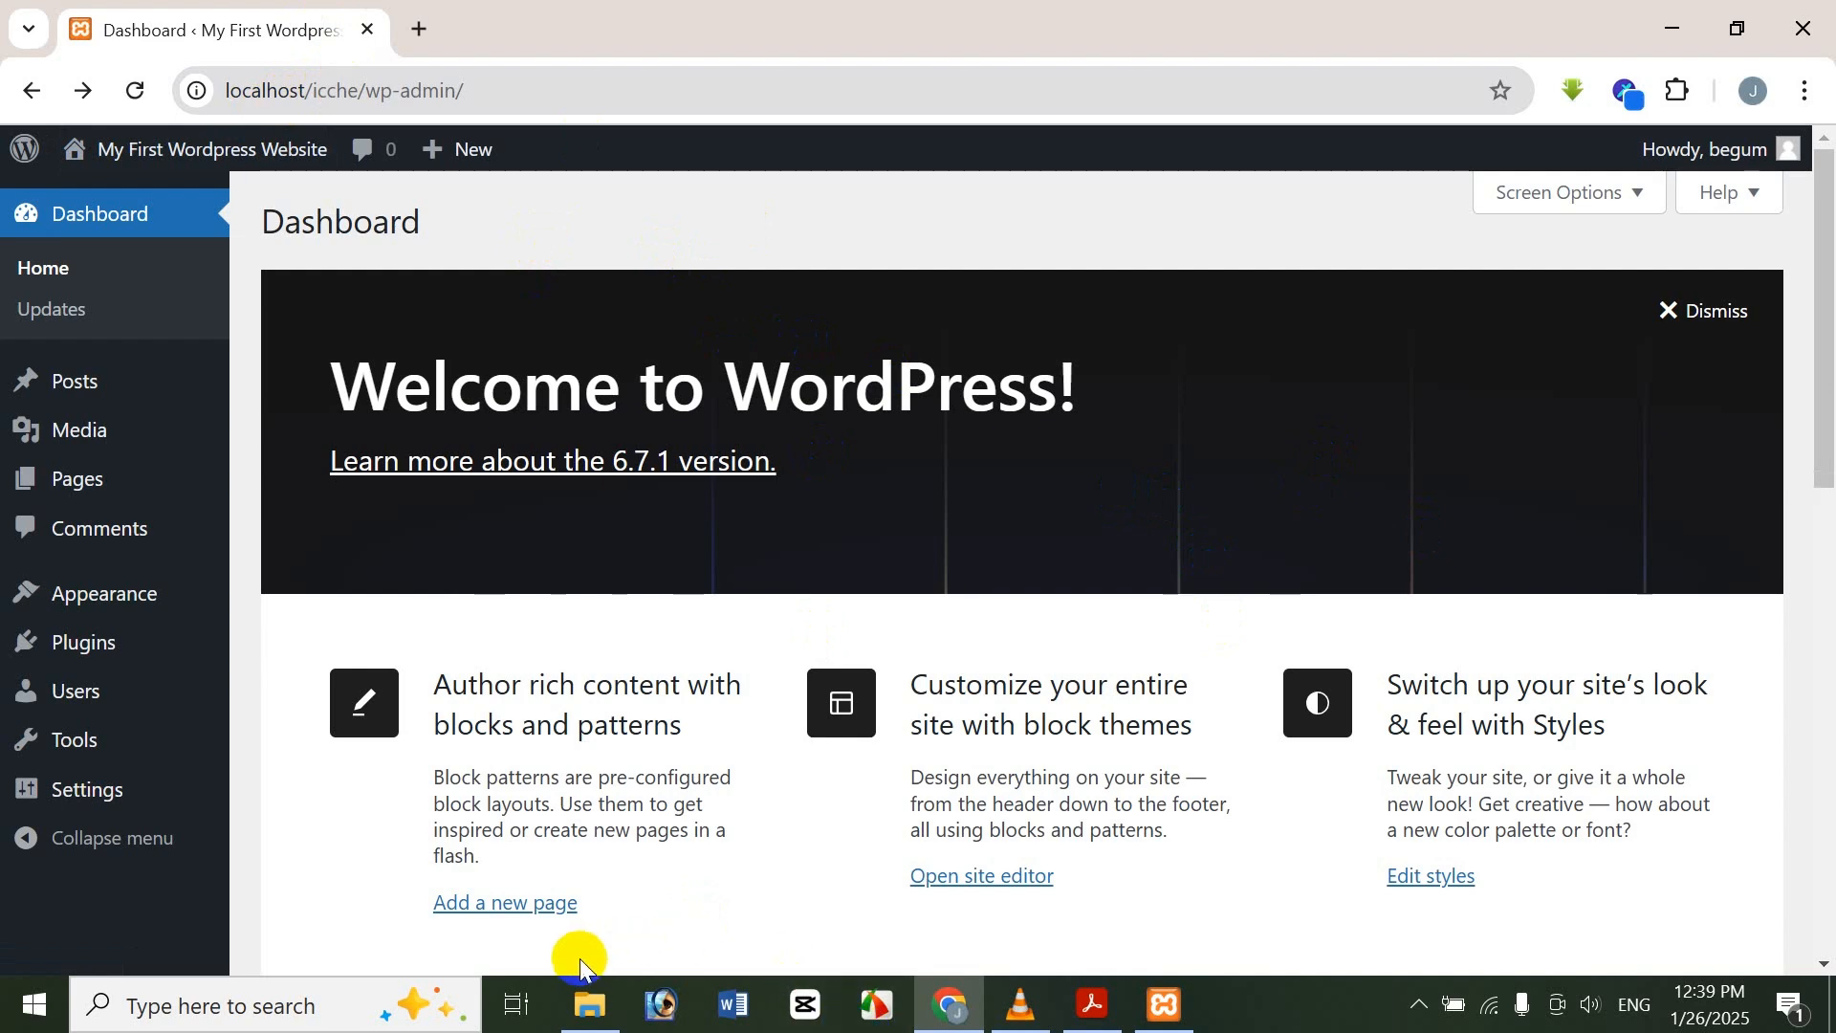
left_click(601, 1020)
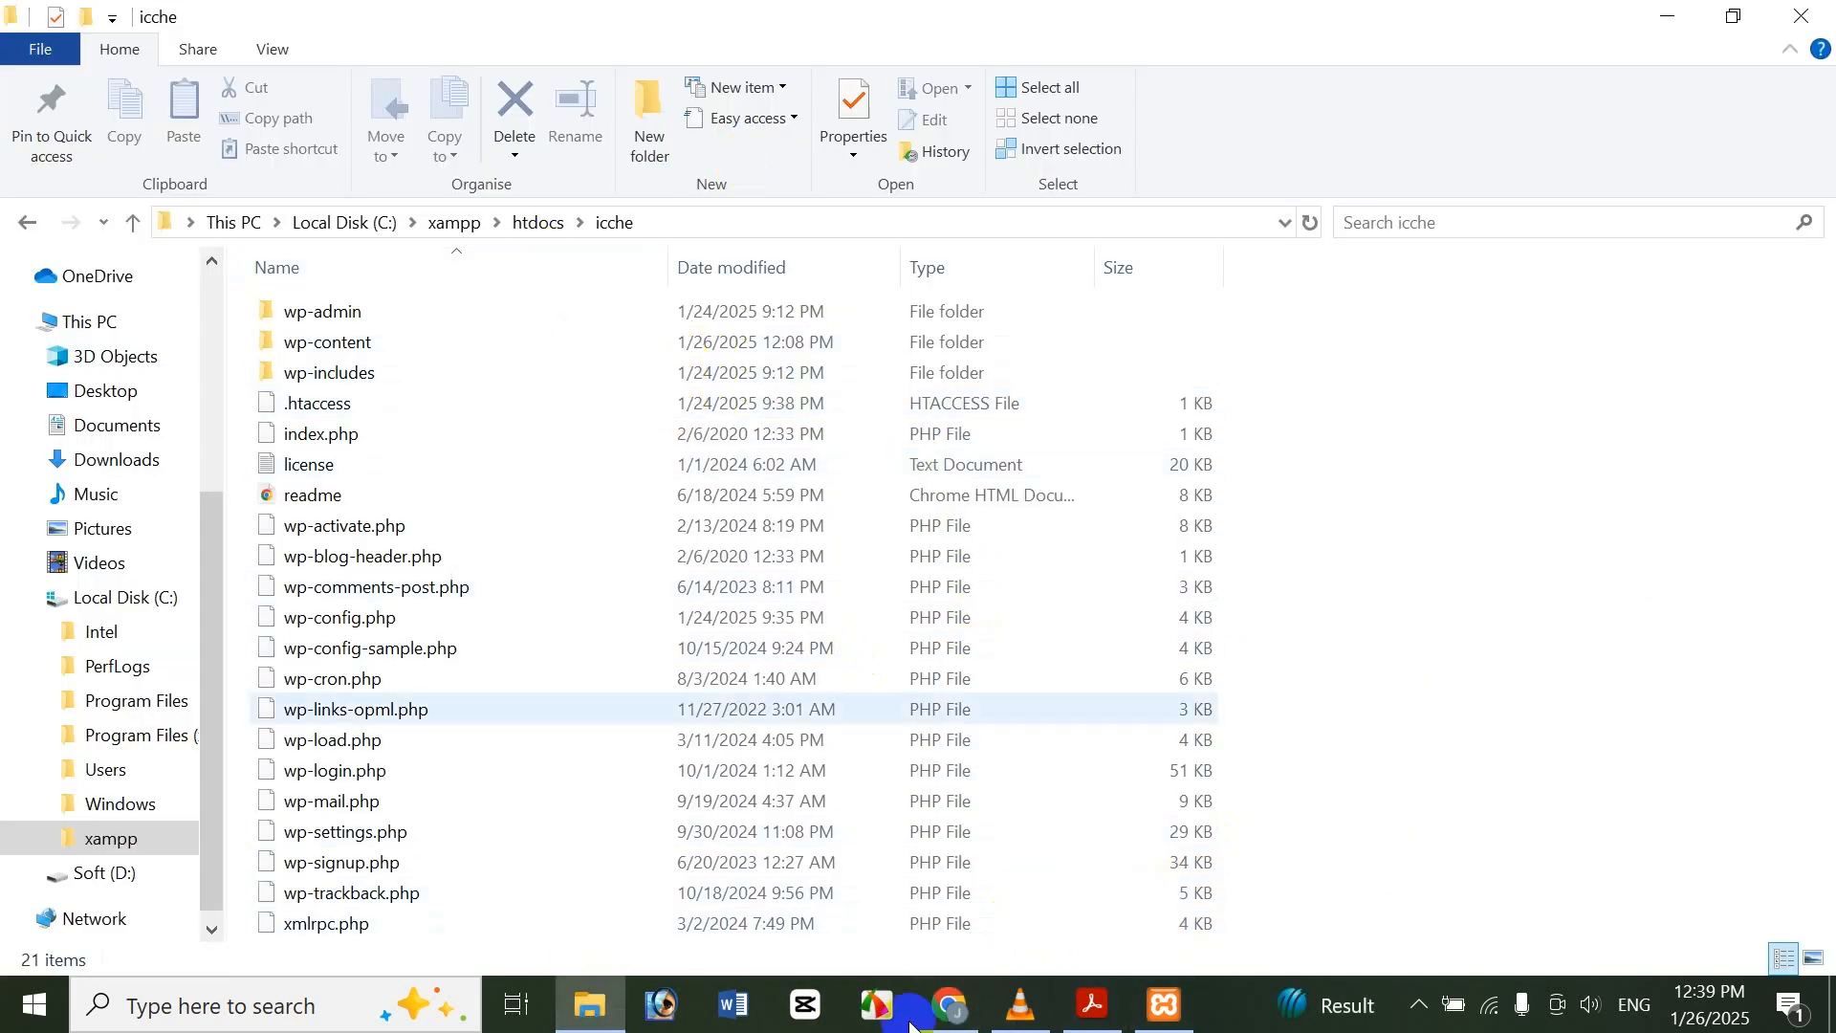
left_click(949, 1005)
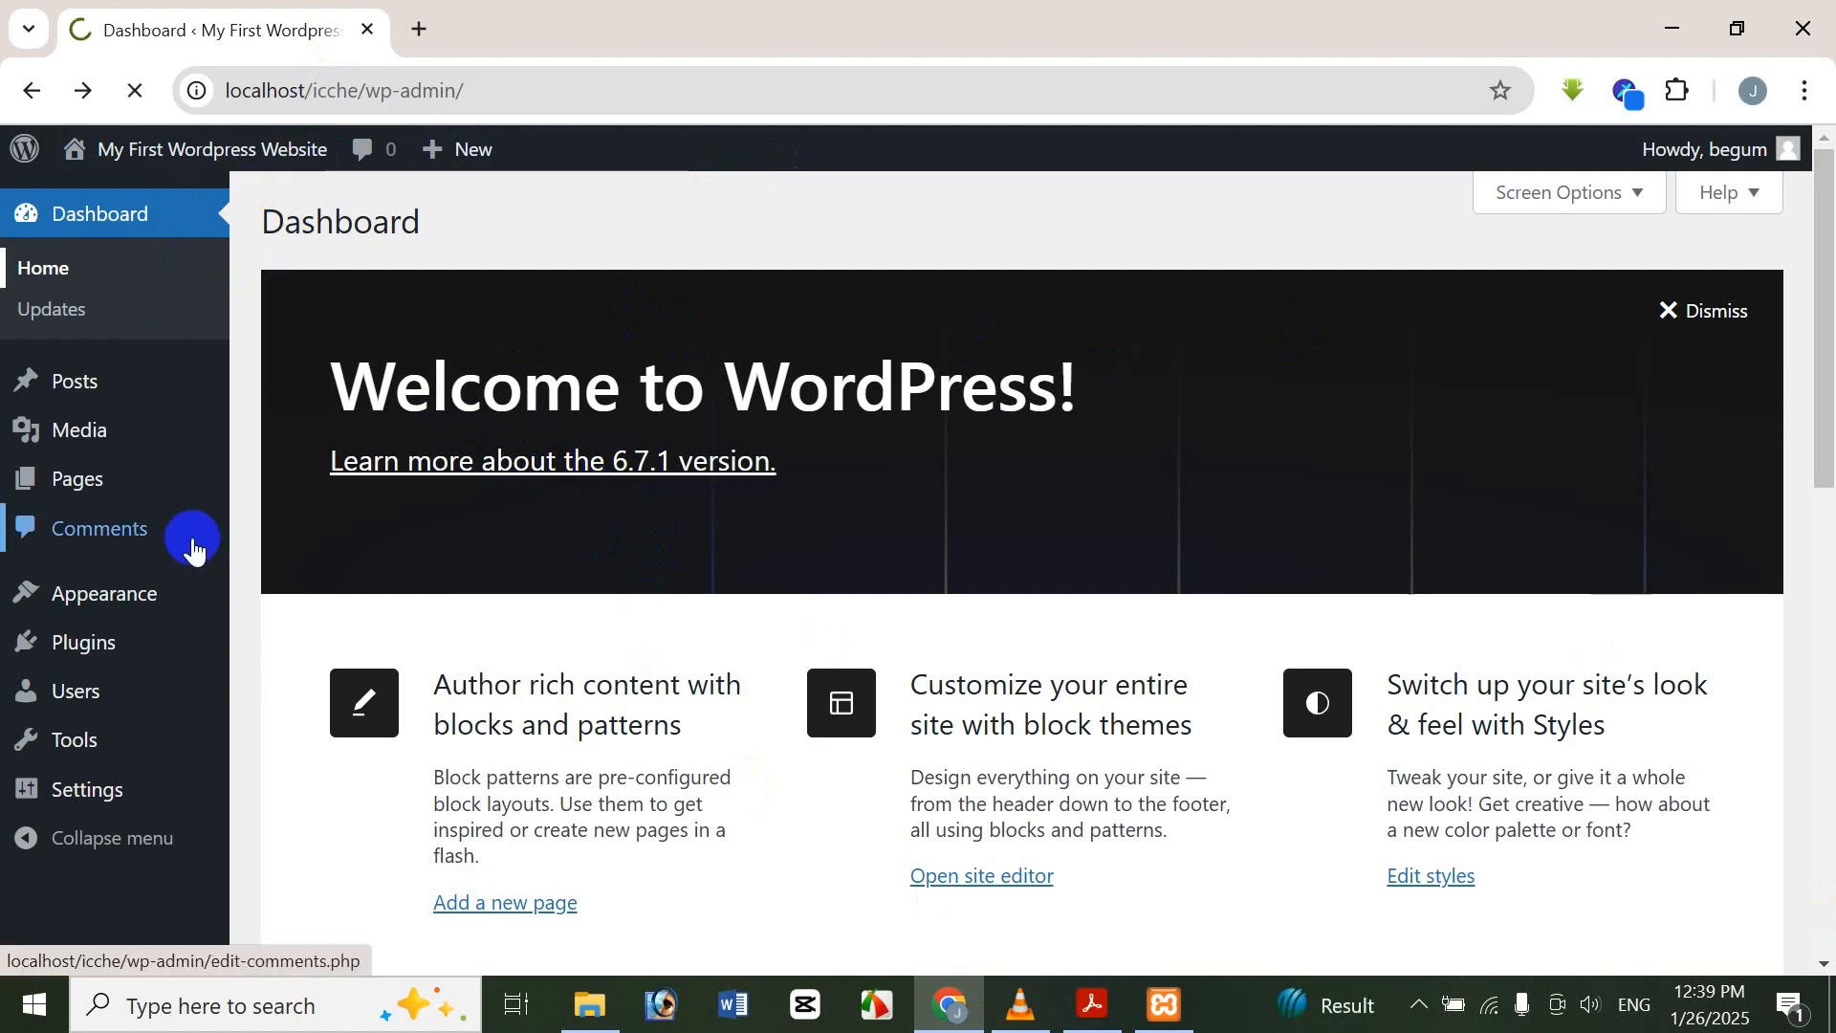
Reload the Dashboard and dismiss the Welcome to WordPress panel
left_click(43, 246)
mouse_move(1824, 354)
left_mouse_down()
mouse_move(1816, 412)
mouse_move(1813, 325)
left_mouse_up()
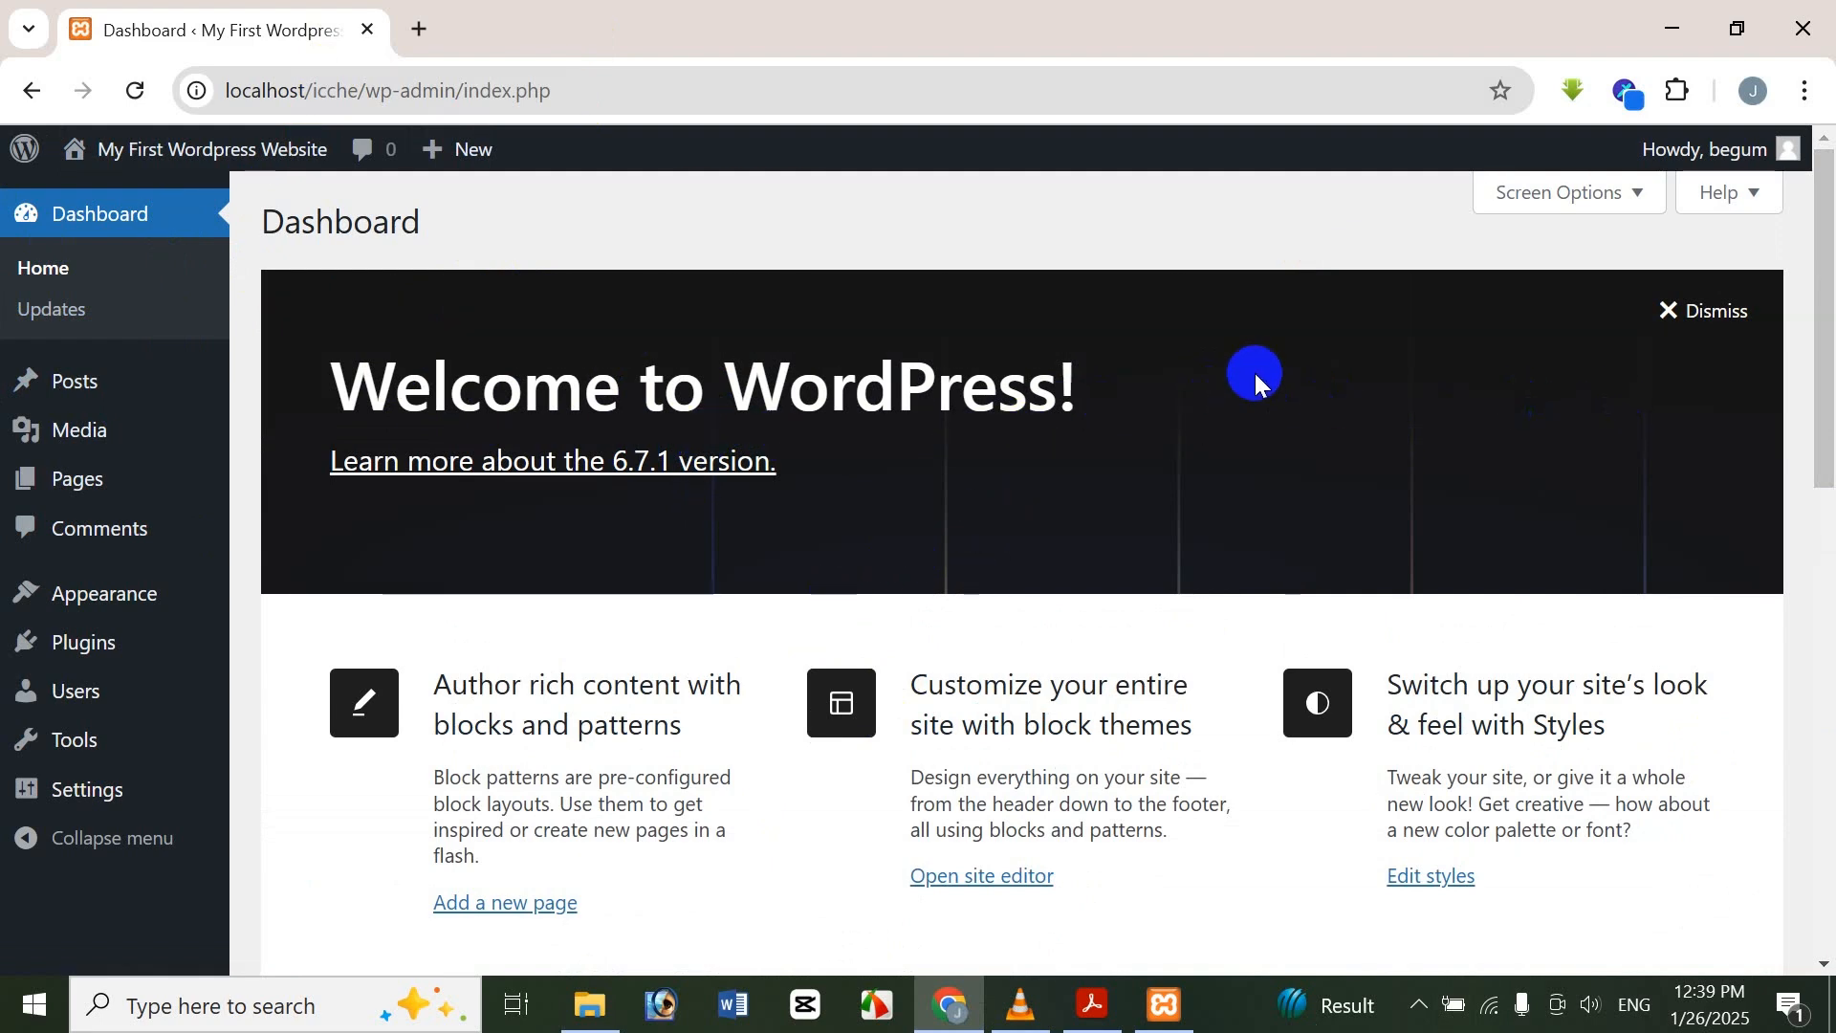
scroll(997, 624, "down", 5)
scroll(992, 491, "up", 5)
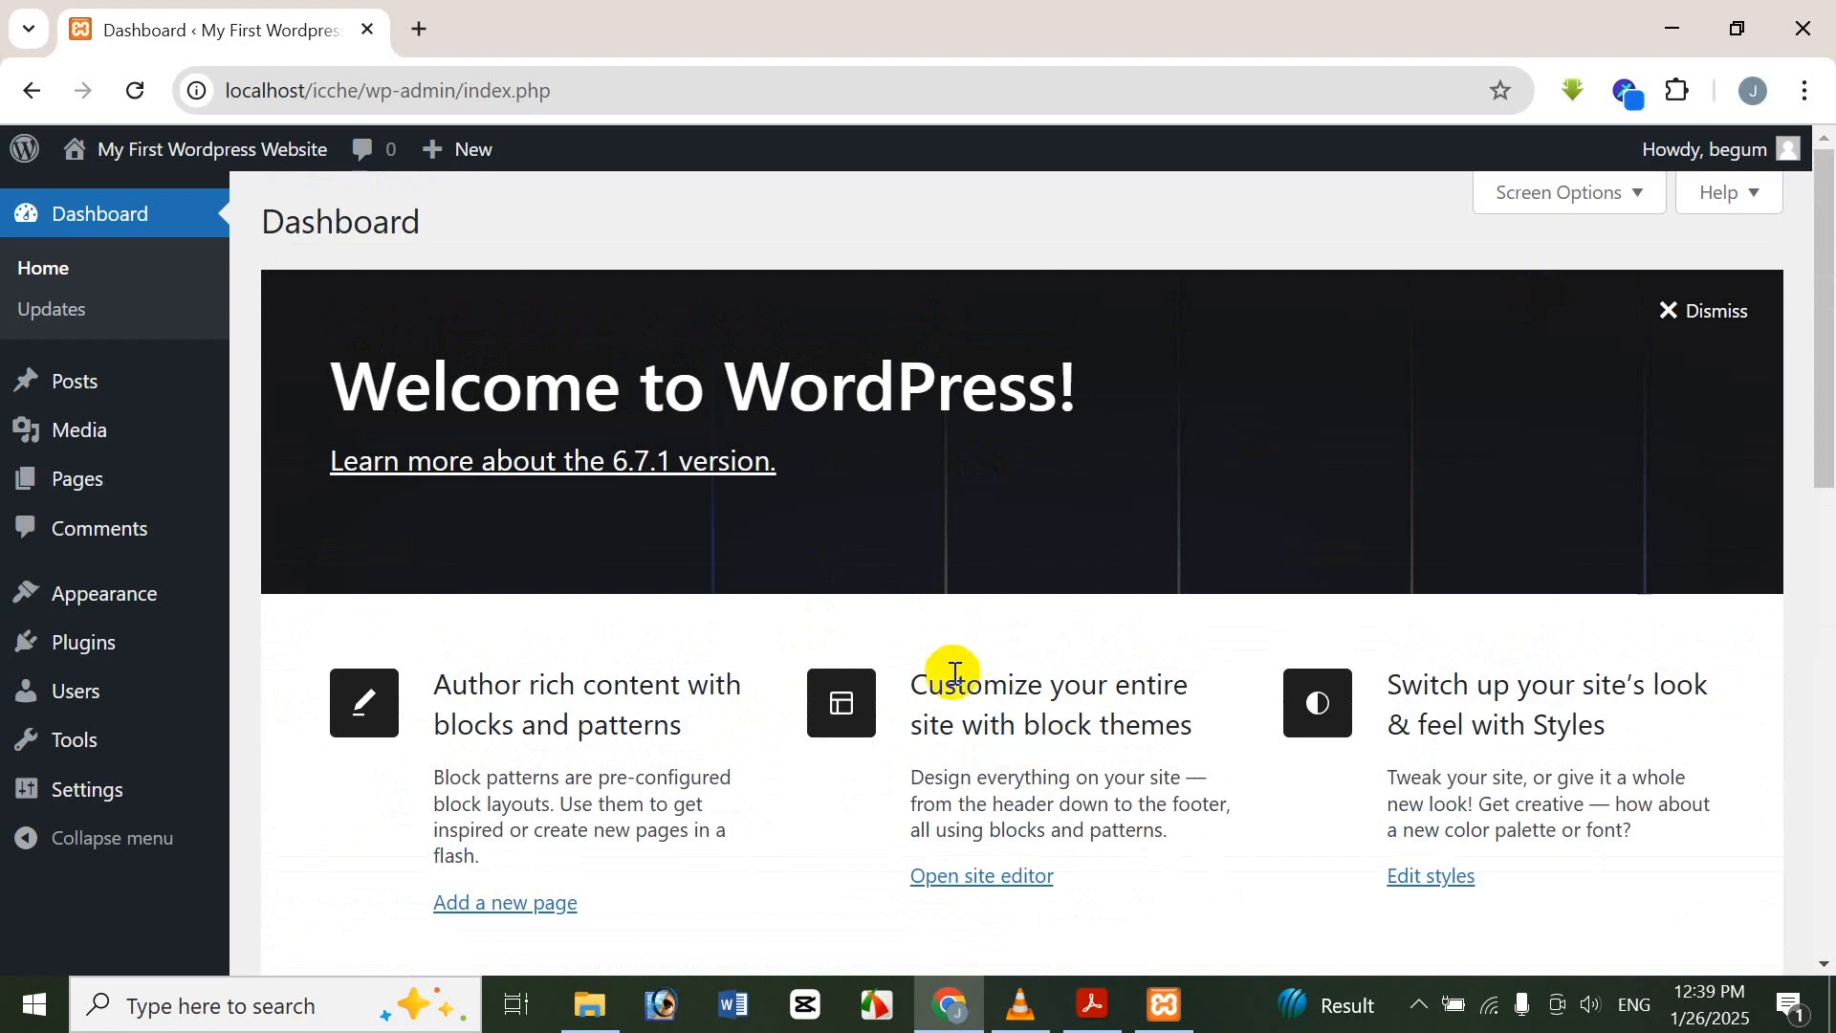
left_click(1680, 312)
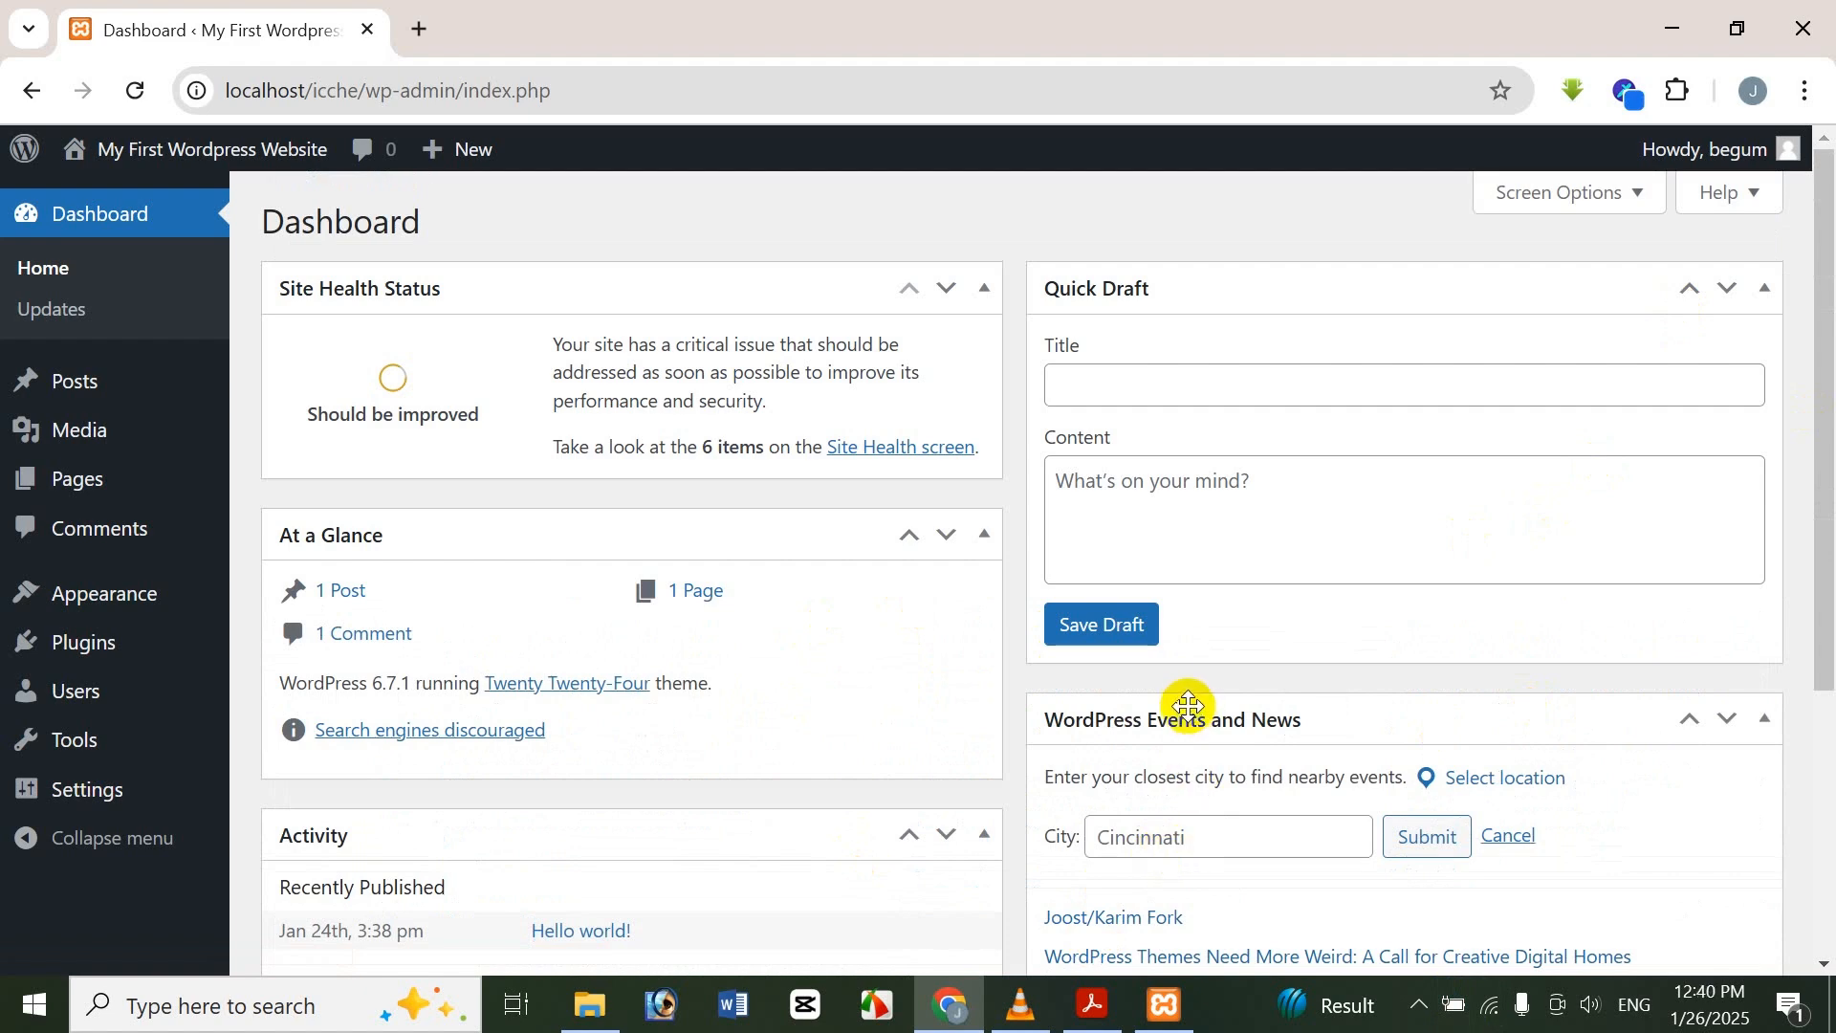
In Screen Options, restore the Welcome panel and turn off the Site Health Status box
left_click(1526, 189)
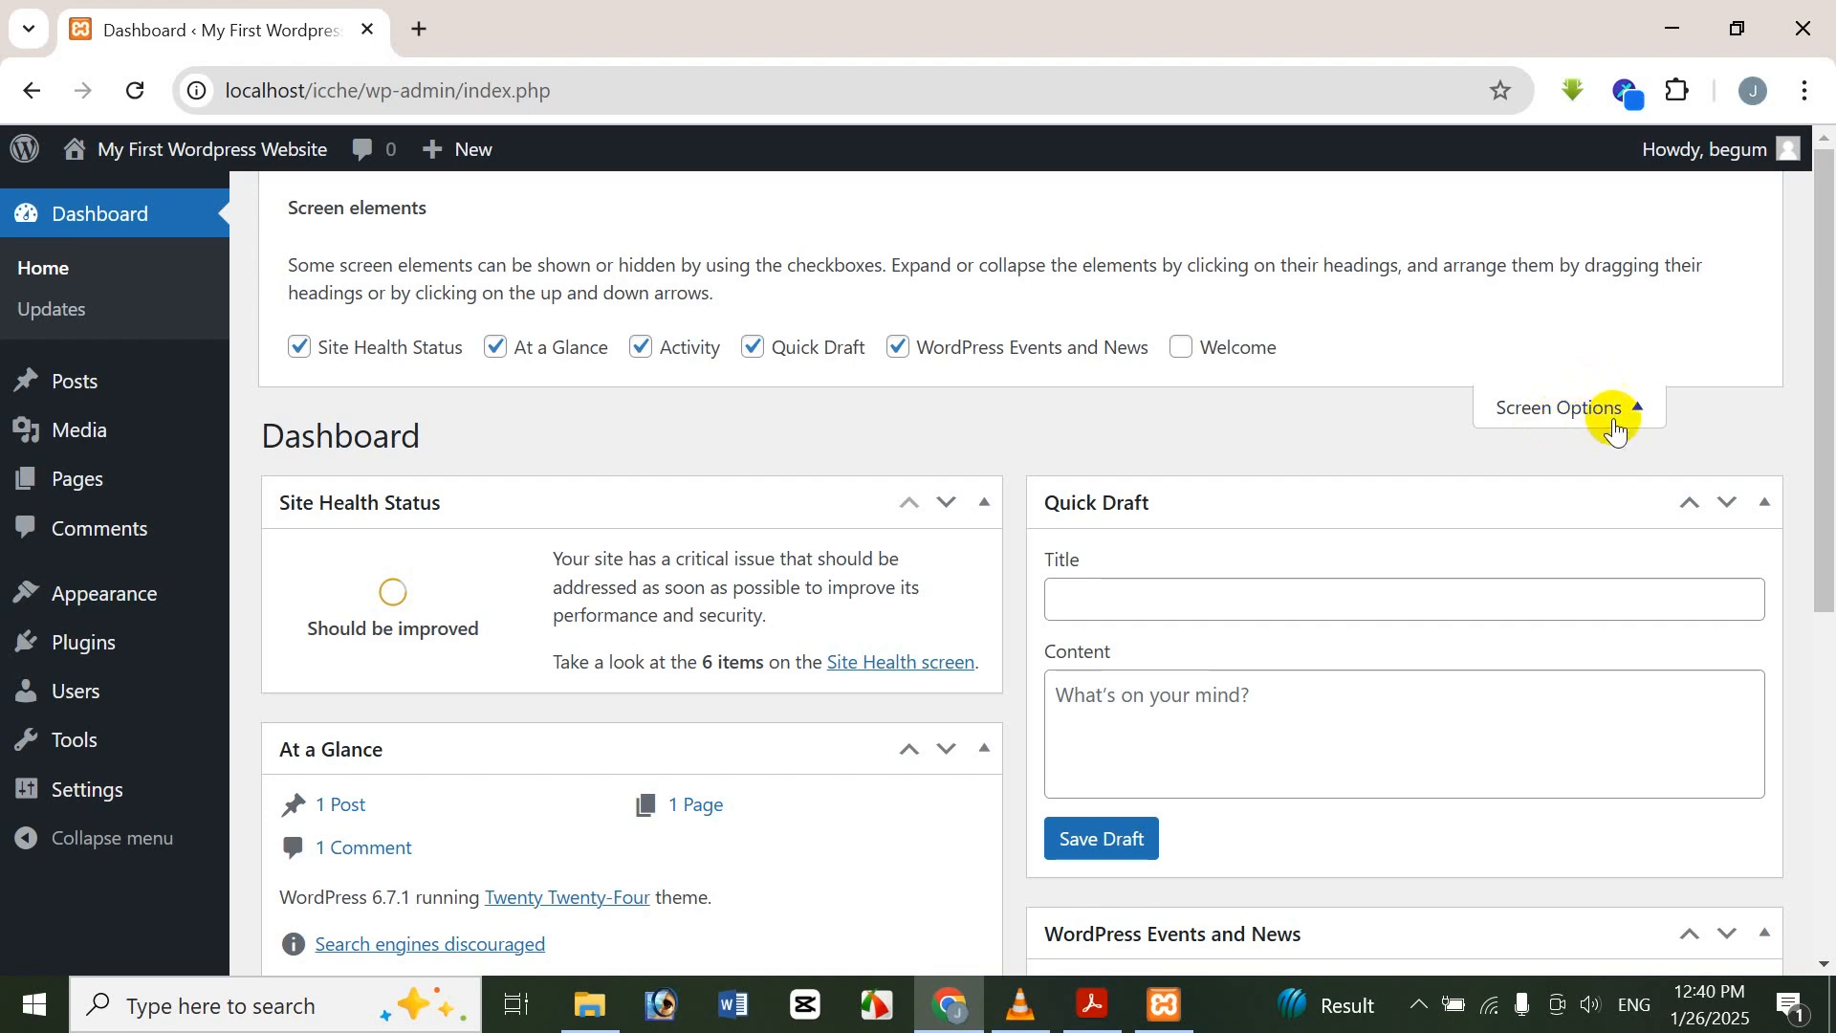
left_click(1530, 407)
left_click(1564, 201)
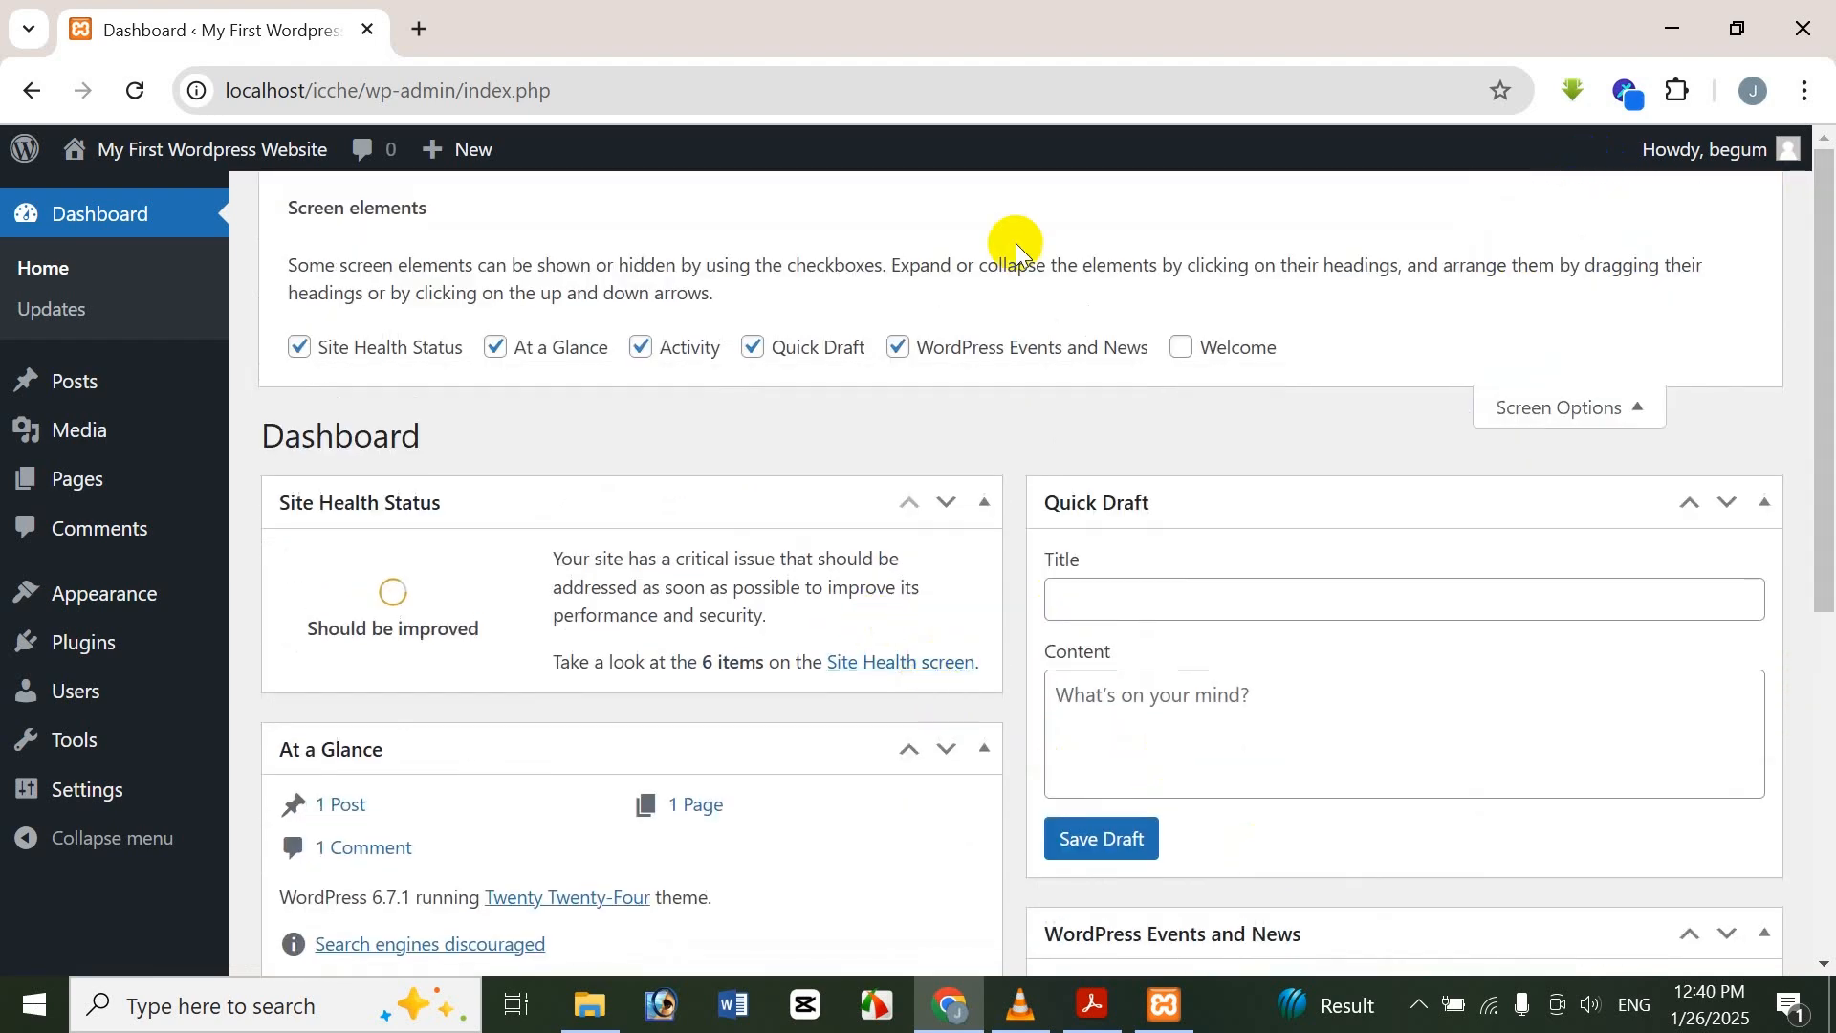
left_click(1186, 351)
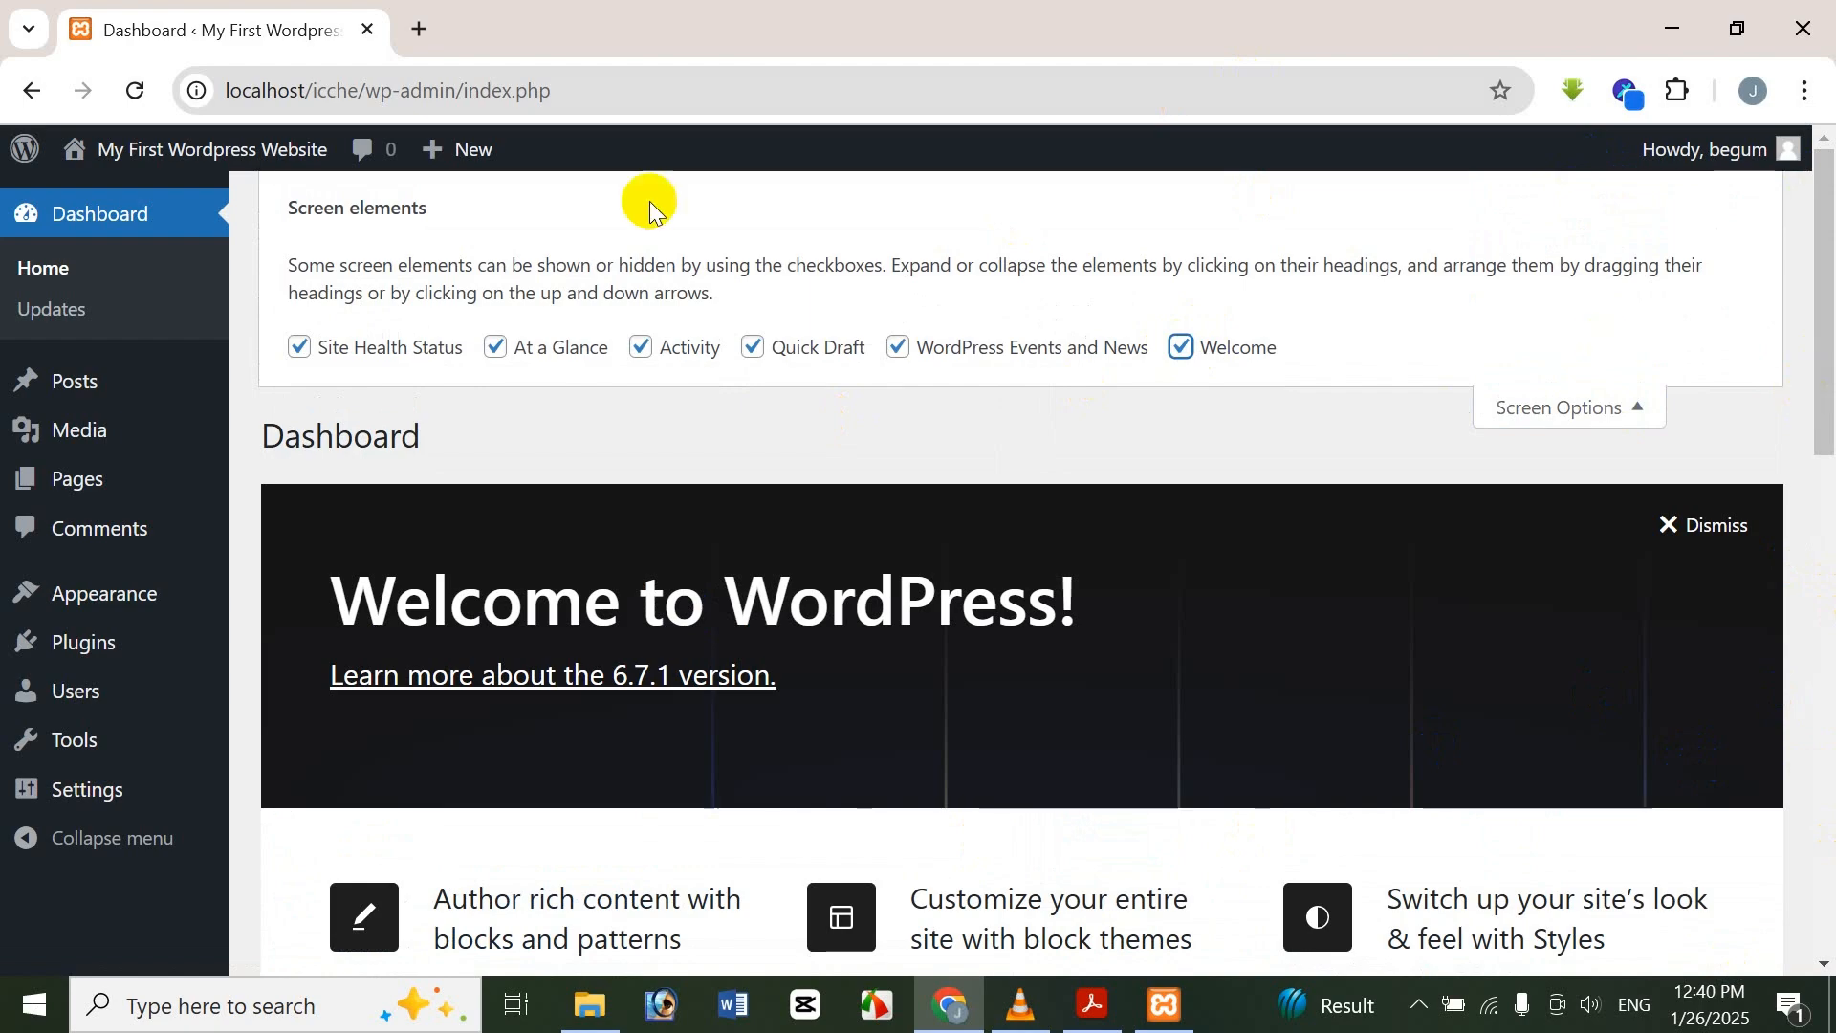
scroll(363, 526, "down", 9)
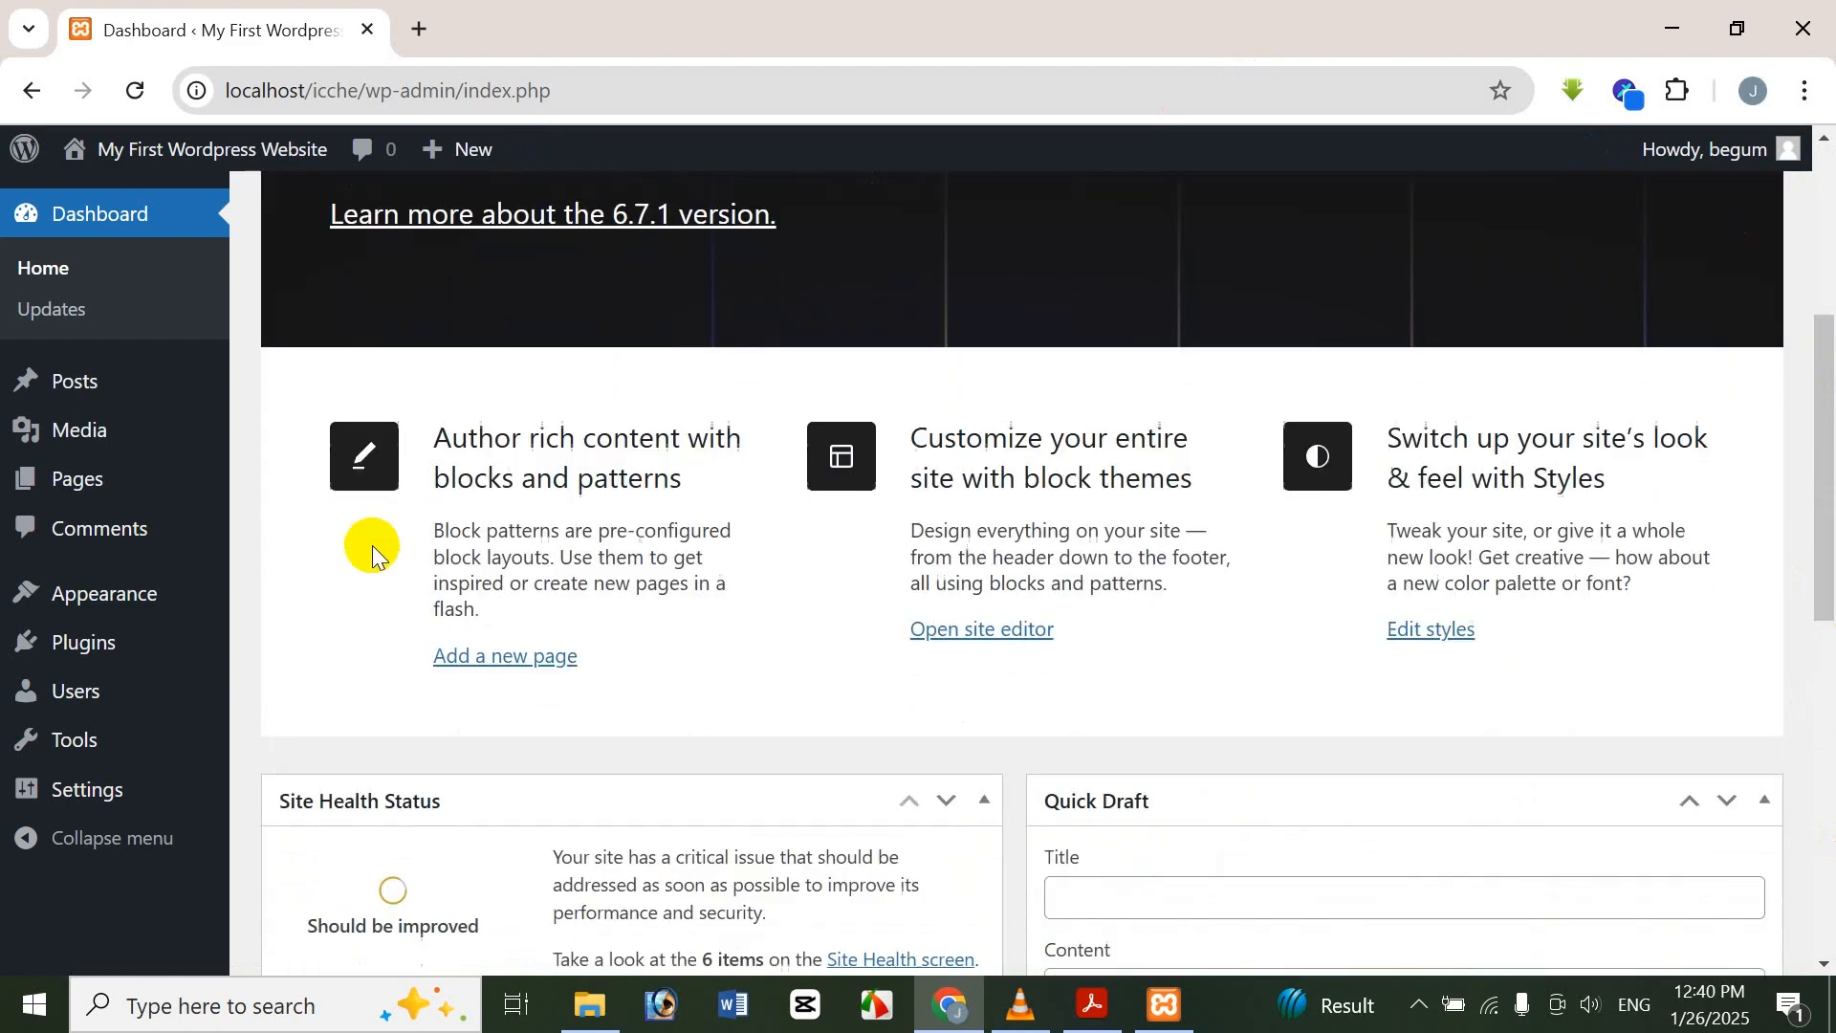
scroll(828, 595, "down", 1)
scroll(823, 599, "up", 10)
scroll(820, 603, "down", 14)
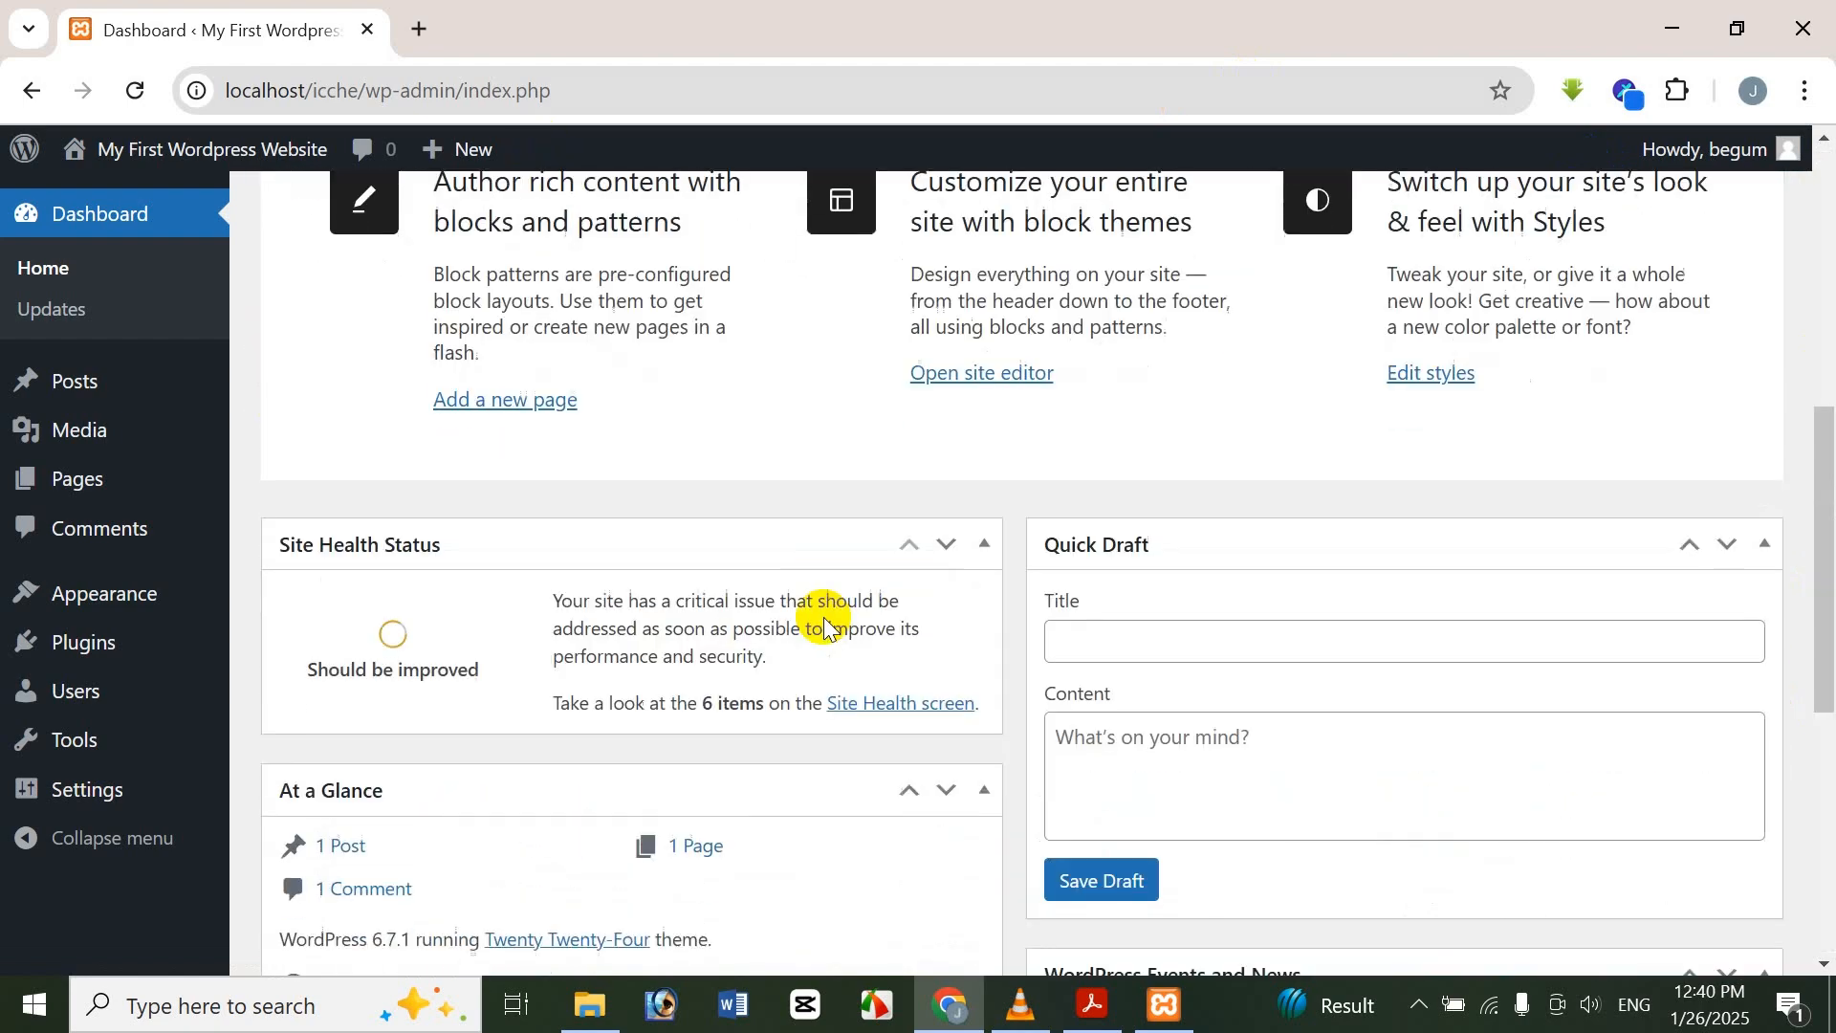
scroll(824, 617, "up", 8)
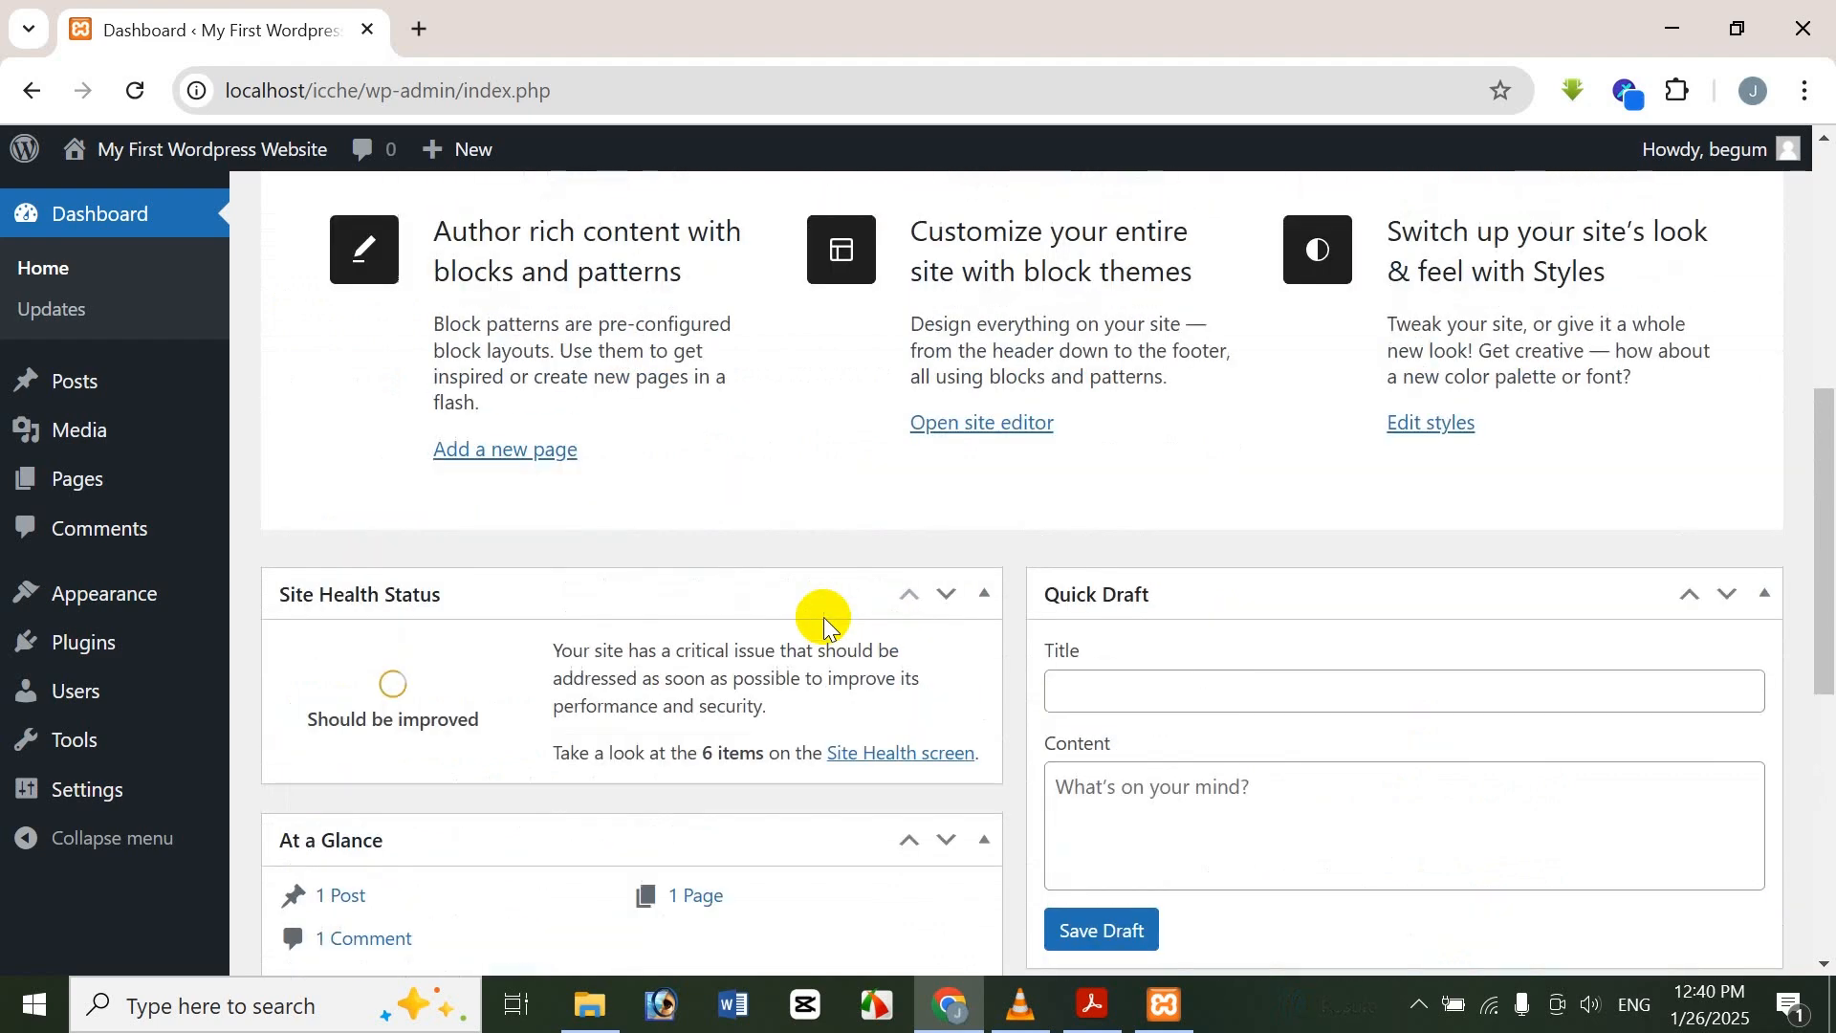
scroll(831, 607, "up", 5)
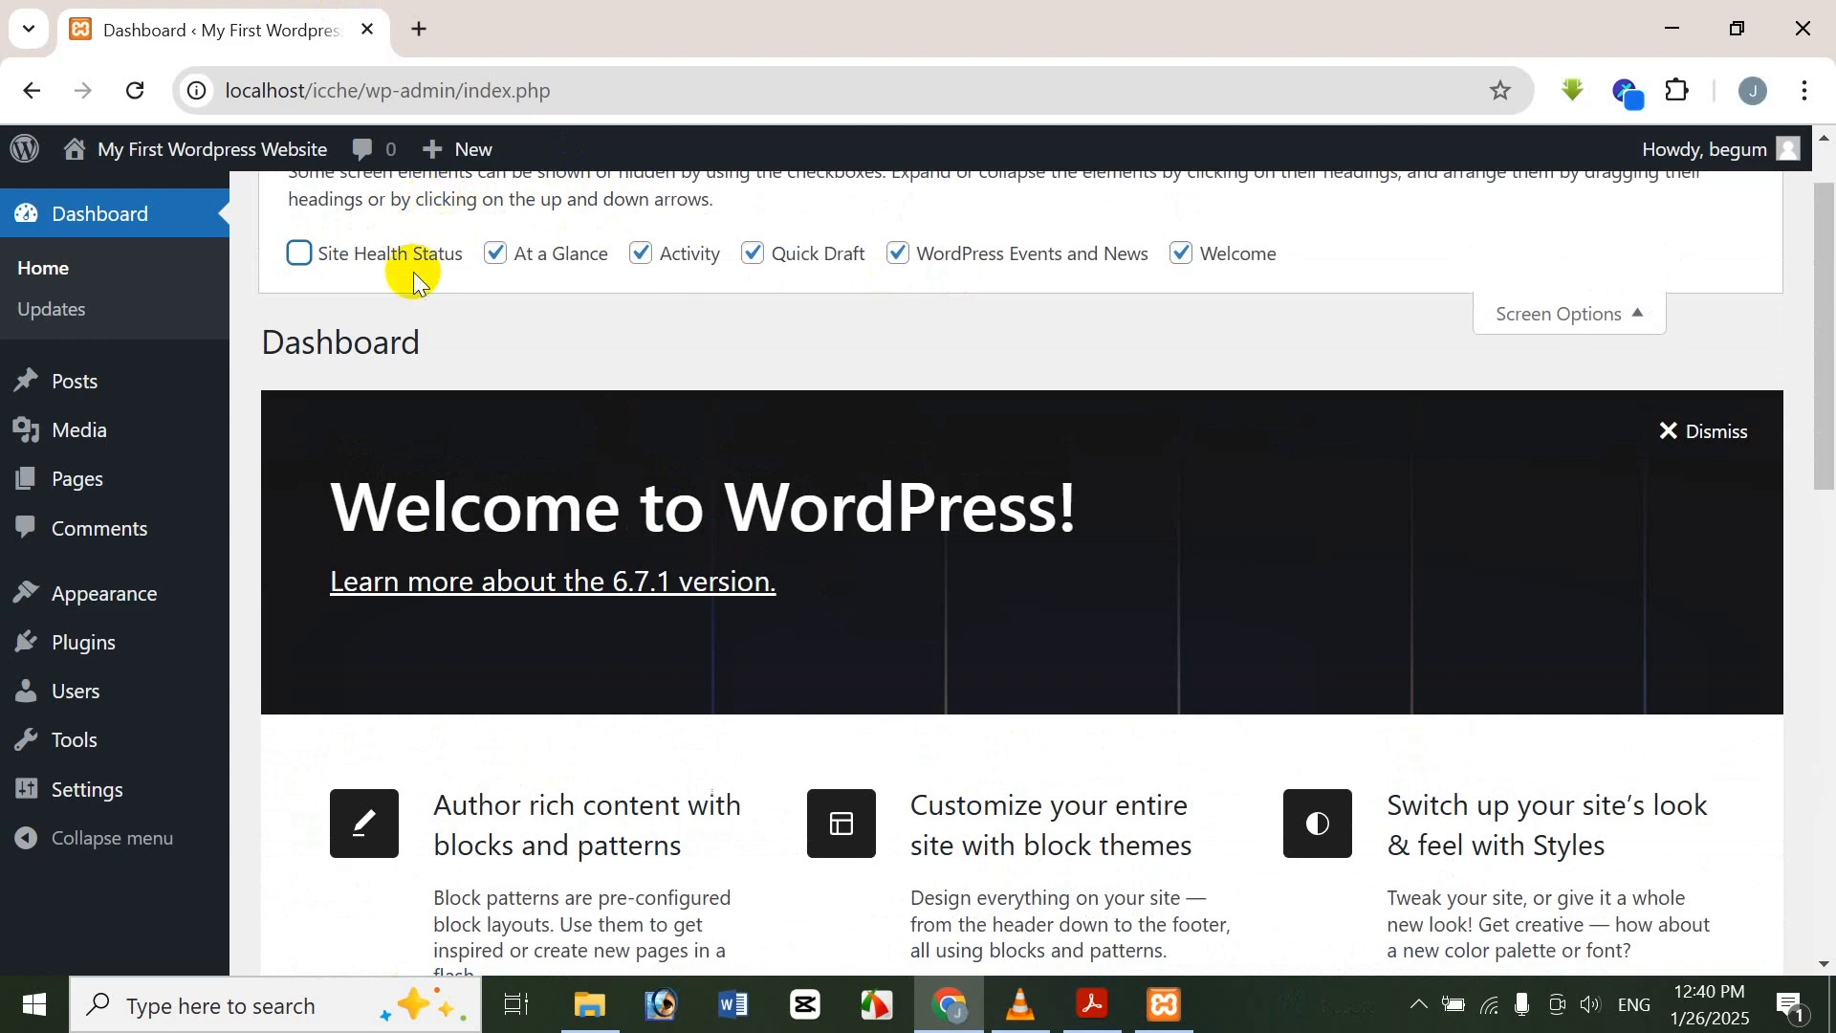
Untick At a Glance, Activity, Quick Draft and WordPress Events and News in Screen Options
left_click(494, 254)
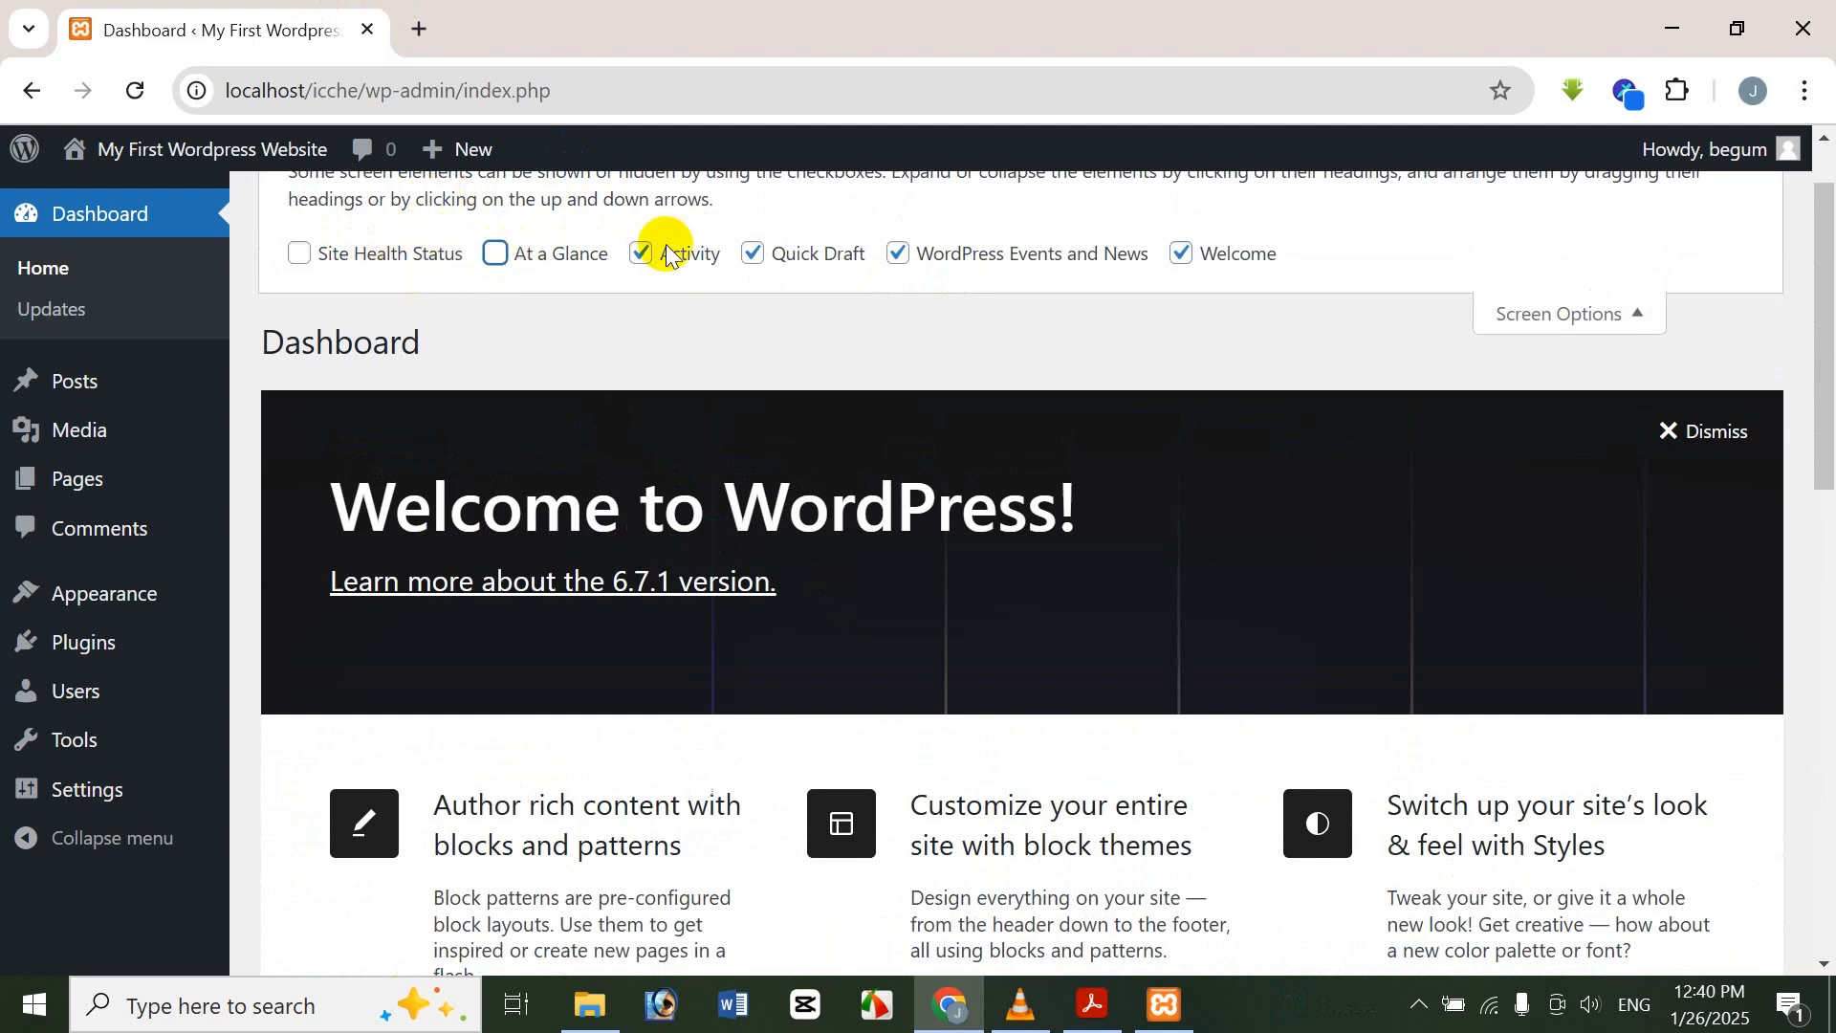
left_click(651, 264)
left_click(756, 255)
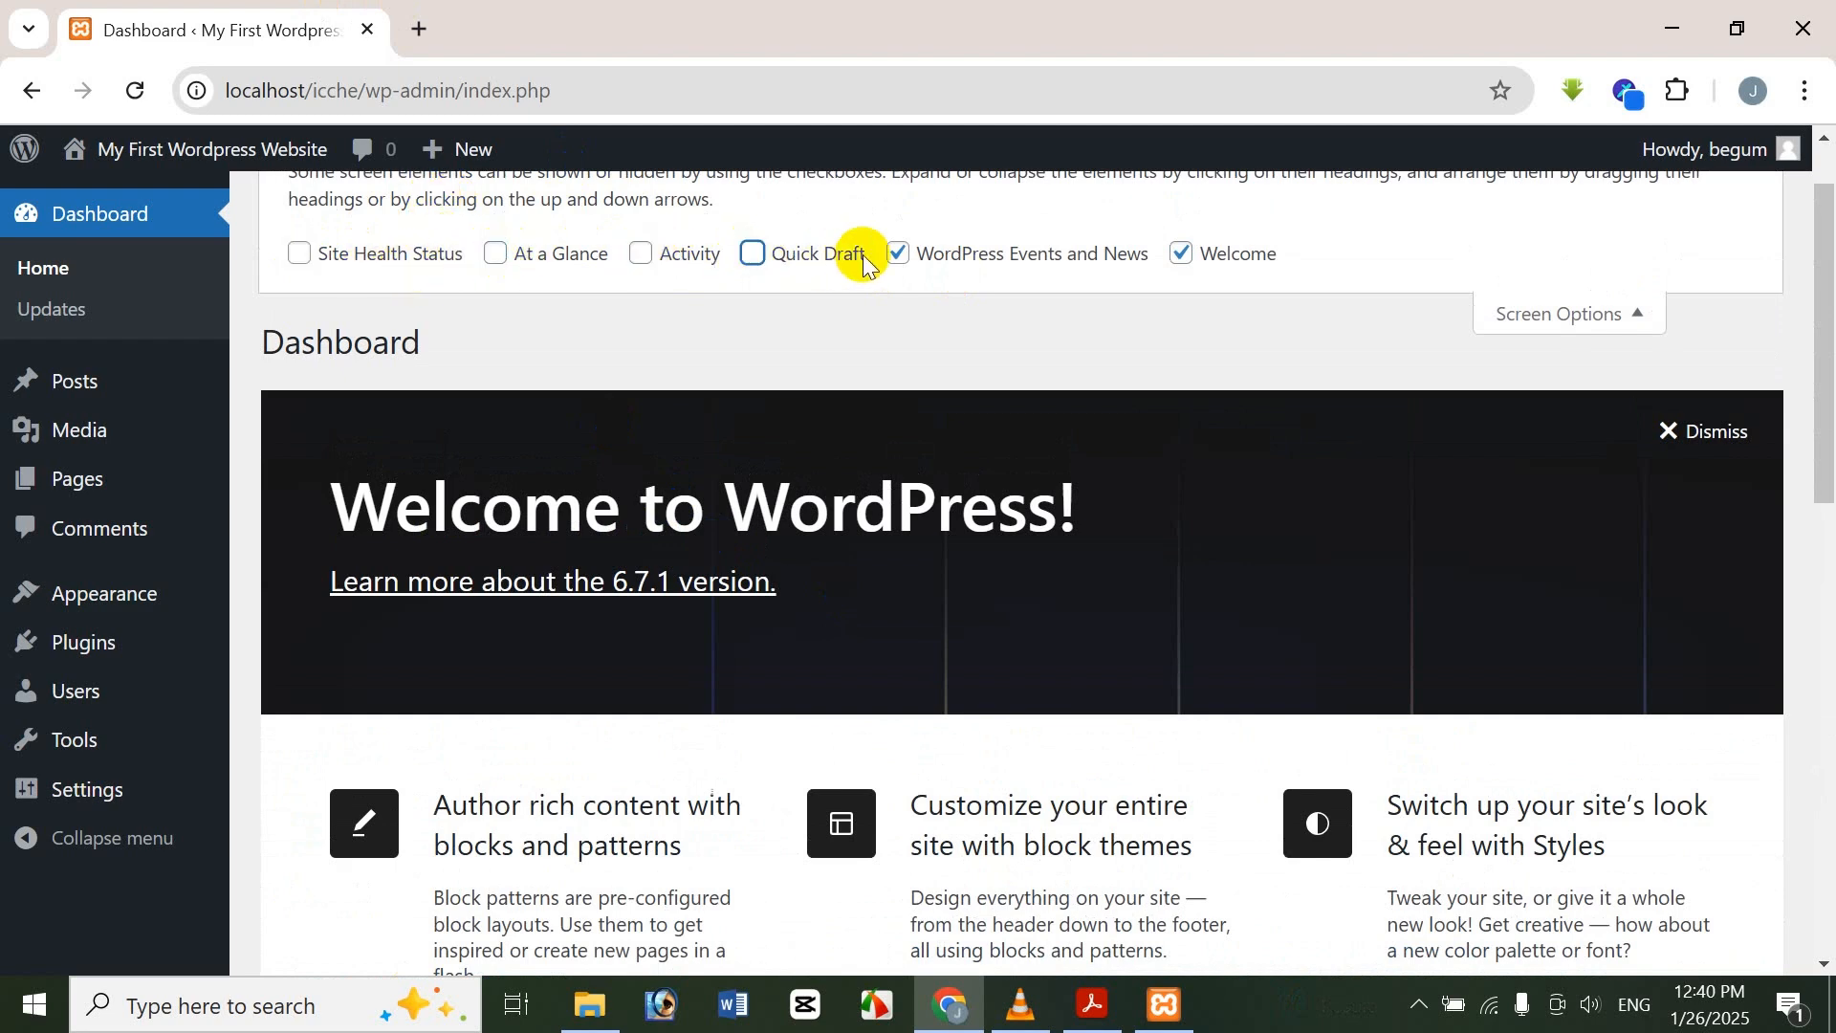
left_click(894, 256)
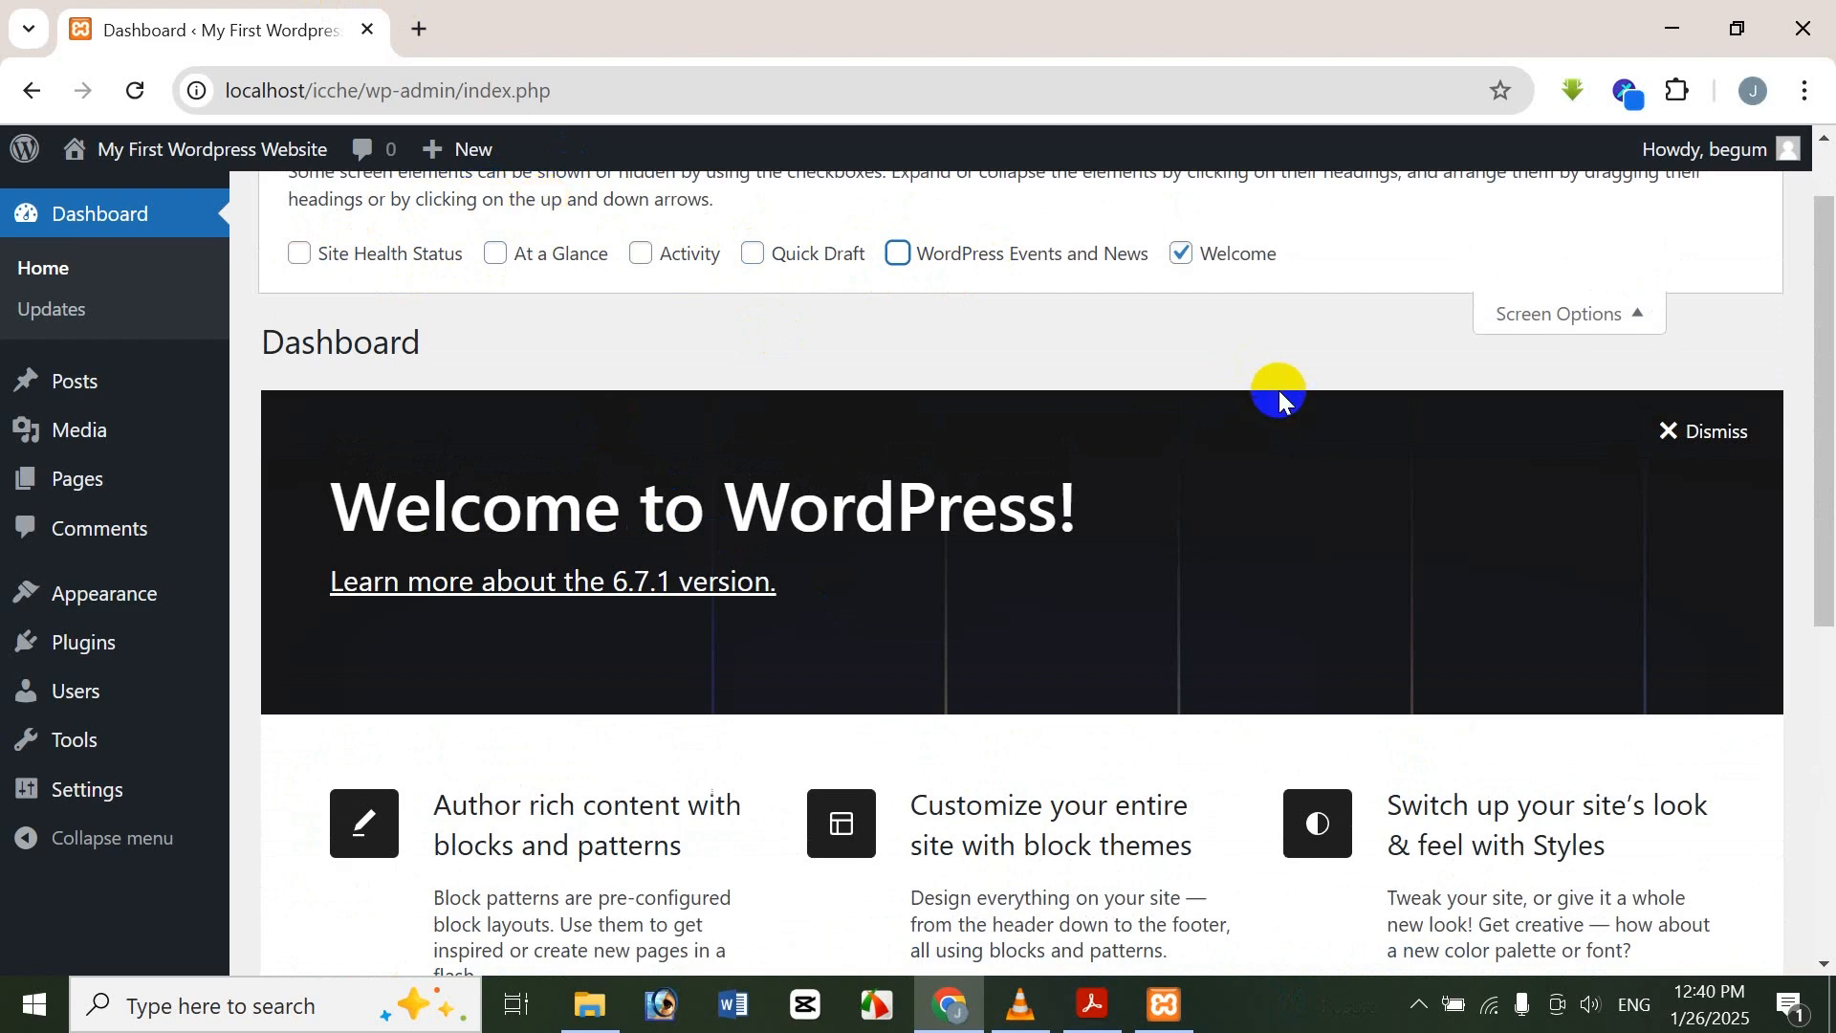
scroll(861, 689, "down", 7)
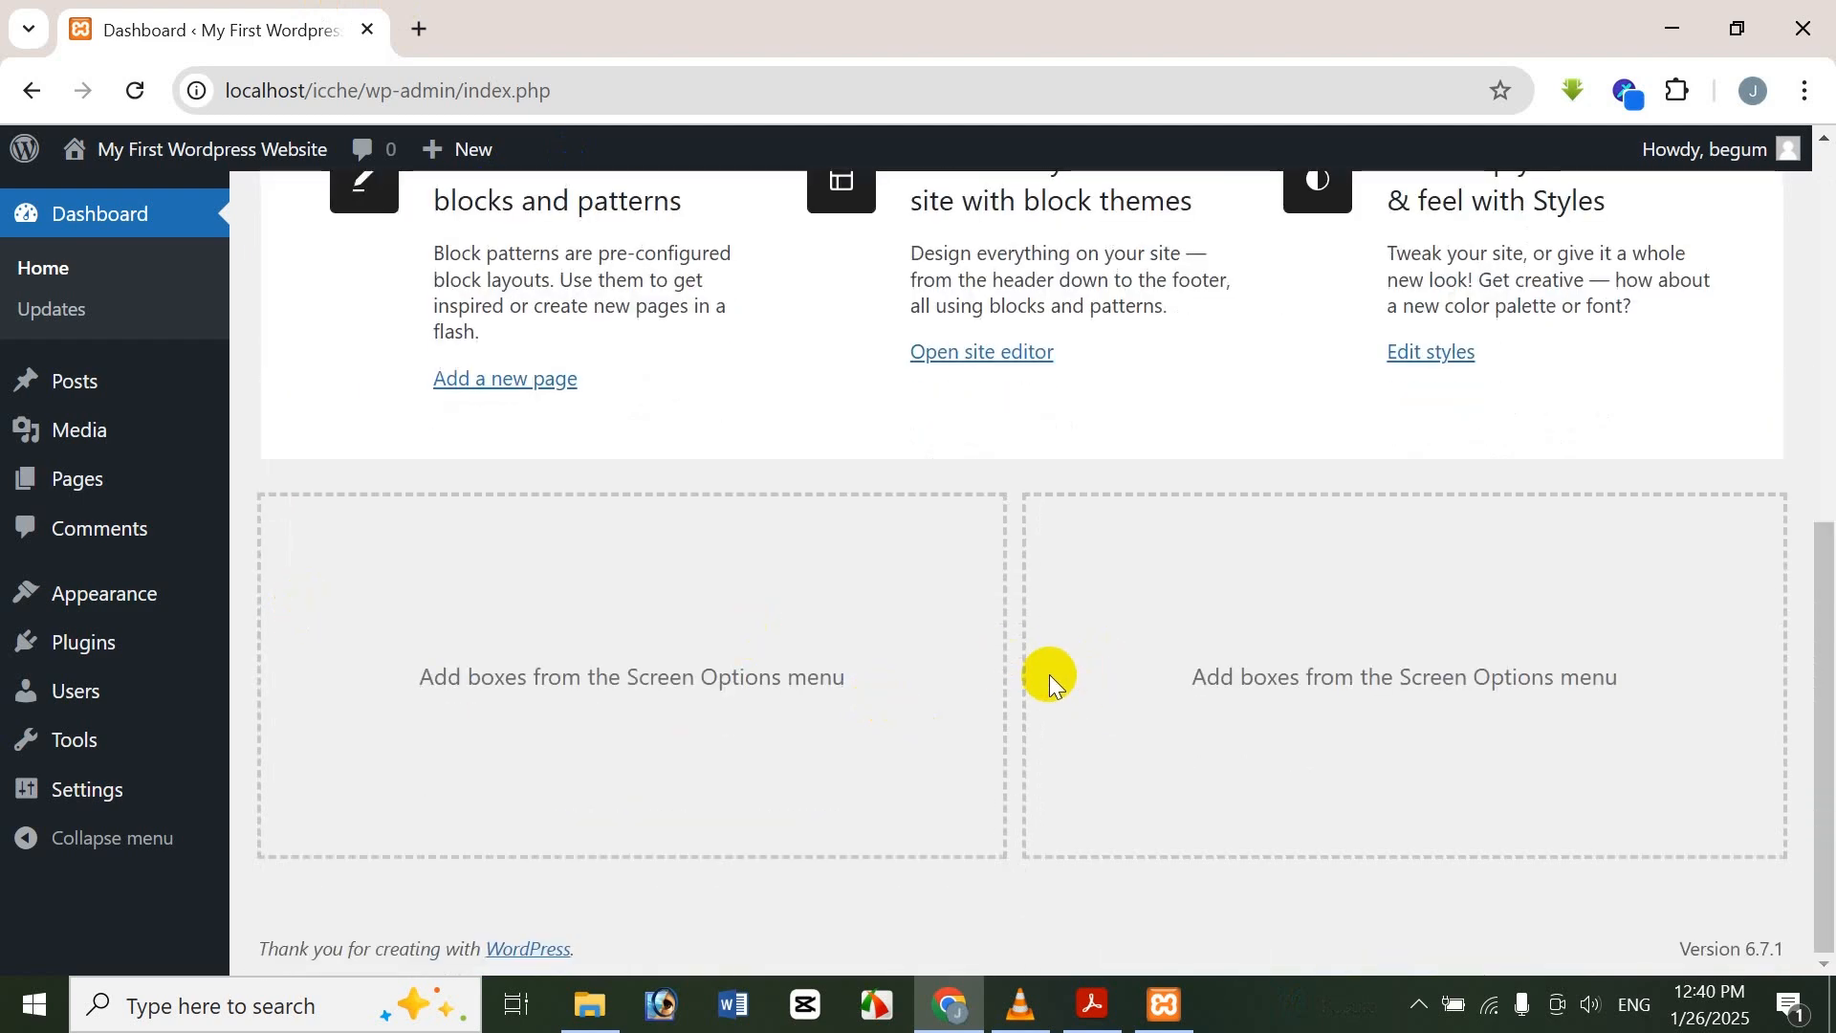
scroll(1048, 674, "up", 7)
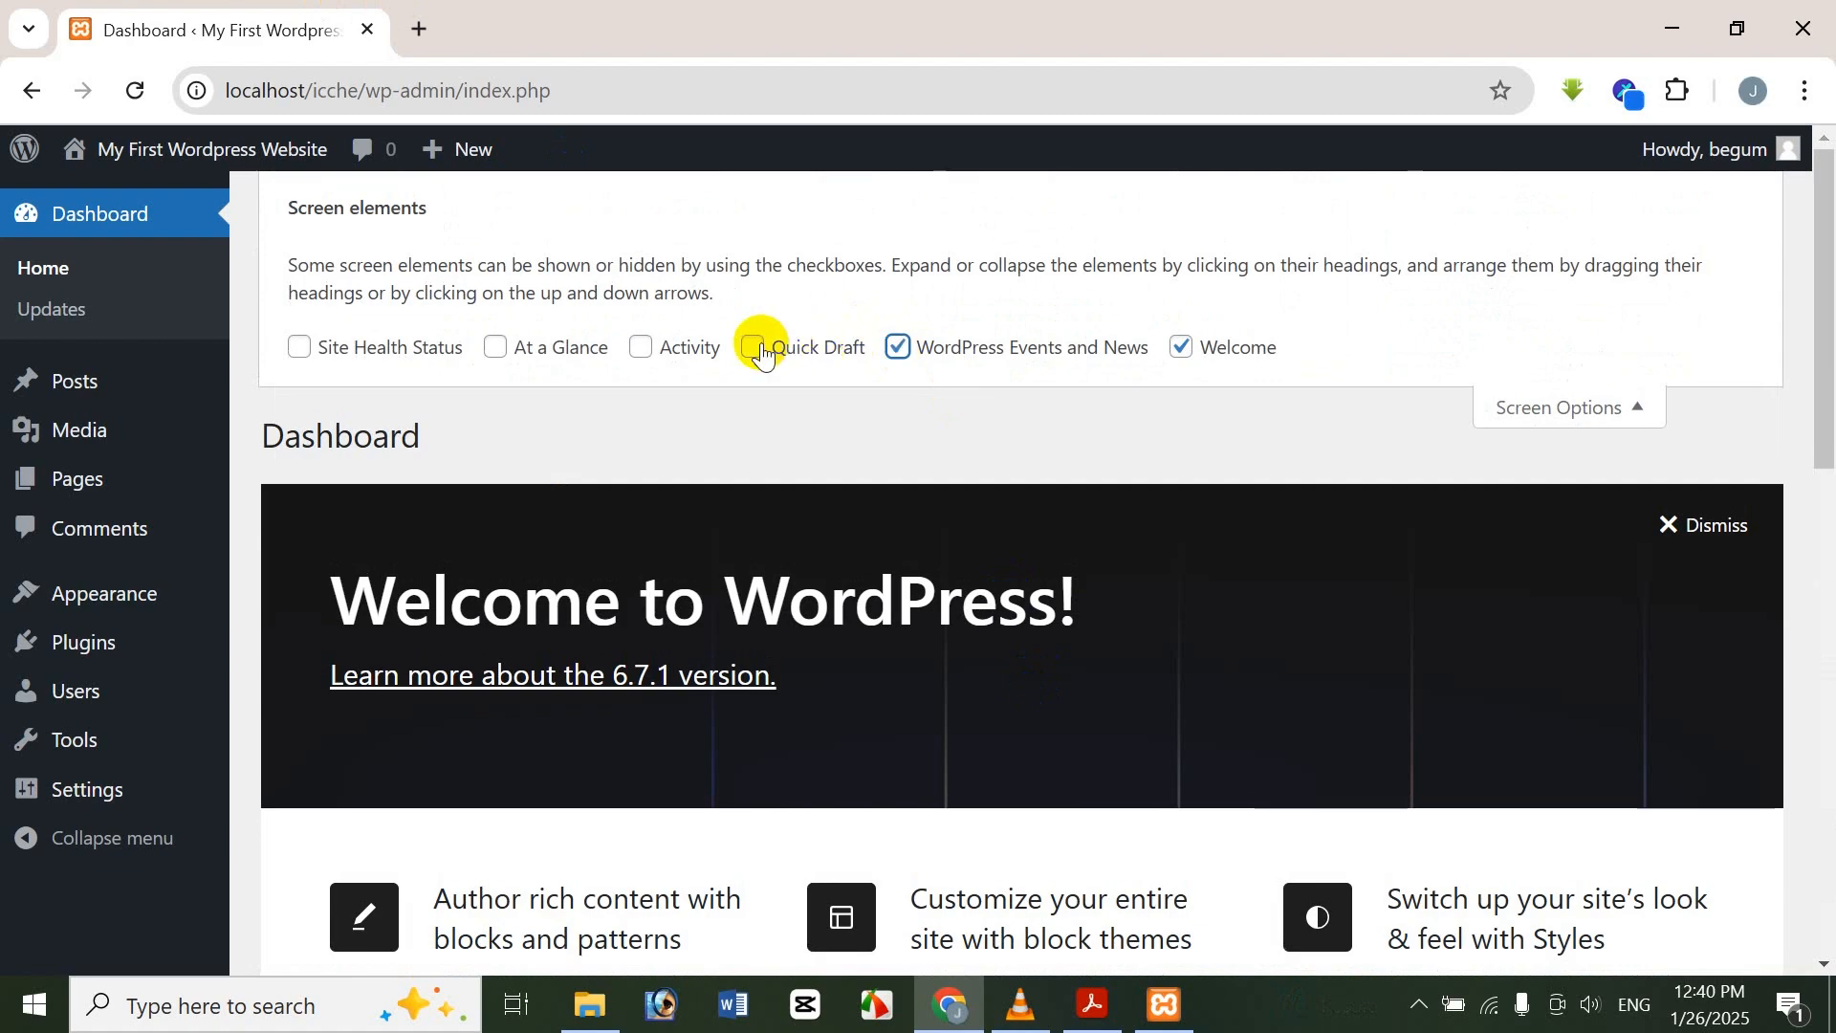
Re-enable the WordPress Events and News, Site Health Status and Quick Draft widgets
left_click(640, 347)
left_click(299, 347)
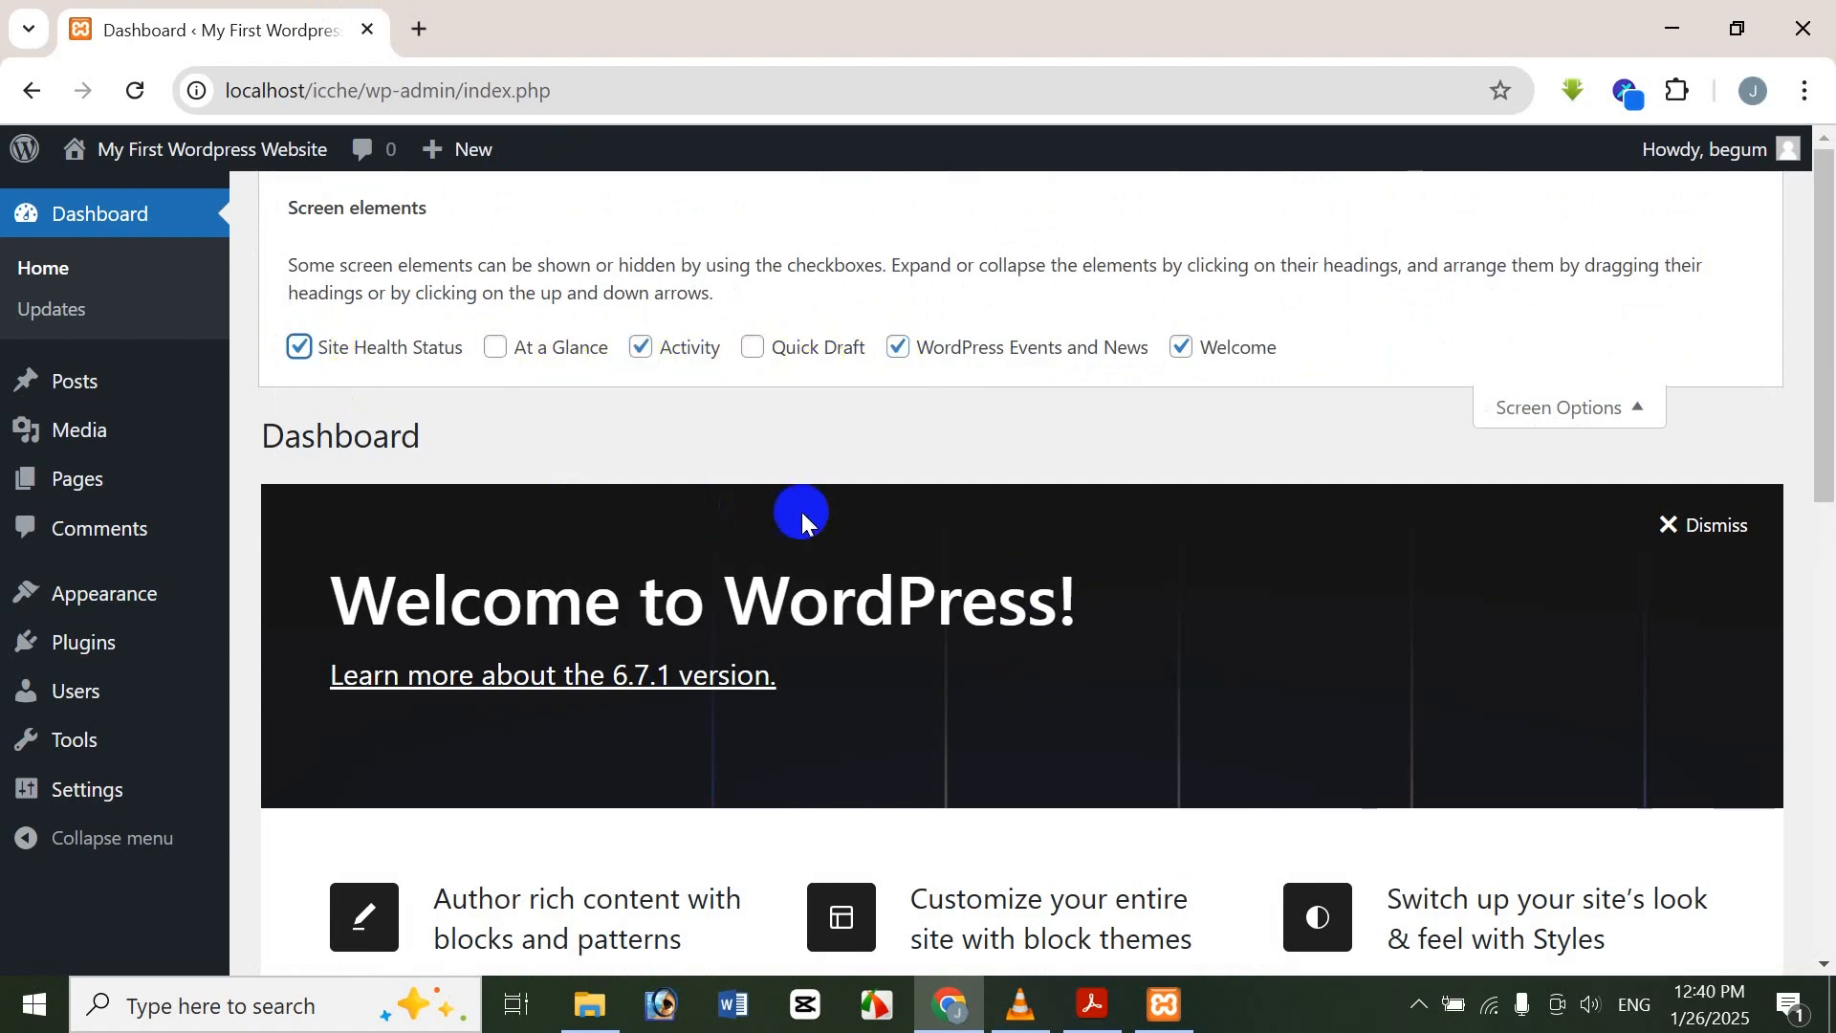
scroll(803, 516, "down", 10)
scroll(869, 727, "up", 10)
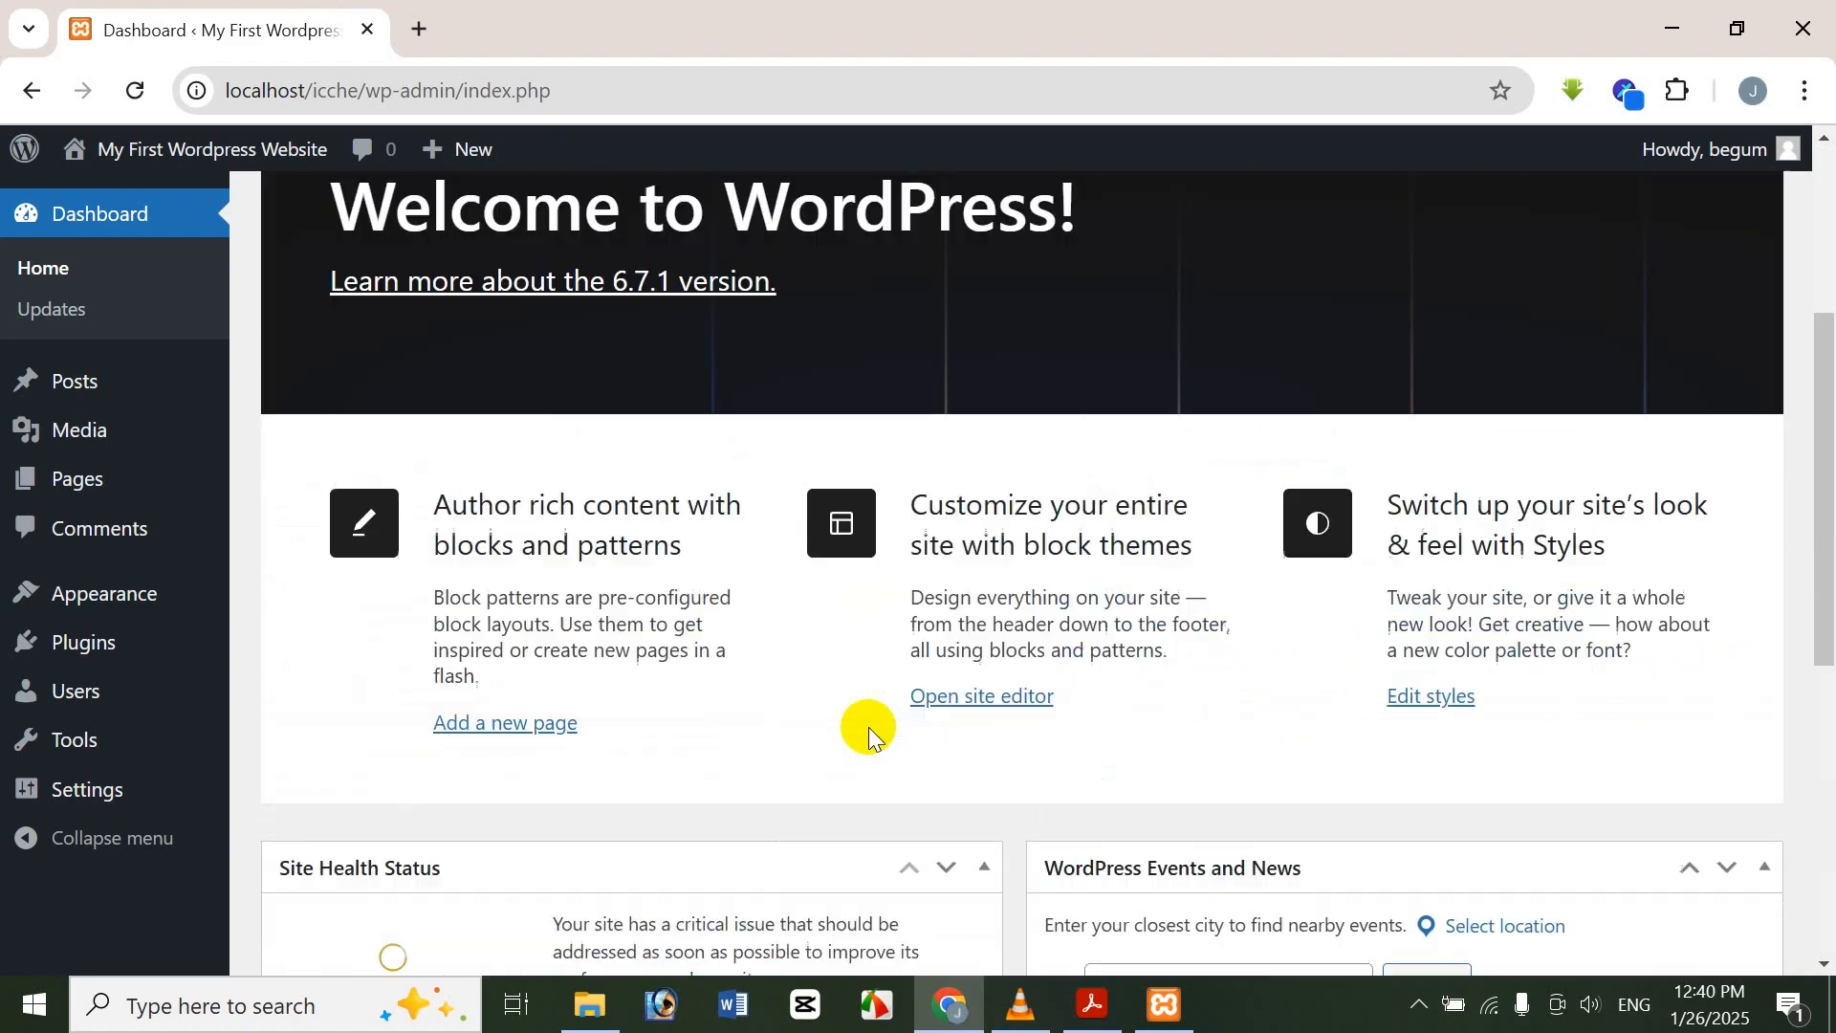
left_click(750, 350)
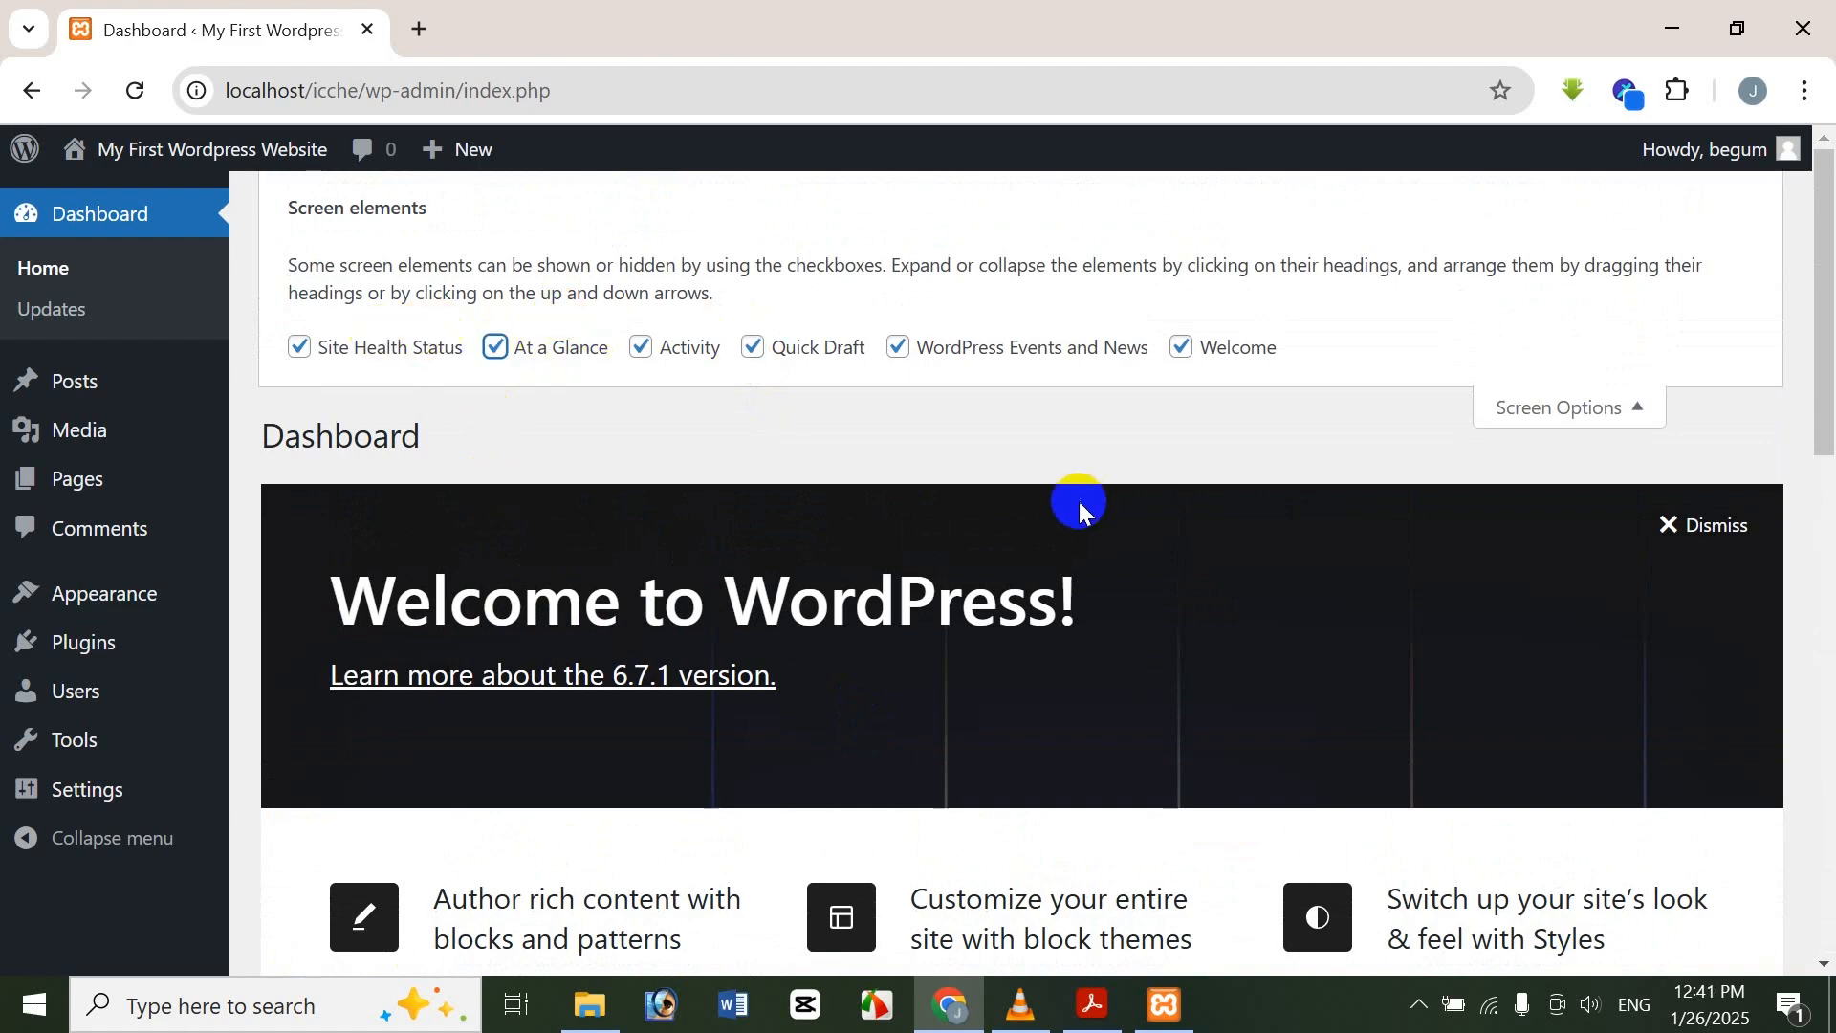
scroll(1077, 497, "down", 10)
scroll(1064, 567, "up", 10)
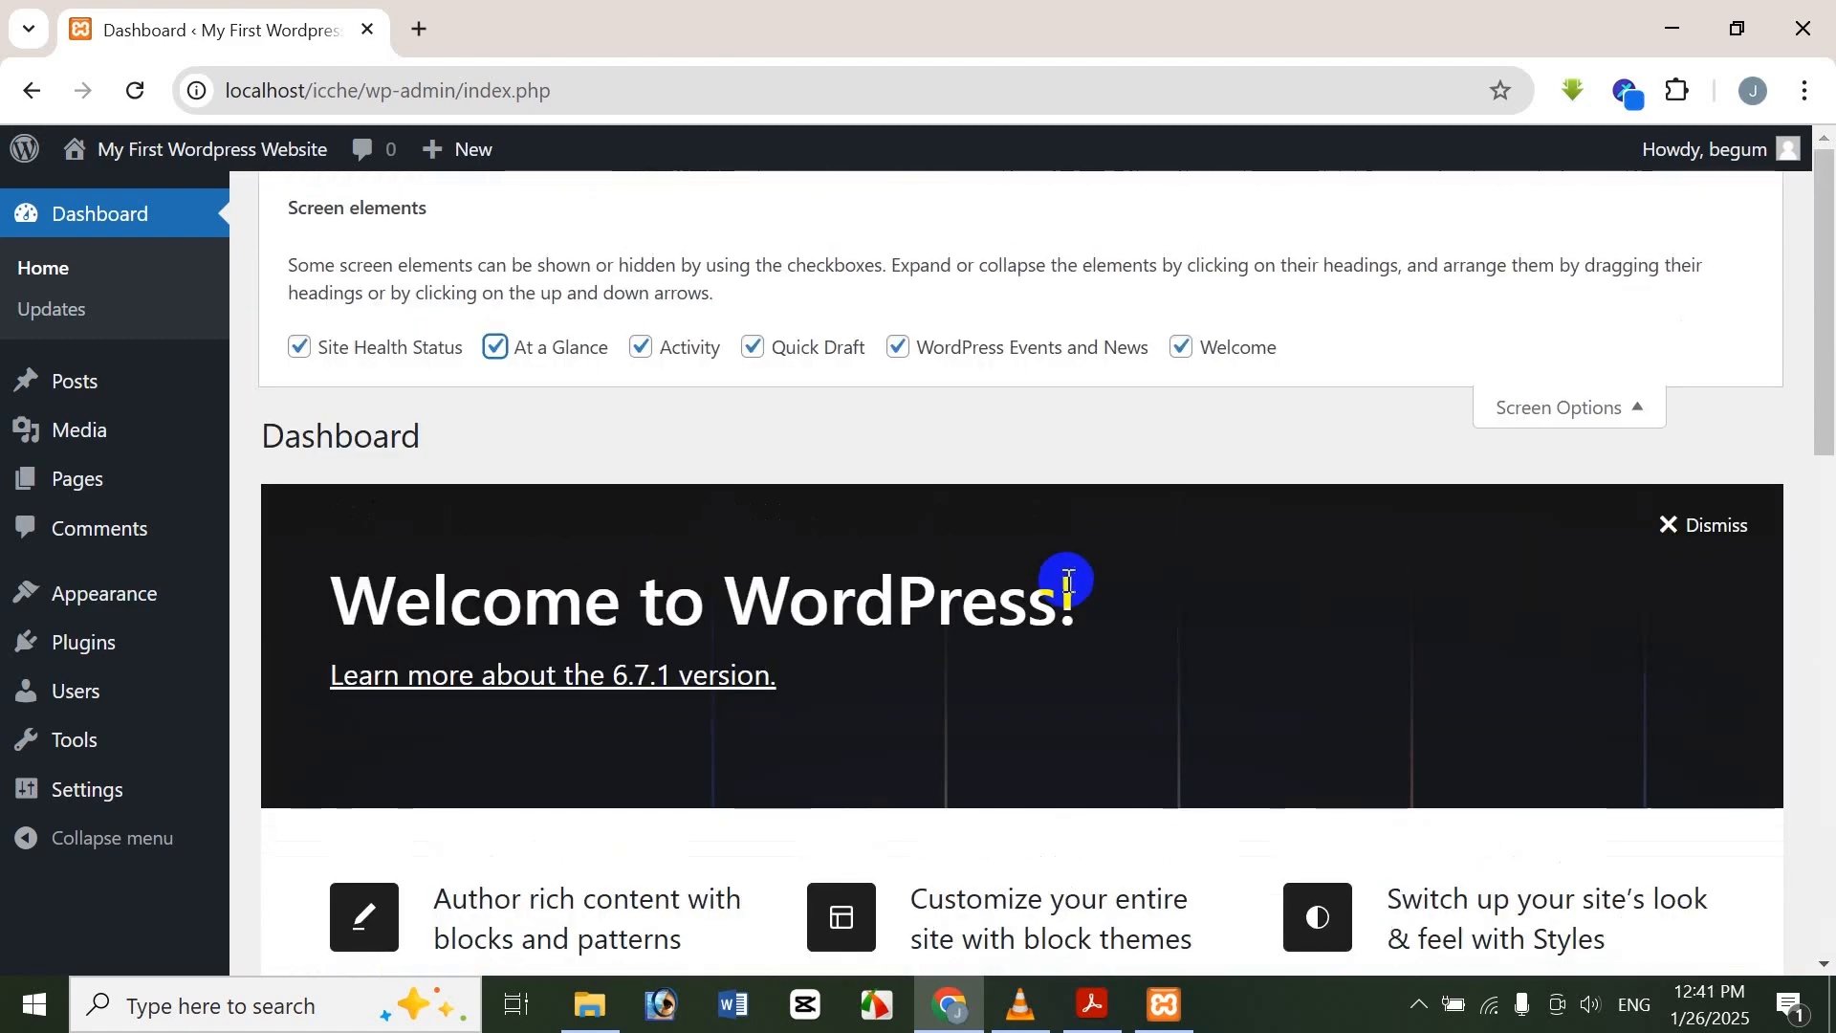
left_click(1587, 411)
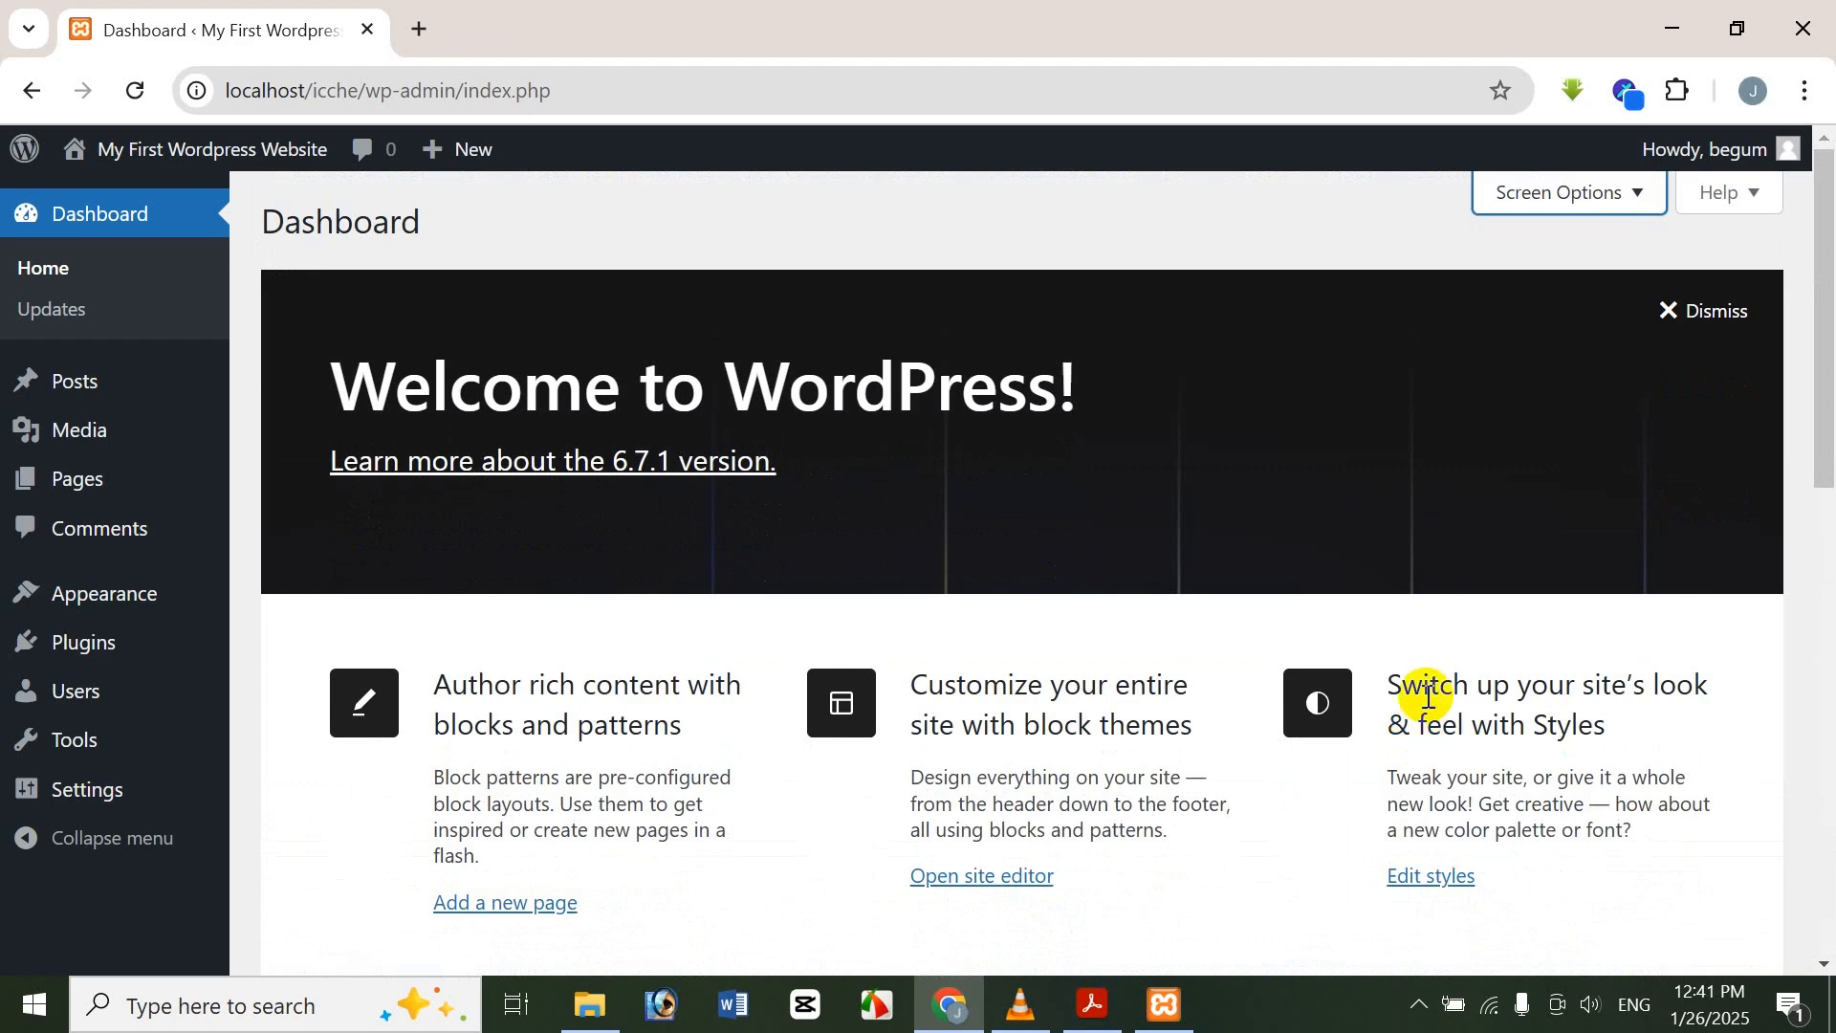
Briefly view the Dashboard Help panel and close it again
left_click(1751, 205)
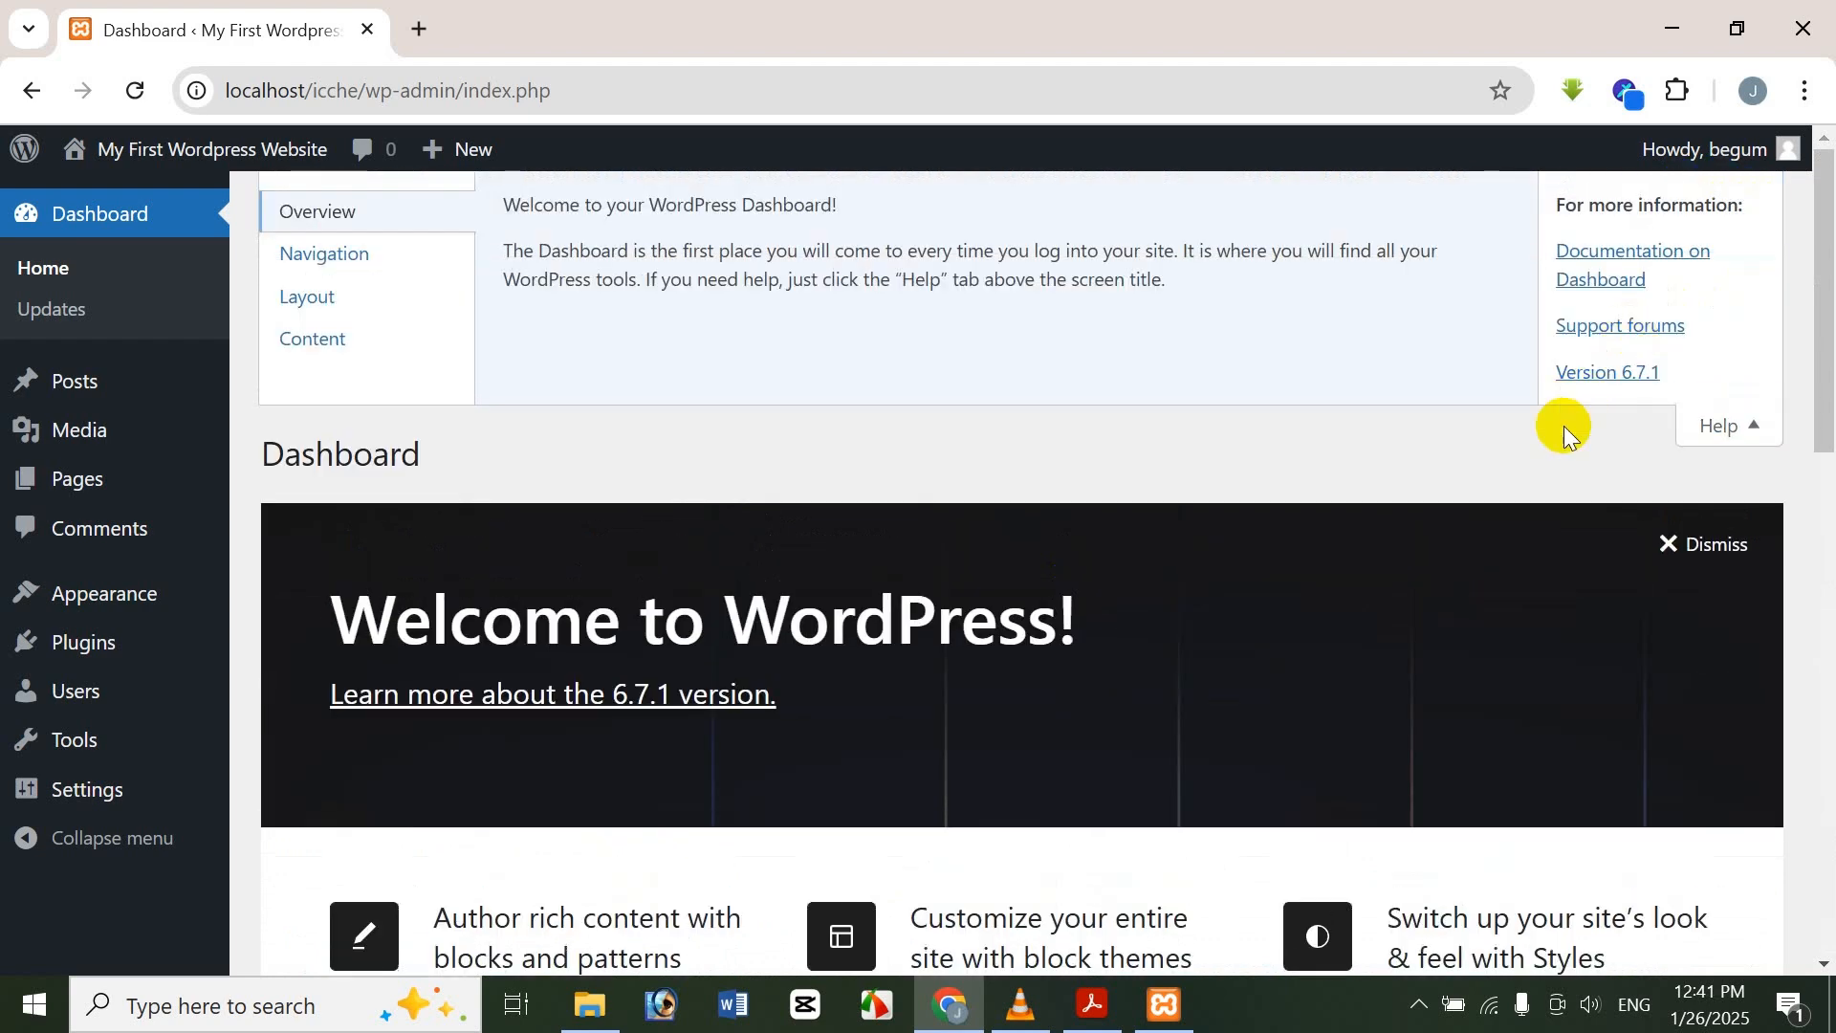
left_click(1751, 427)
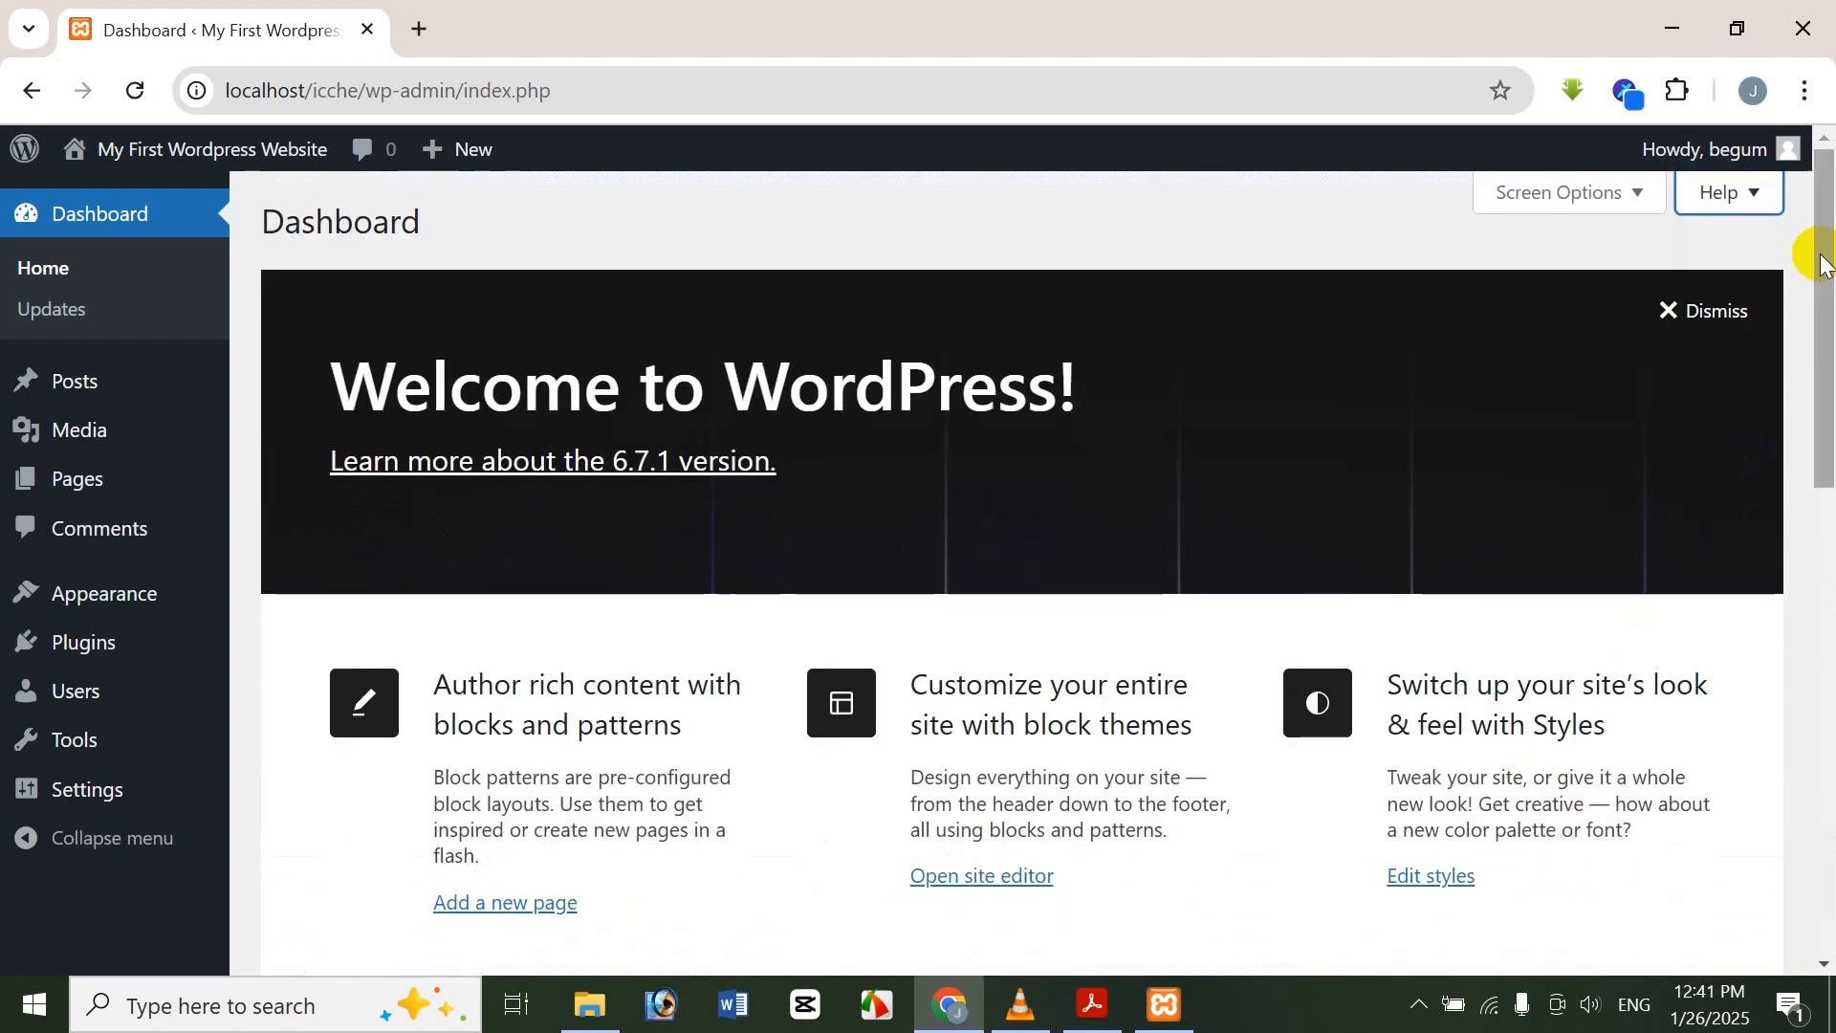
scroll(1817, 356, "down", 3)
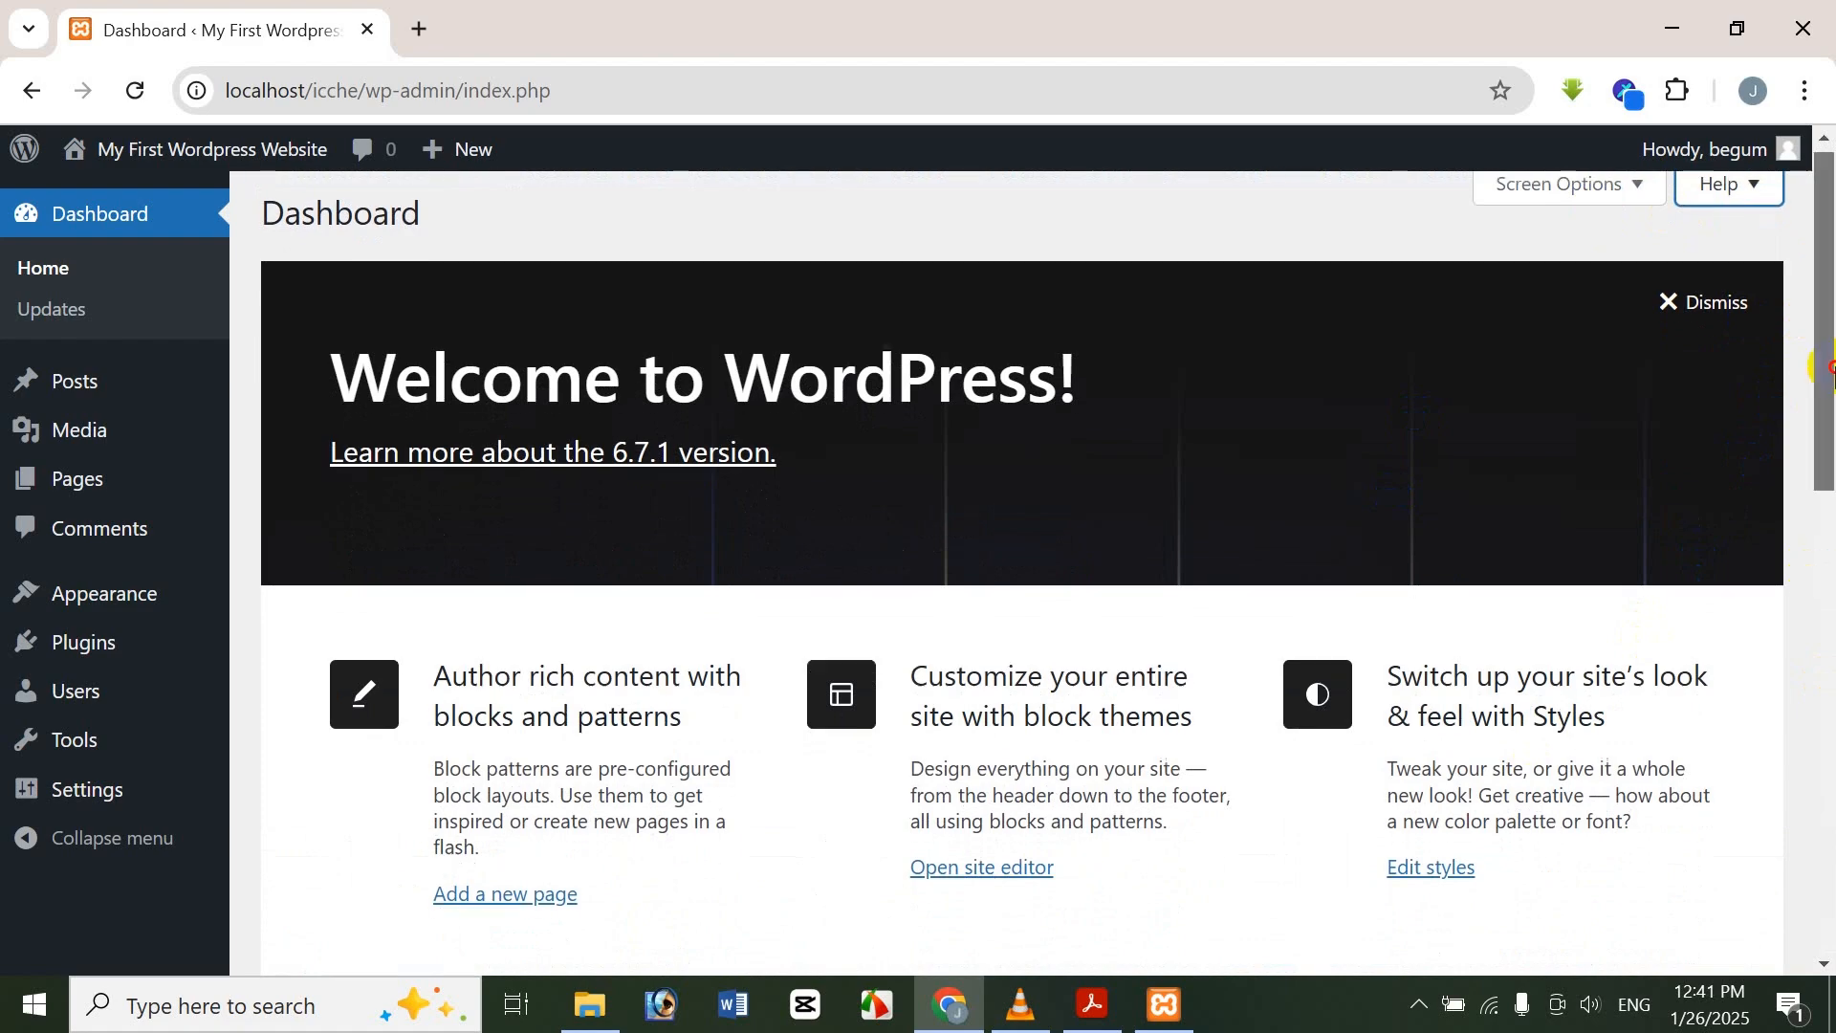
Scroll the Site Health Status page to its 1 critical issue and 4 recommended improvements
mouse_move(1810, 349)
left_mouse_down()
mouse_move(1815, 287)
mouse_move(1815, 615)
mouse_move(1806, 706)
mouse_move(1783, 623)
mouse_move(1782, 719)
left_mouse_up()
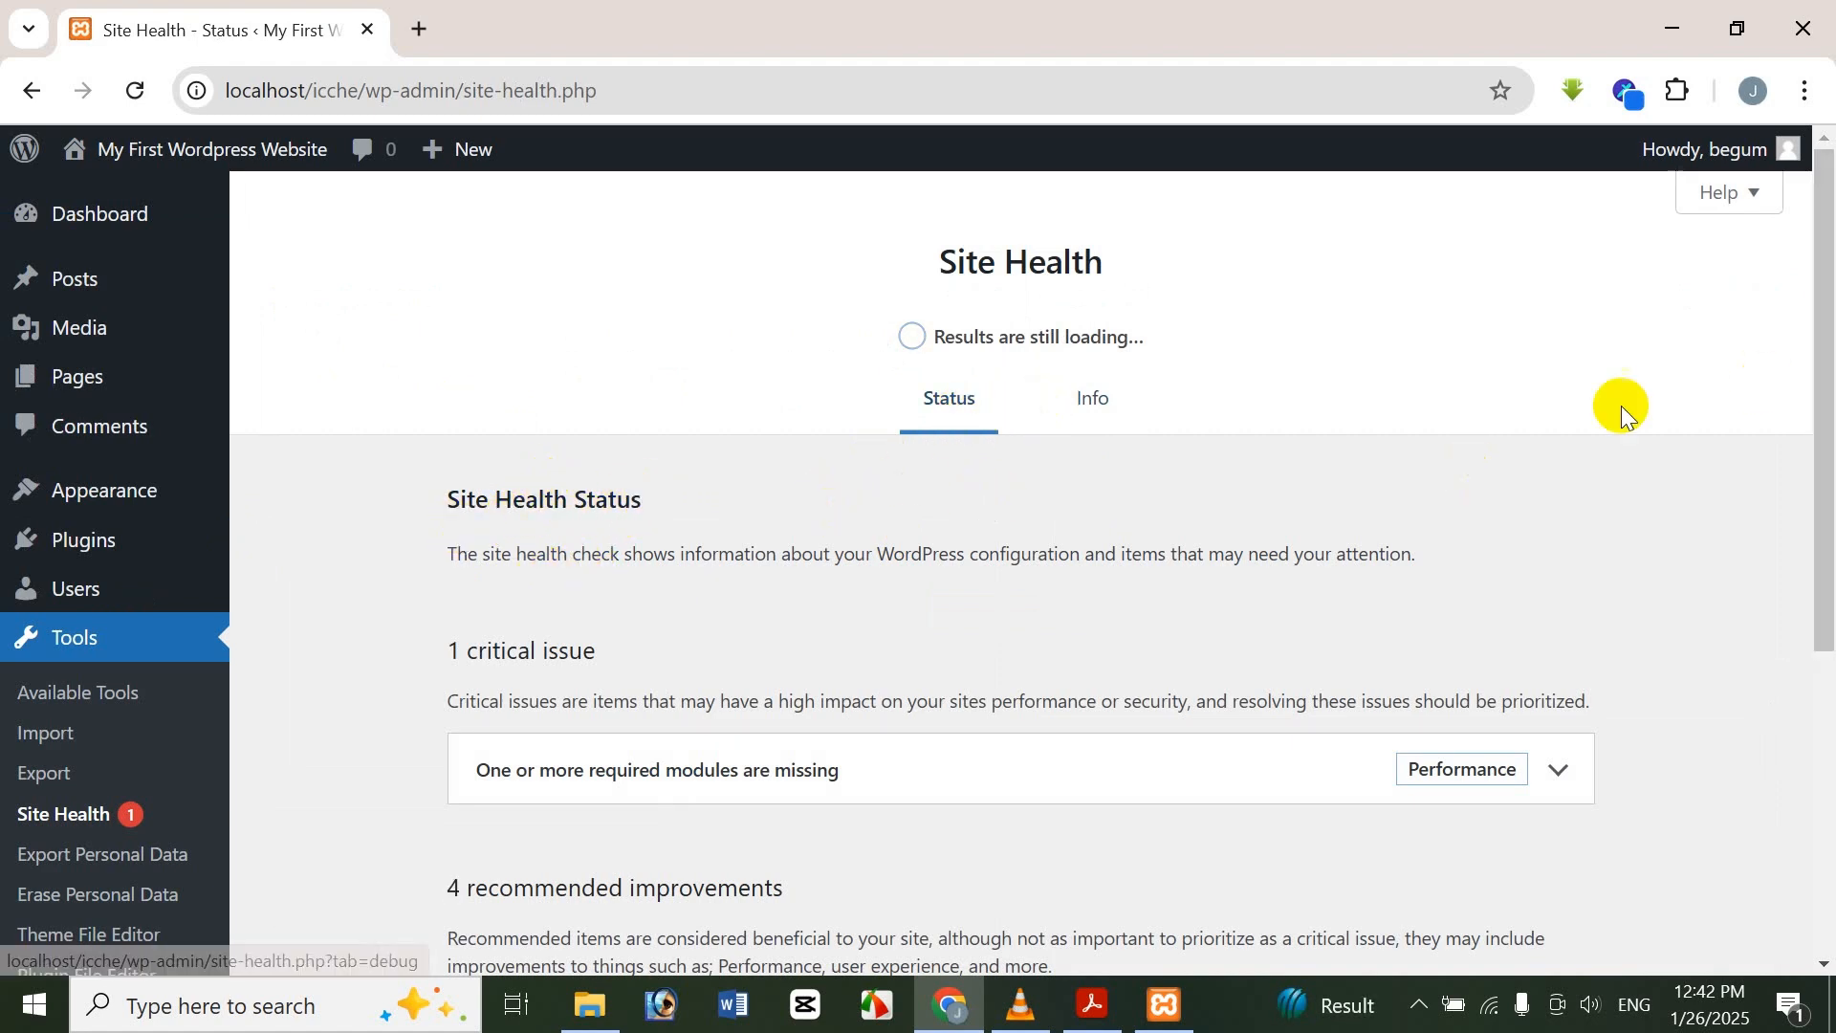
Expand and collapse the missing required modules and page cache issue details
left_click_drag(1826, 453, 1816, 479)
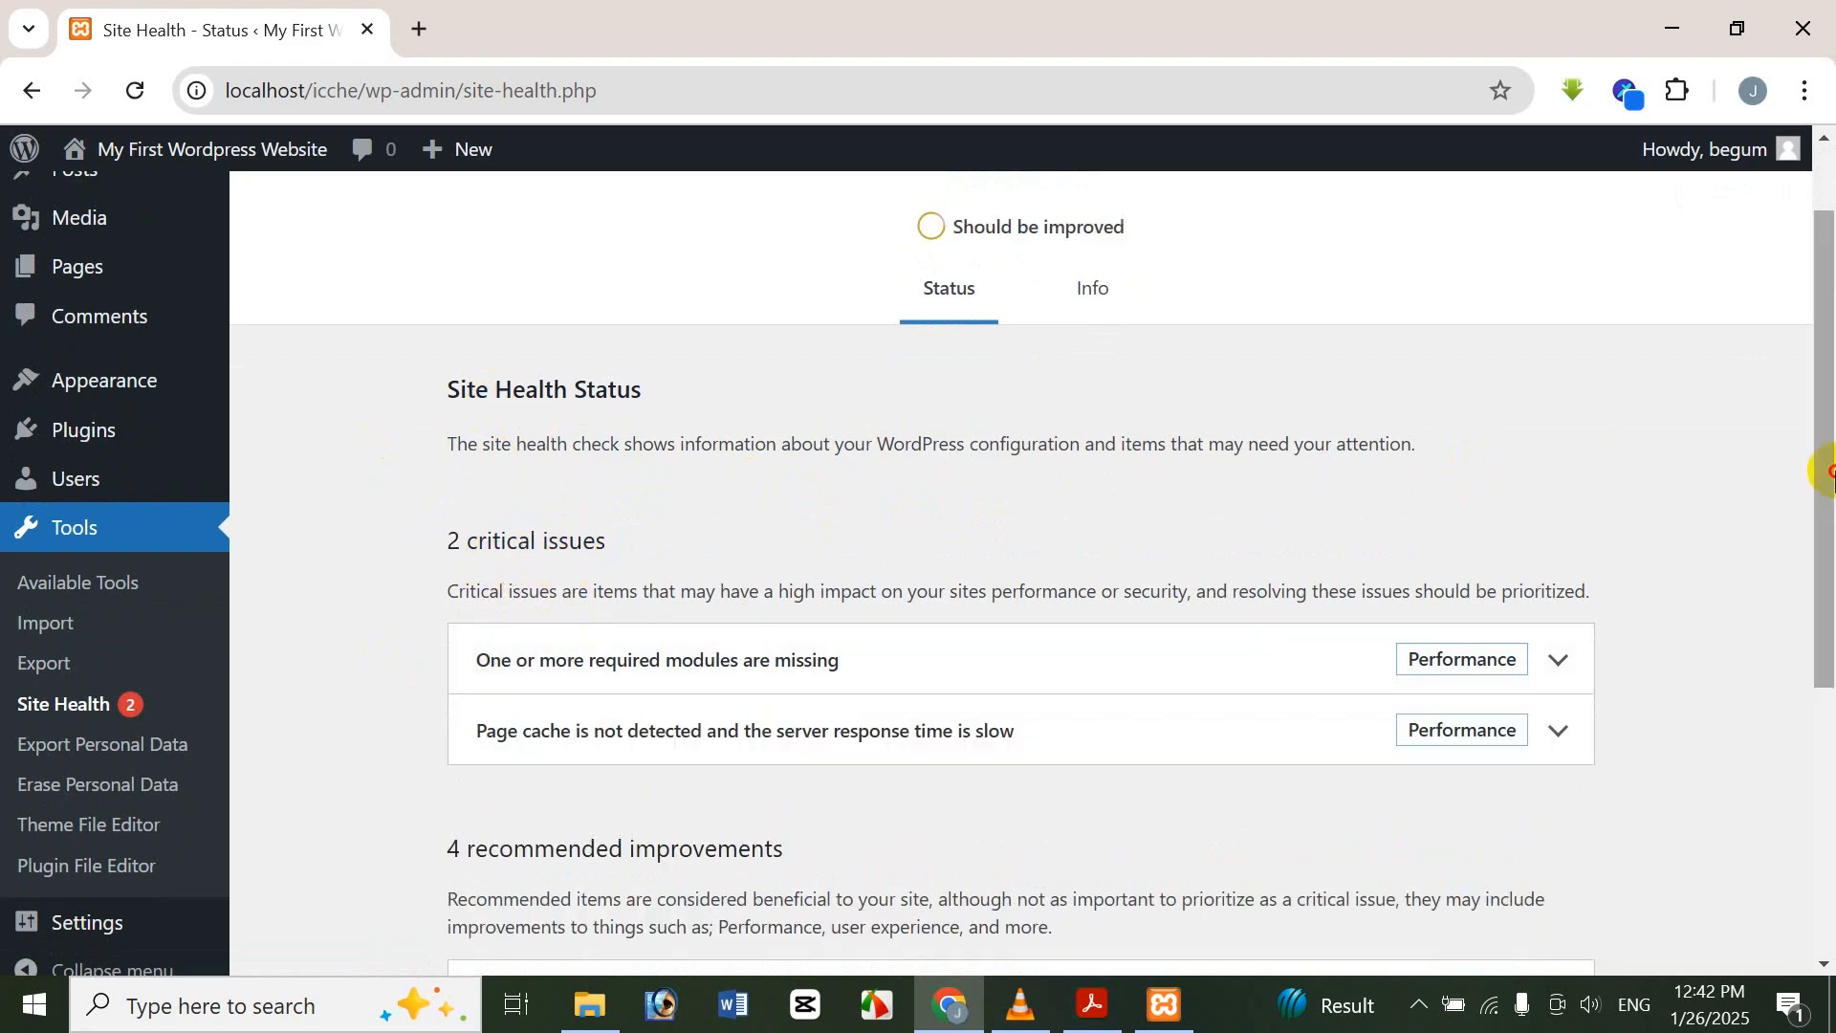
left_click_drag(1817, 463, 1700, 542)
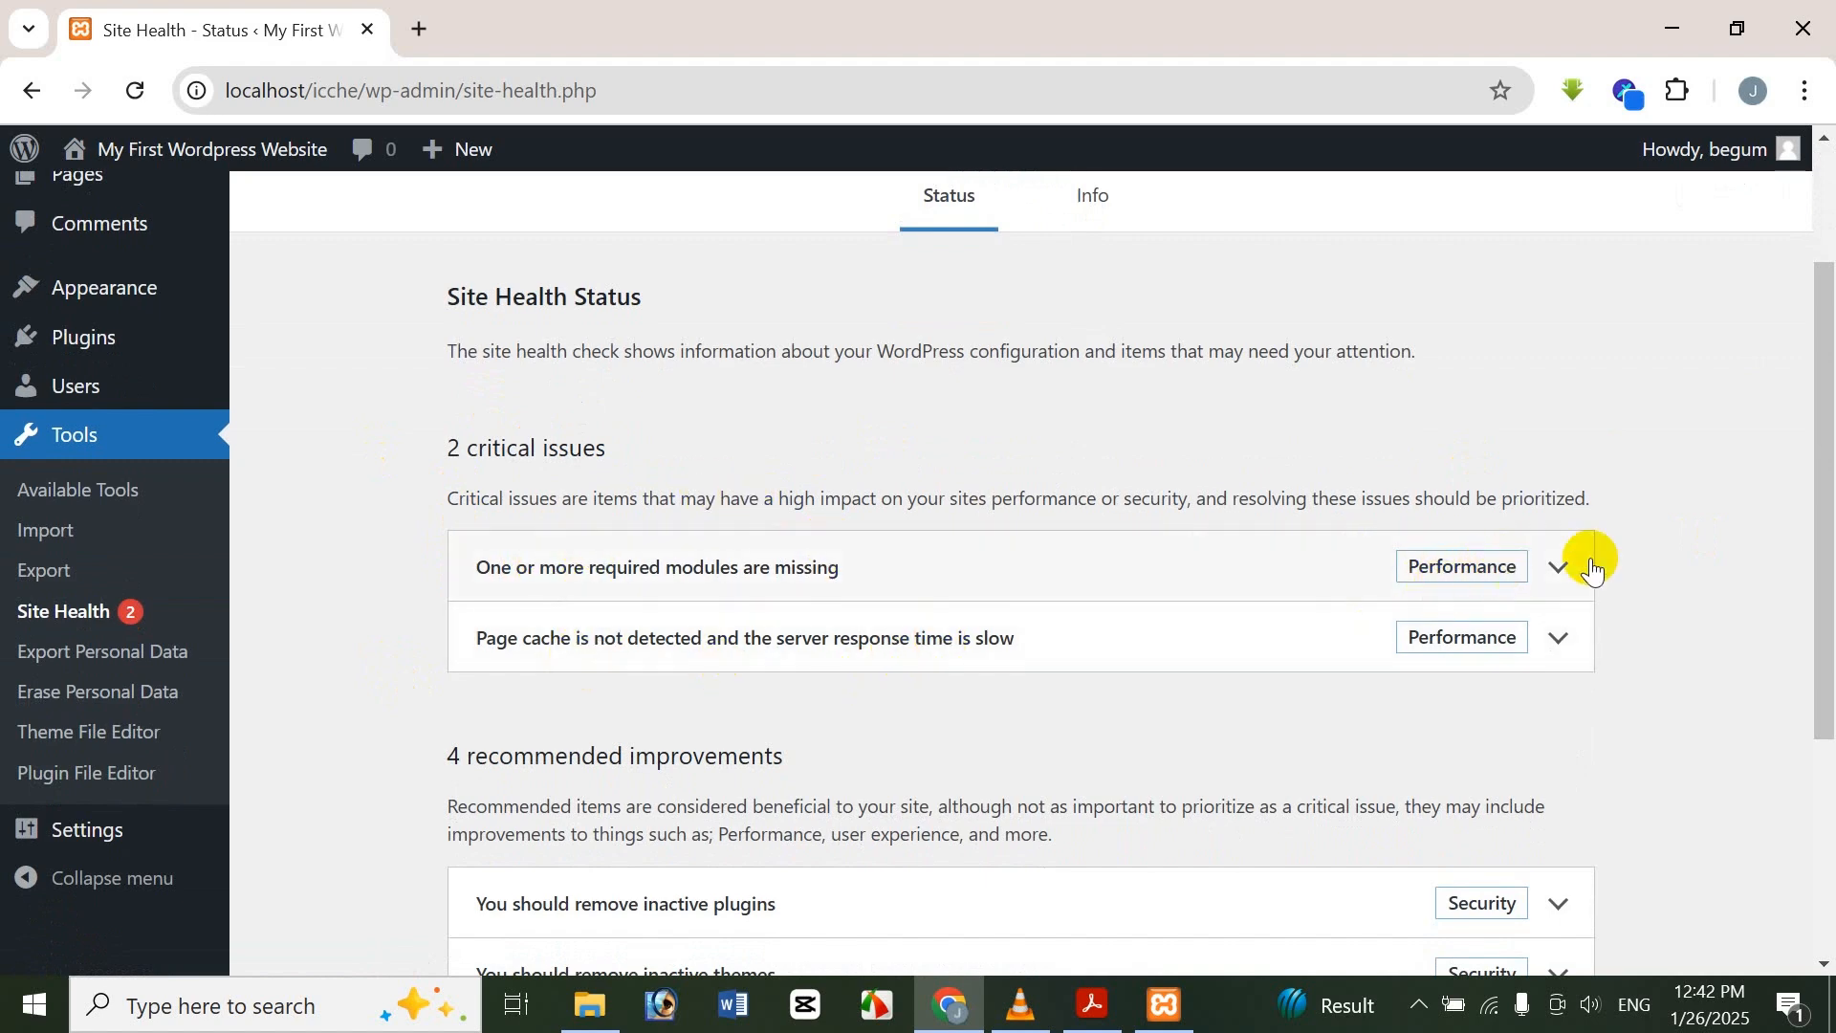
left_click(1552, 566)
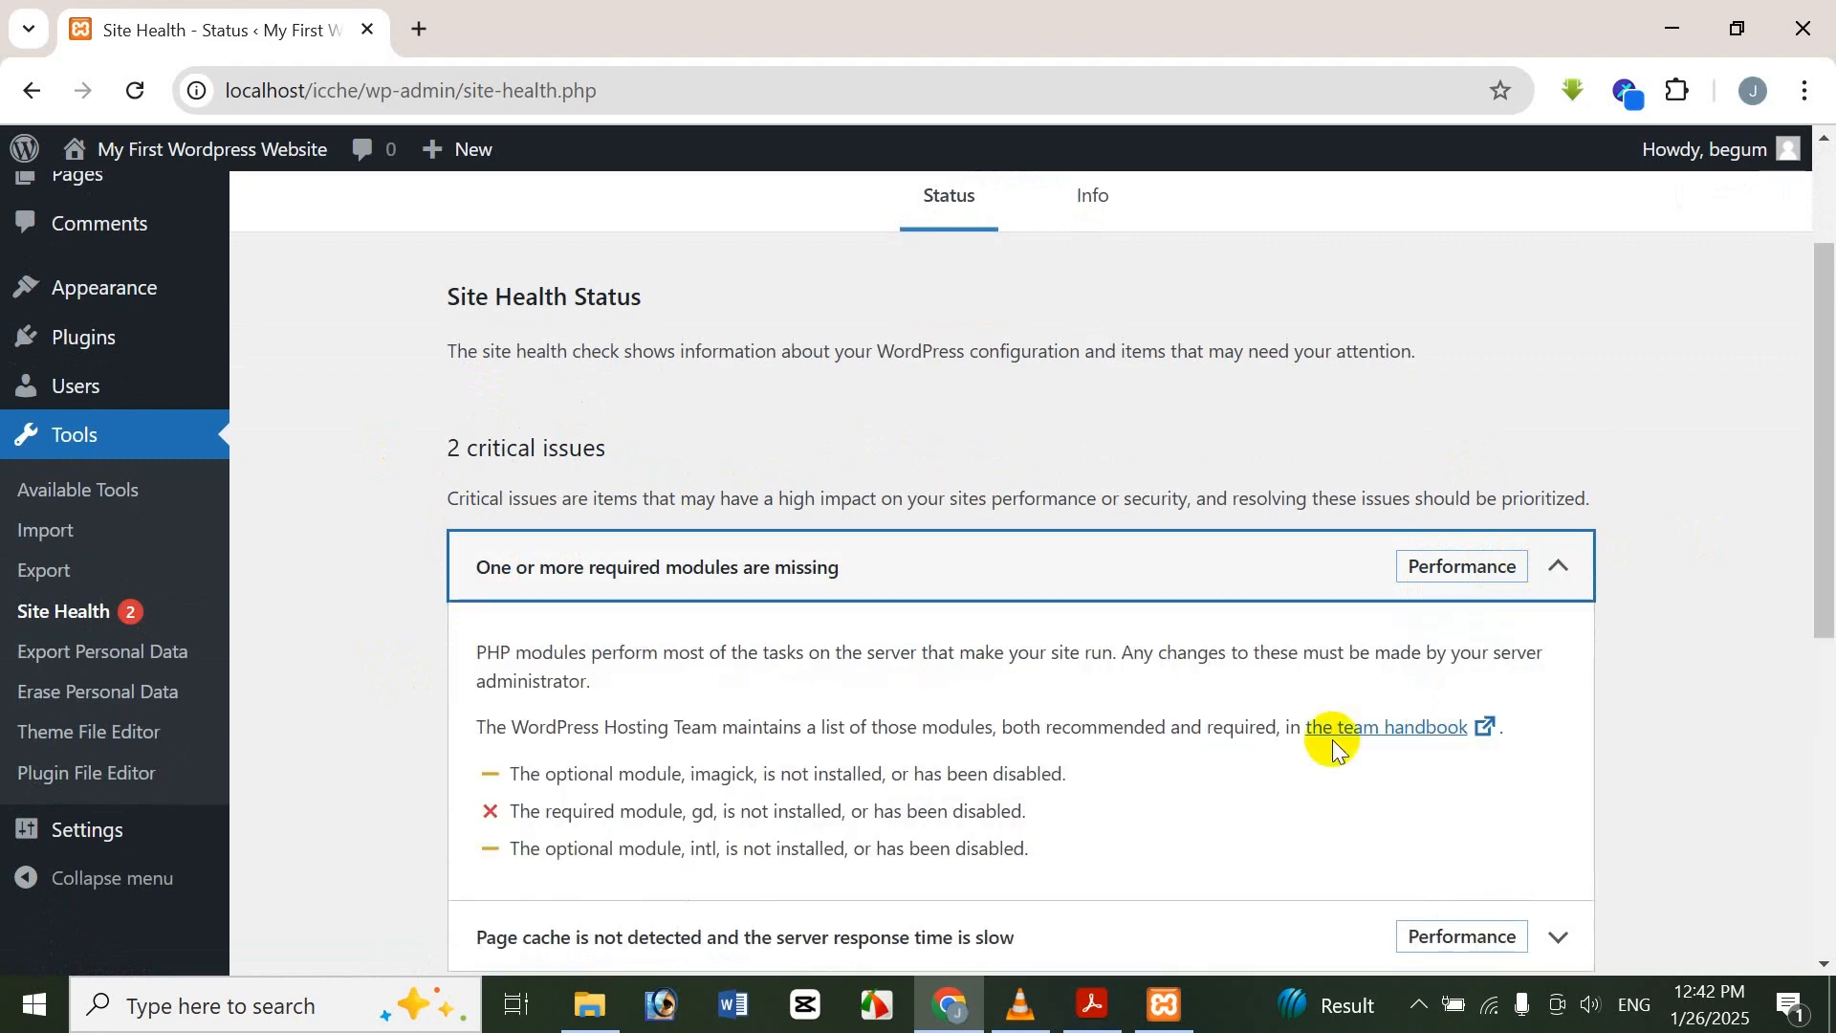
scroll(1107, 635, "down", 4)
scroll(1096, 639, "up", 3)
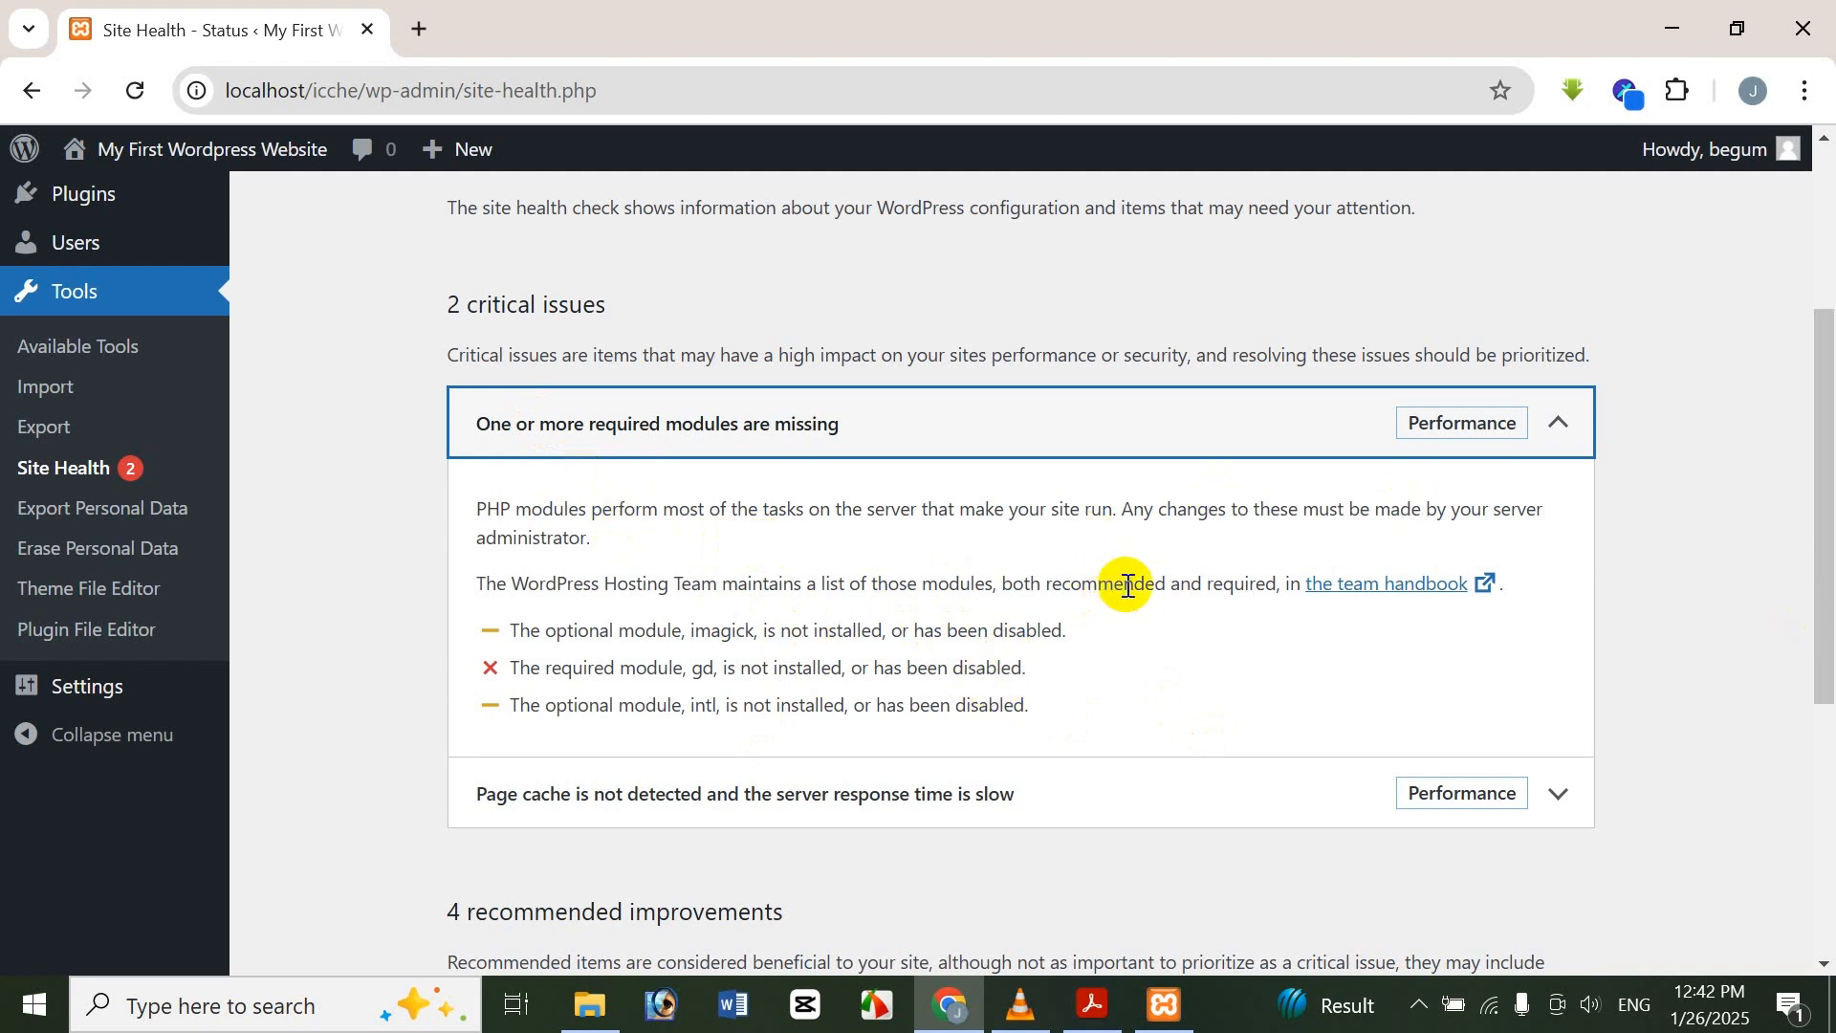
left_click(1481, 440)
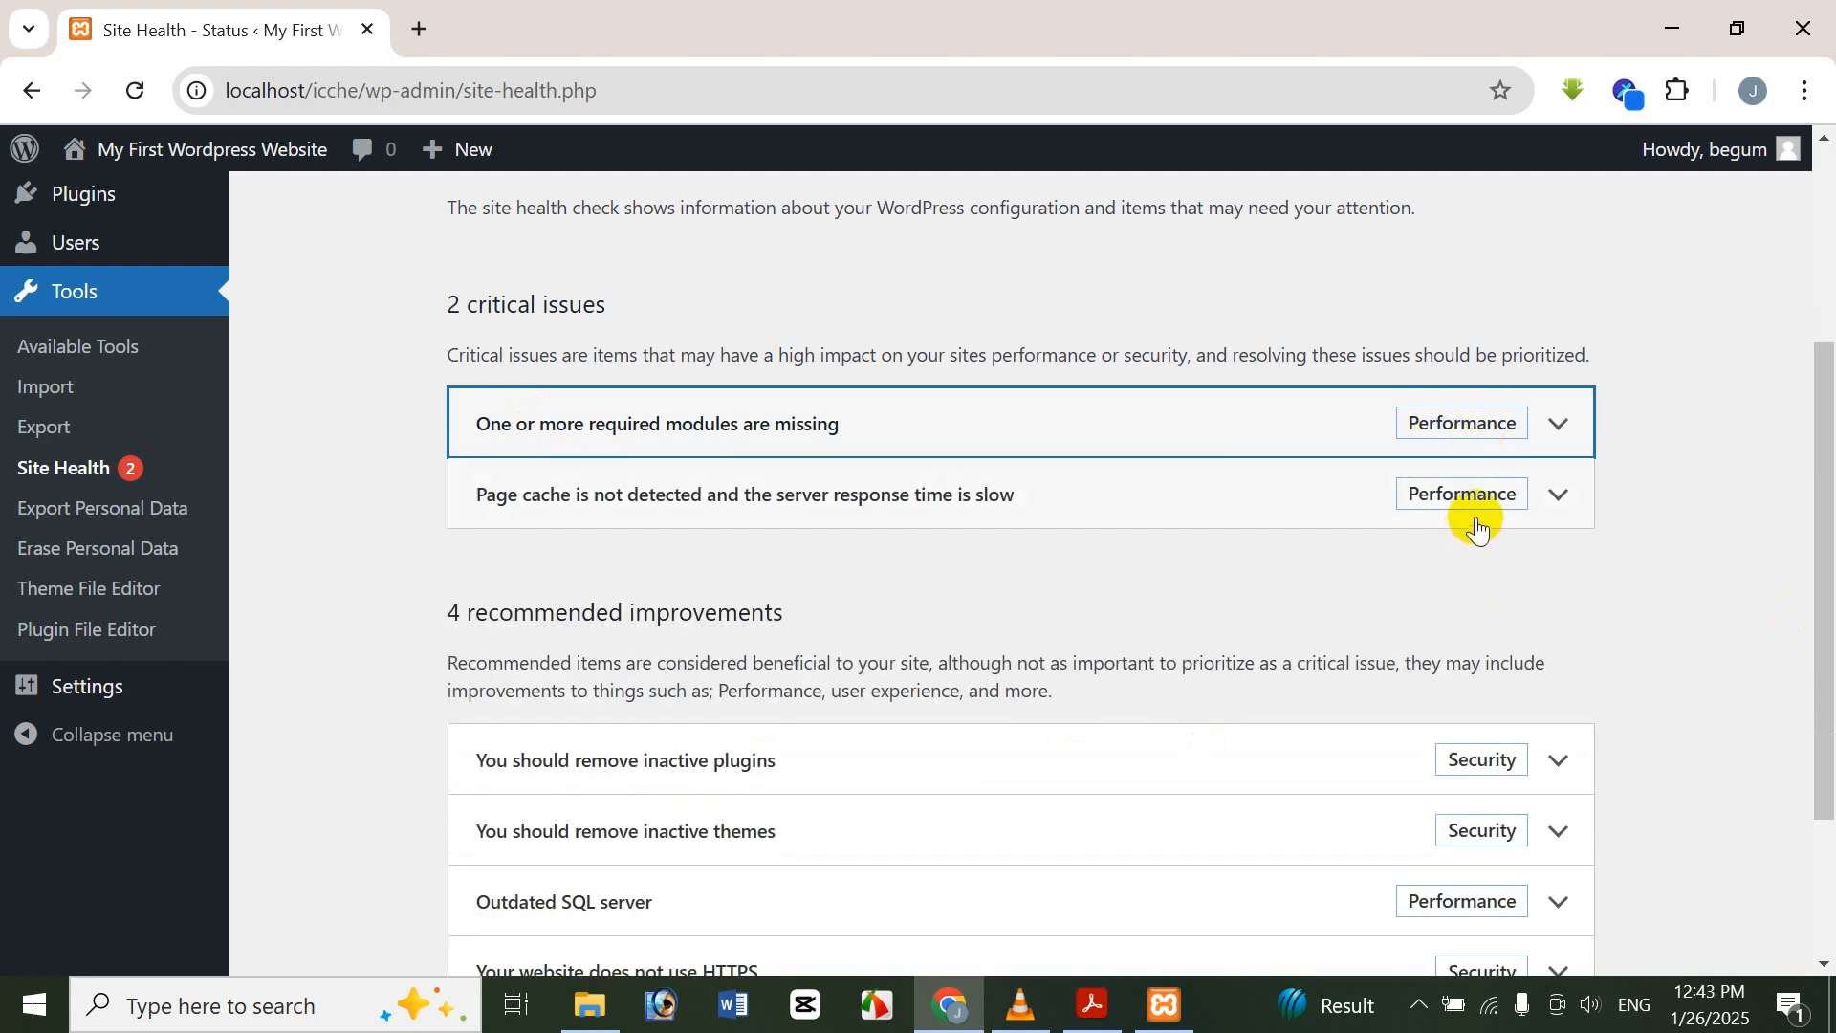
left_click(1517, 491)
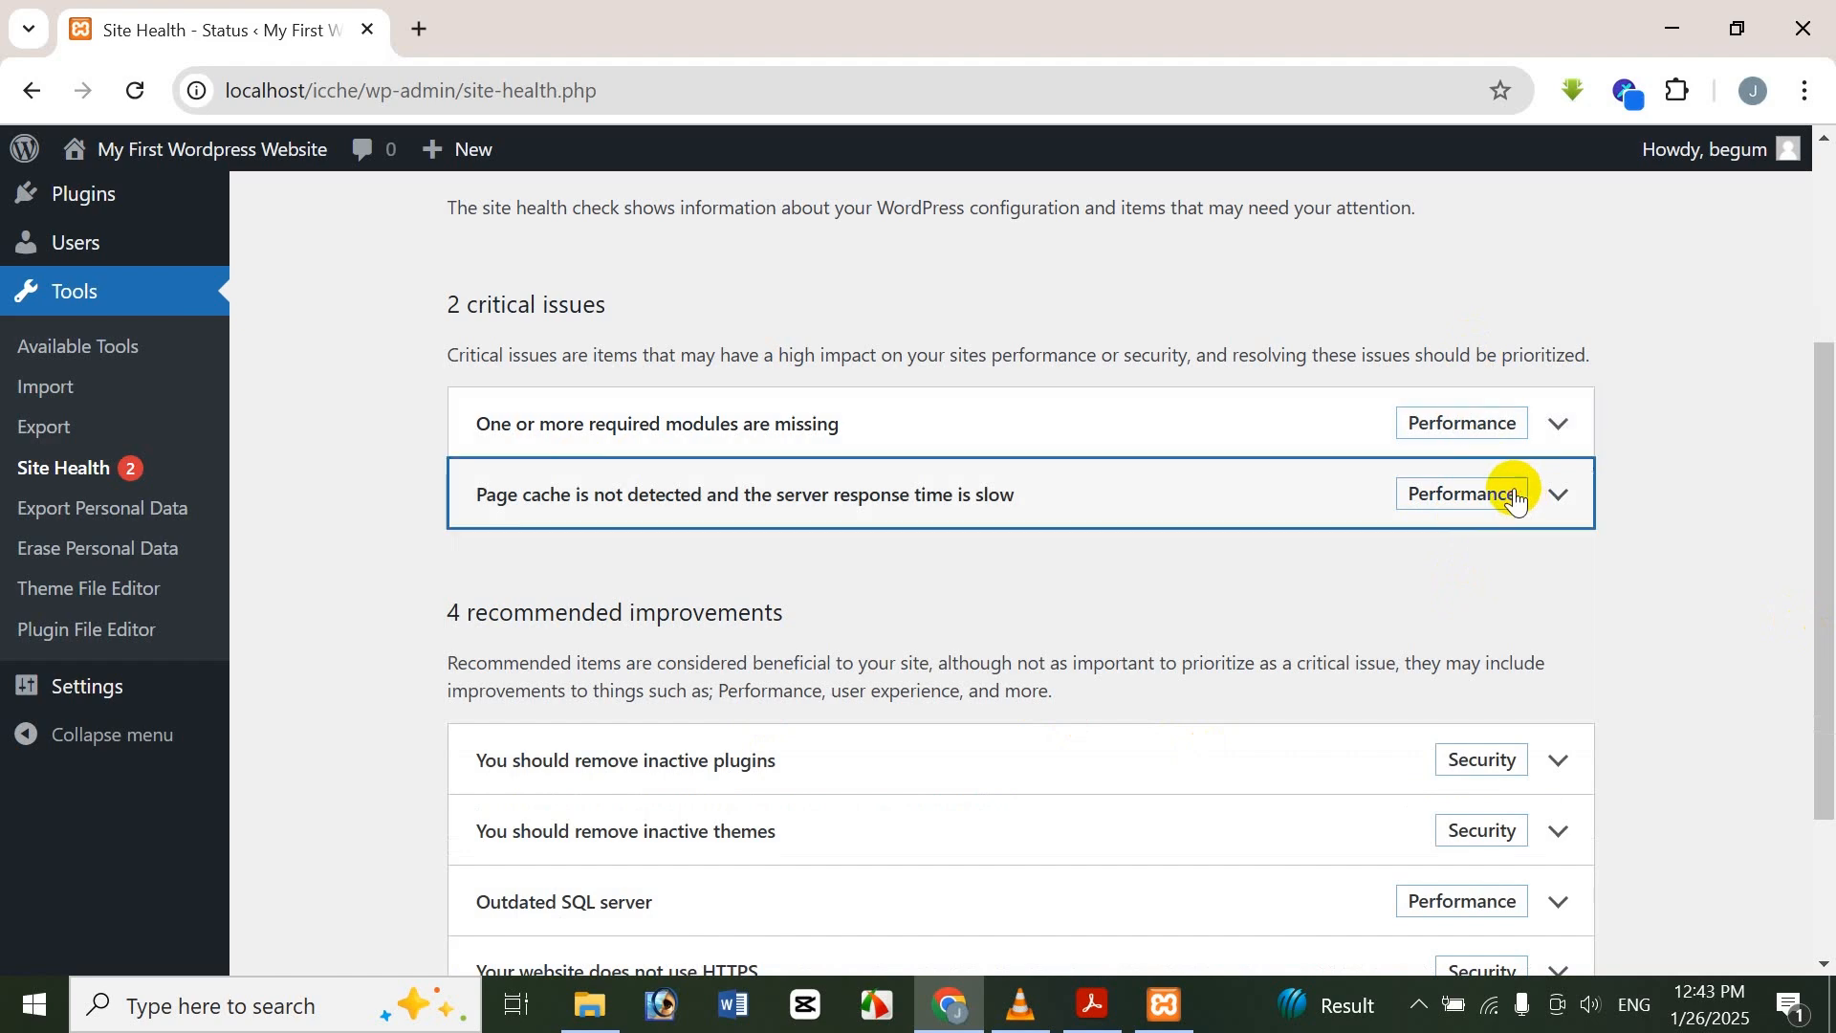
scroll(1309, 553, "down", 3)
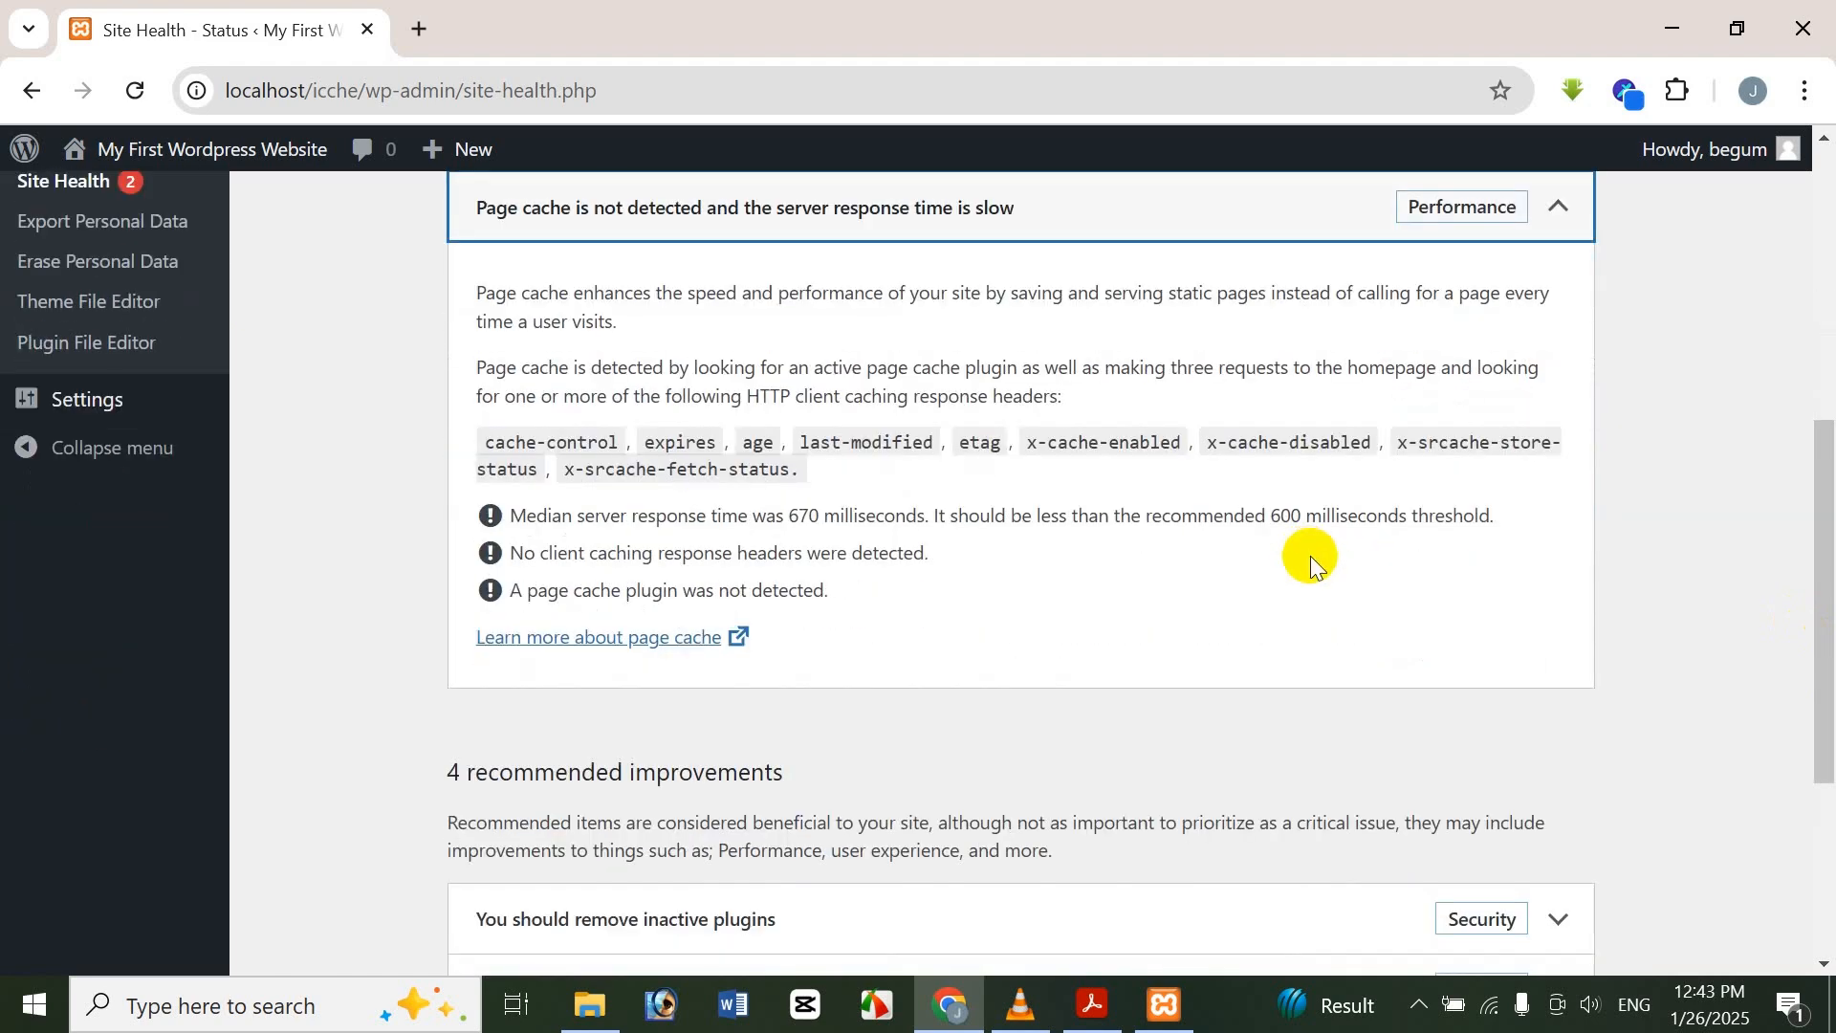
scroll(1310, 555, "up", 3)
left_click(1439, 496)
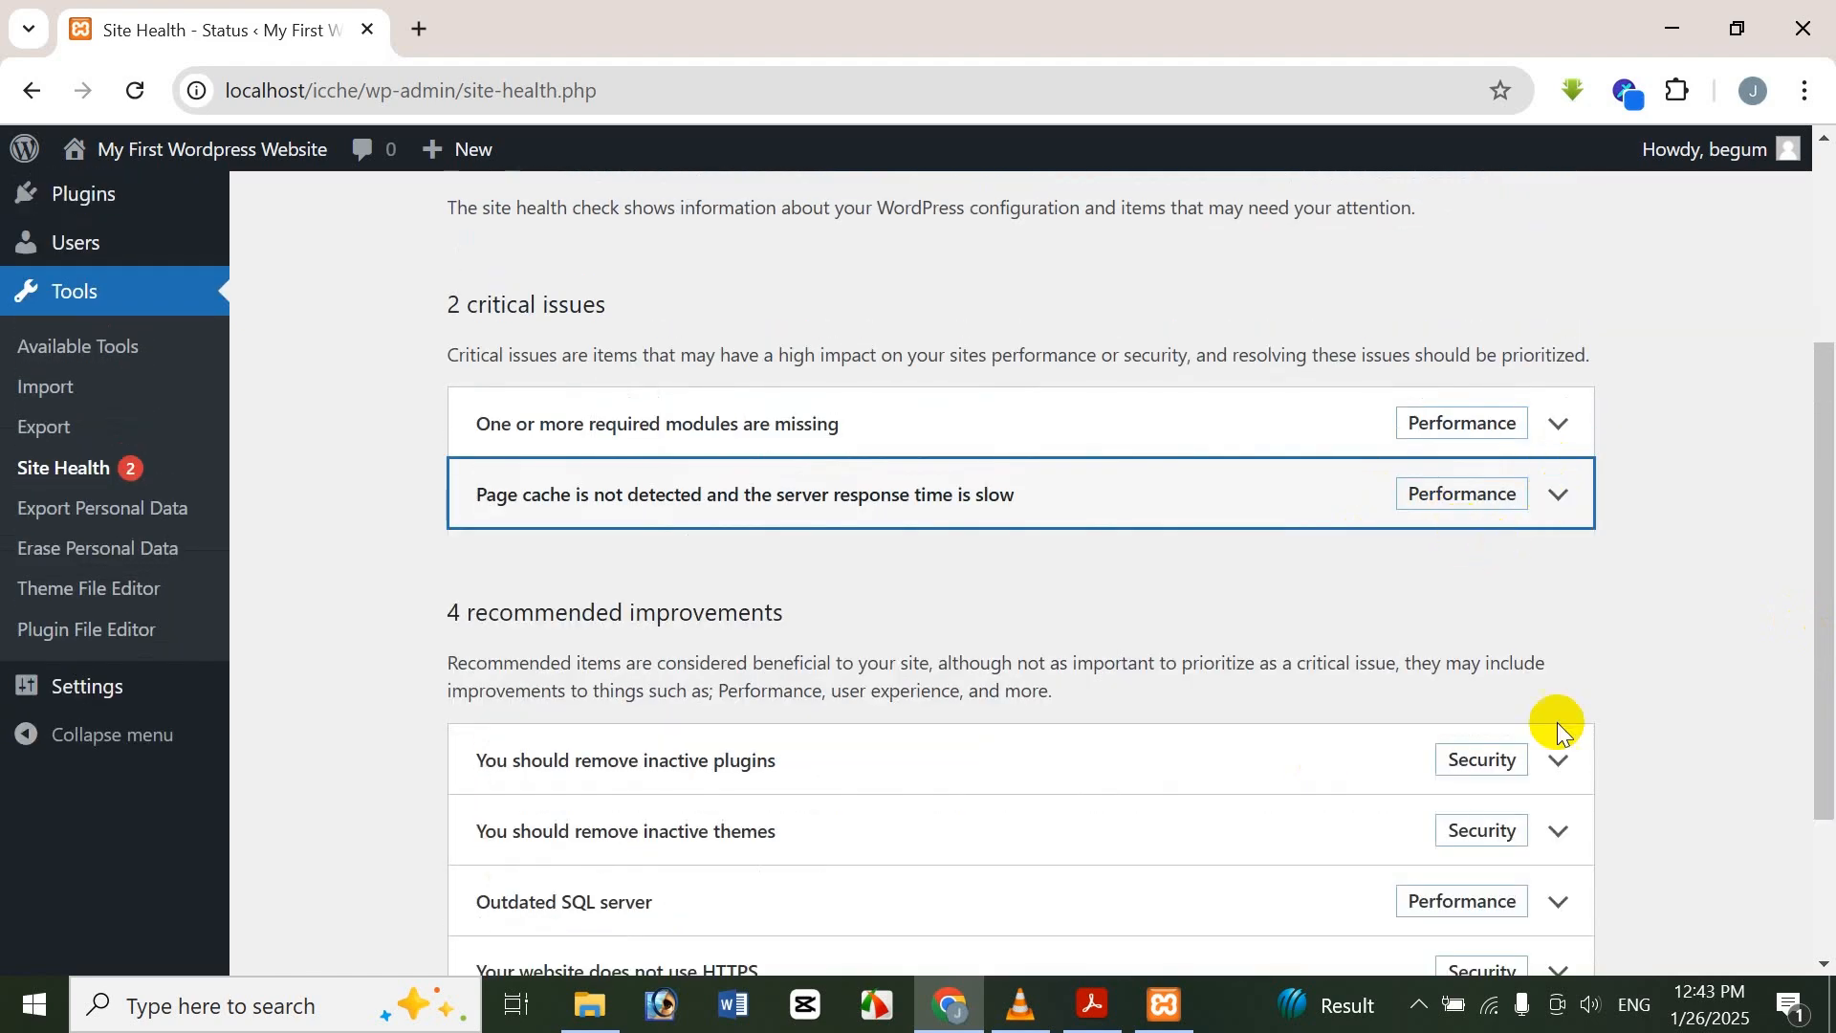
Review the inactive plugins entry among the recommended improvements
left_click_drag(1816, 398, 1815, 483)
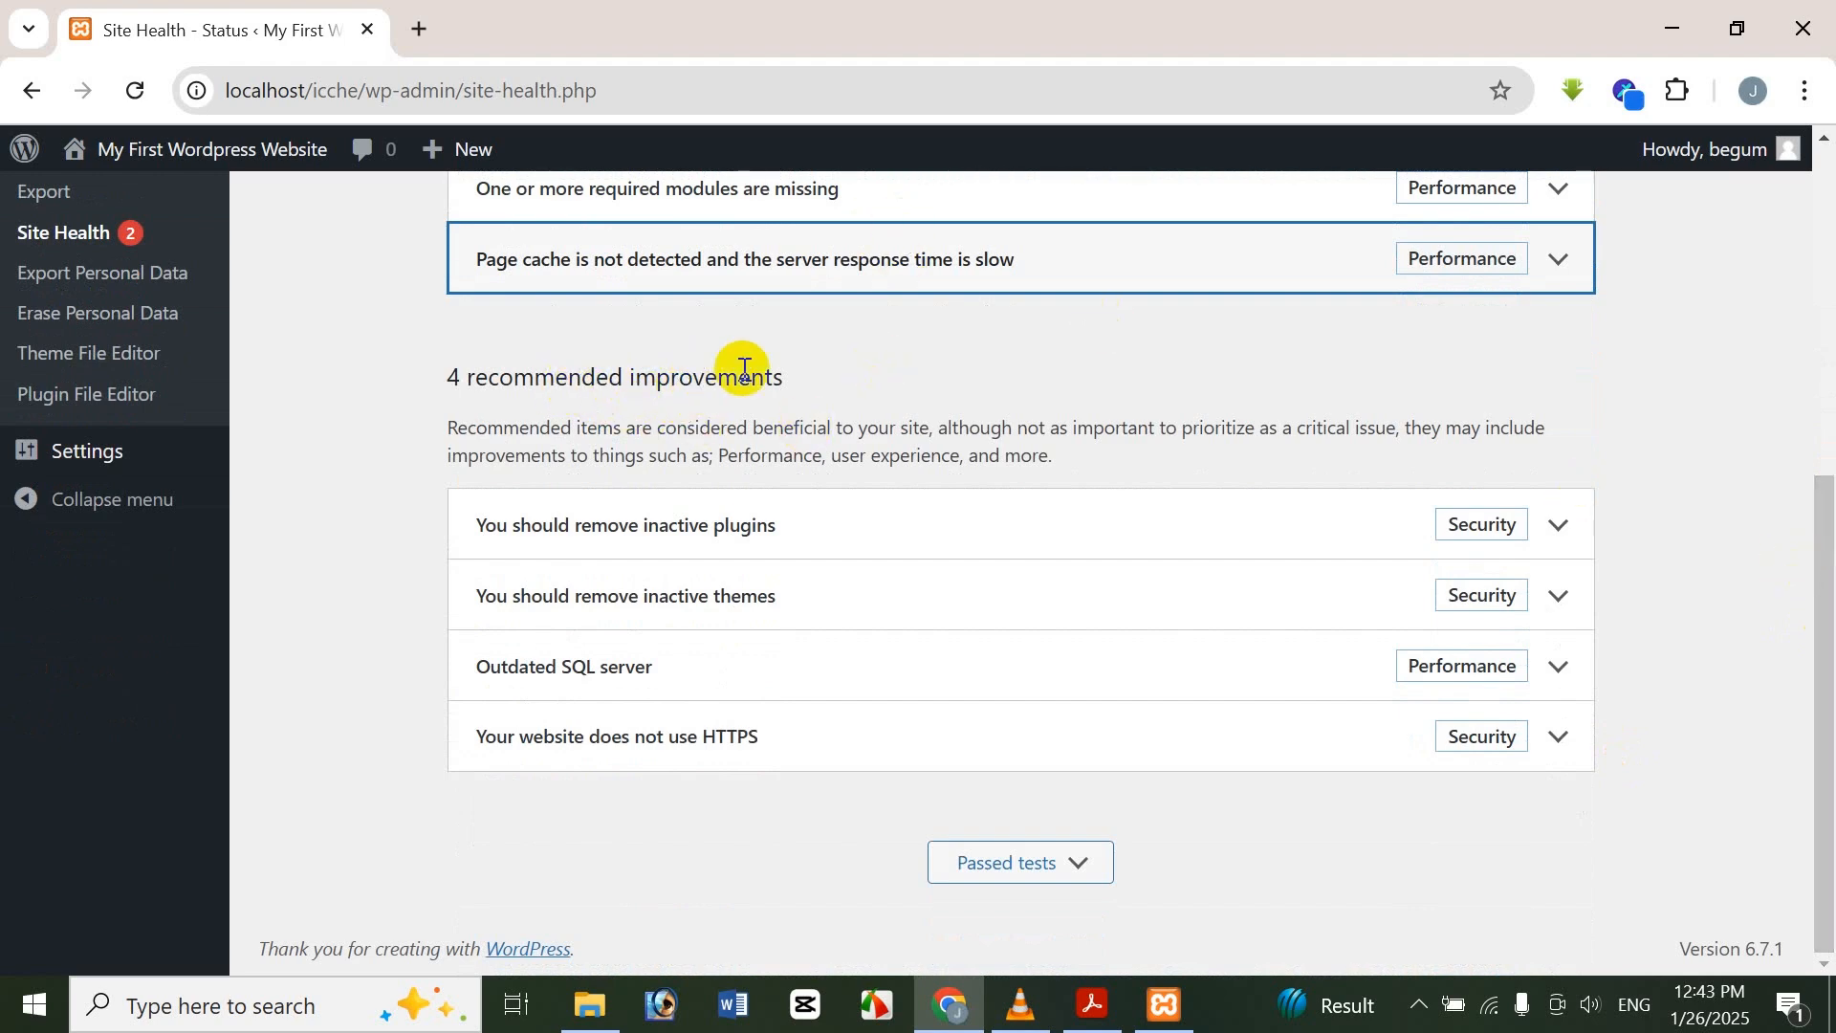
scroll(1824, 581, "up", 1)
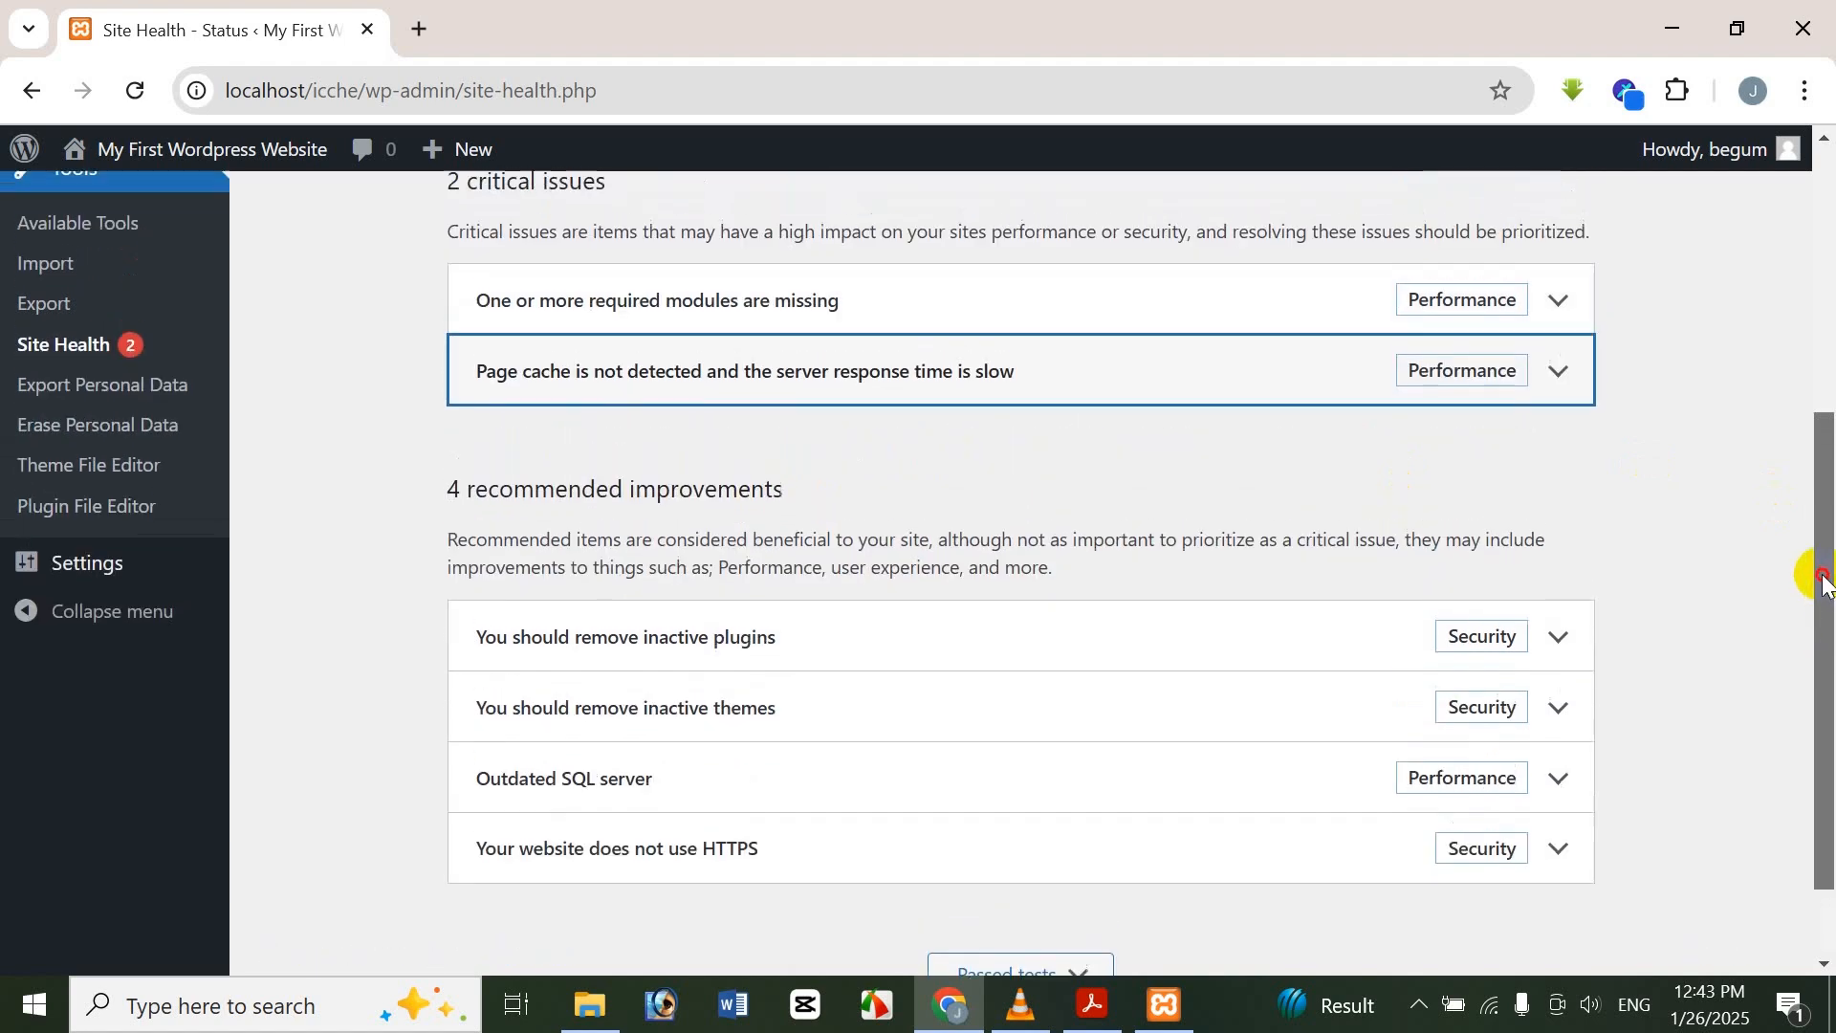
left_click_drag(1824, 582, 1816, 615)
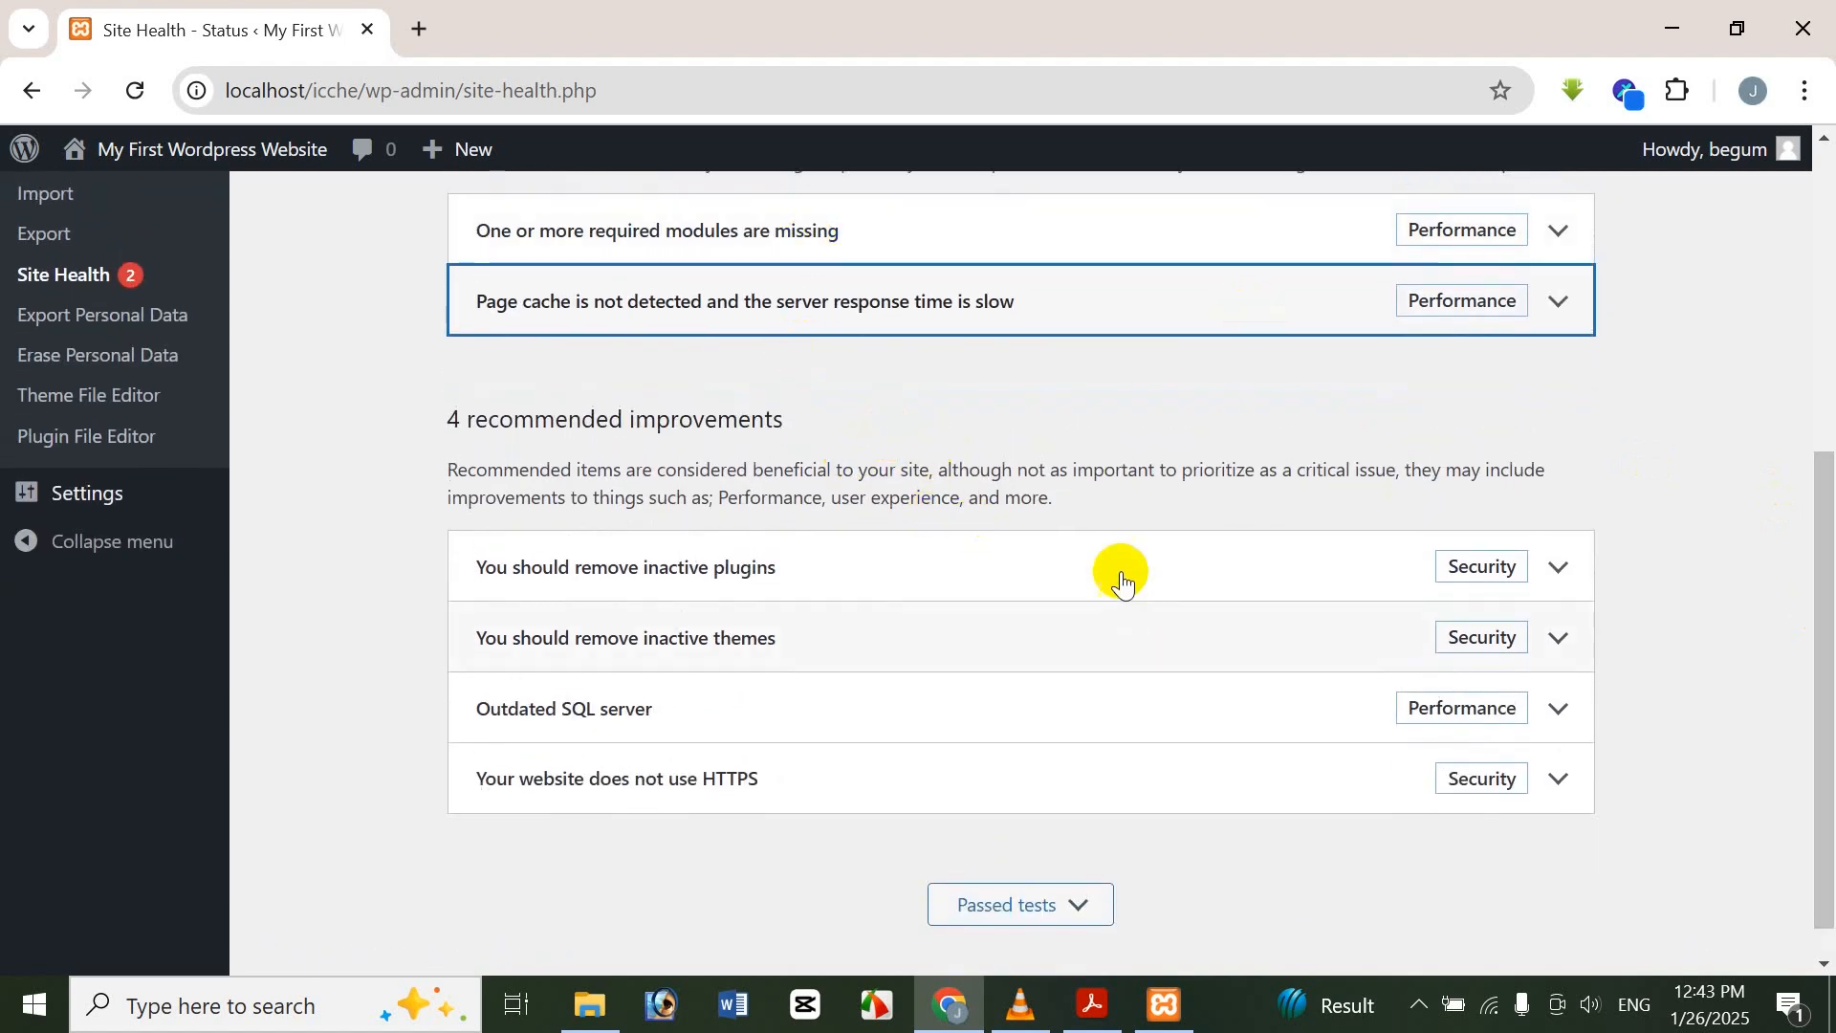
left_click(1304, 566)
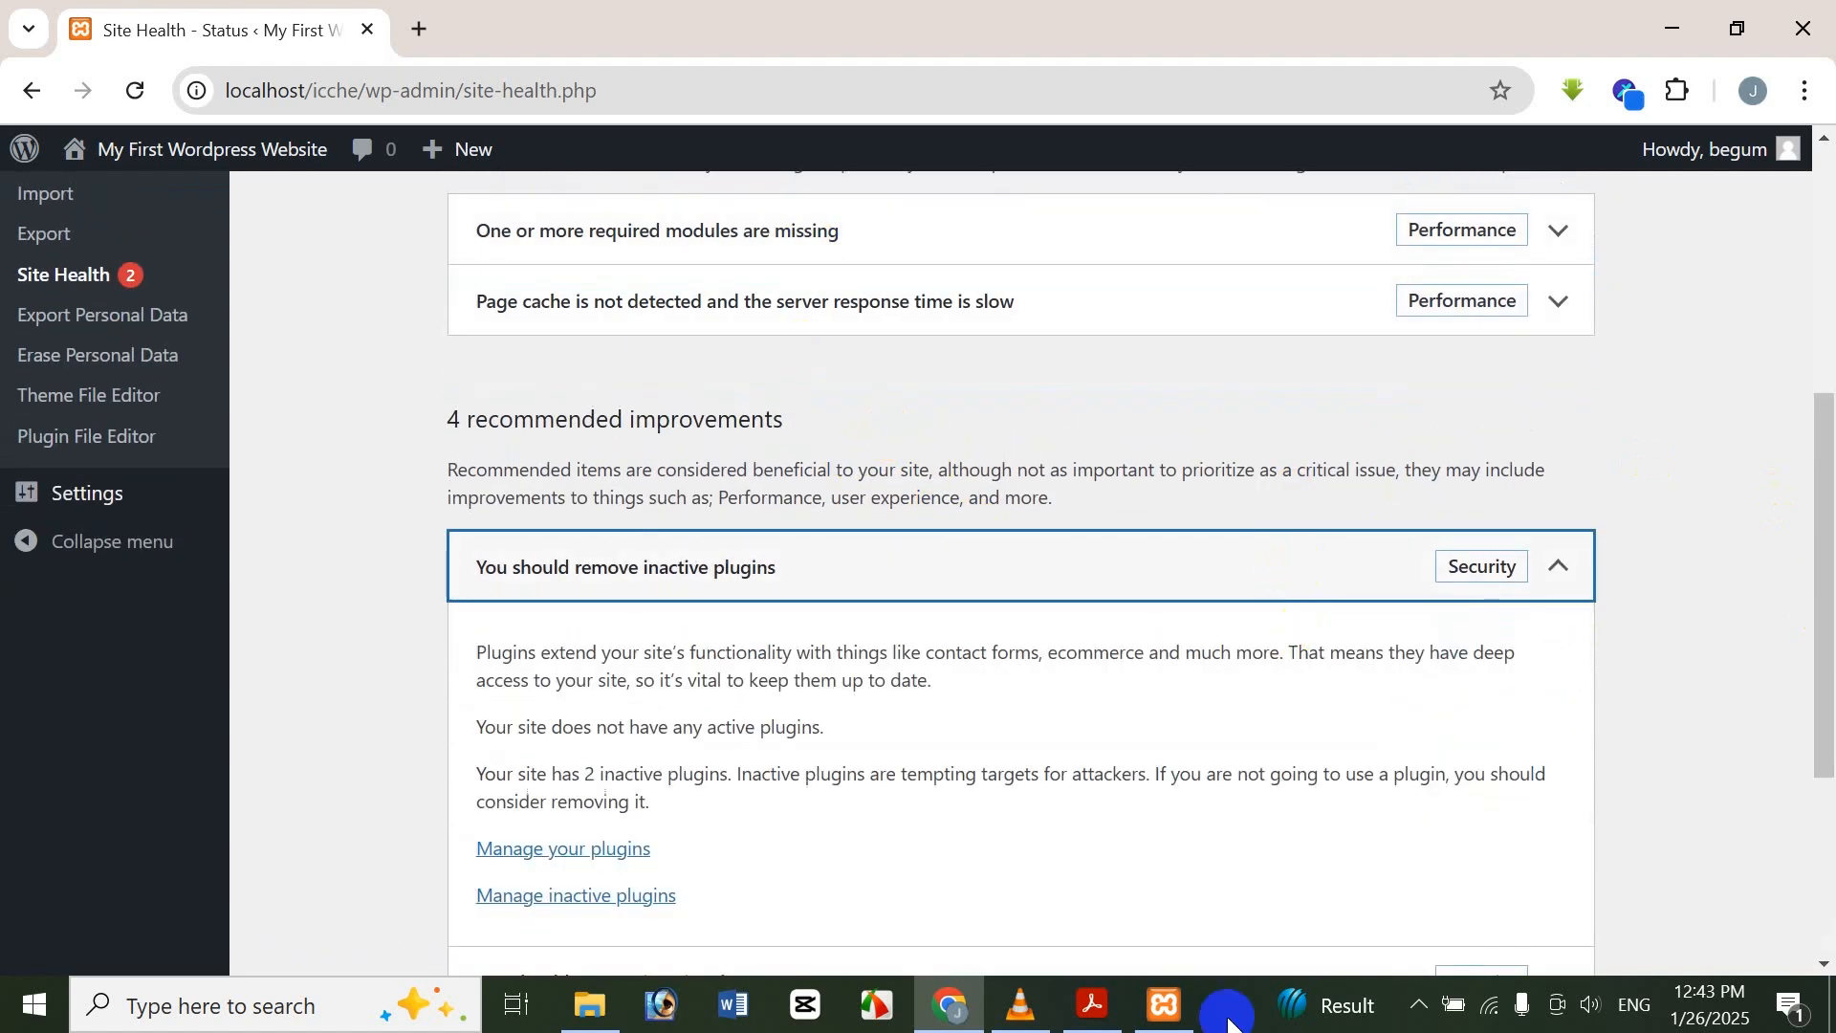
scroll(1224, 691, "down", 4)
scroll(1218, 697, "up", 4)
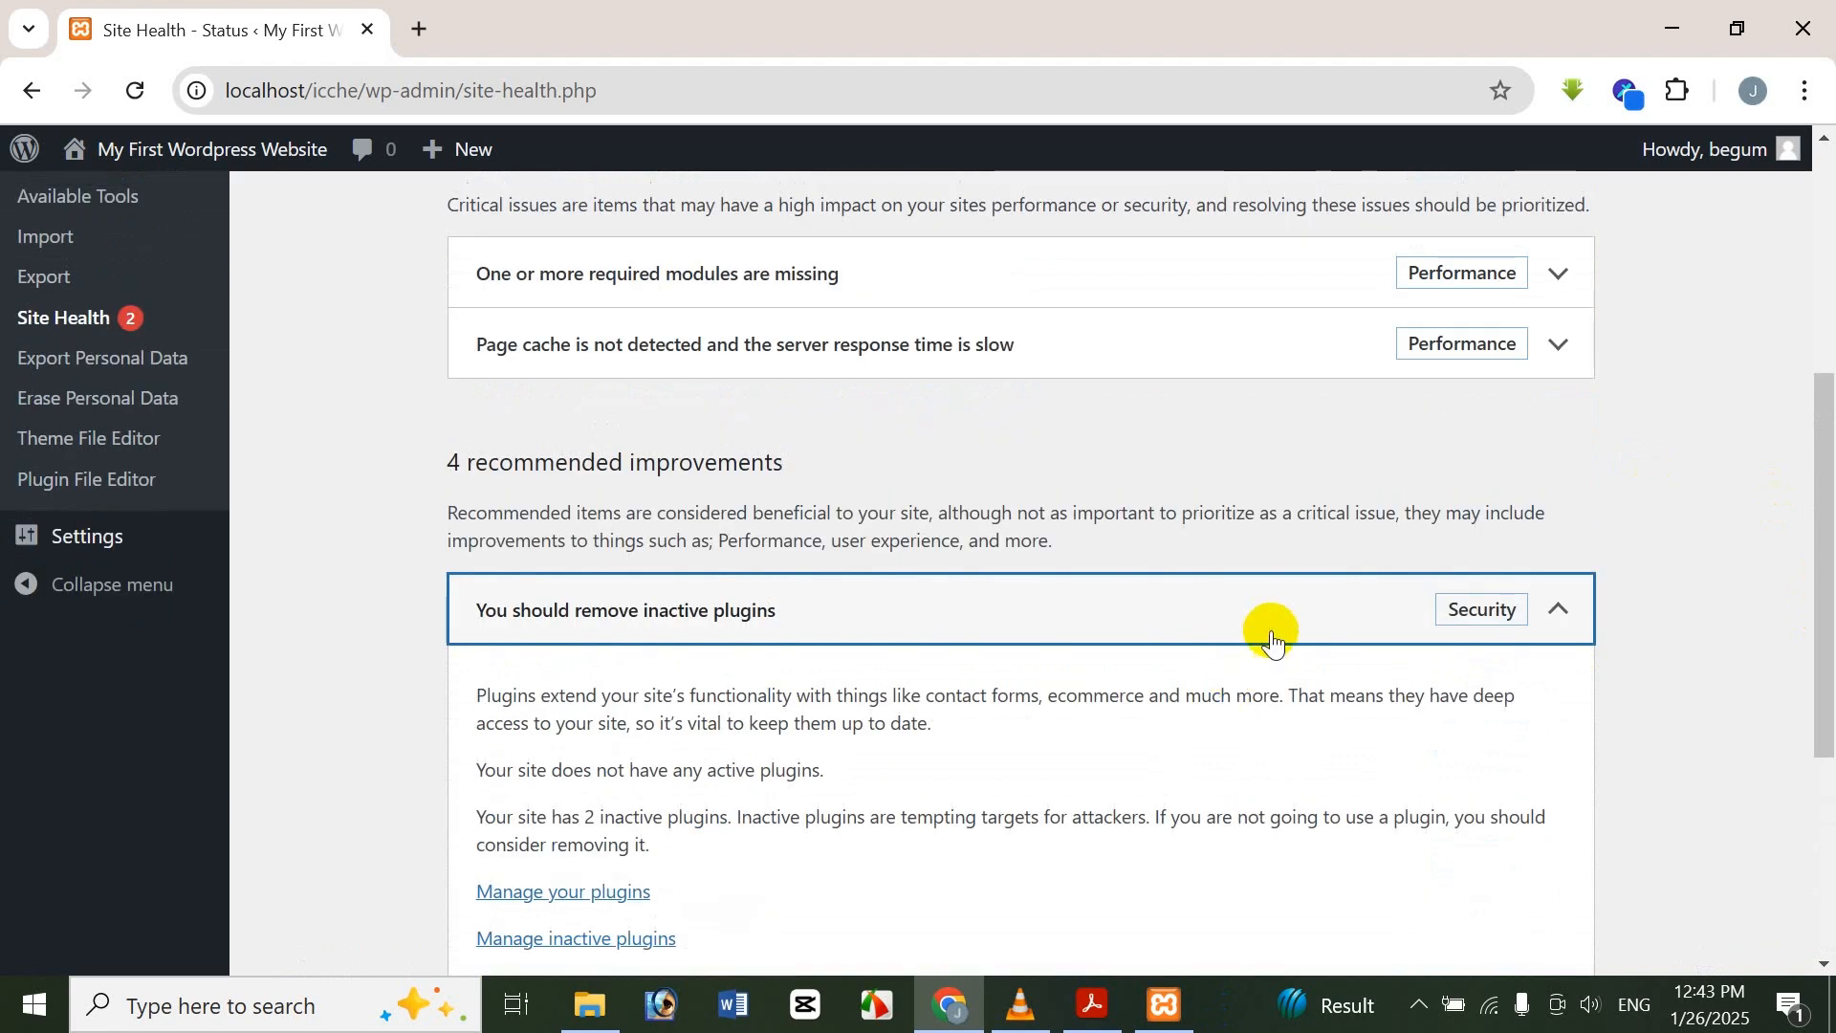
left_click(1274, 632)
mouse_move(1816, 684)
left_mouse_down()
mouse_move(1814, 668)
mouse_move(1813, 736)
mouse_move(1782, 377)
left_mouse_up()
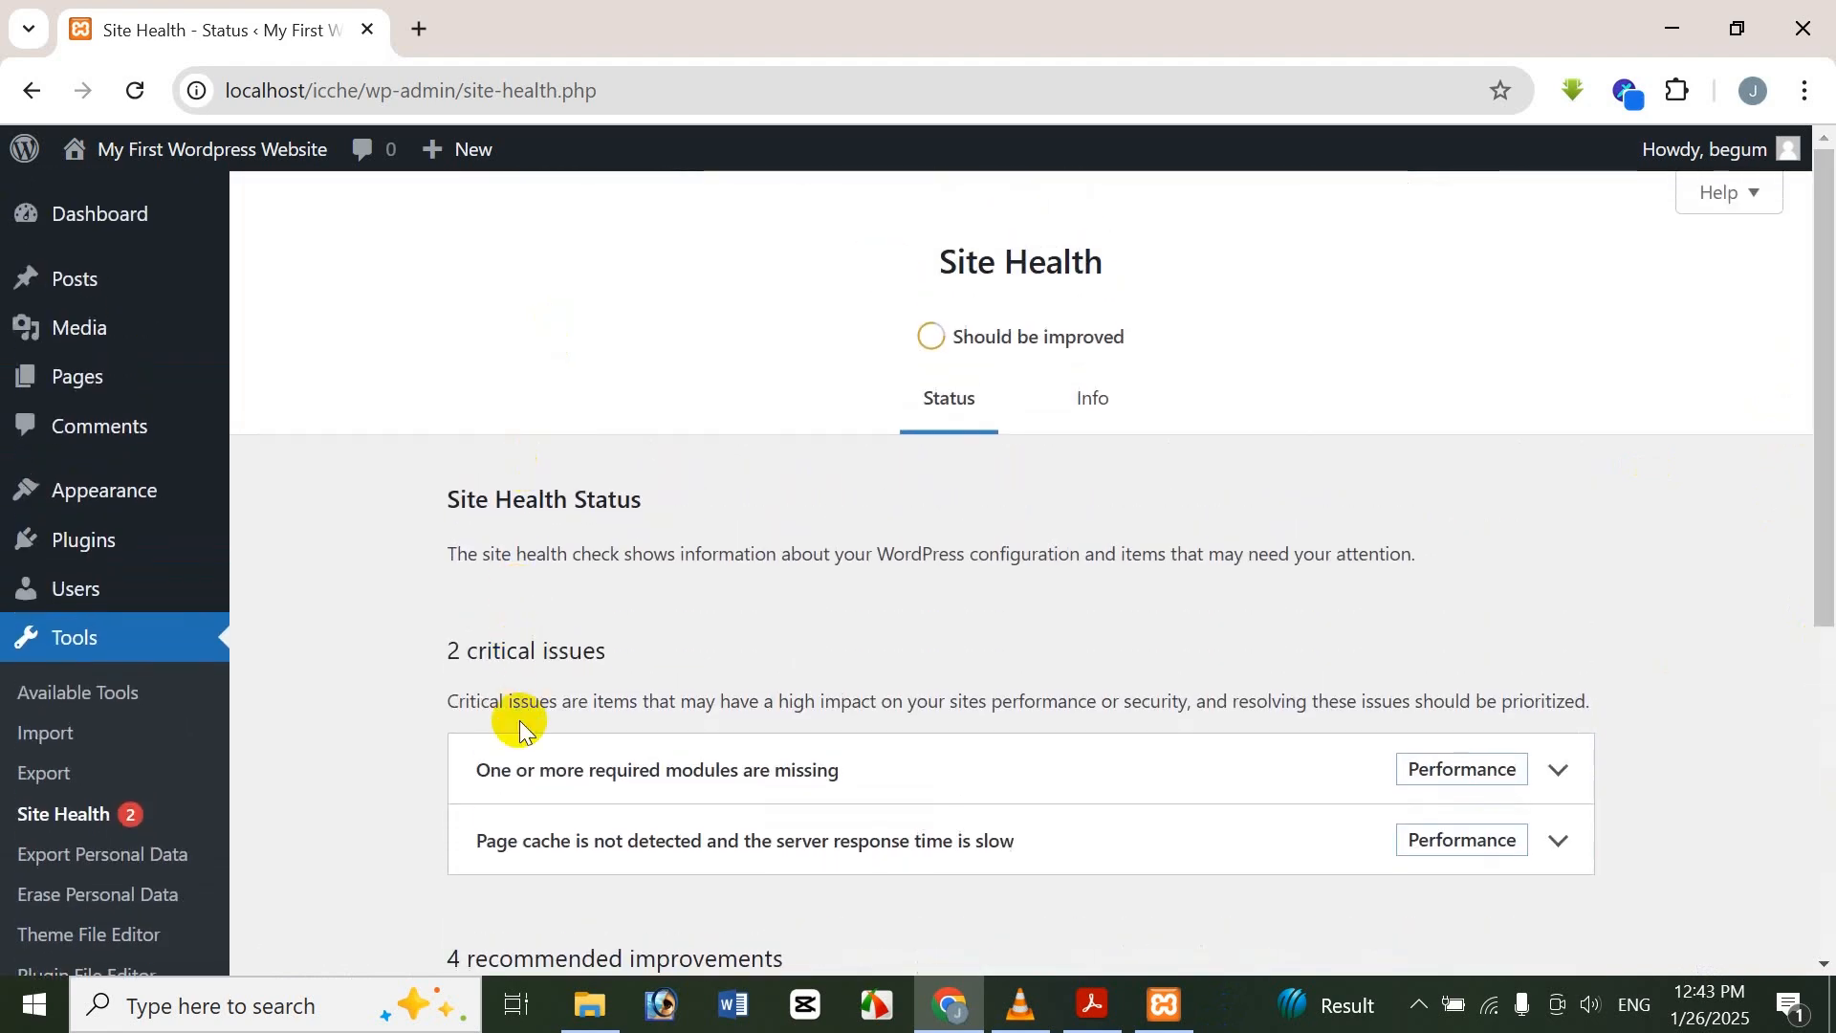
Reload Site Health, glance at the Plugin File Editor, then return to the Status page
left_click(124, 818)
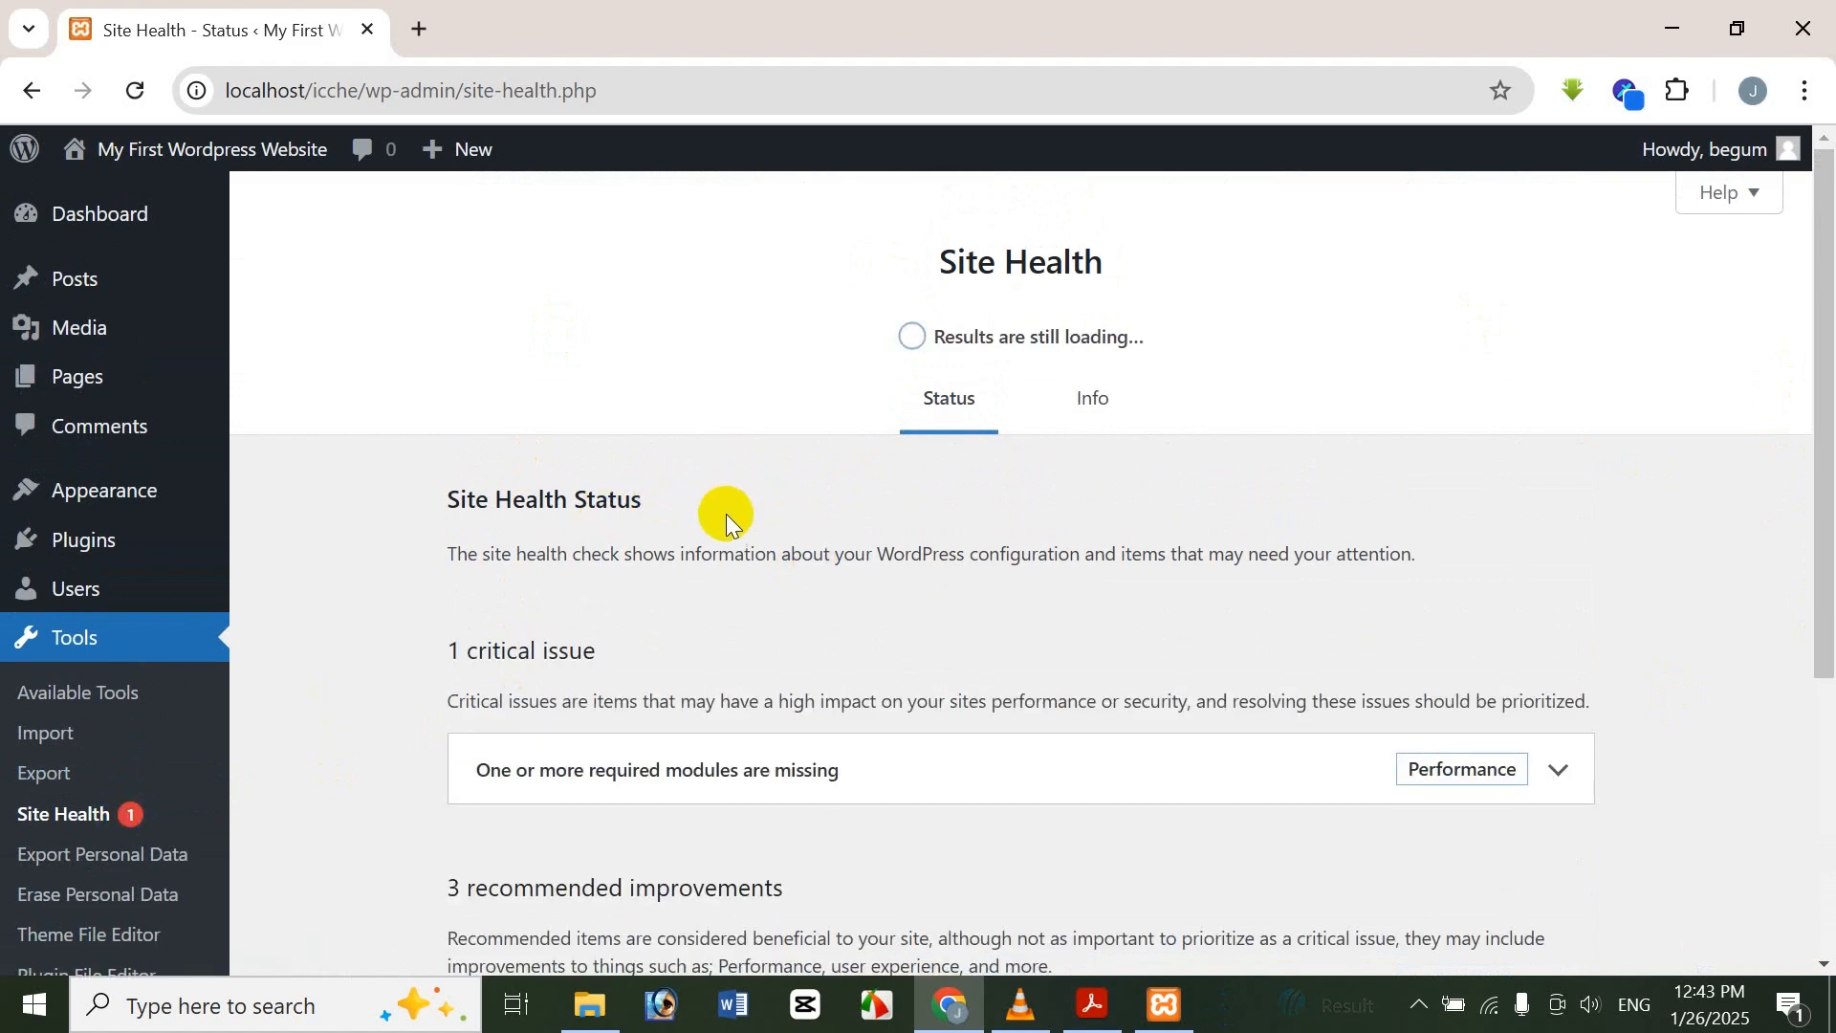
scroll(1157, 691, "down", 1)
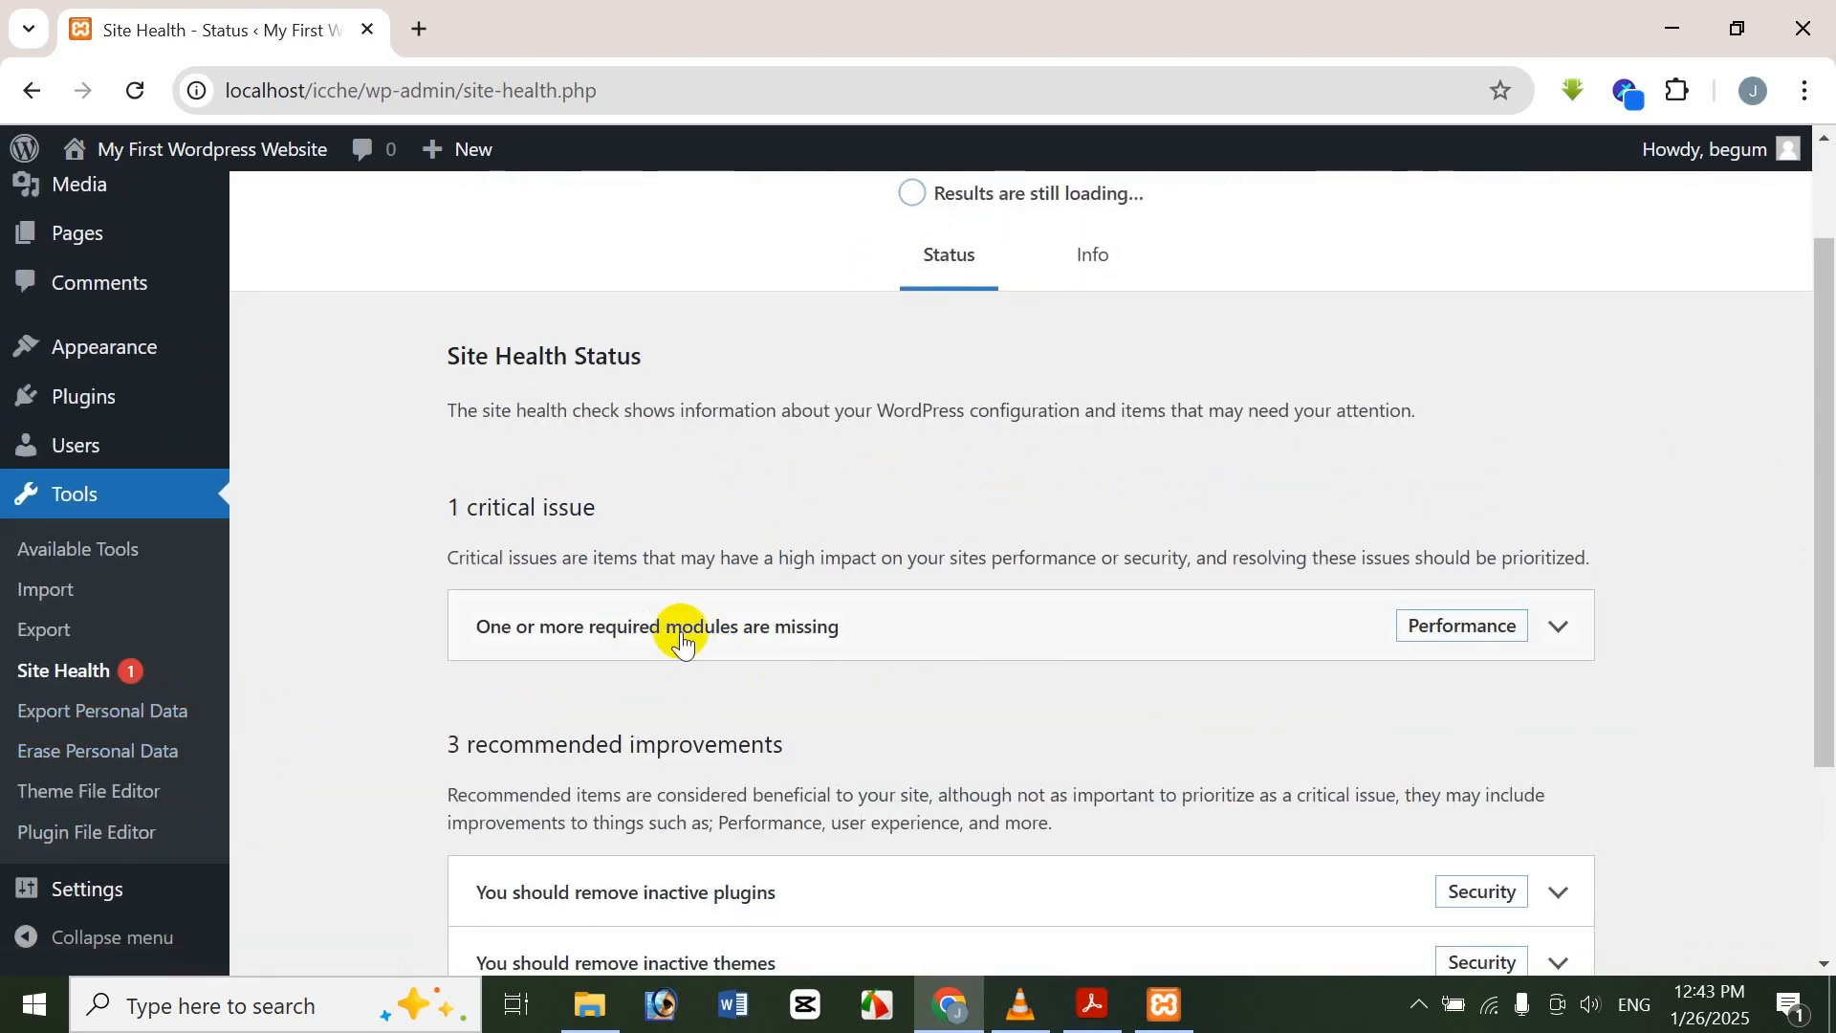
left_click(11, 681)
left_click(187, 835)
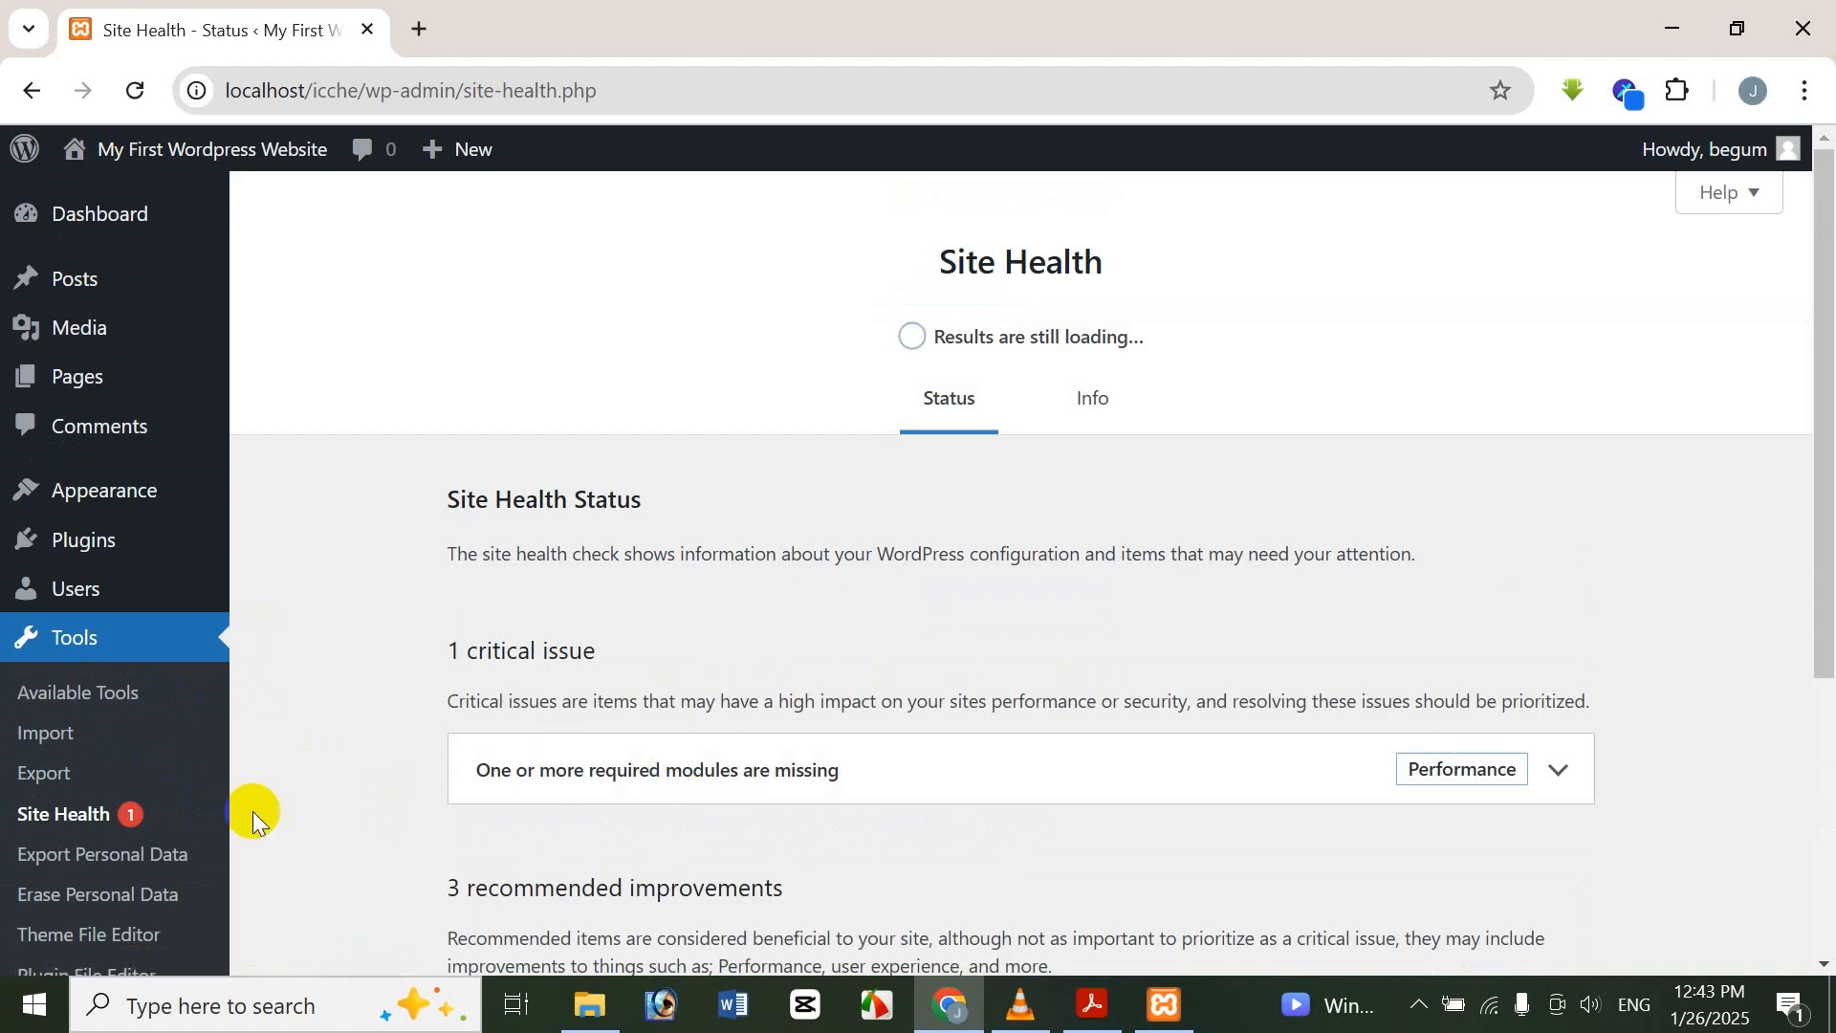
scroll(1808, 411, "down", 1)
scroll(1807, 410, "up", 1)
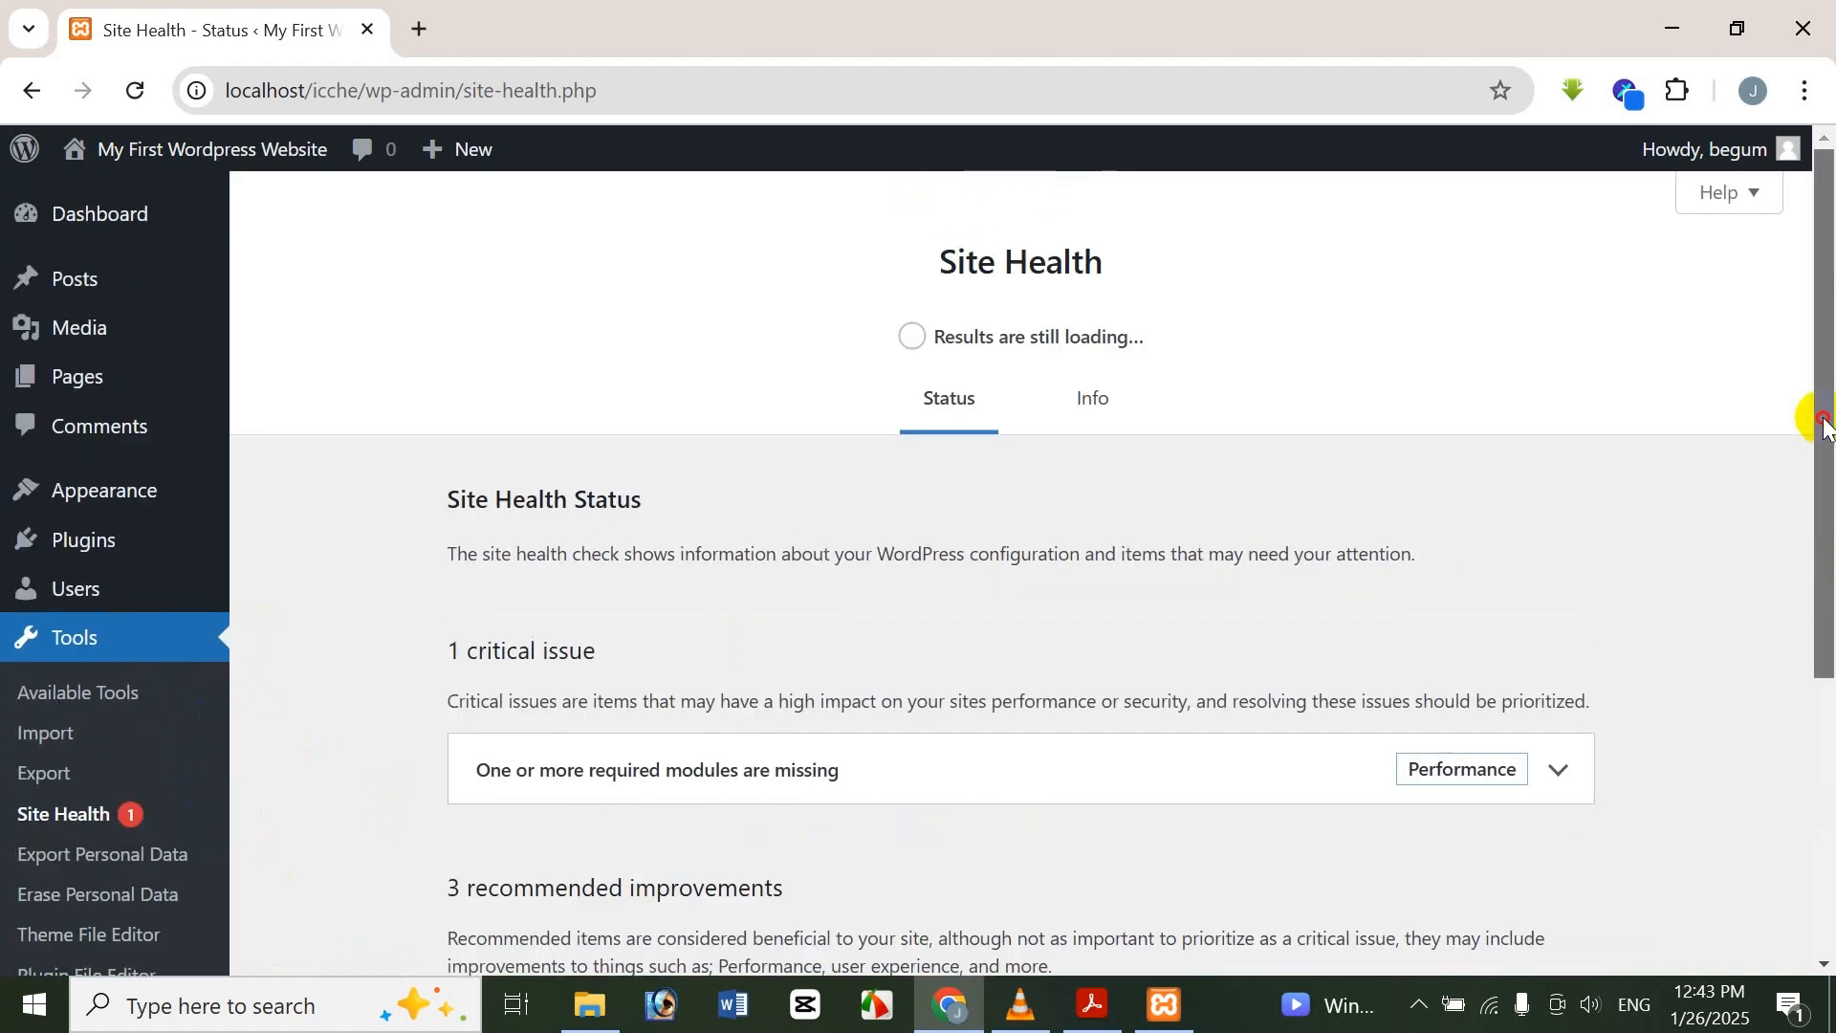
left_click(36, 821)
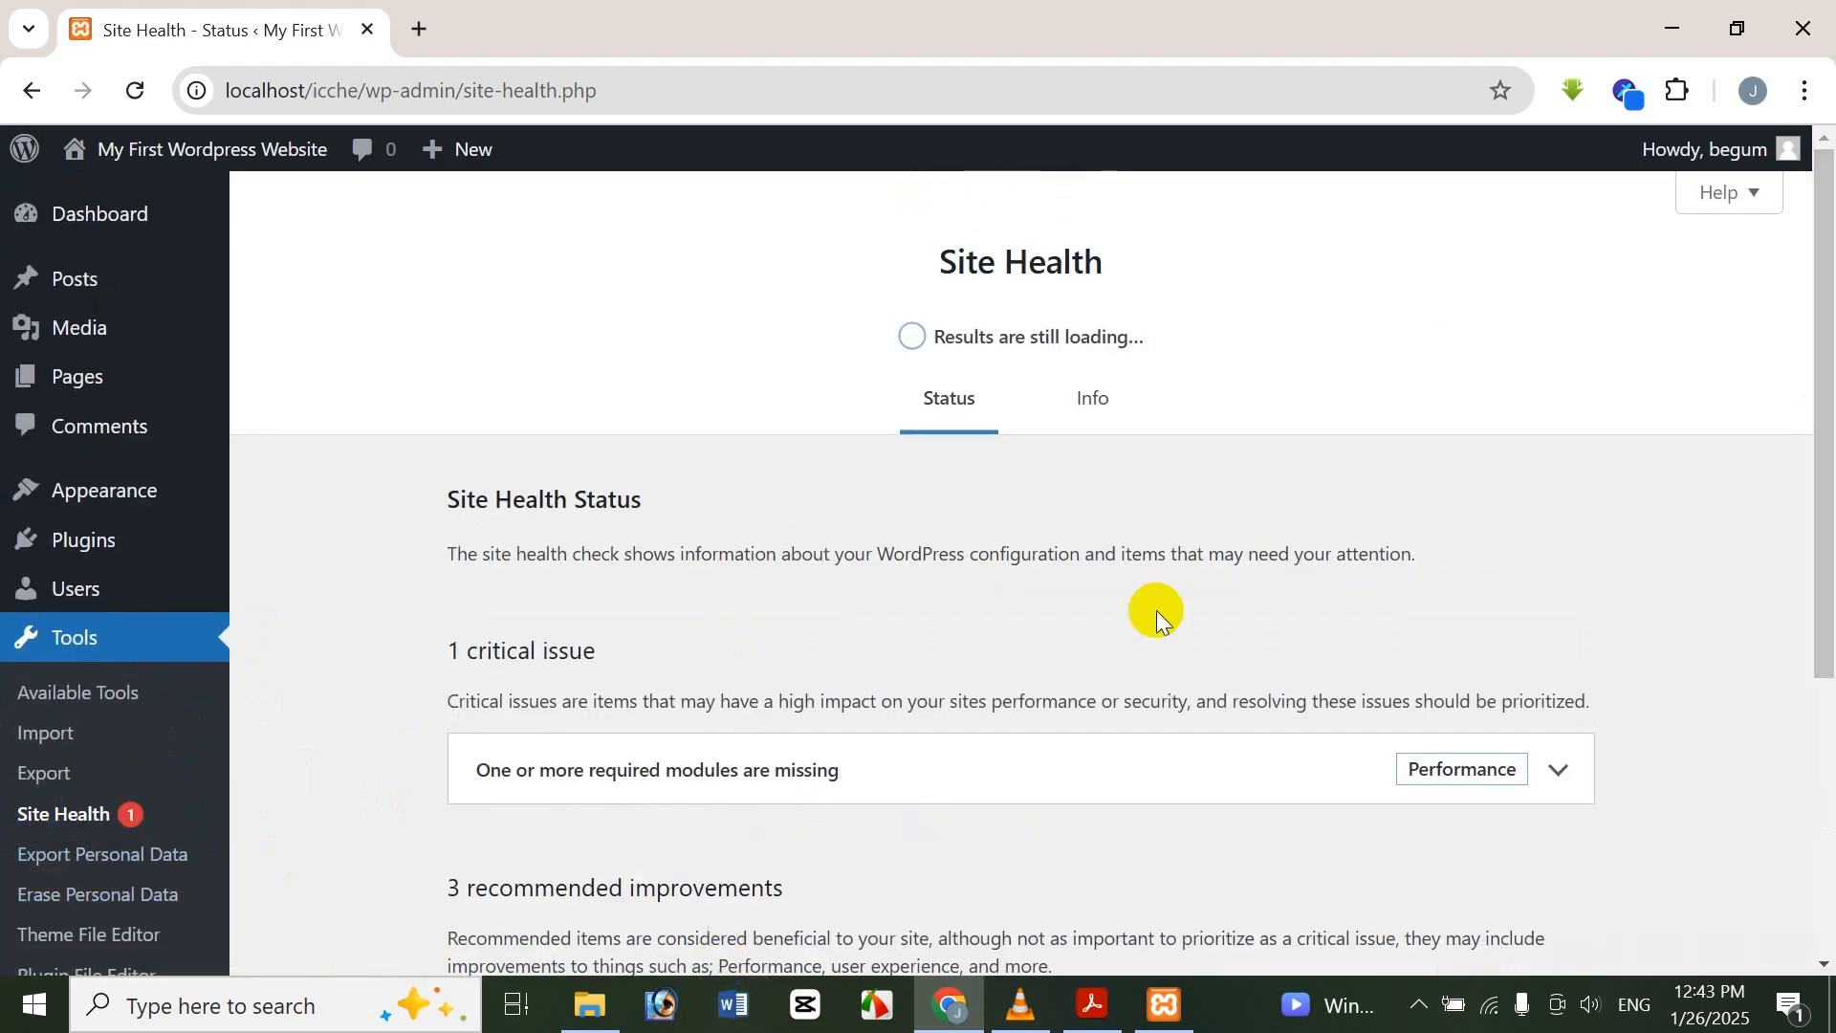
scroll(1816, 398, "down", 5)
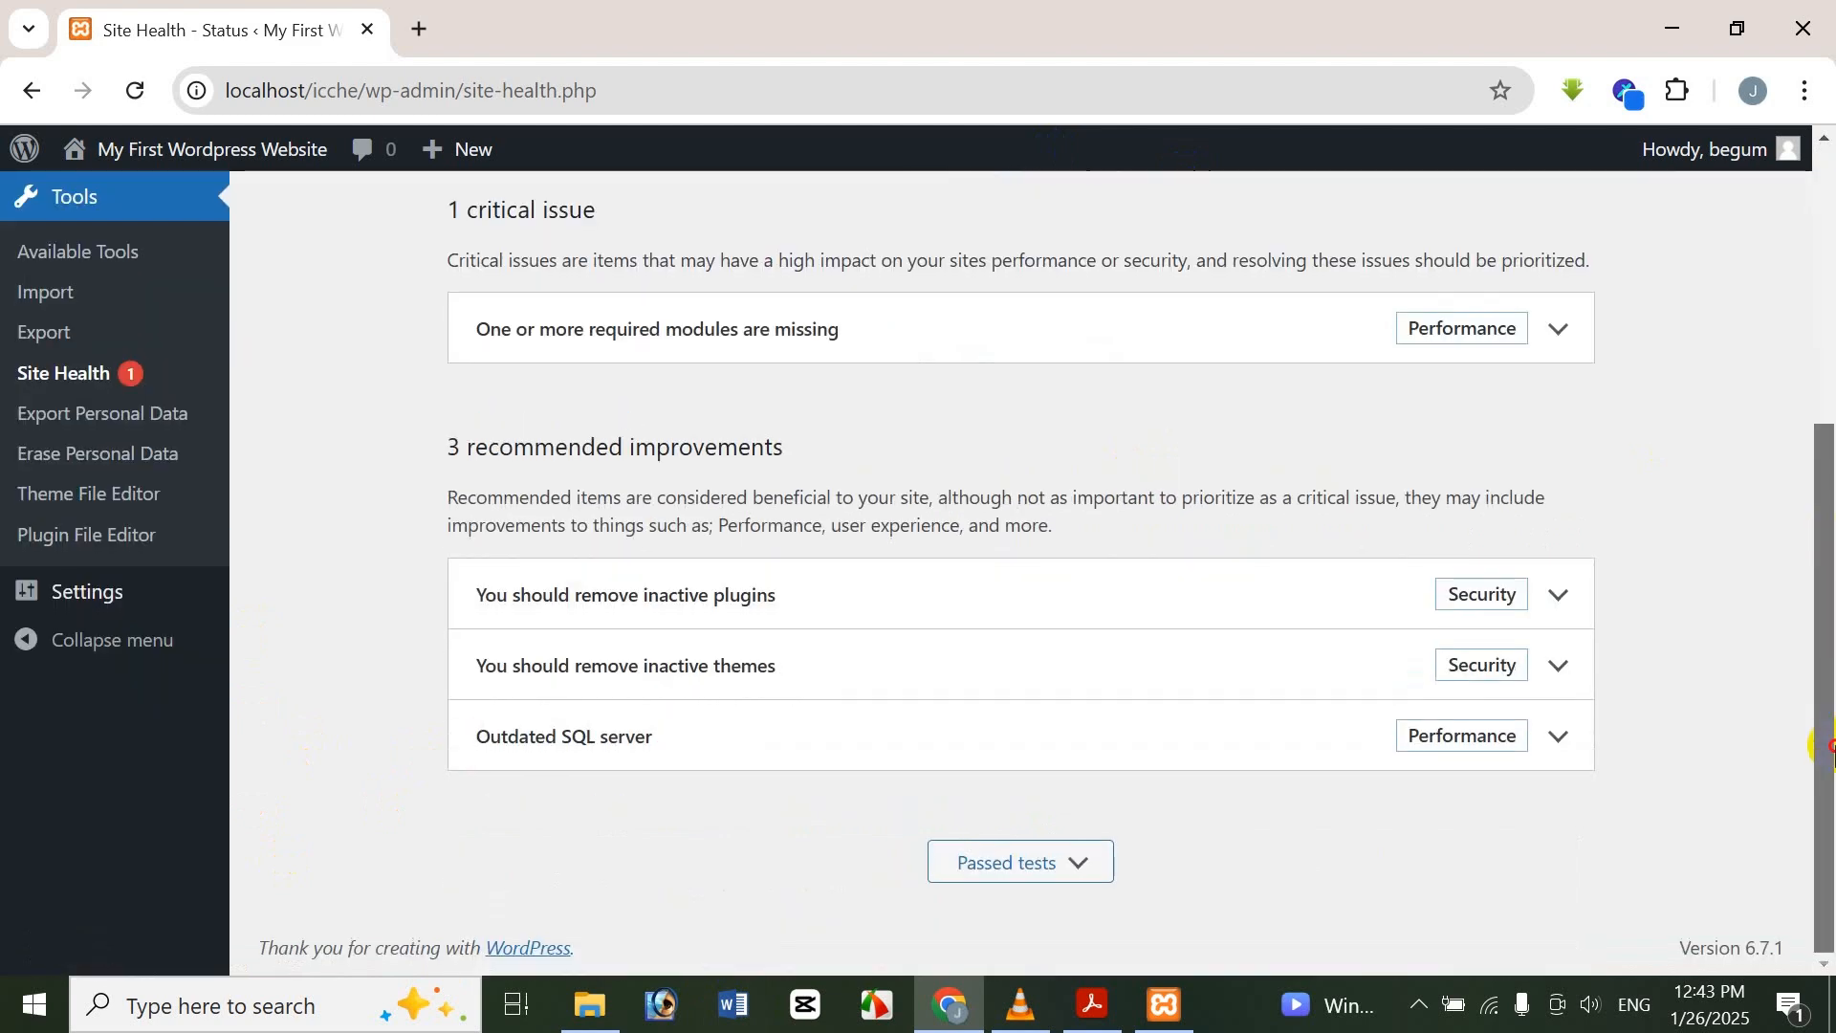
scroll(1816, 409, "up", 5)
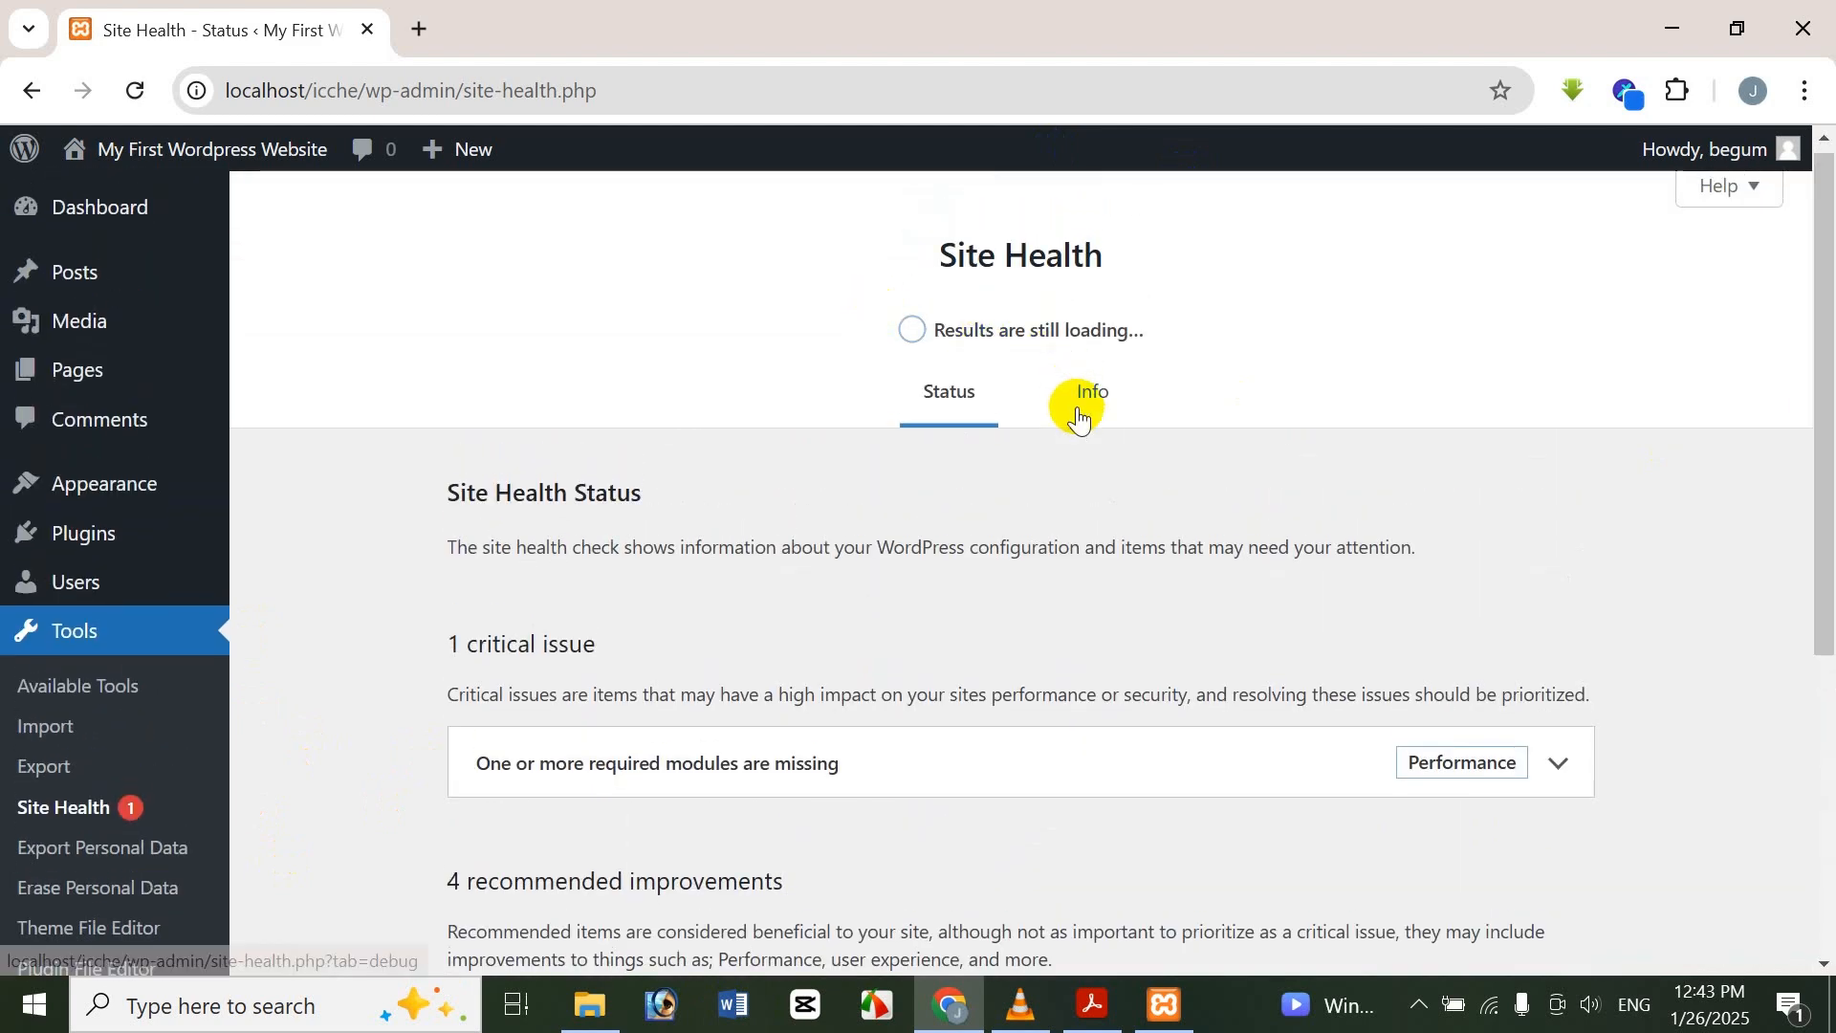
Open the Site Health Info tab and expand its WordPress section
left_click(1081, 395)
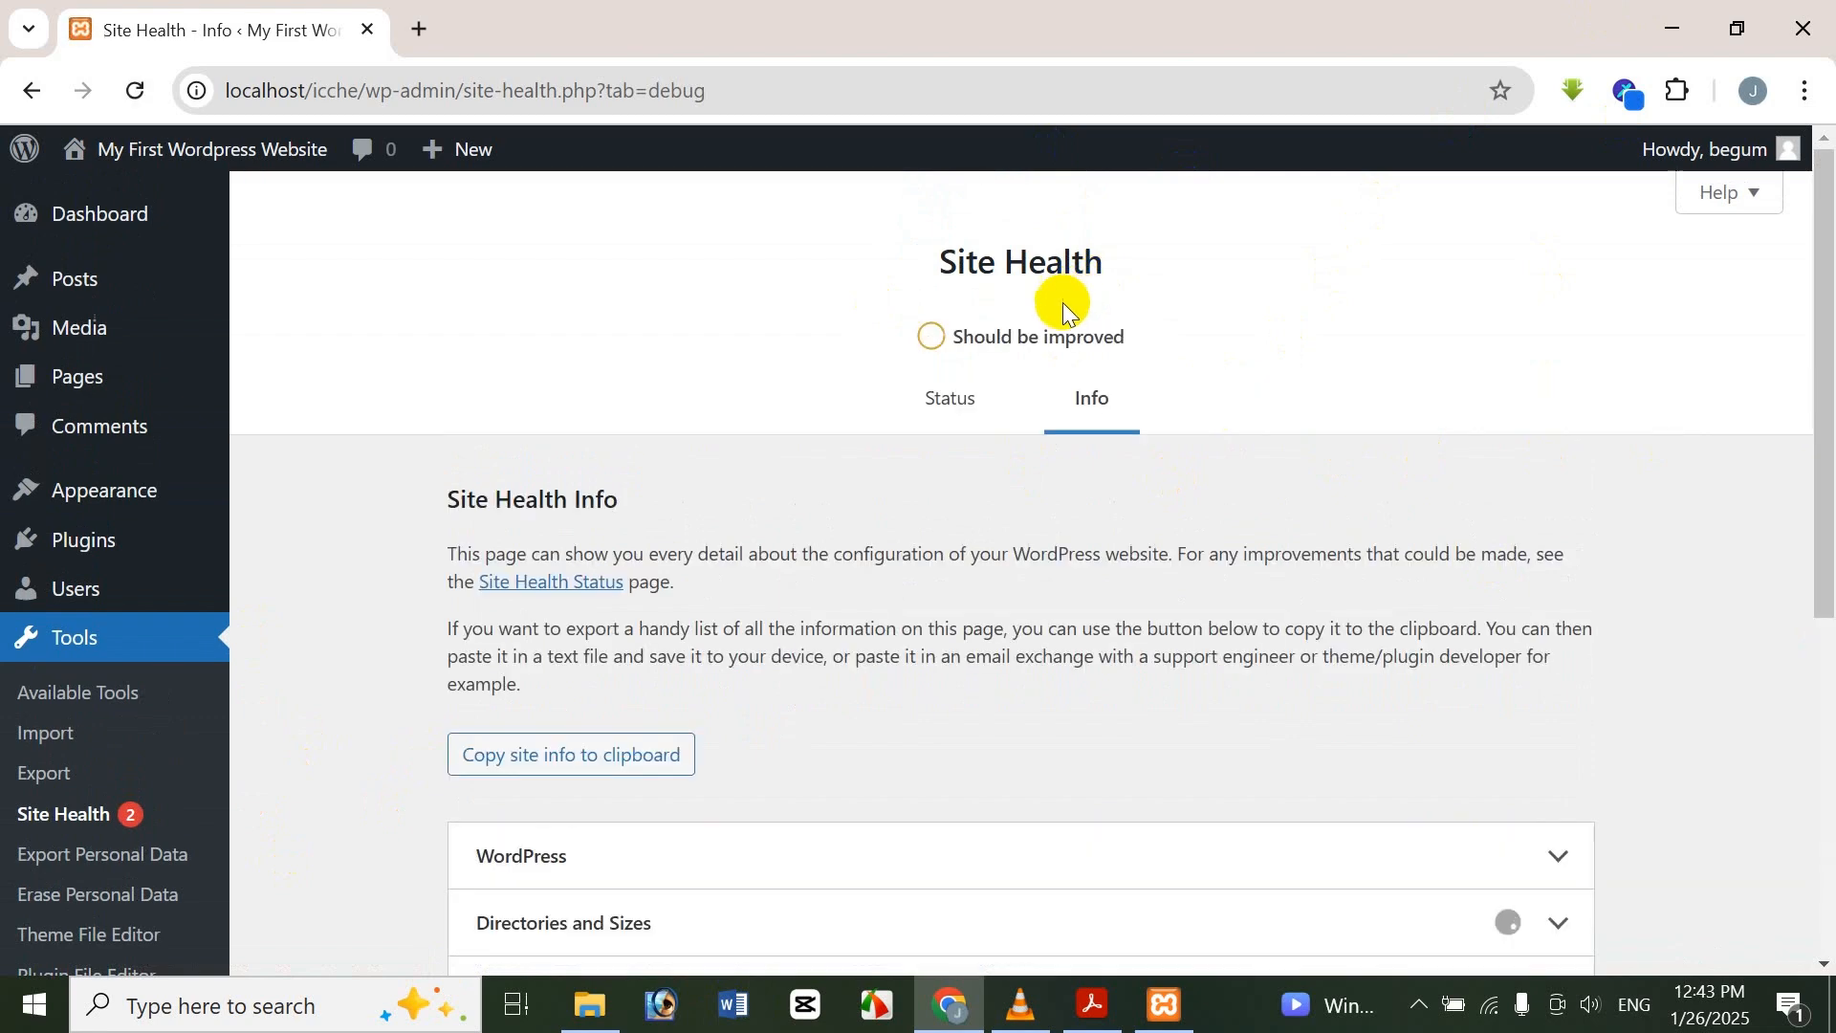
left_click_drag(1808, 377, 1799, 473)
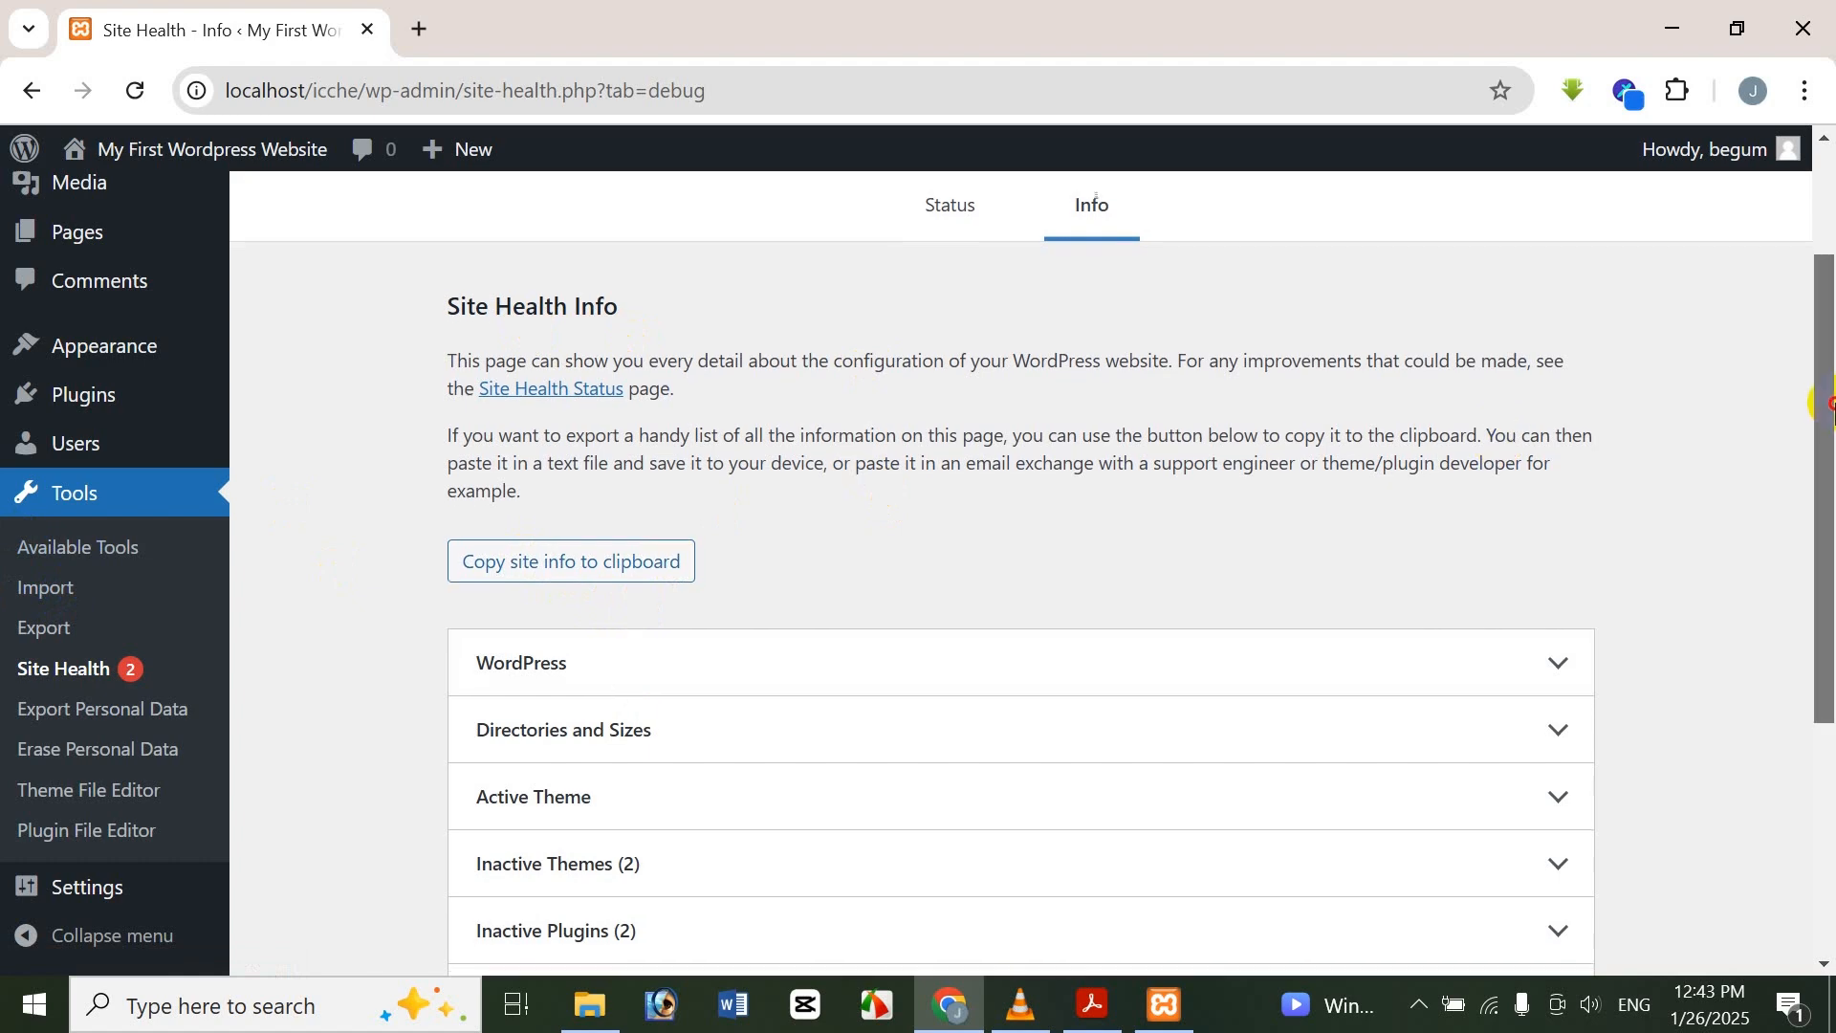
left_click_drag(1820, 402, 1765, 833)
scroll(1729, 594, "up", 5)
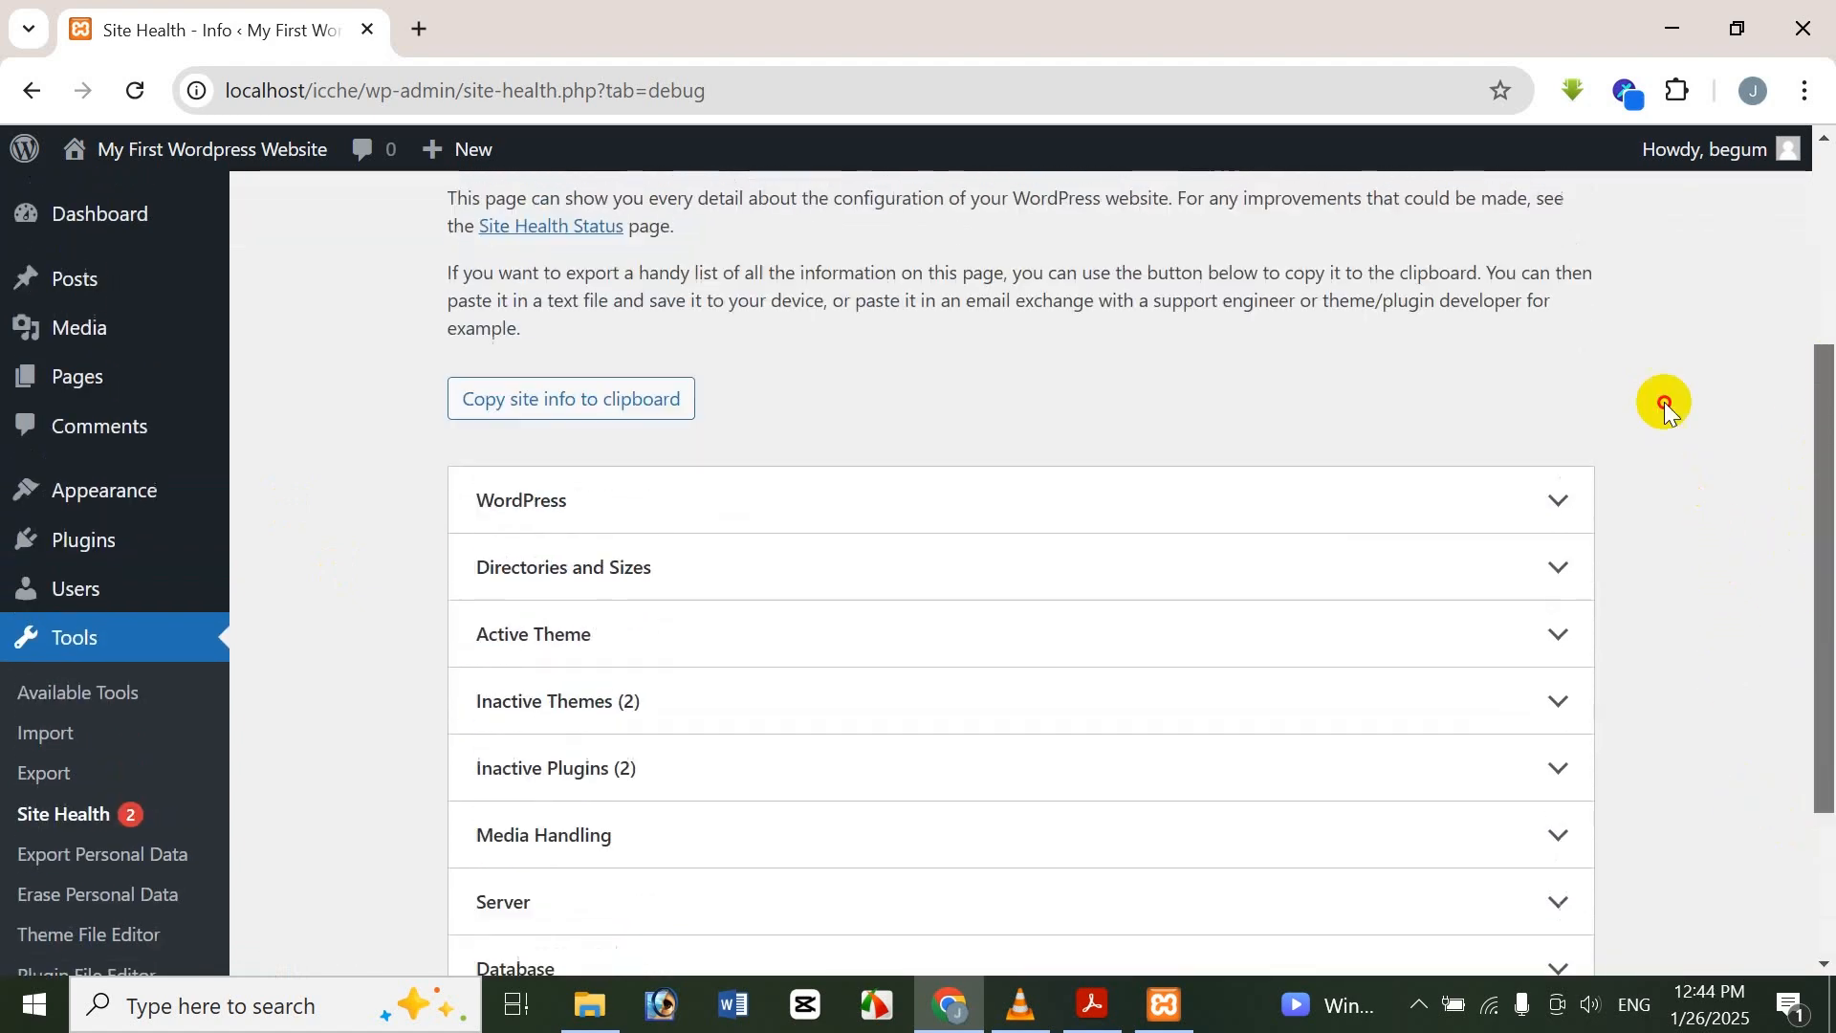
left_click(1559, 746)
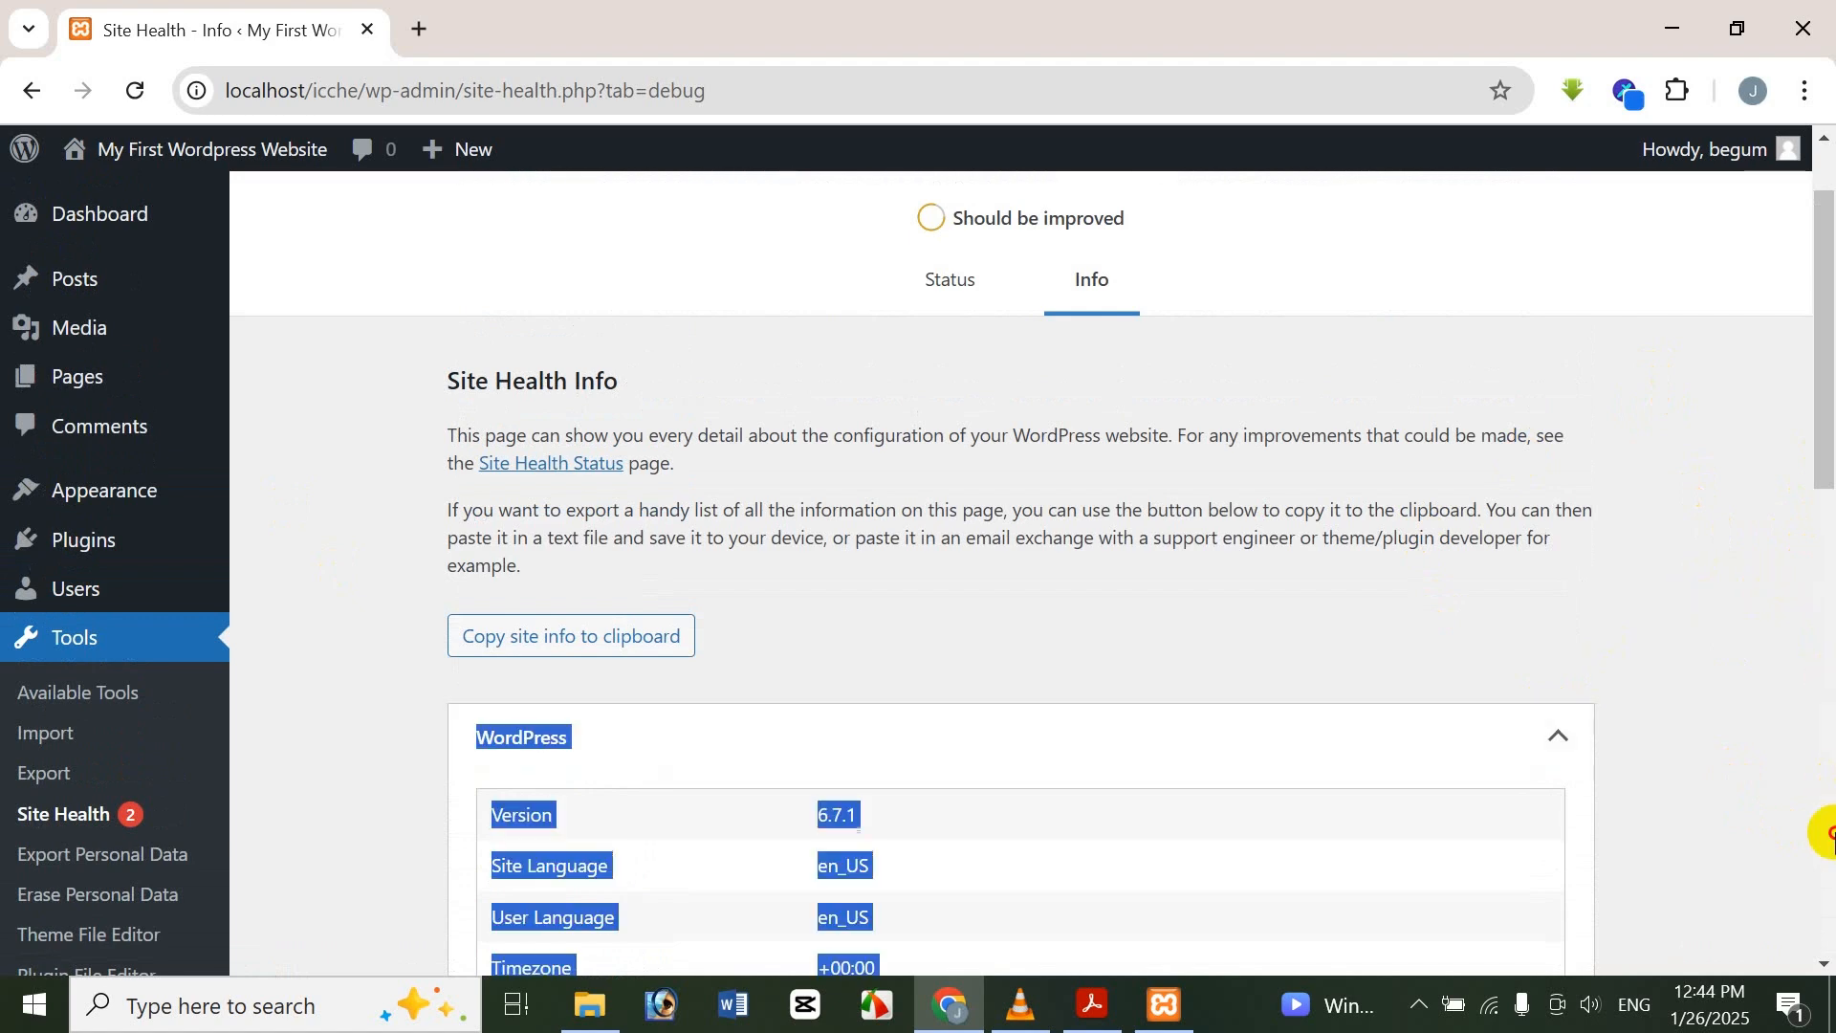
mouse_move(1829, 483)
left_mouse_down()
mouse_move(1816, 697)
mouse_move(1770, 427)
mouse_move(1709, 344)
left_mouse_up()
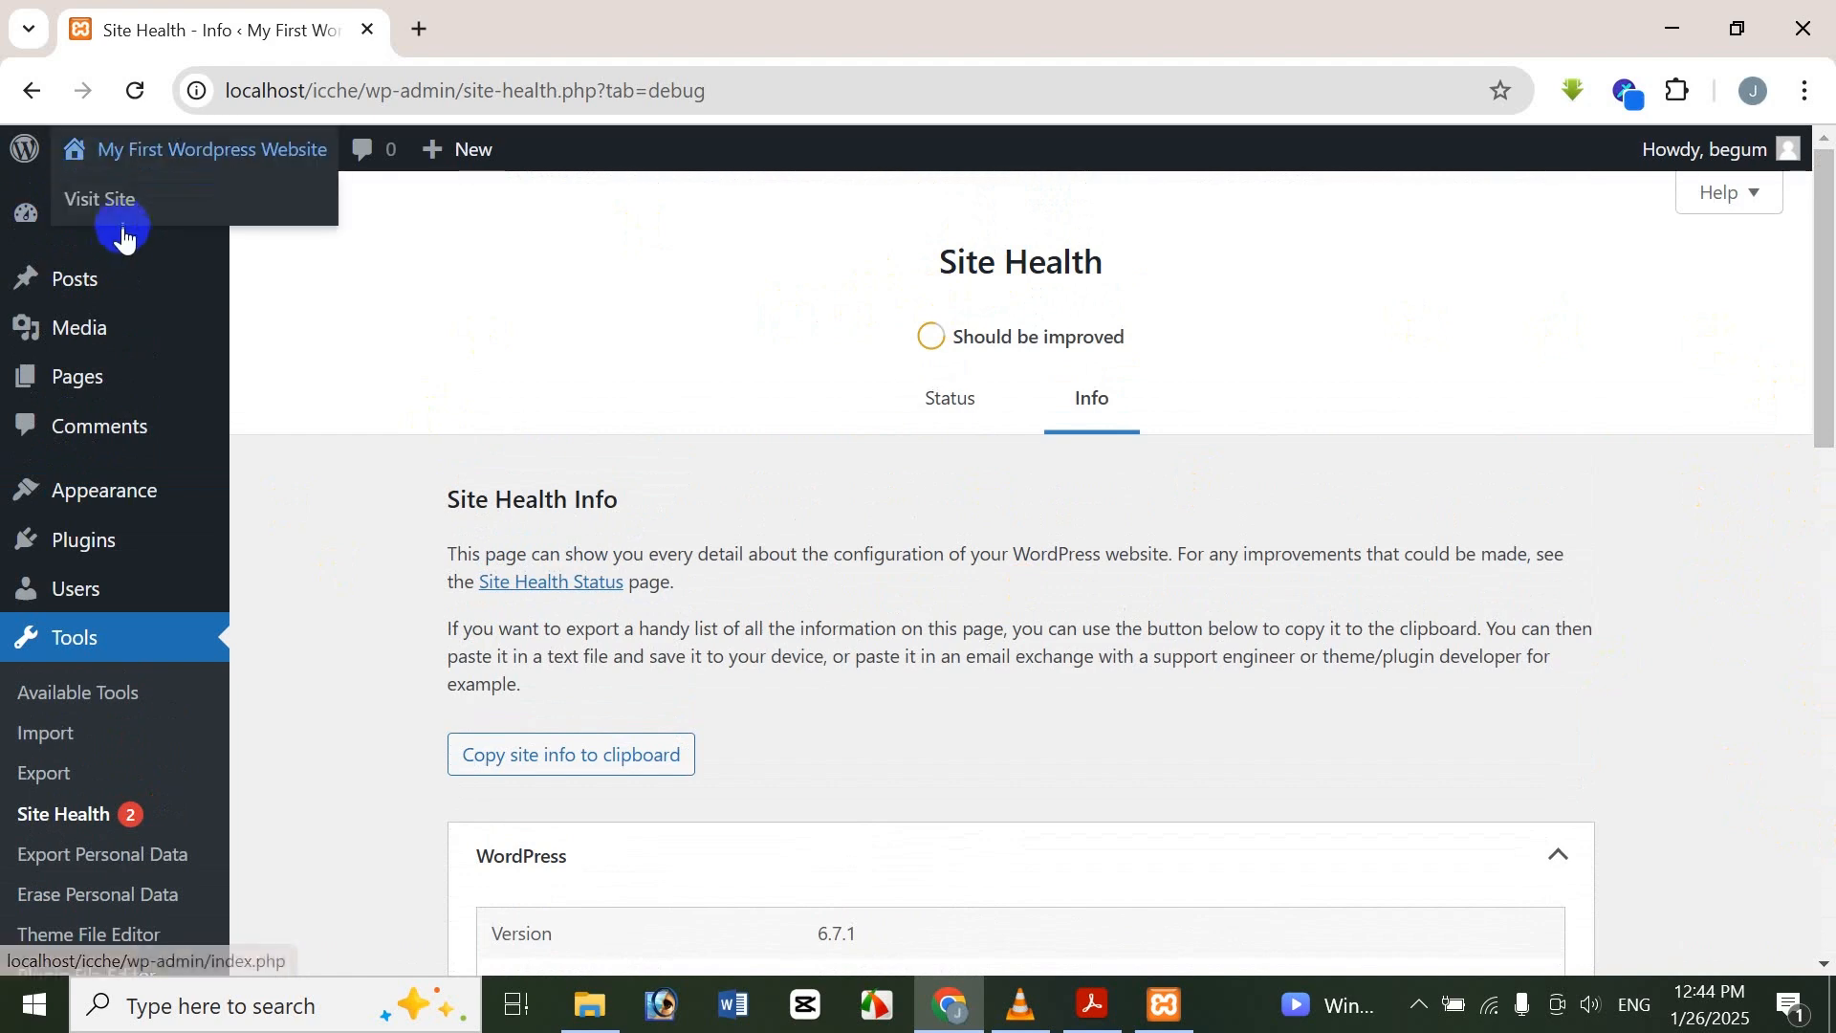
Return to Dashboard Home, where Site Health Status reads 'Should be improved' with 6 items
left_click(118, 222)
left_click(281, 227)
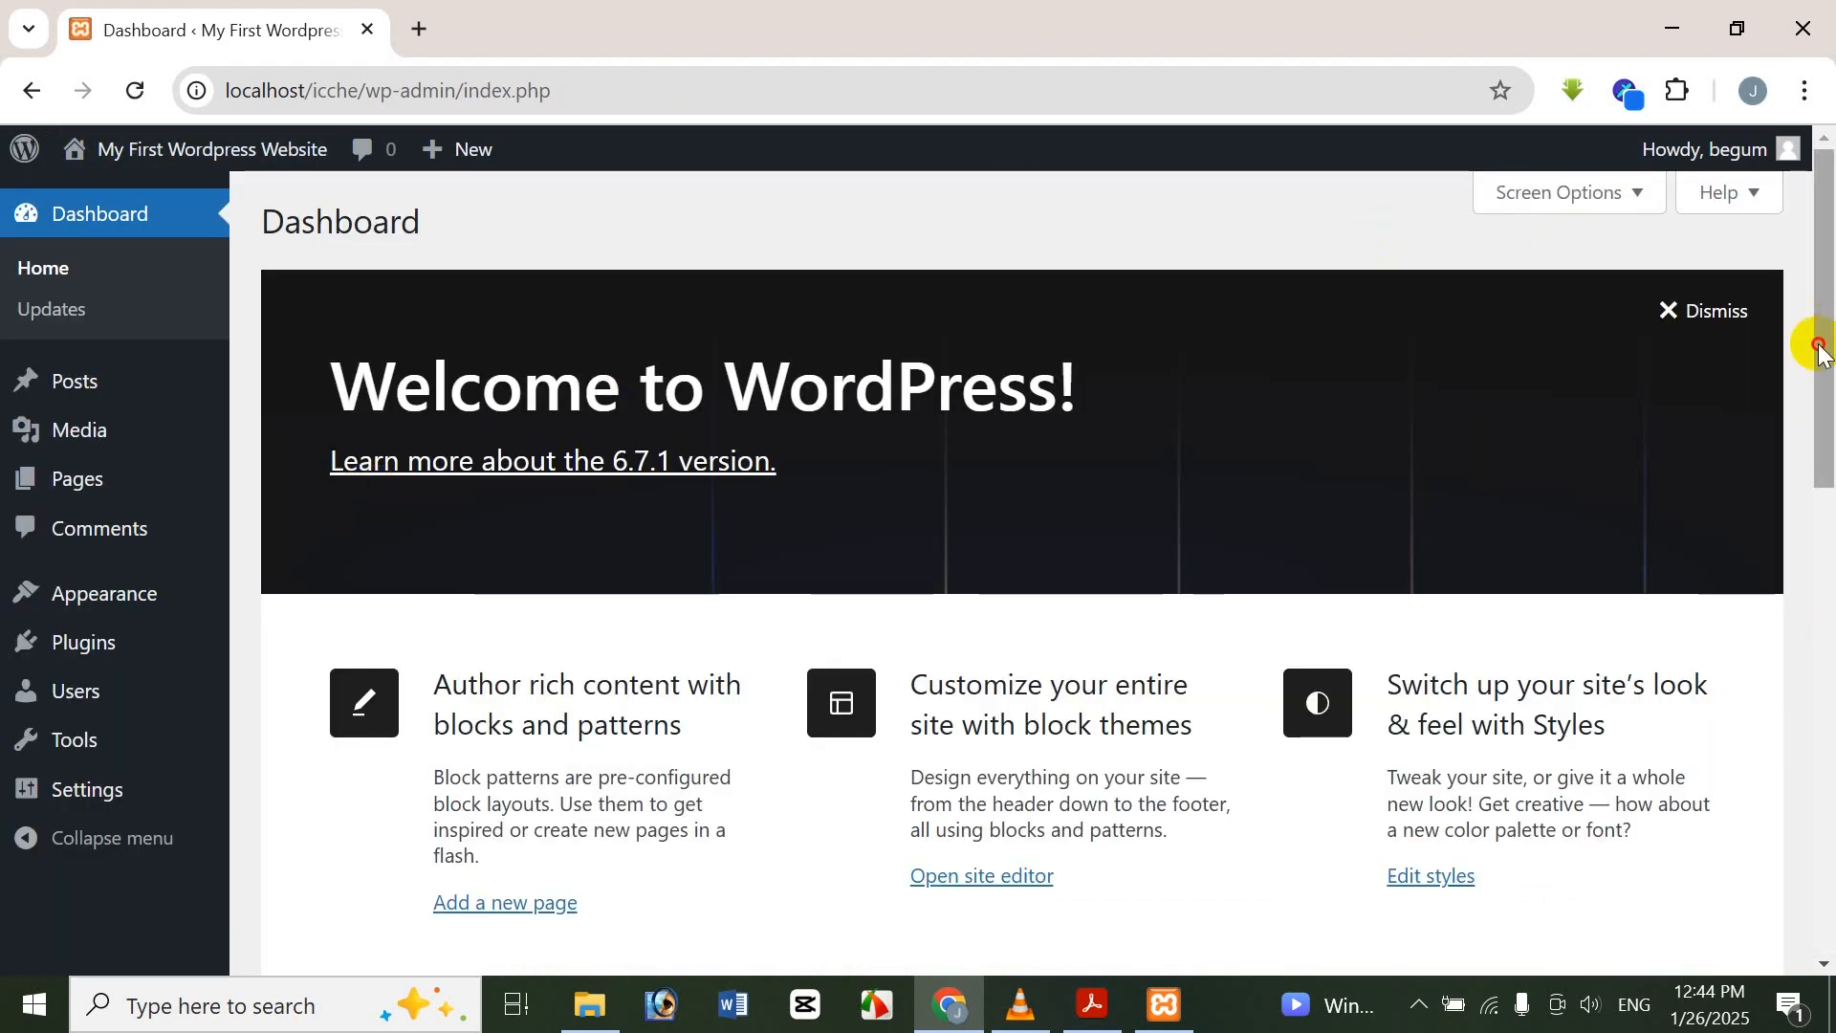
left_click_drag(1816, 341, 1782, 547)
scroll(1781, 547, "down", 1)
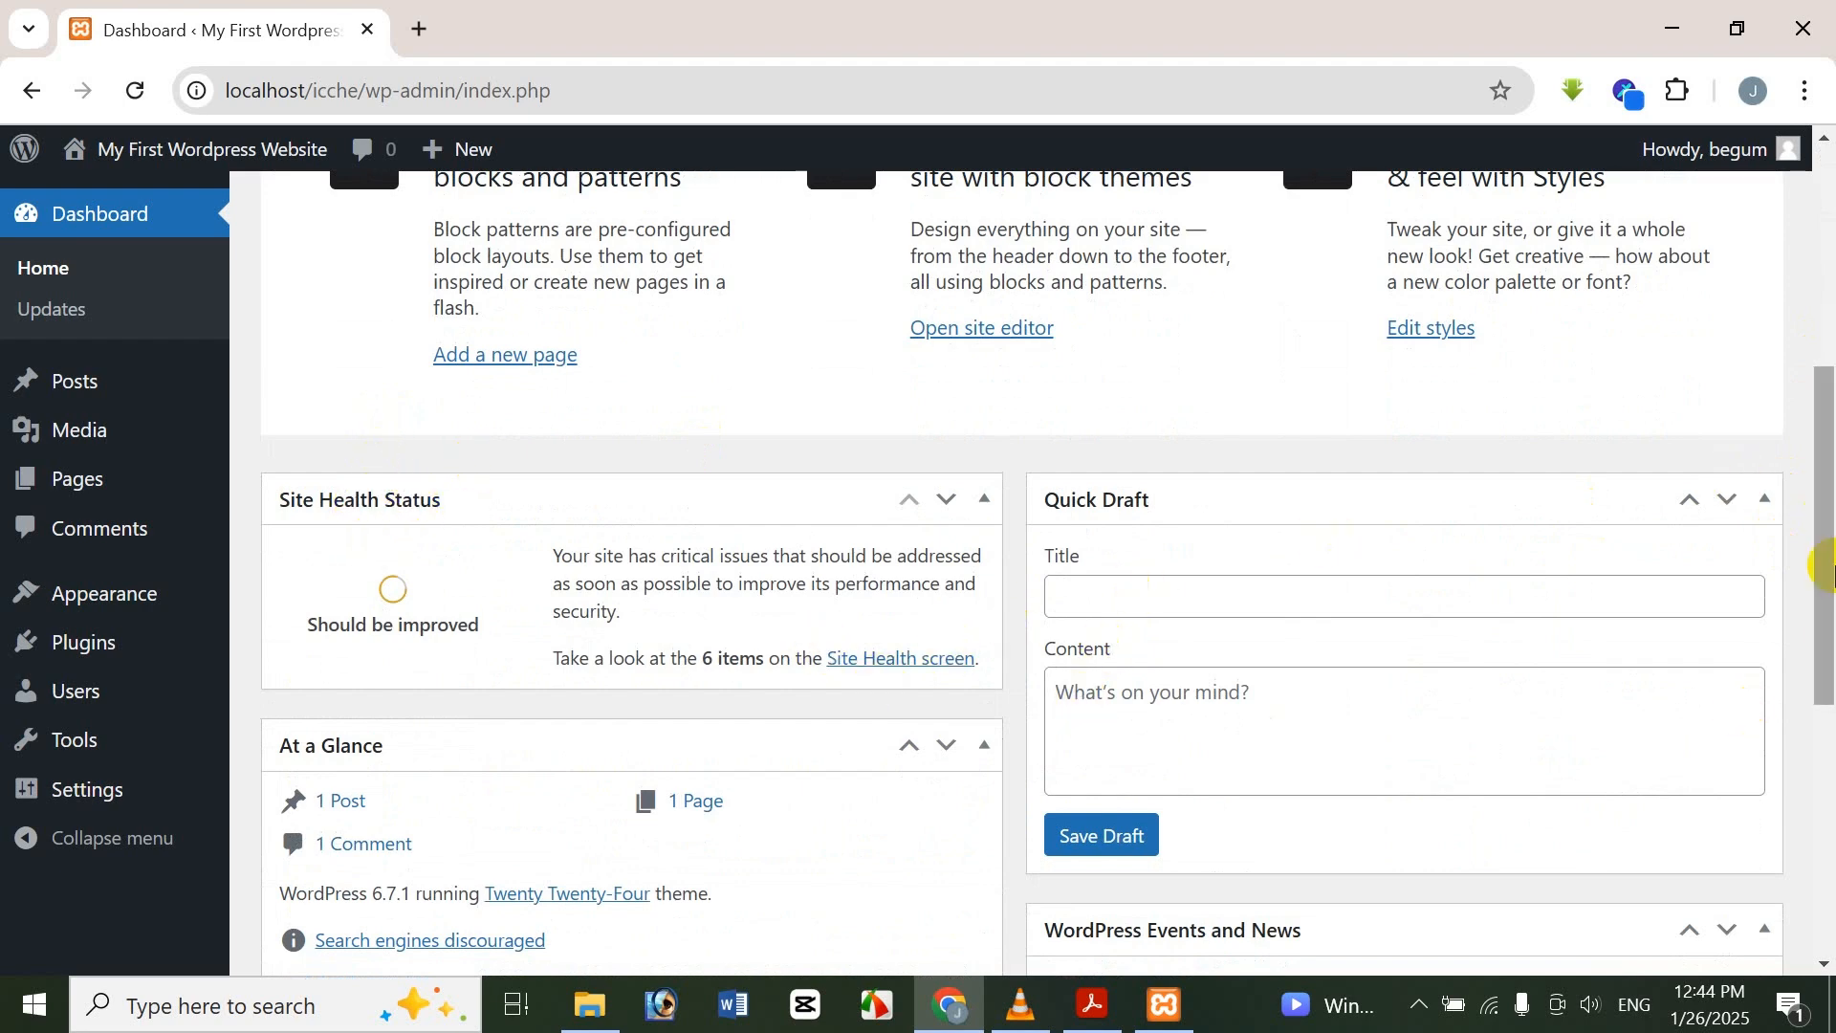
scroll(1827, 569, "down", 2)
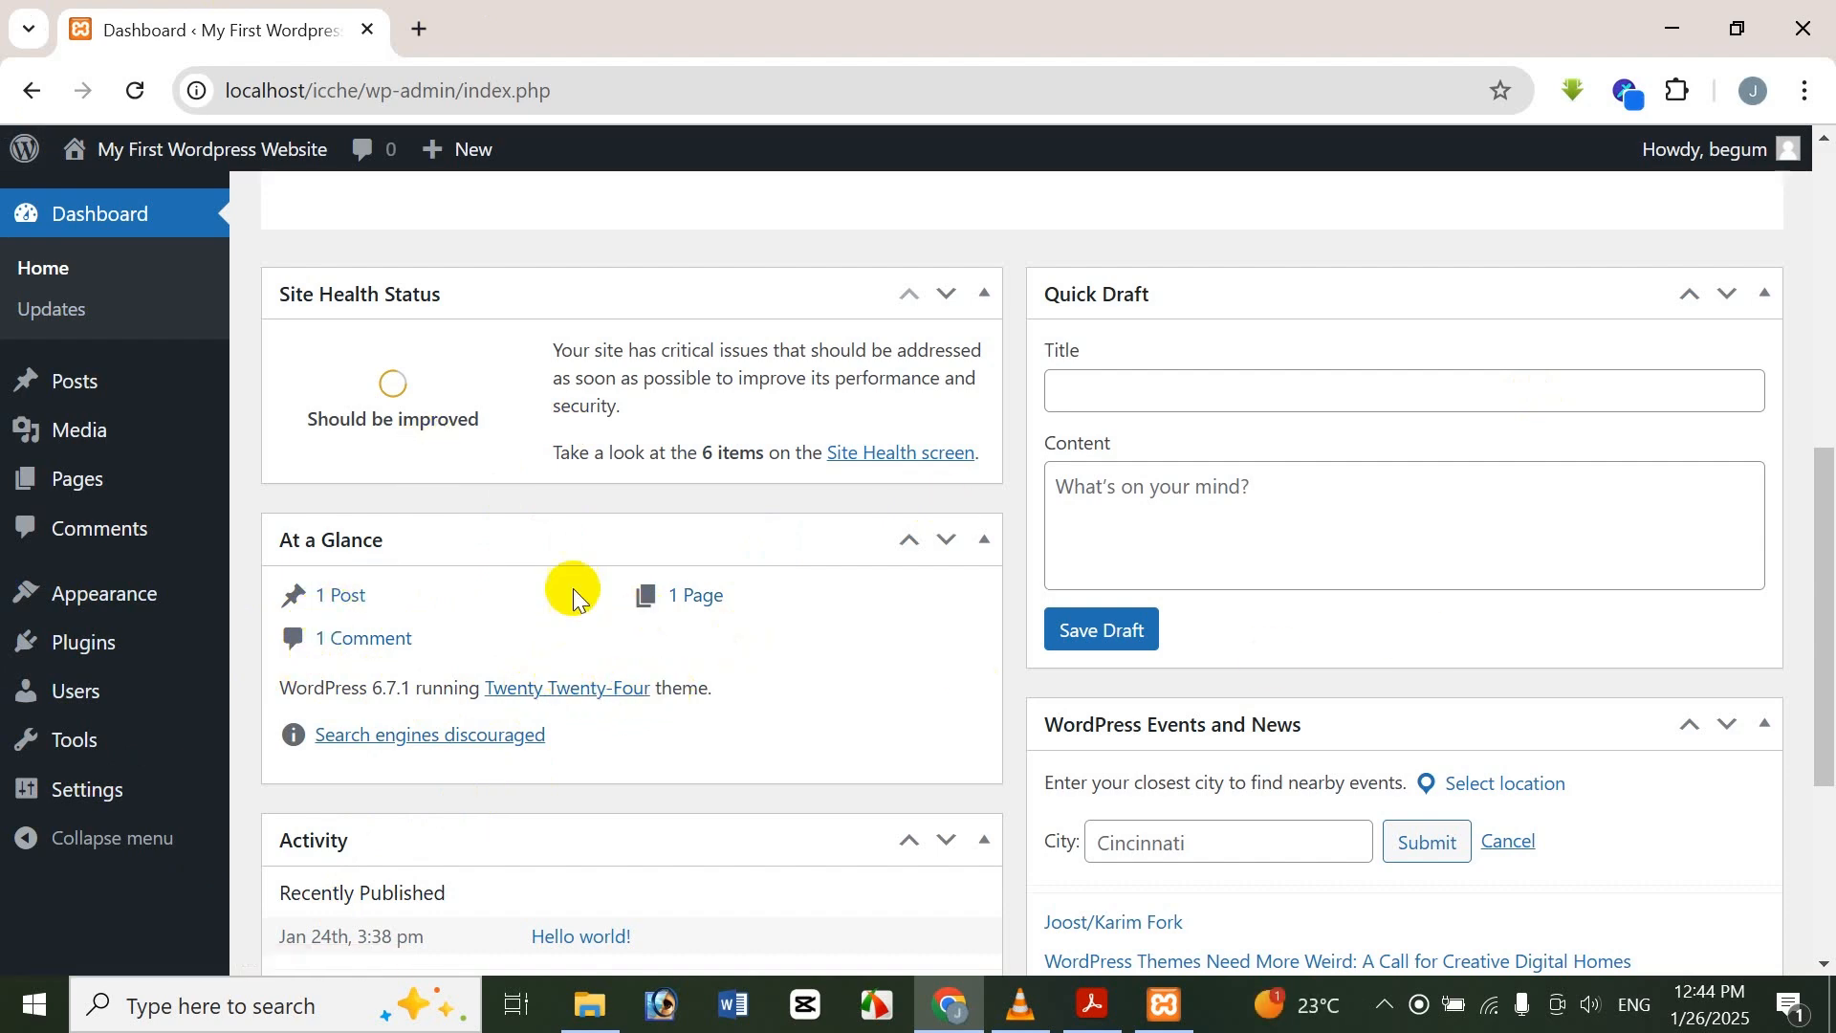
scroll(1816, 460, "up", 5)
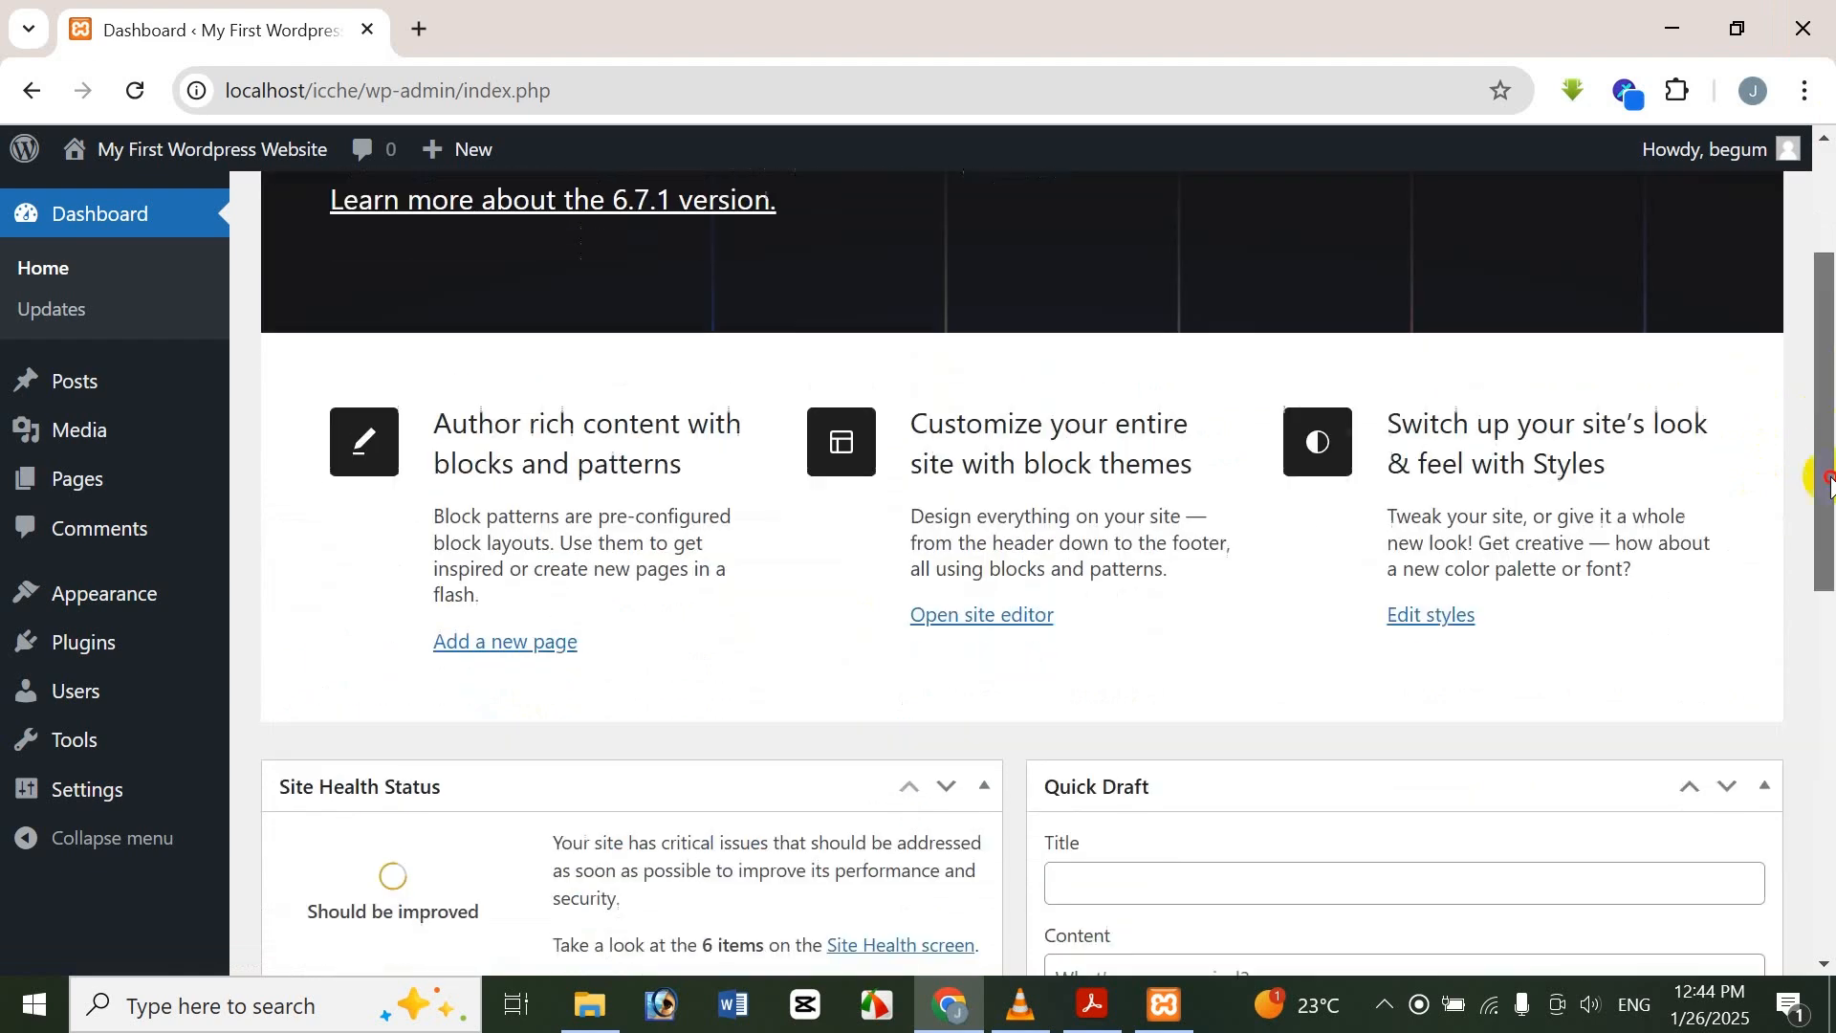
scroll(1812, 476, "down", 5)
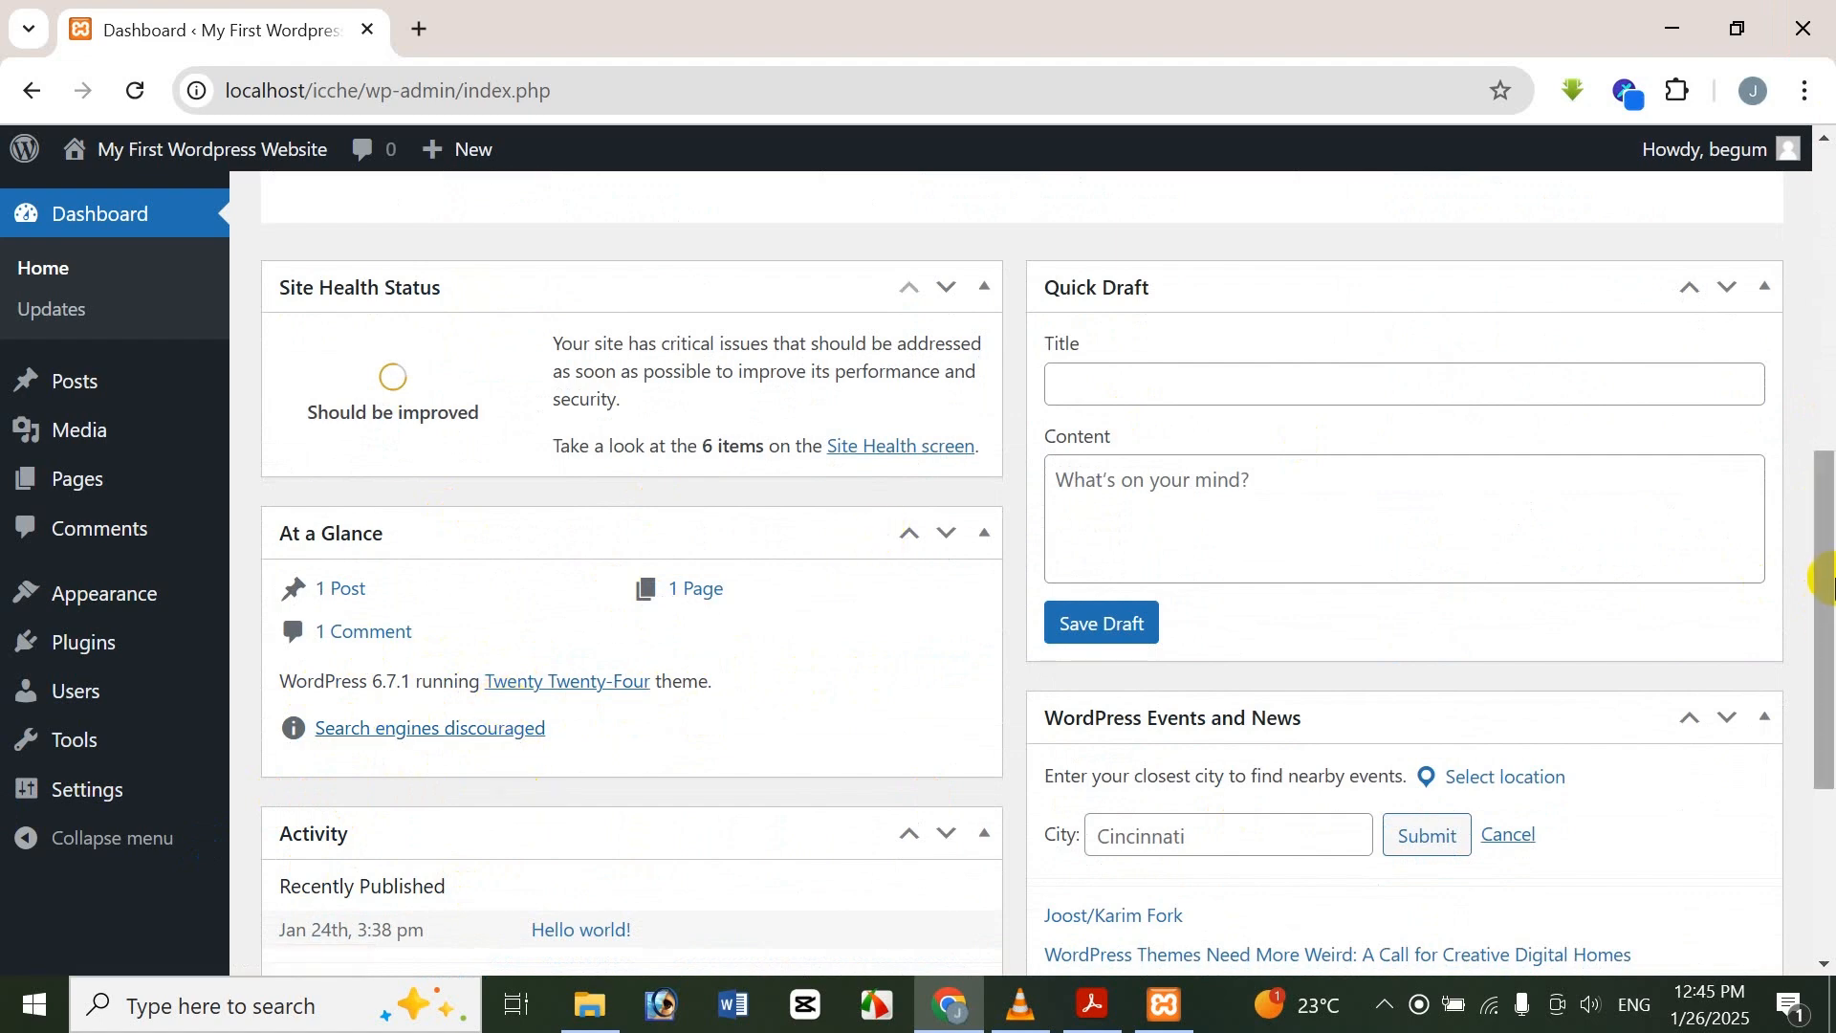
left_click_drag(1828, 579, 1795, 783)
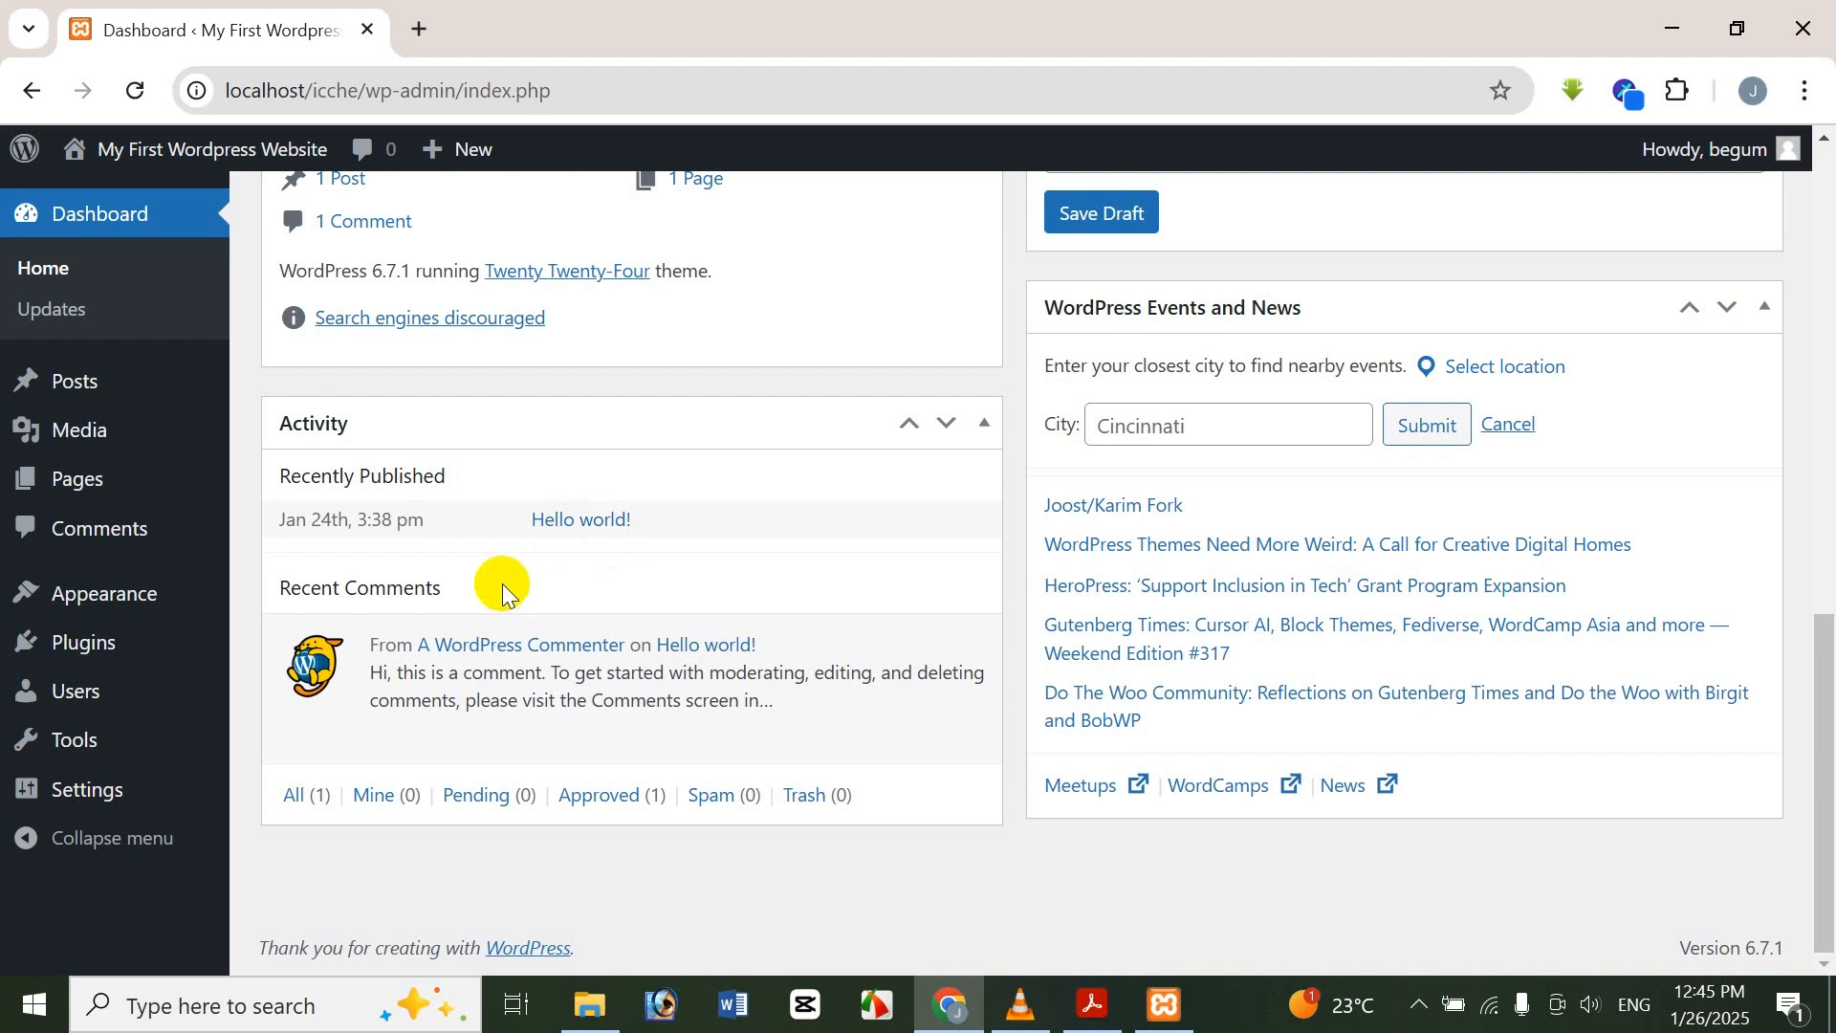
mouse_move(460, 686)
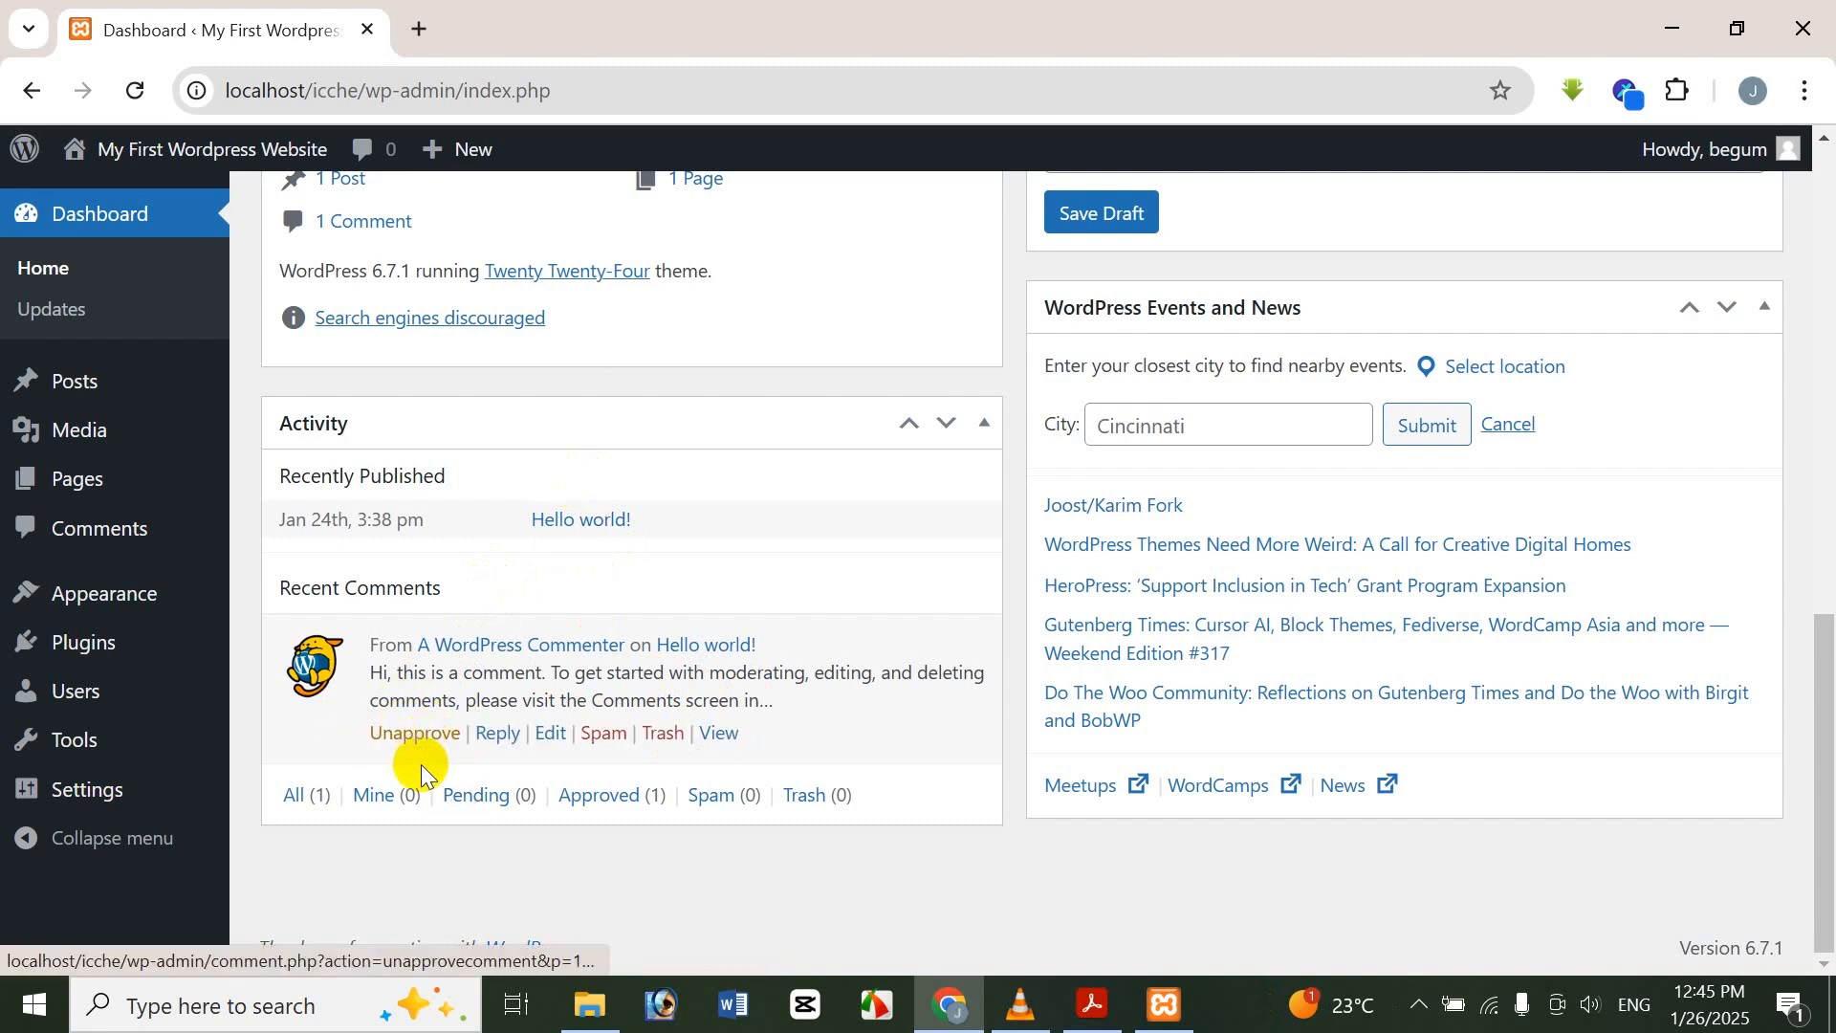
left_click(148, 494)
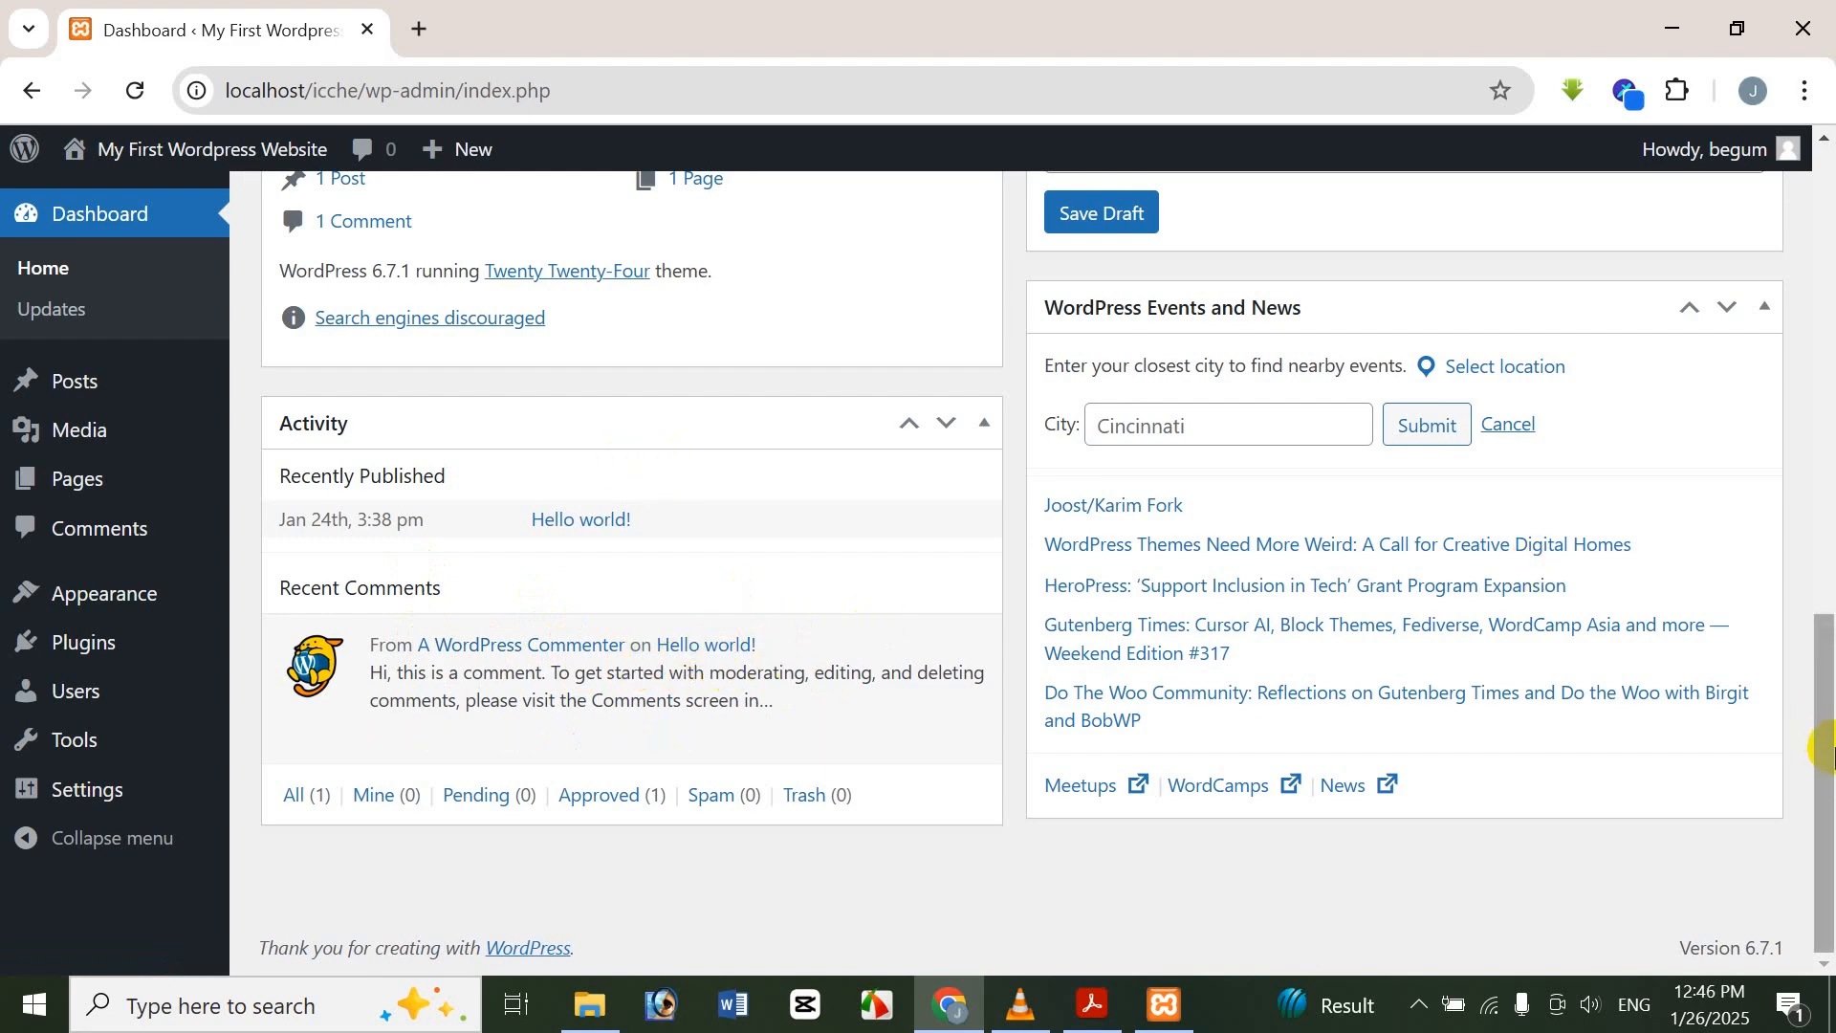
left_click_drag(1826, 748, 1828, 497)
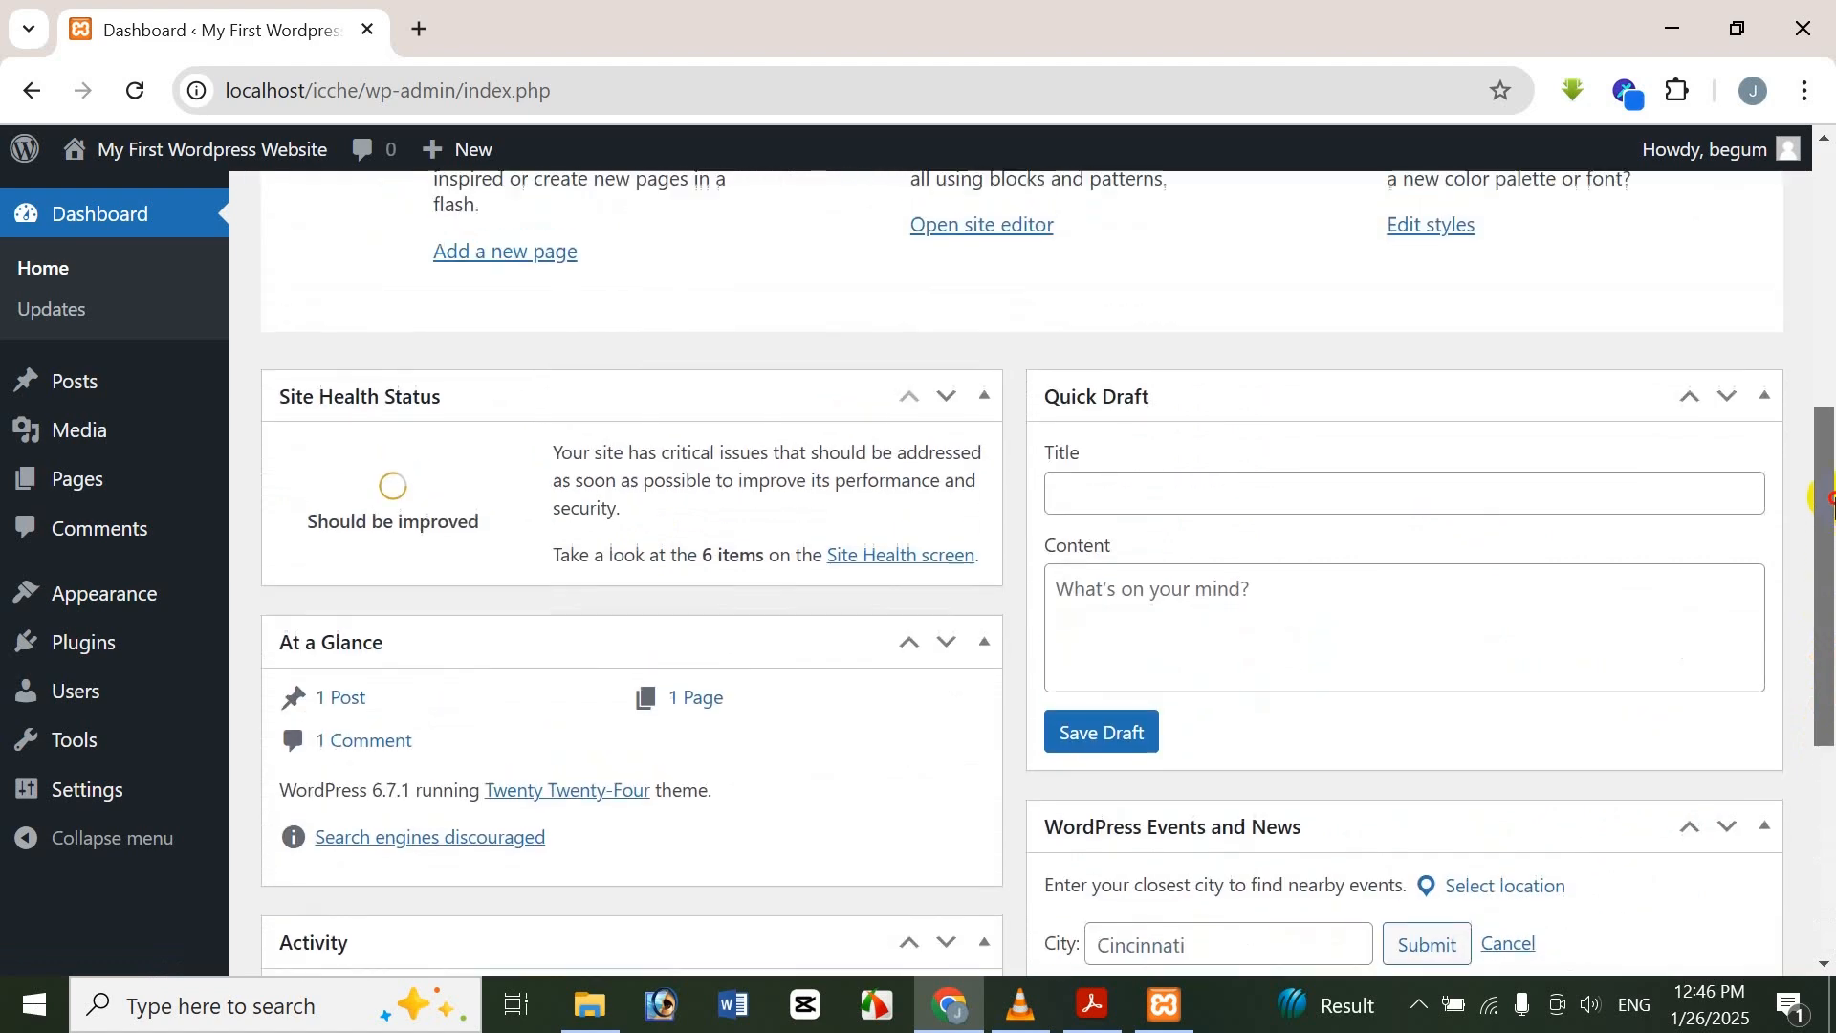
scroll(1045, 574, "up", 1)
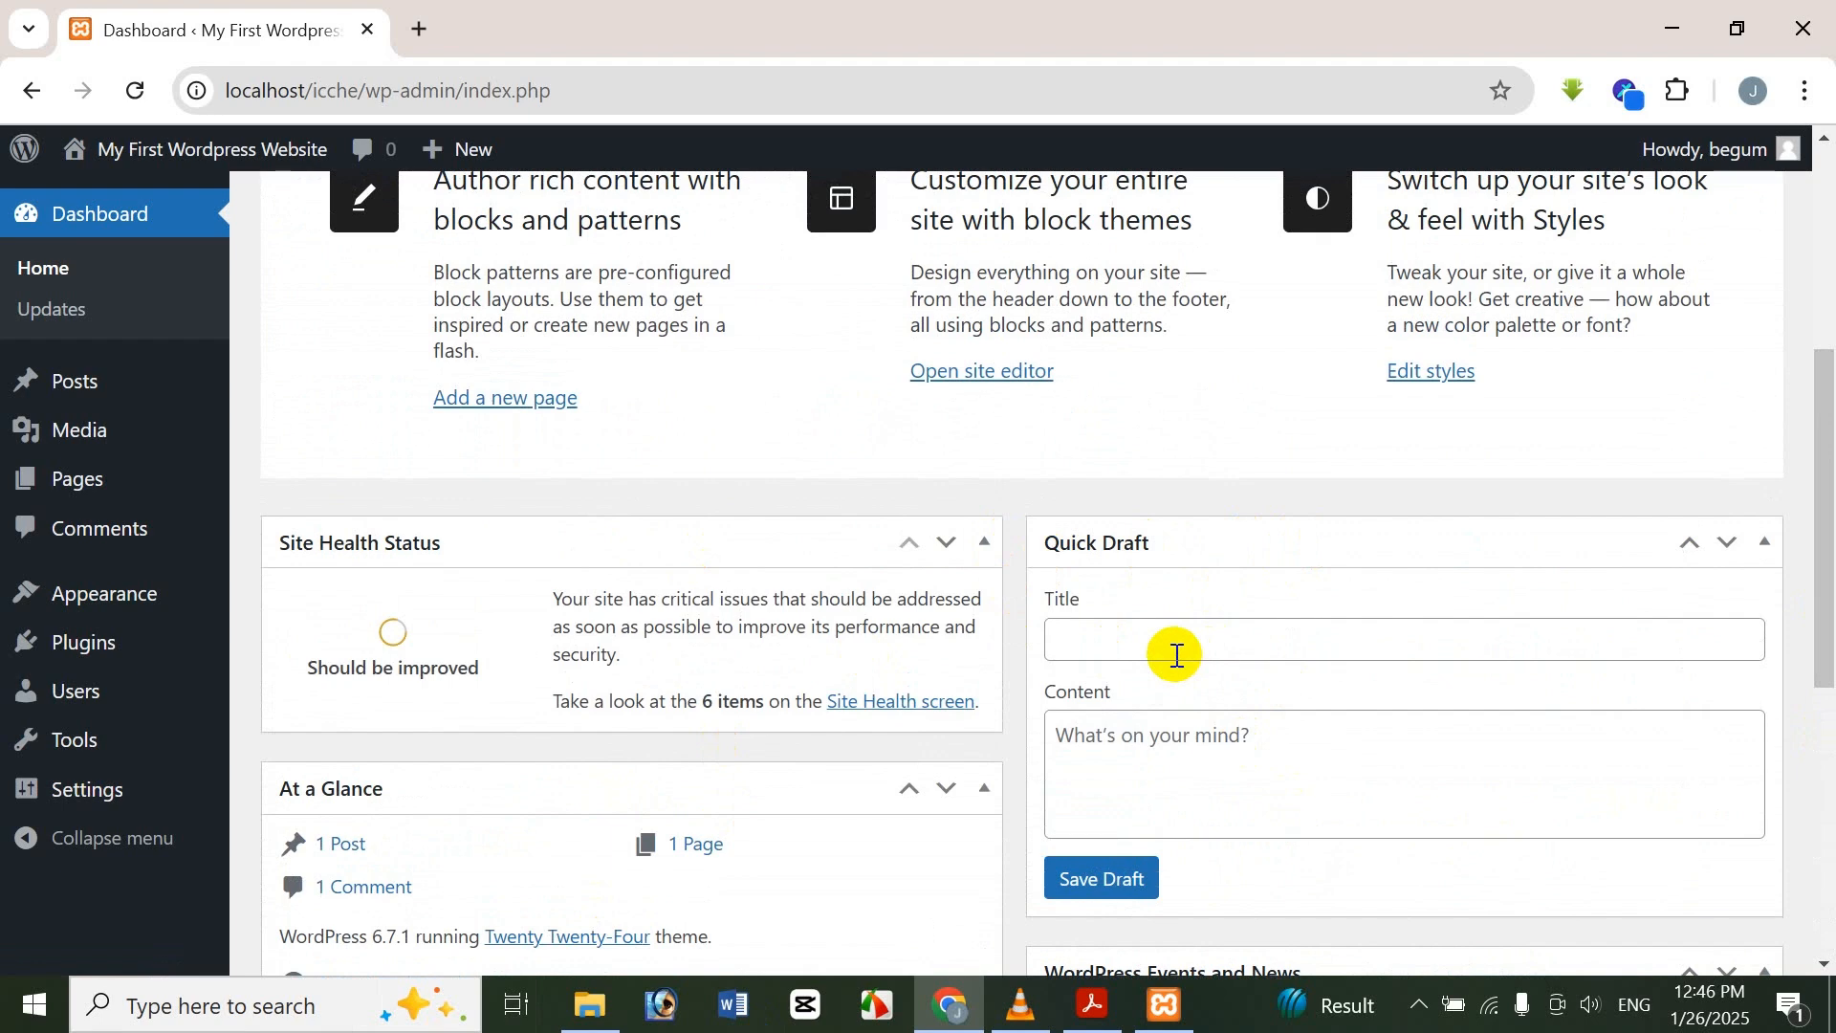
left_click(1249, 639)
left_click(1157, 732)
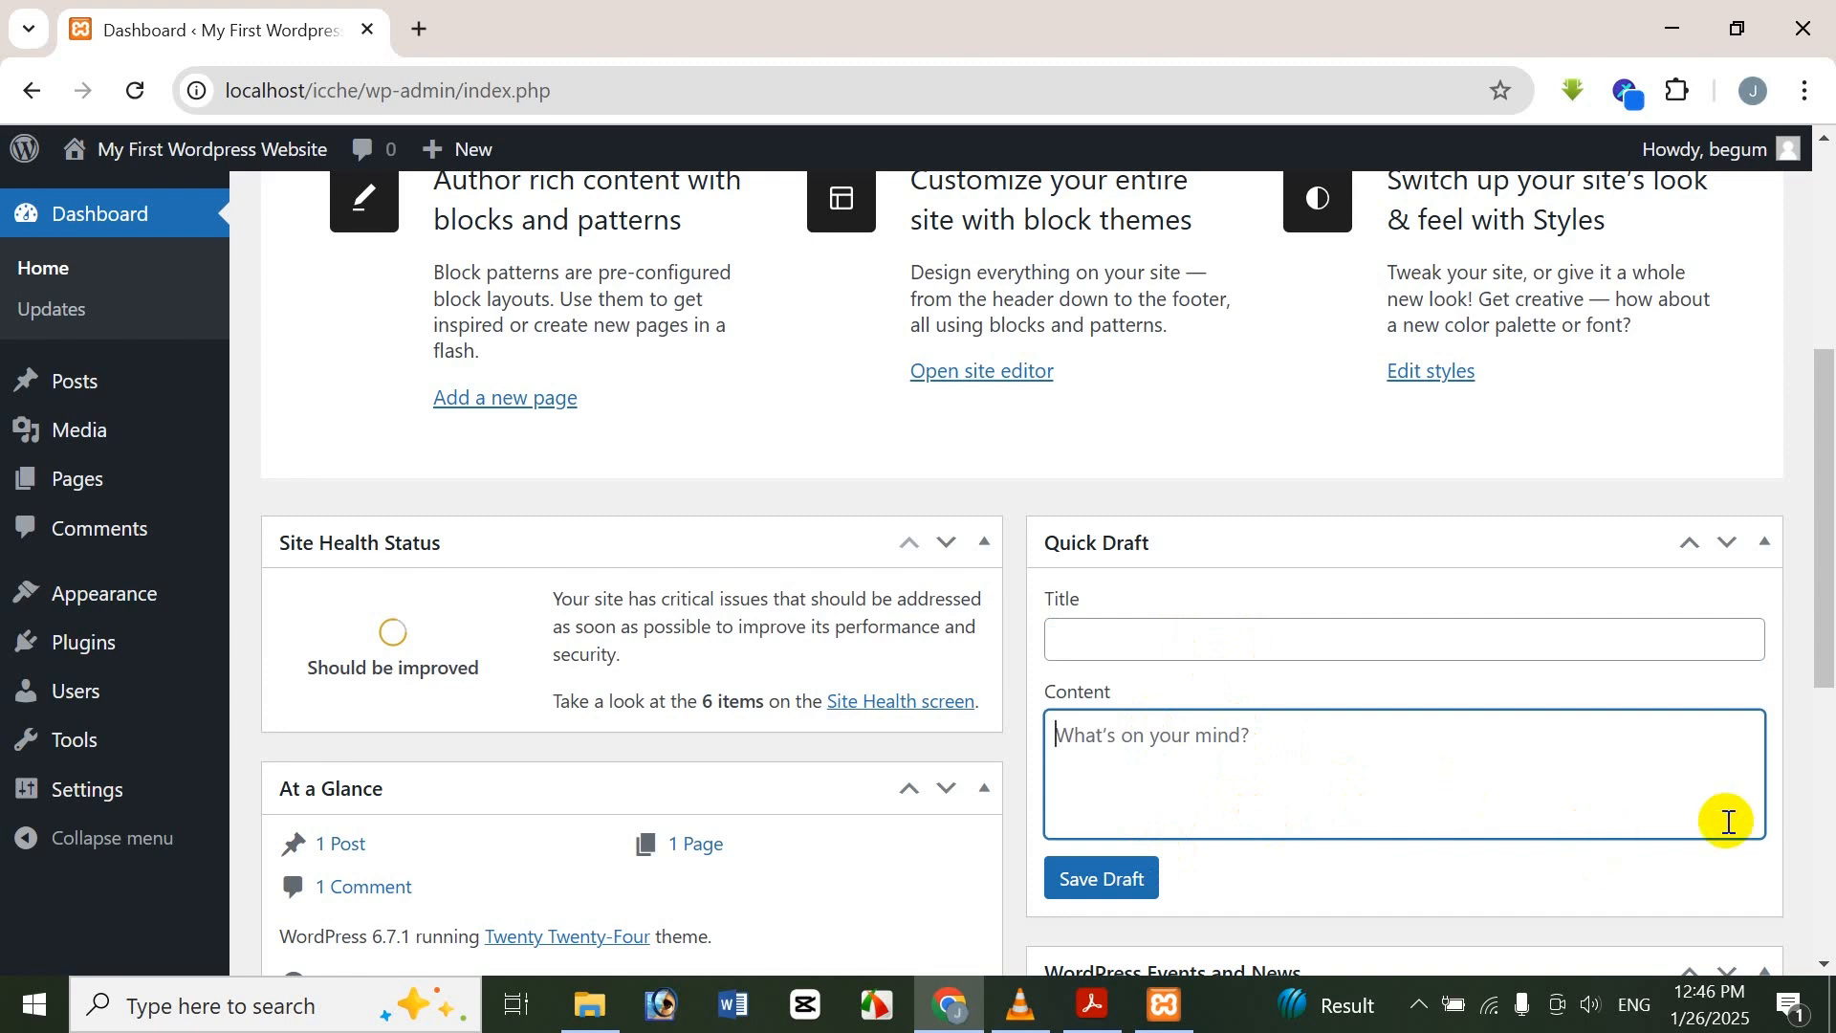
left_click(1795, 758)
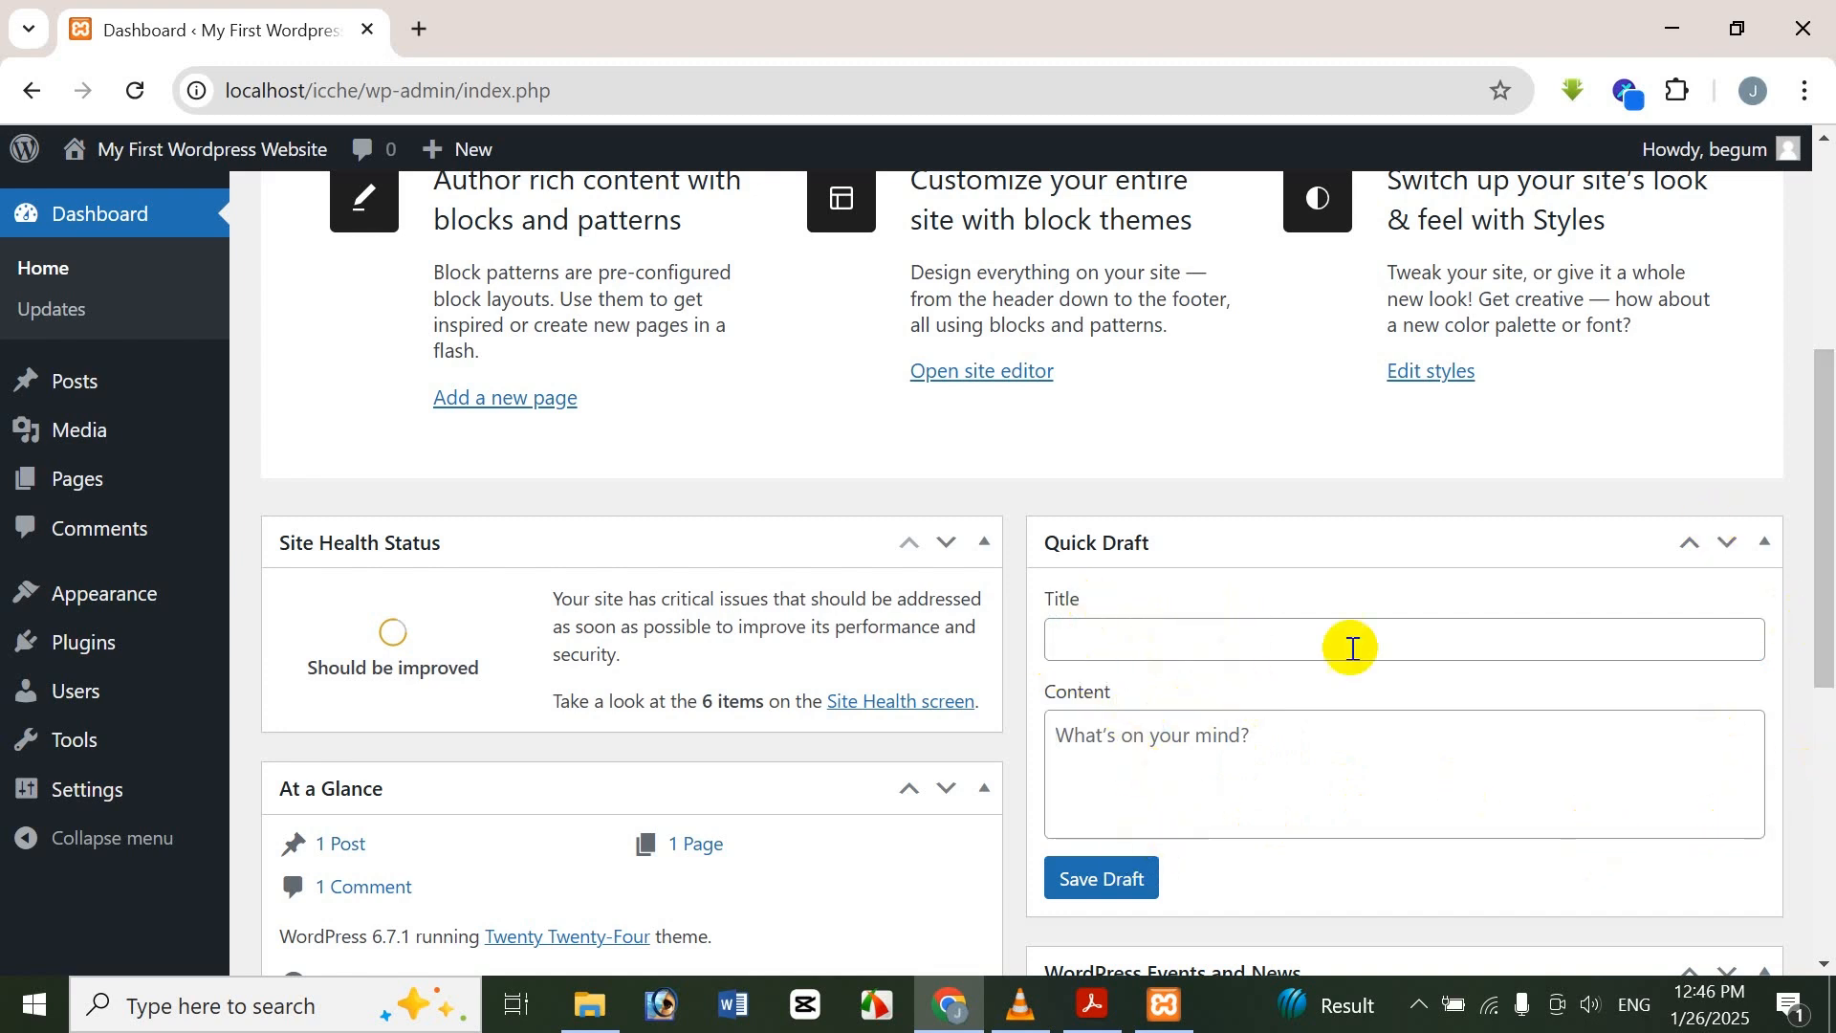
scroll(1816, 574, "down", 2)
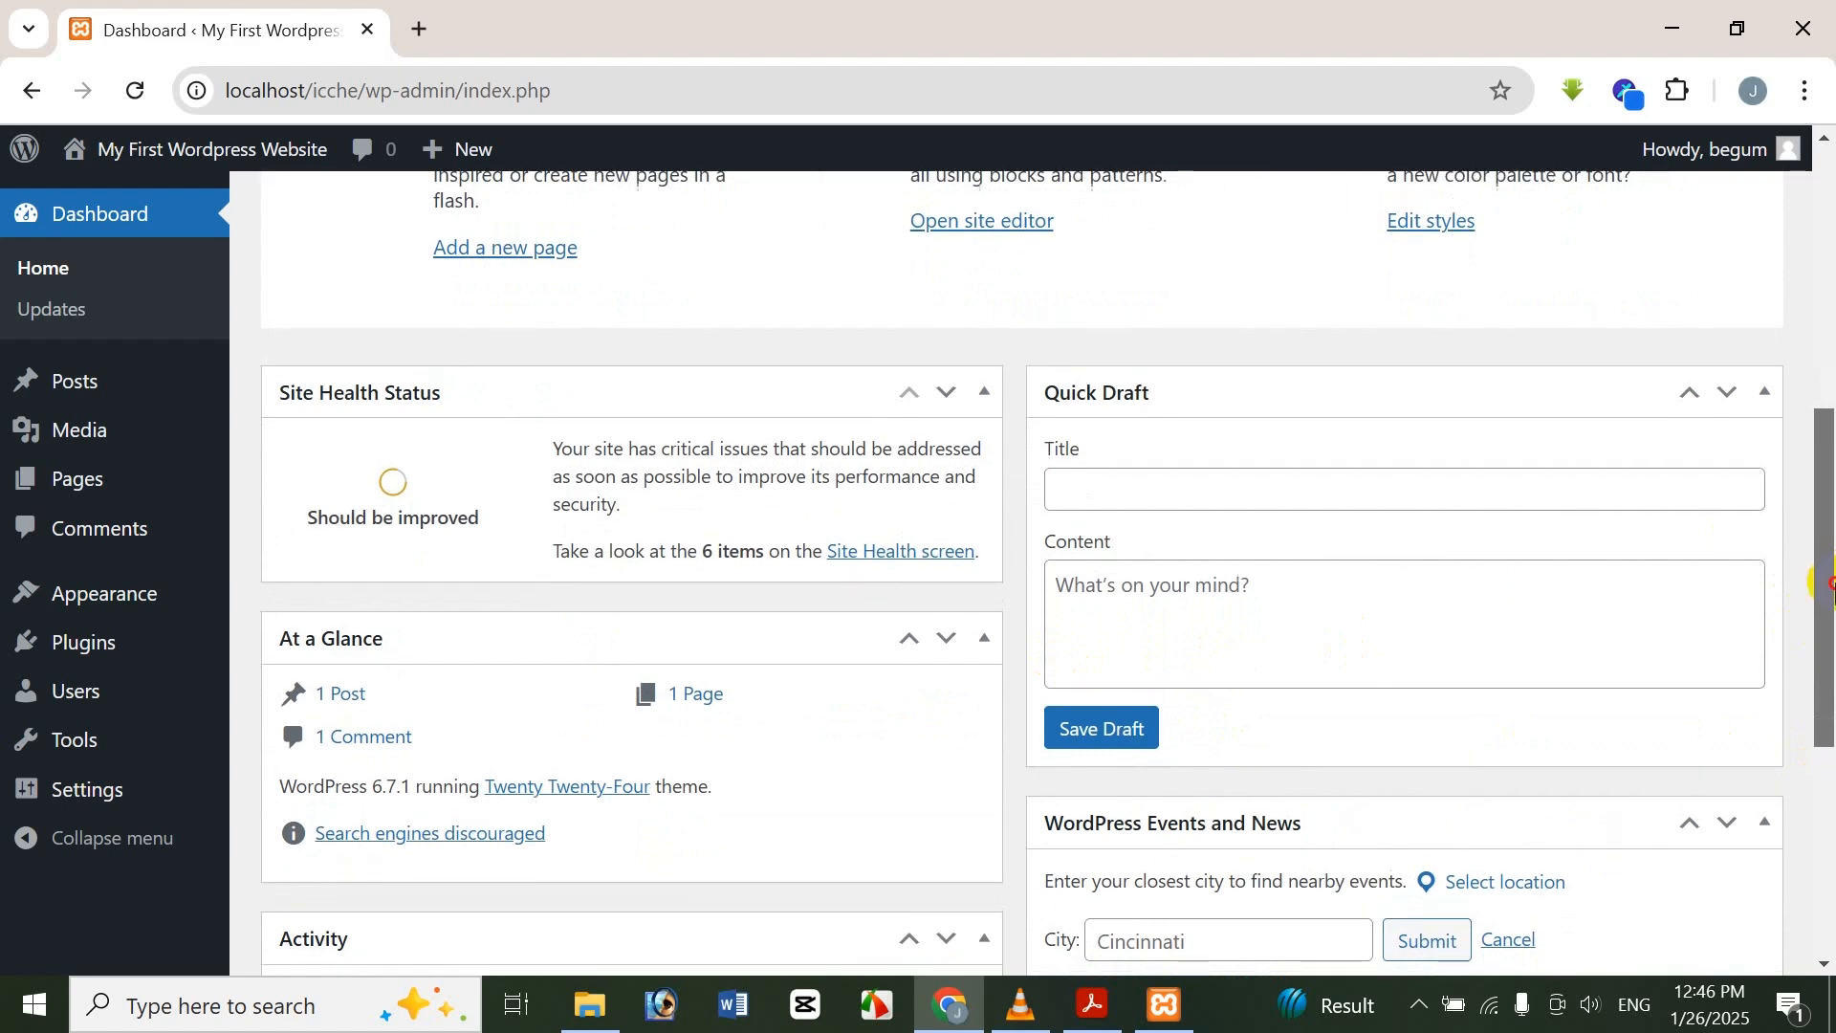
left_click_drag(1827, 584, 1826, 683)
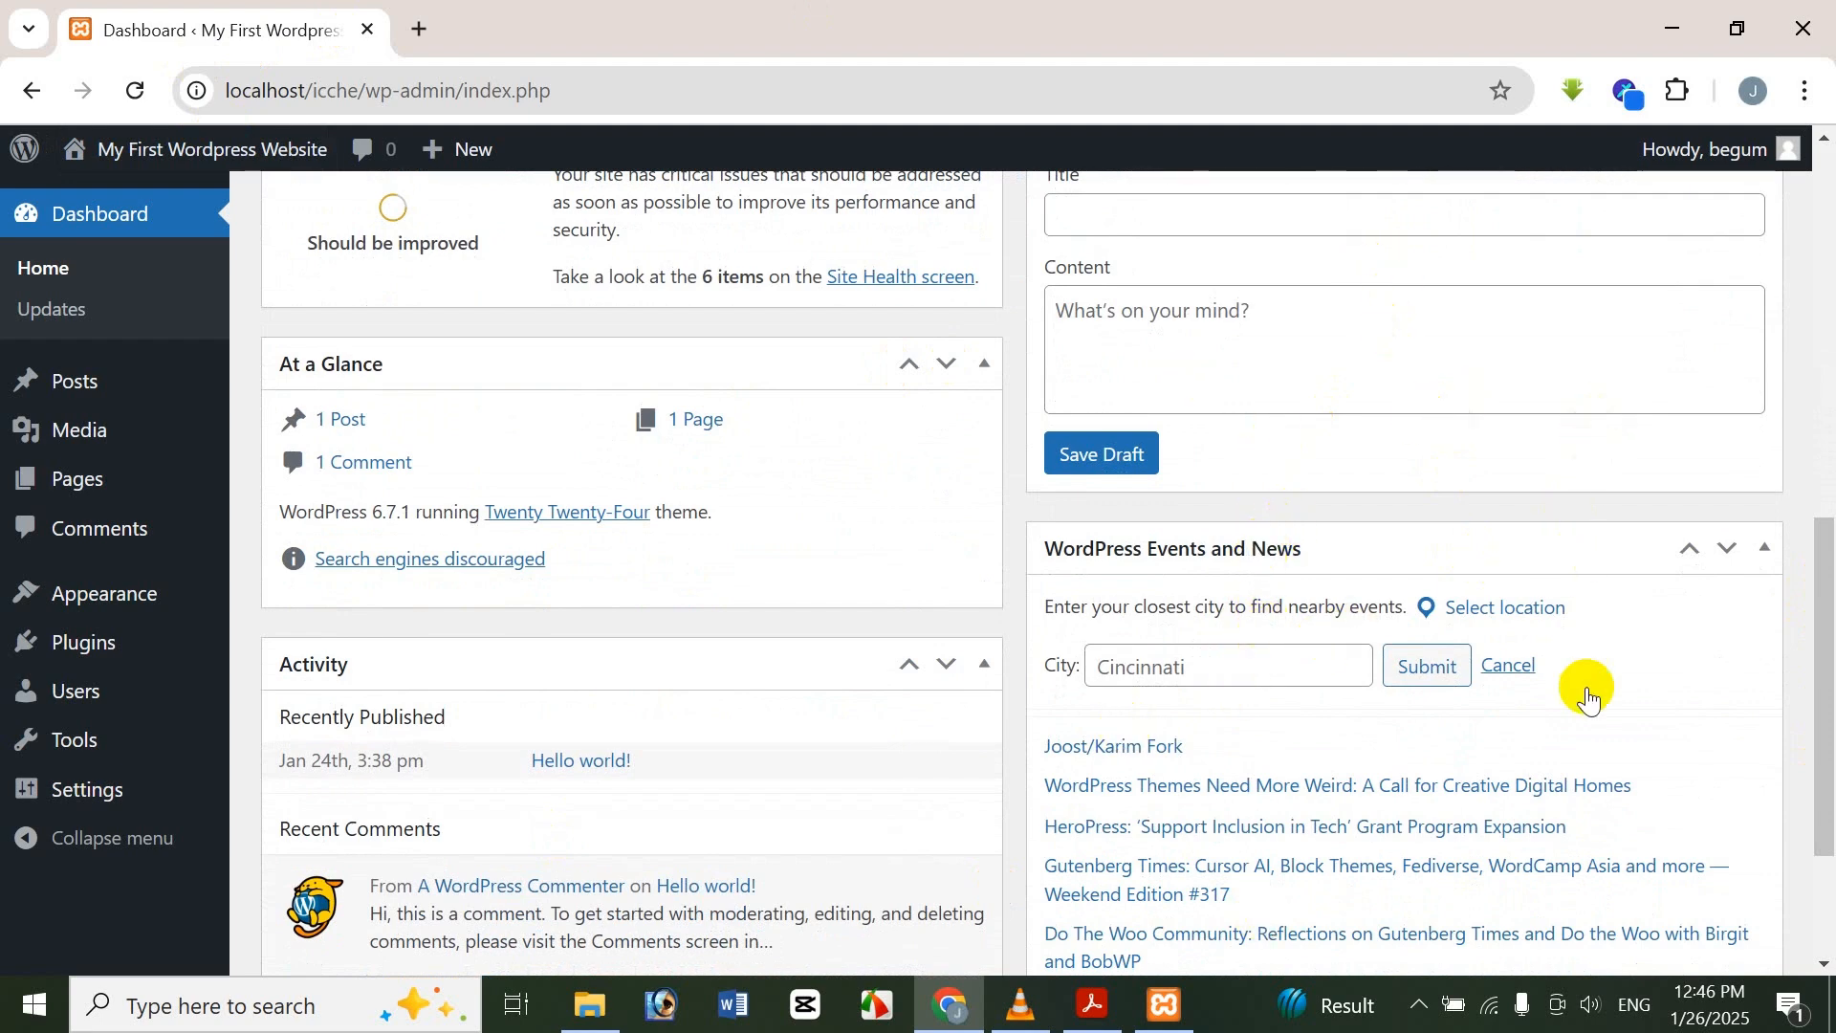
left_click_drag(1822, 660, 1807, 417)
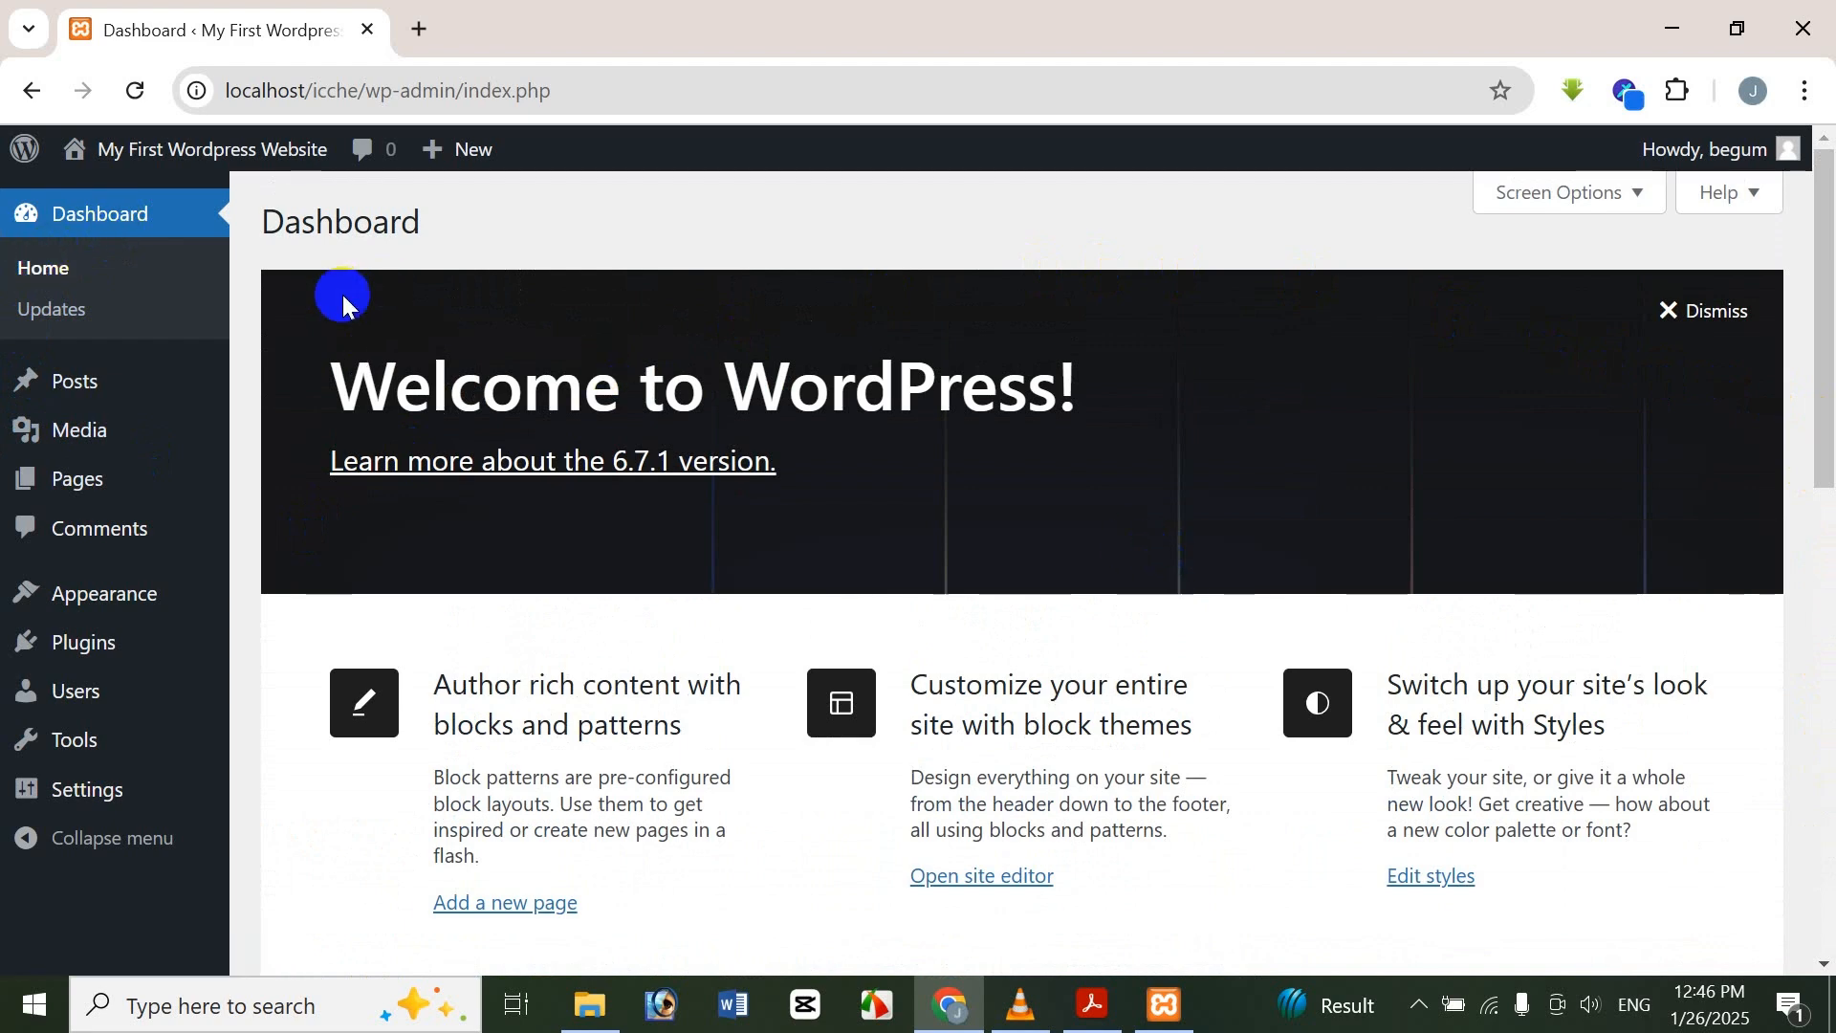
Open Dashboard > Updates and select the current version number 6.7.1
left_click(38, 325)
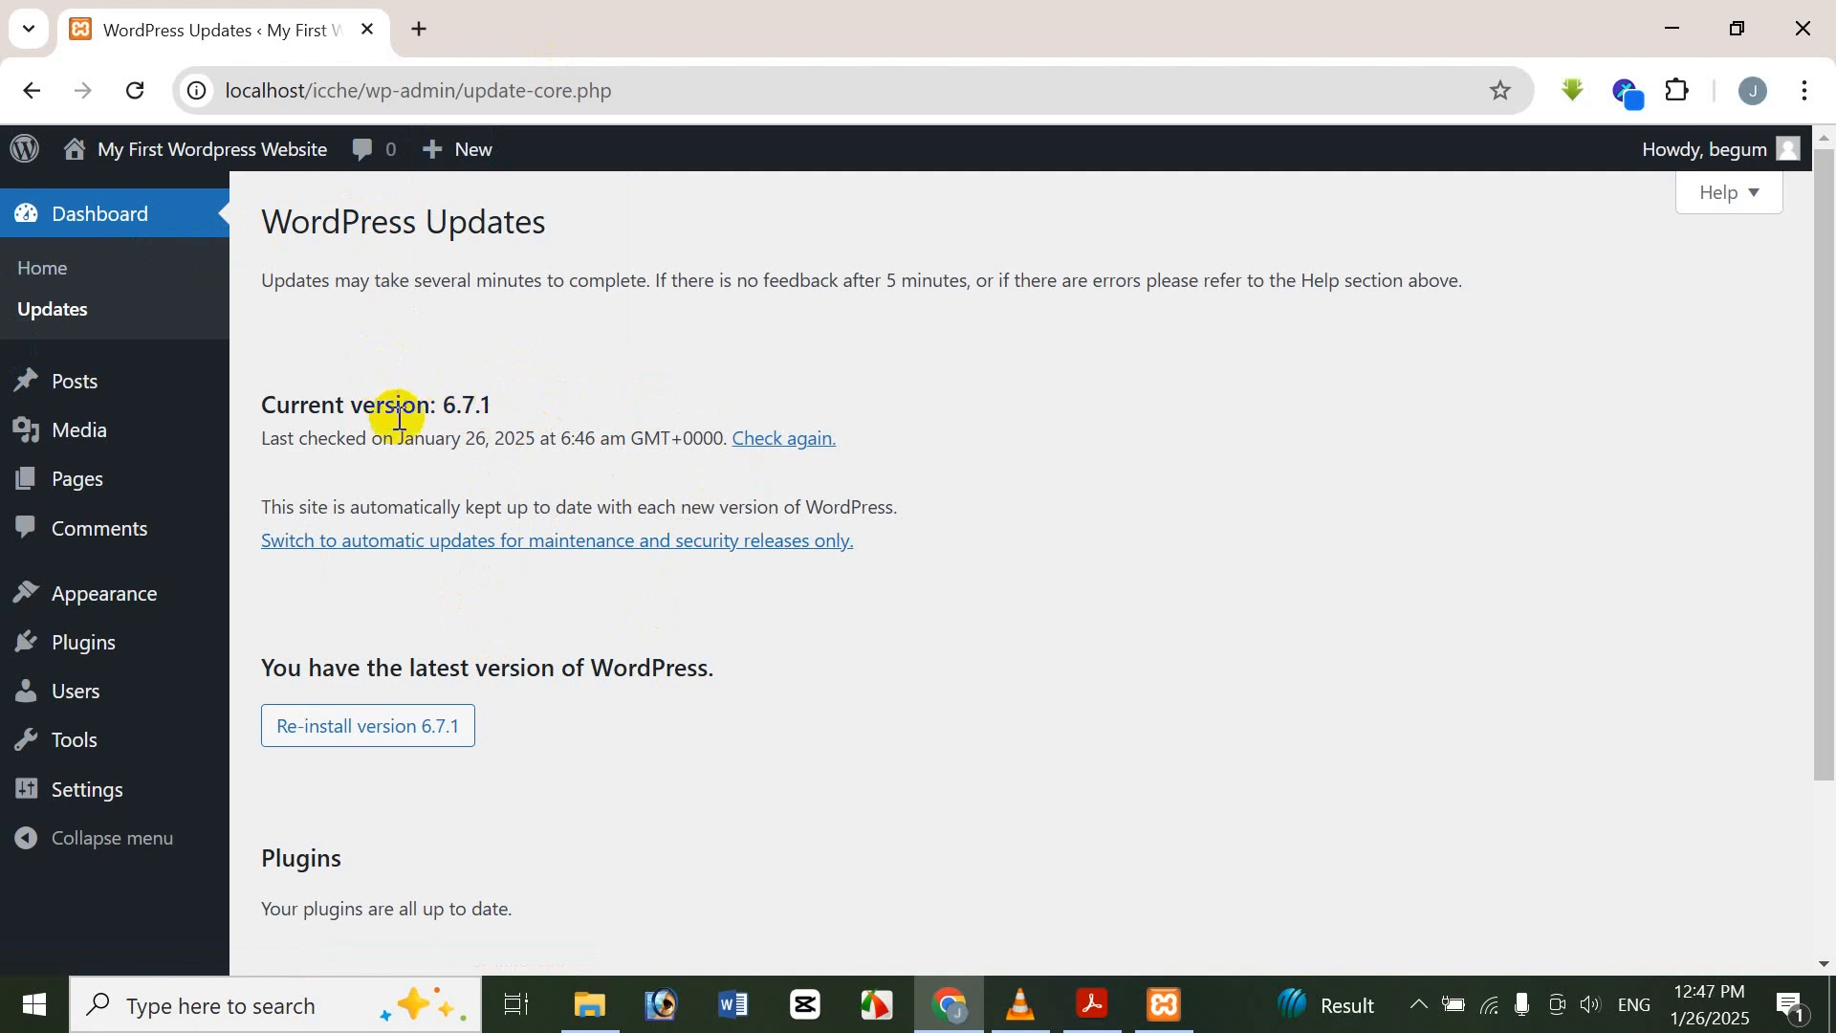
double_click(466, 407)
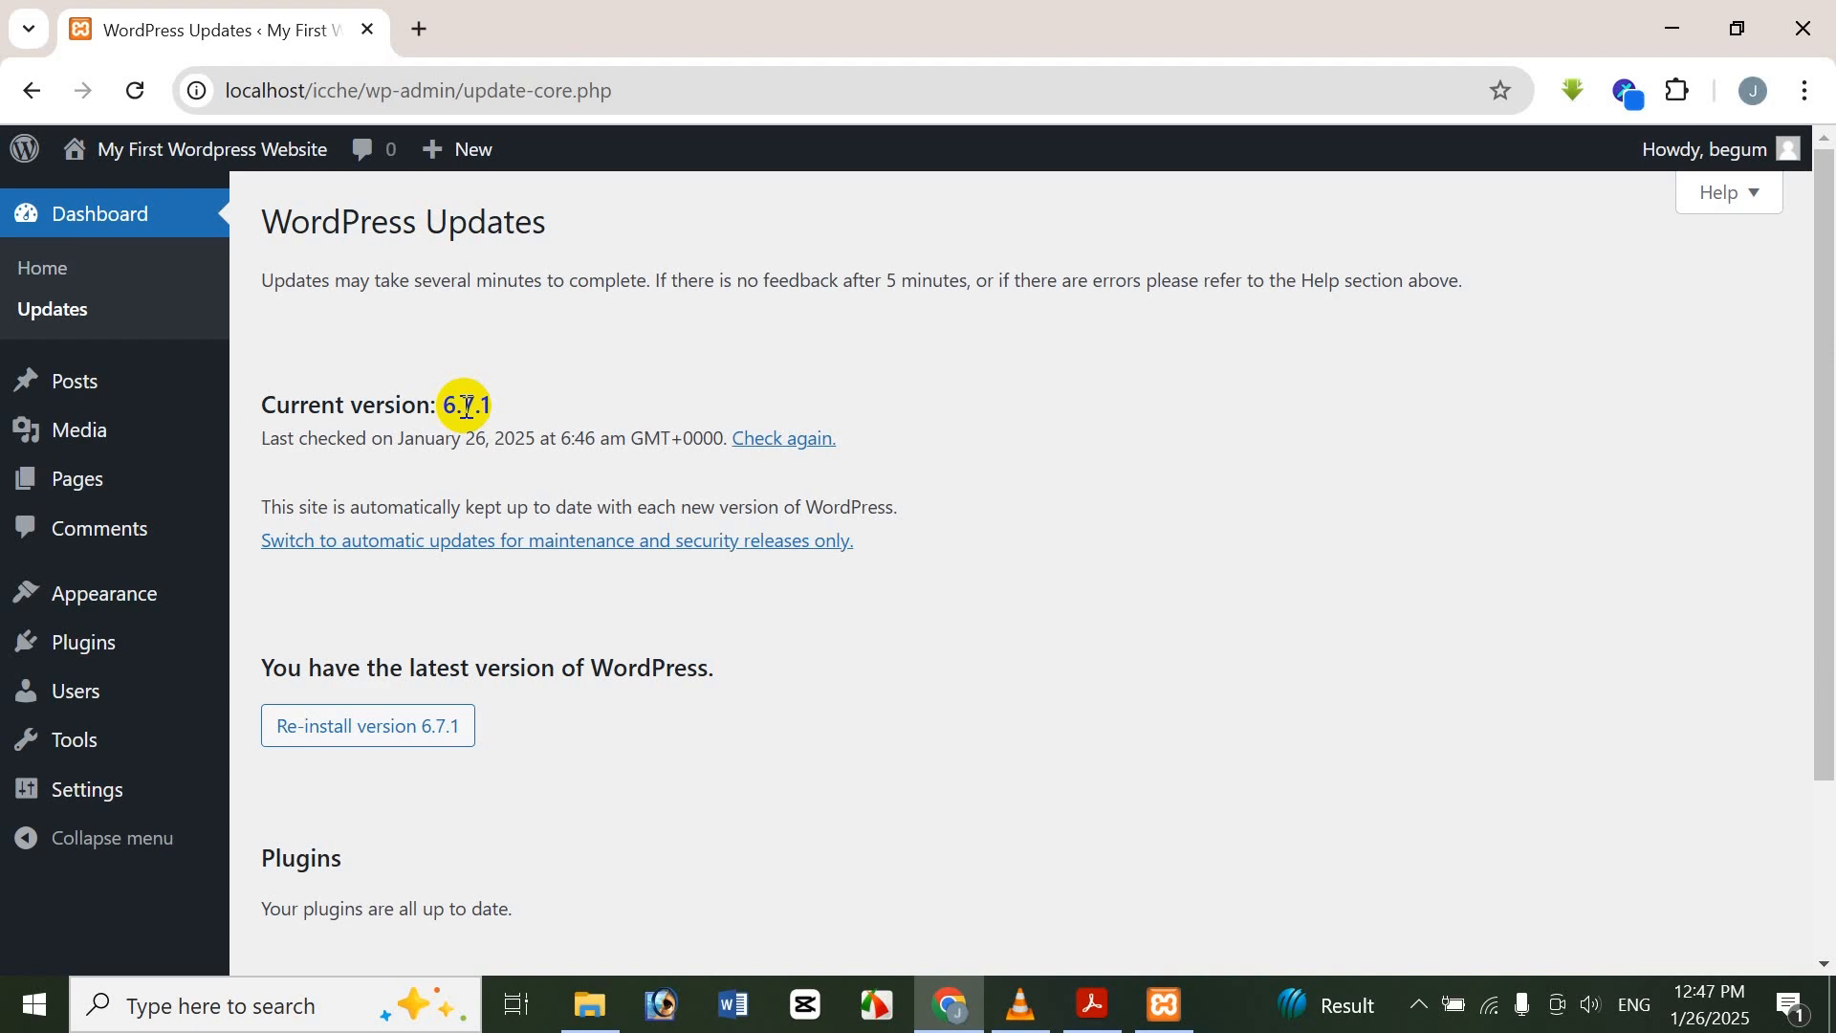
left_click(418, 29)
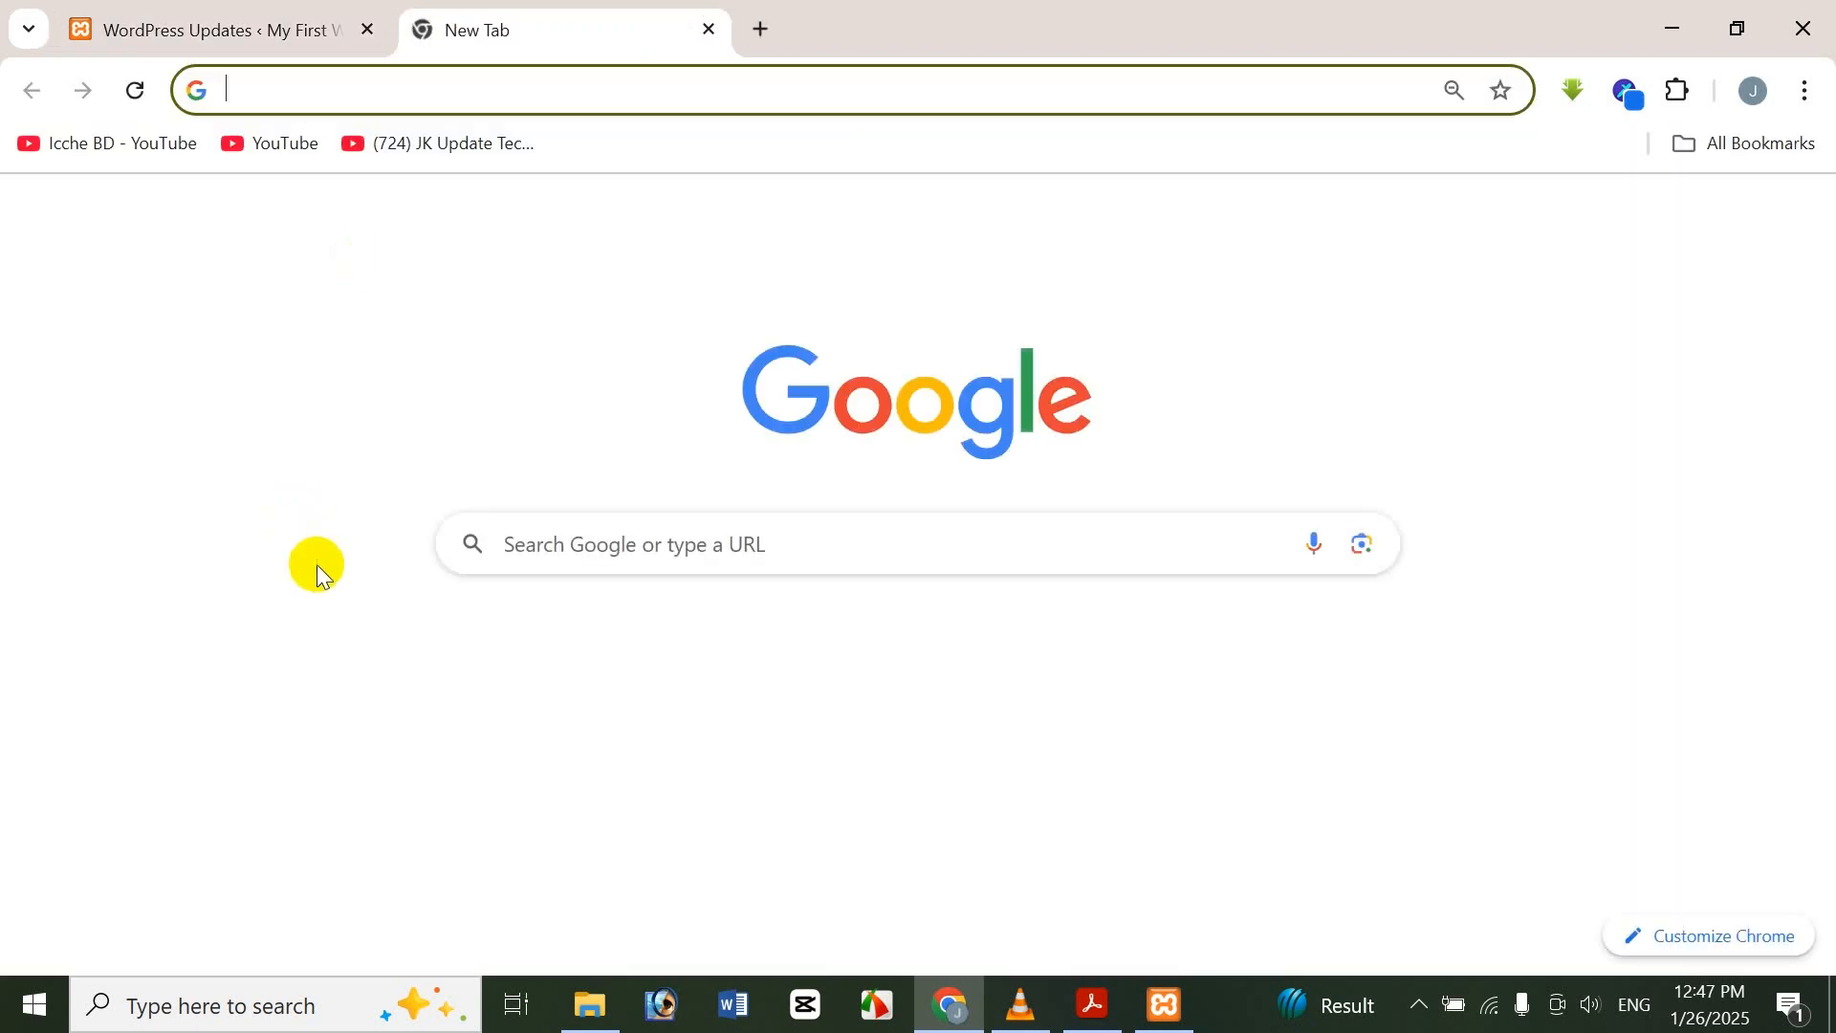
type("wordpress.org")
key("Return")
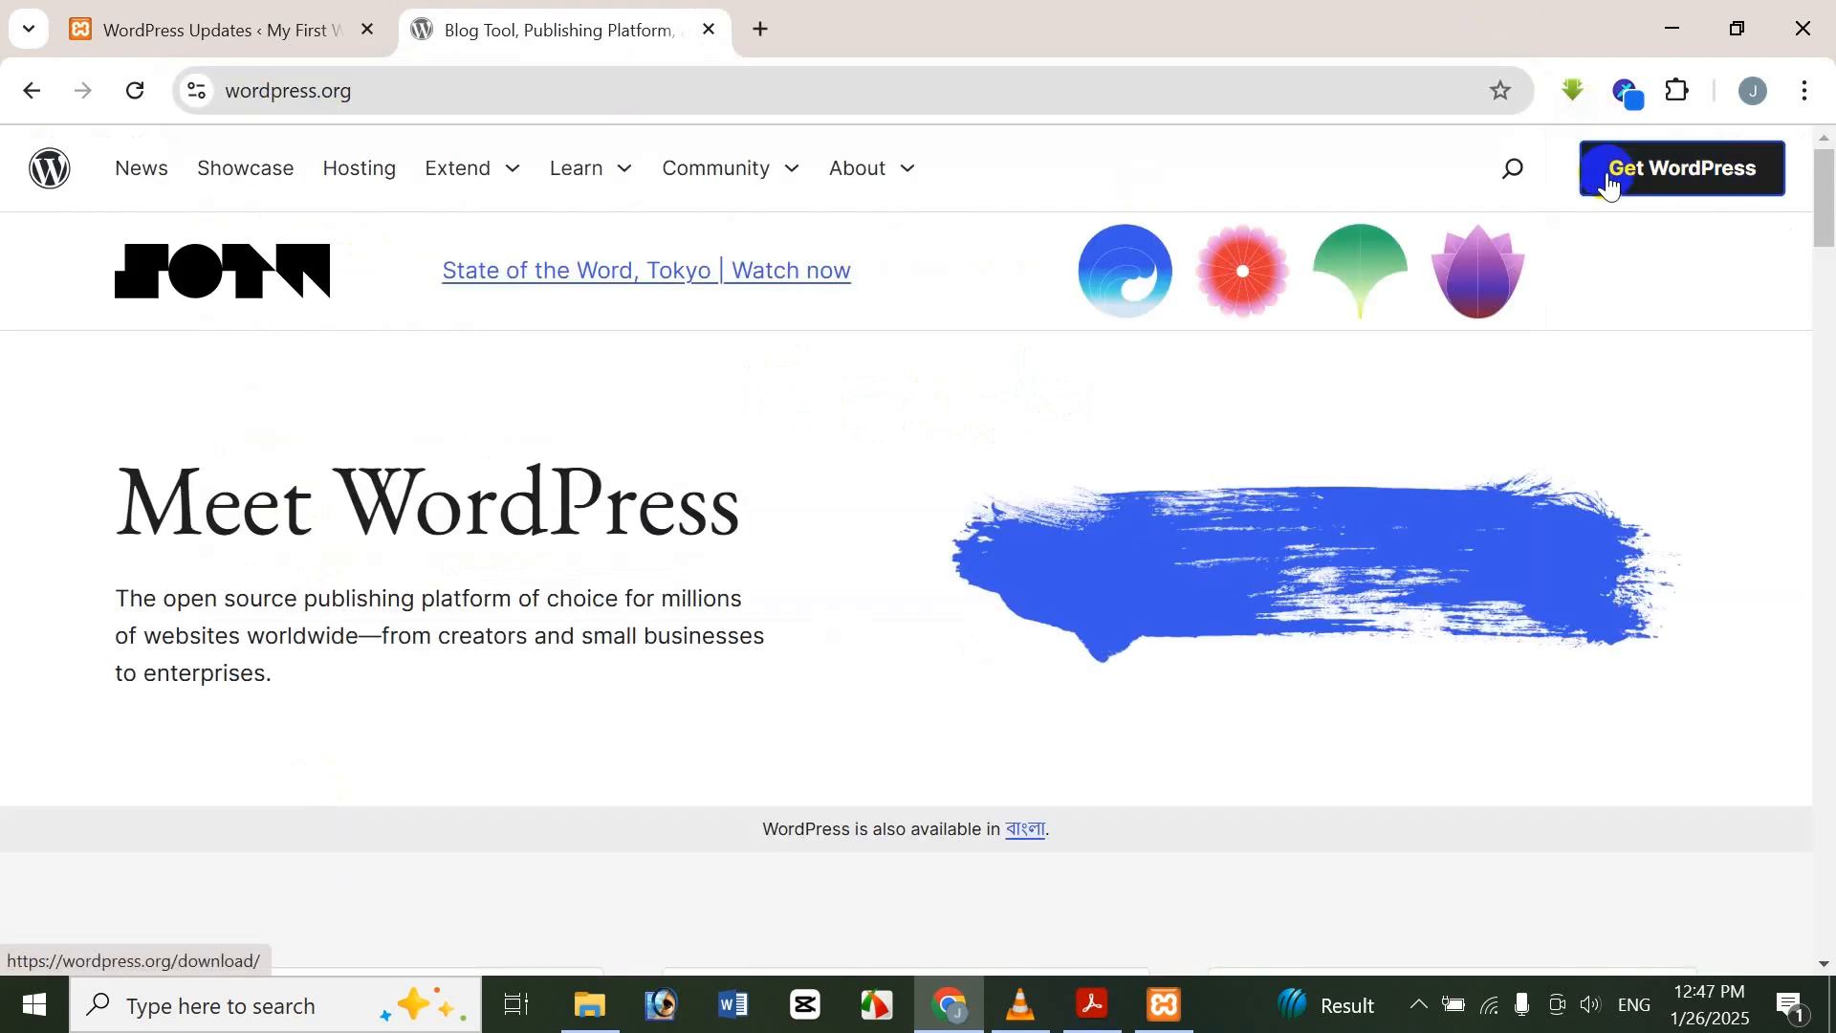
left_click(1610, 174)
scroll(696, 732, "down", 5)
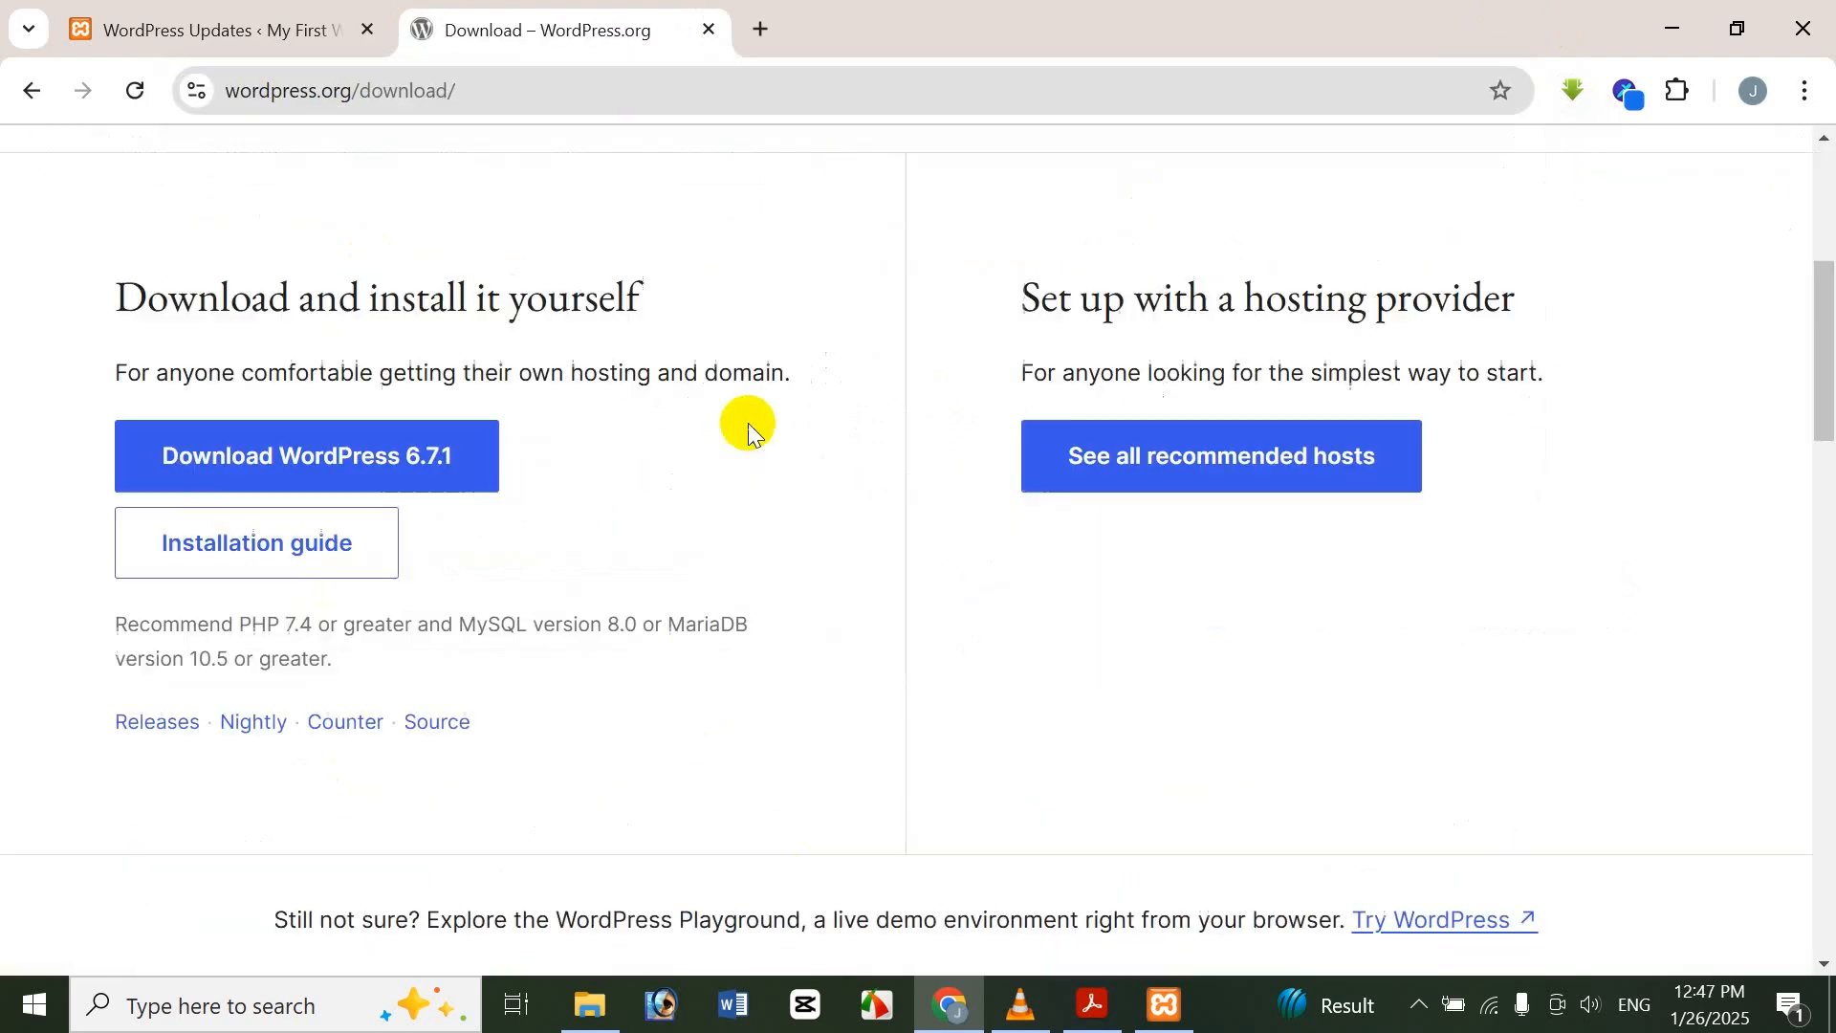
scroll(738, 308, "up", 1)
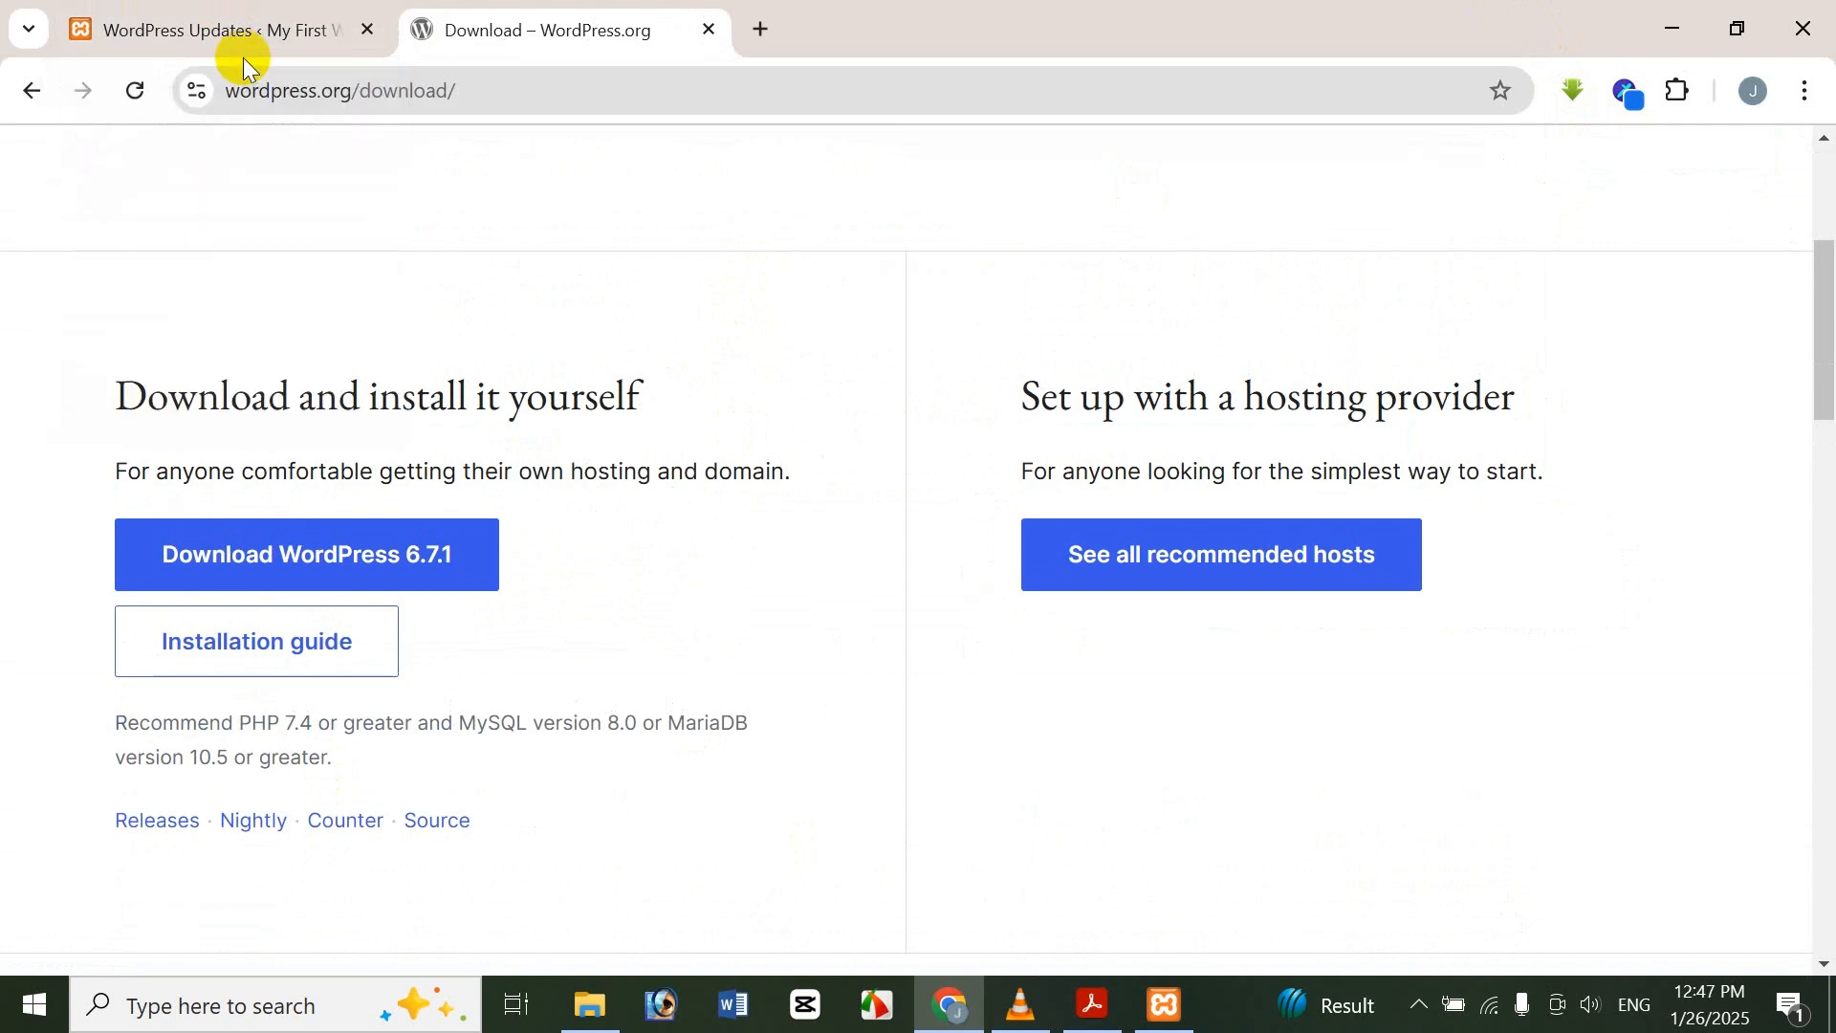
left_click(203, 21)
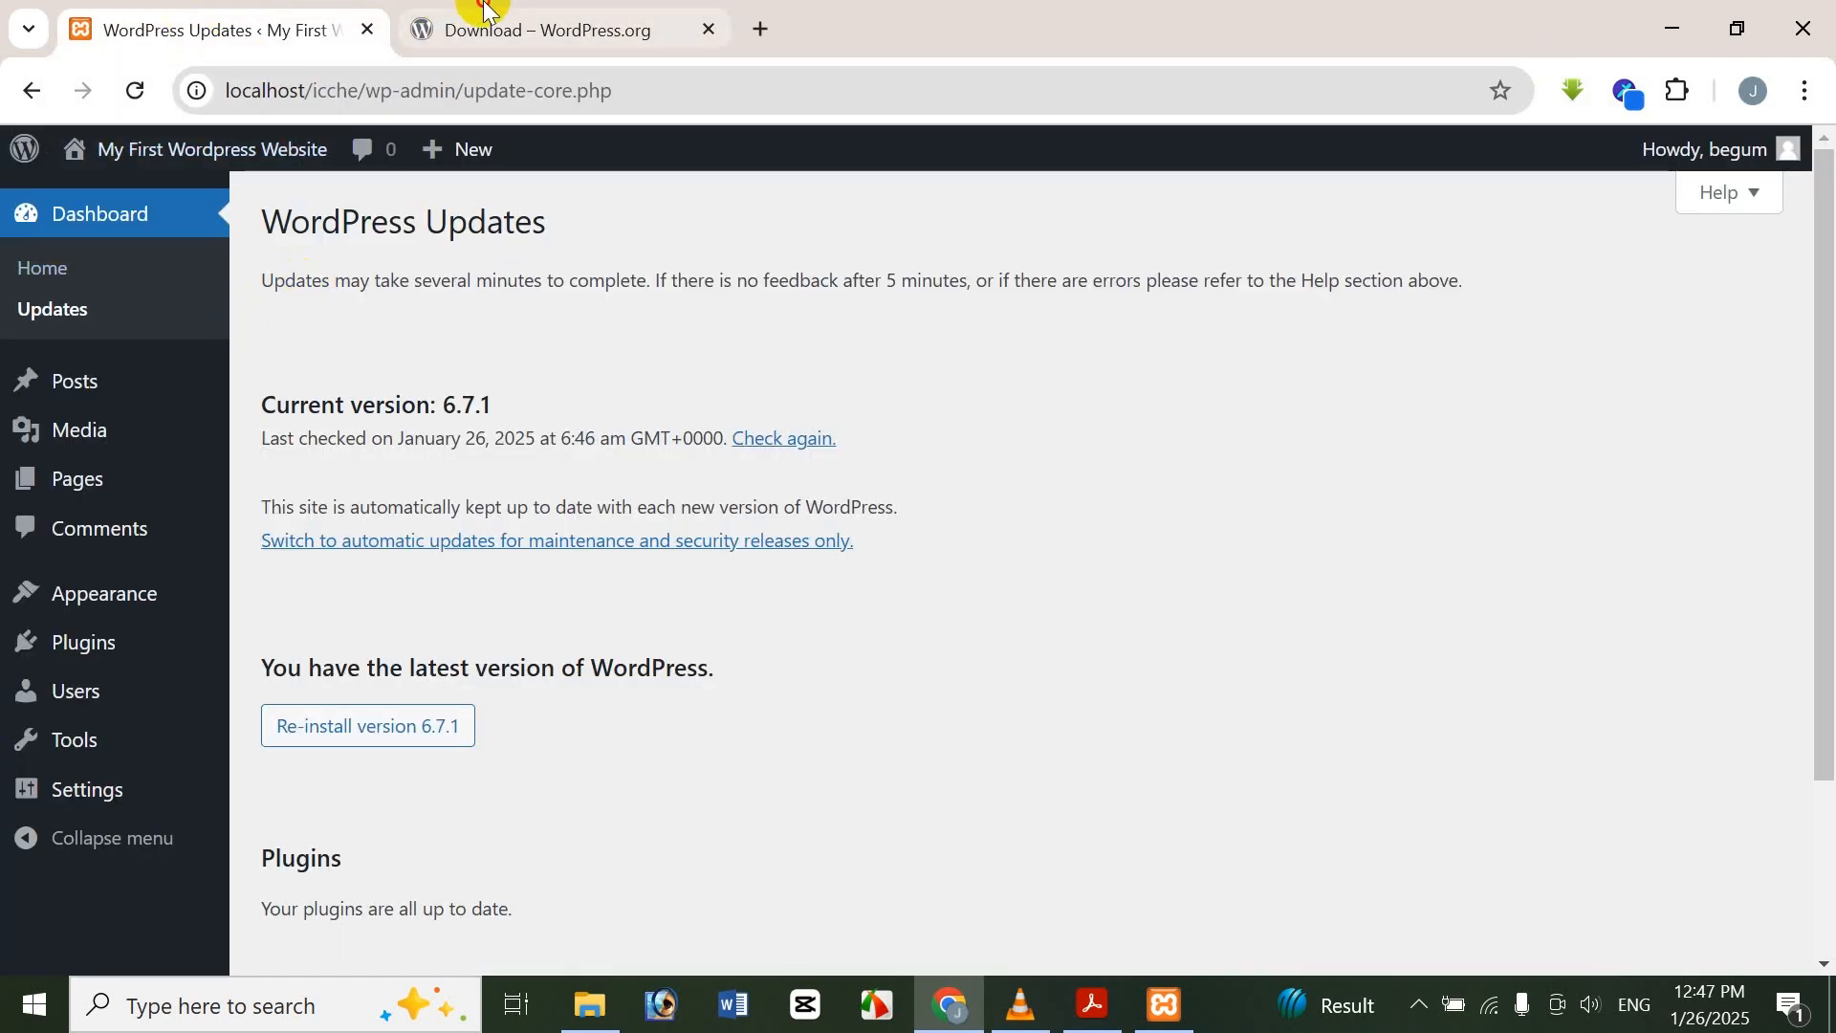
left_click(487, 21)
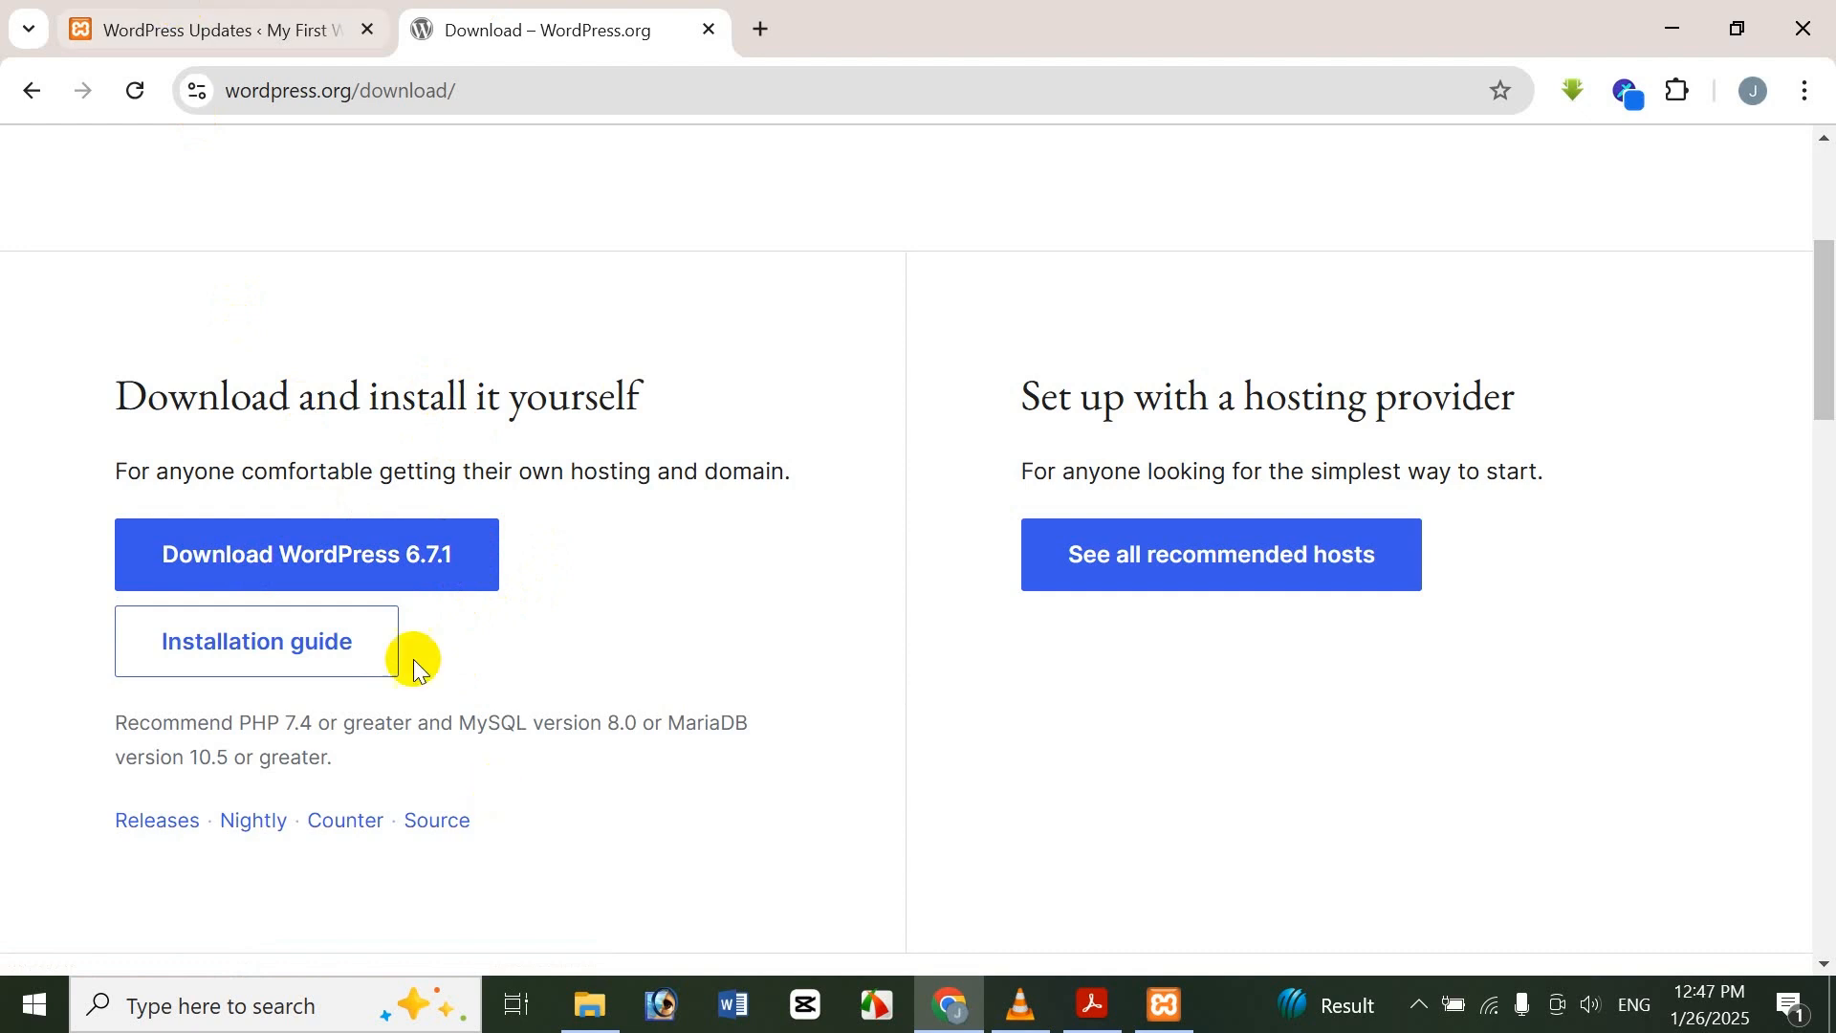
left_click(198, 38)
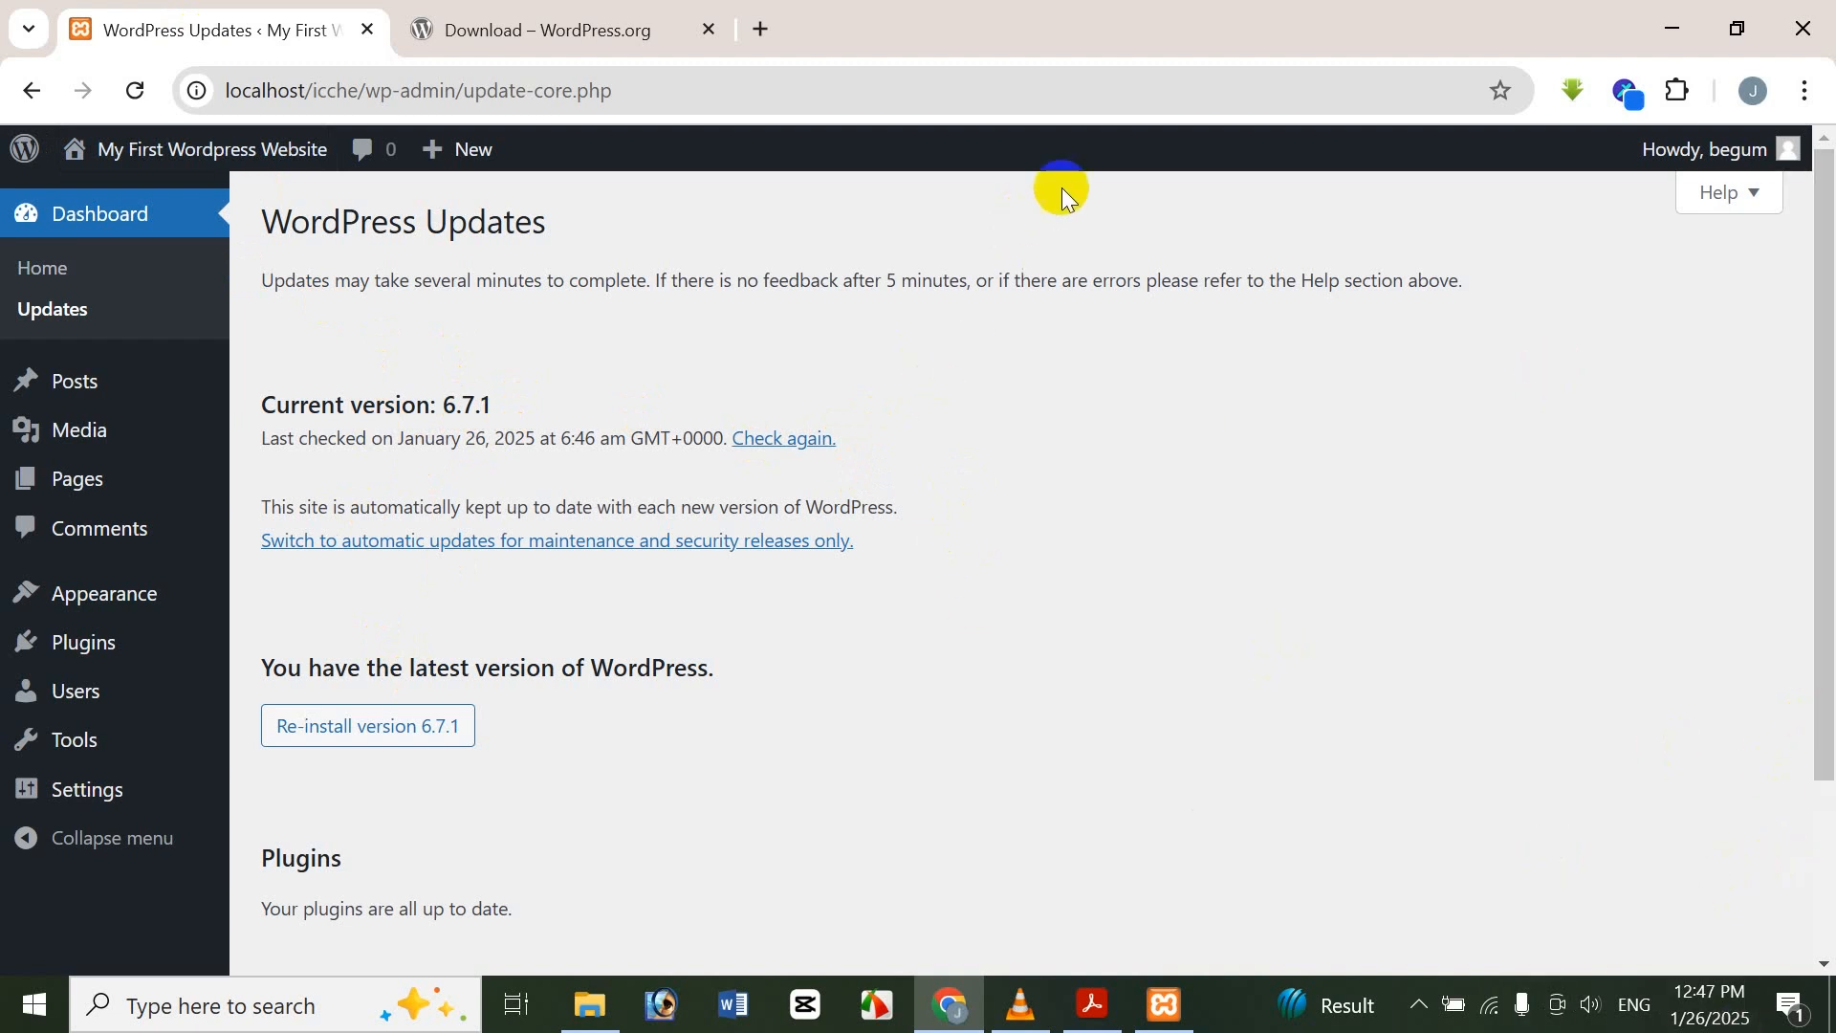
Recheck the WordPress.org download page, then open Installed Plugins showing Akismet Anti-spam and Hello Dolly
left_click(464, 17)
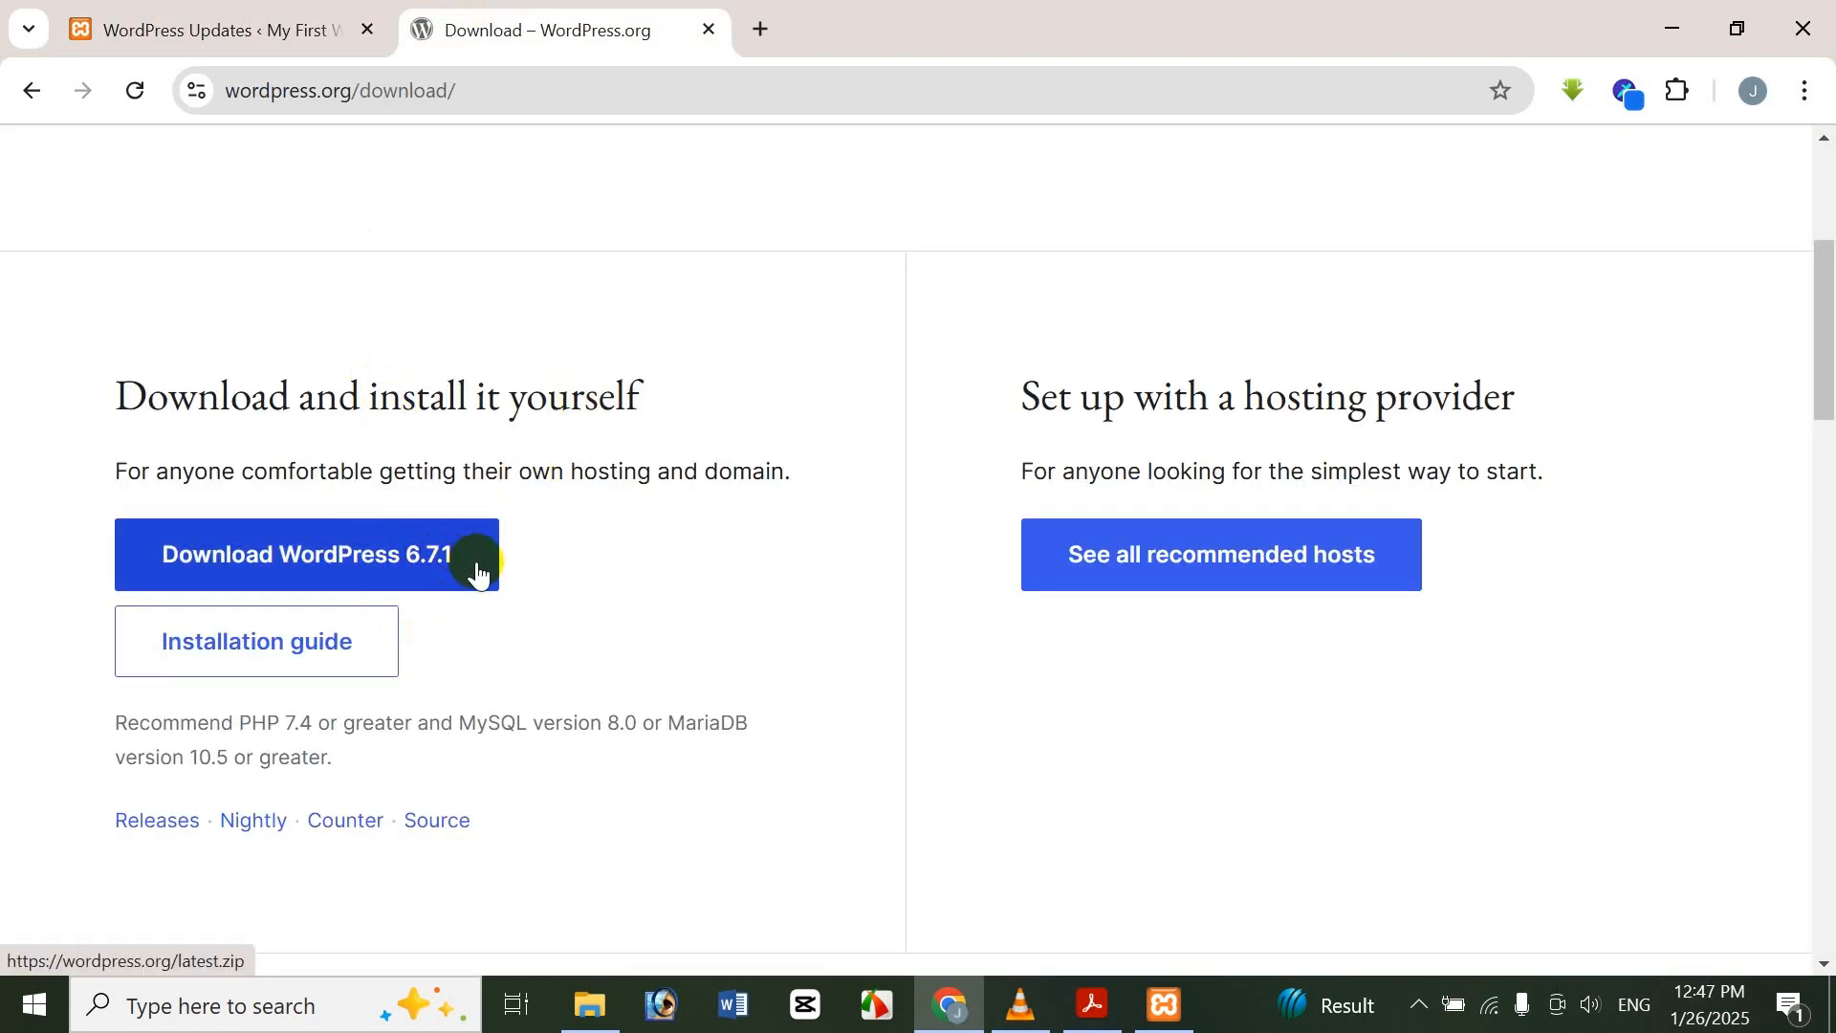
left_click(236, 14)
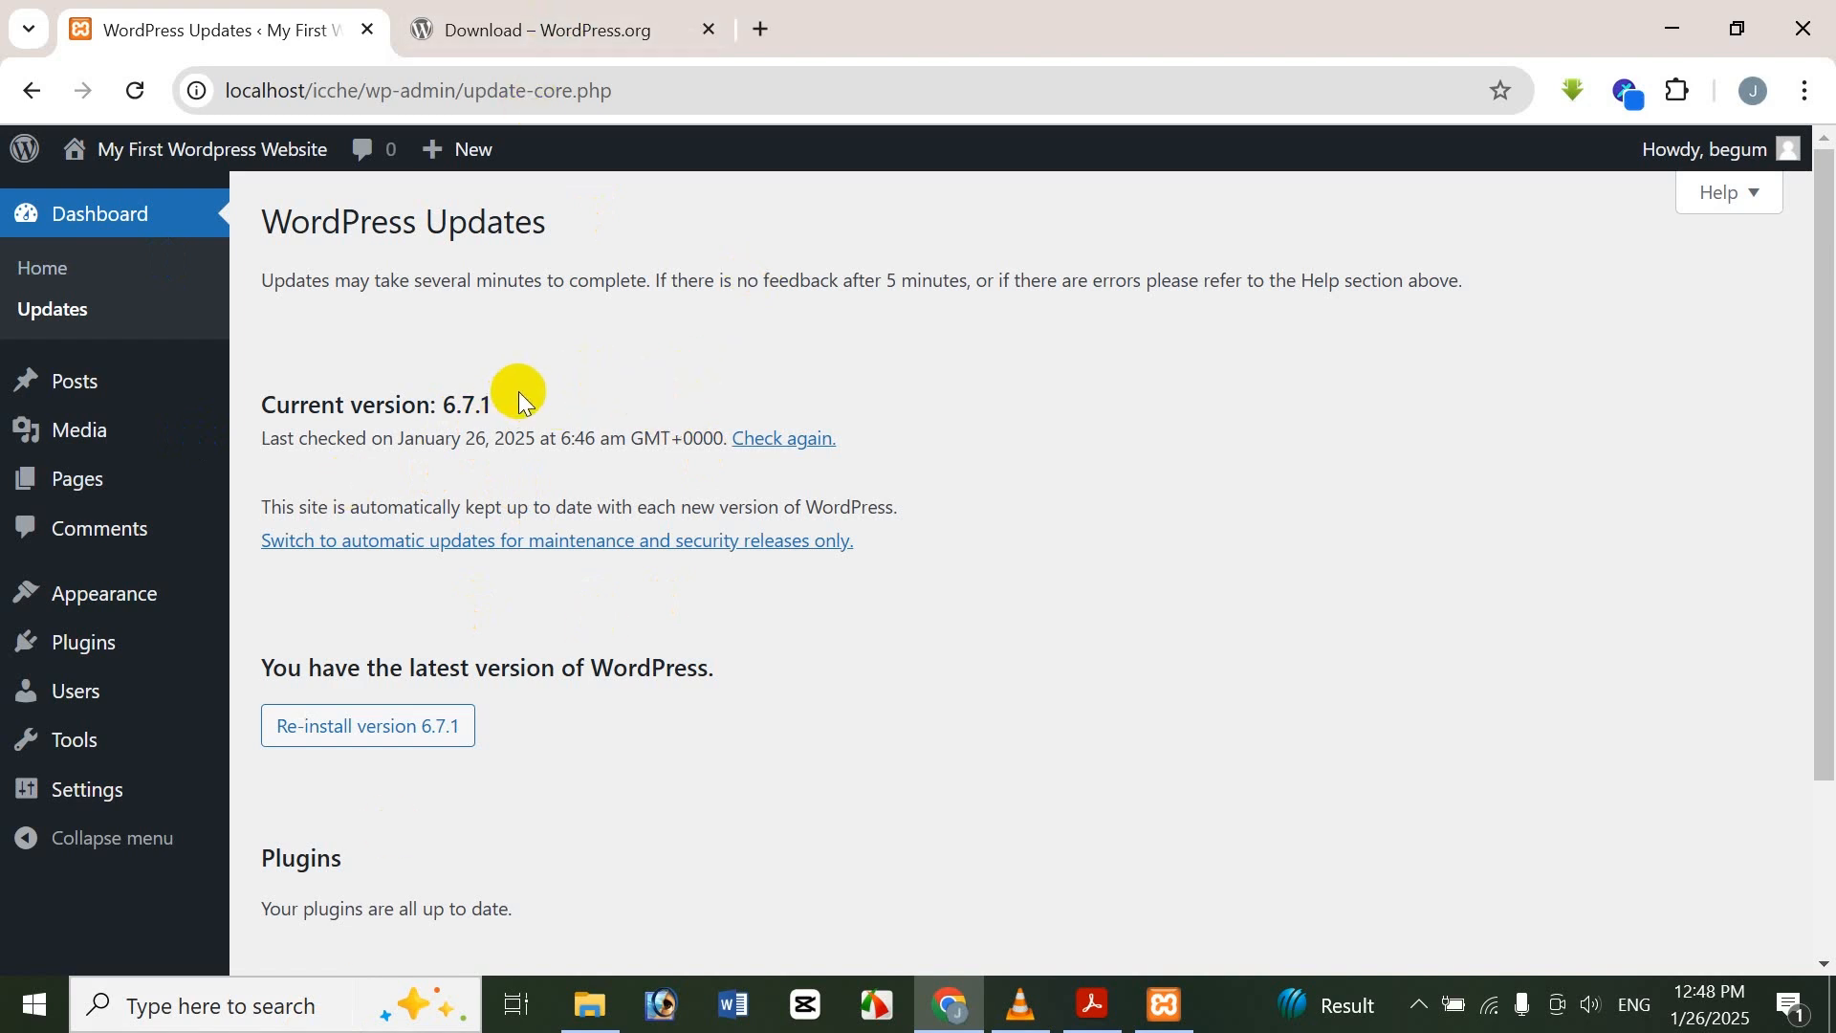
scroll(522, 735, "down", 2)
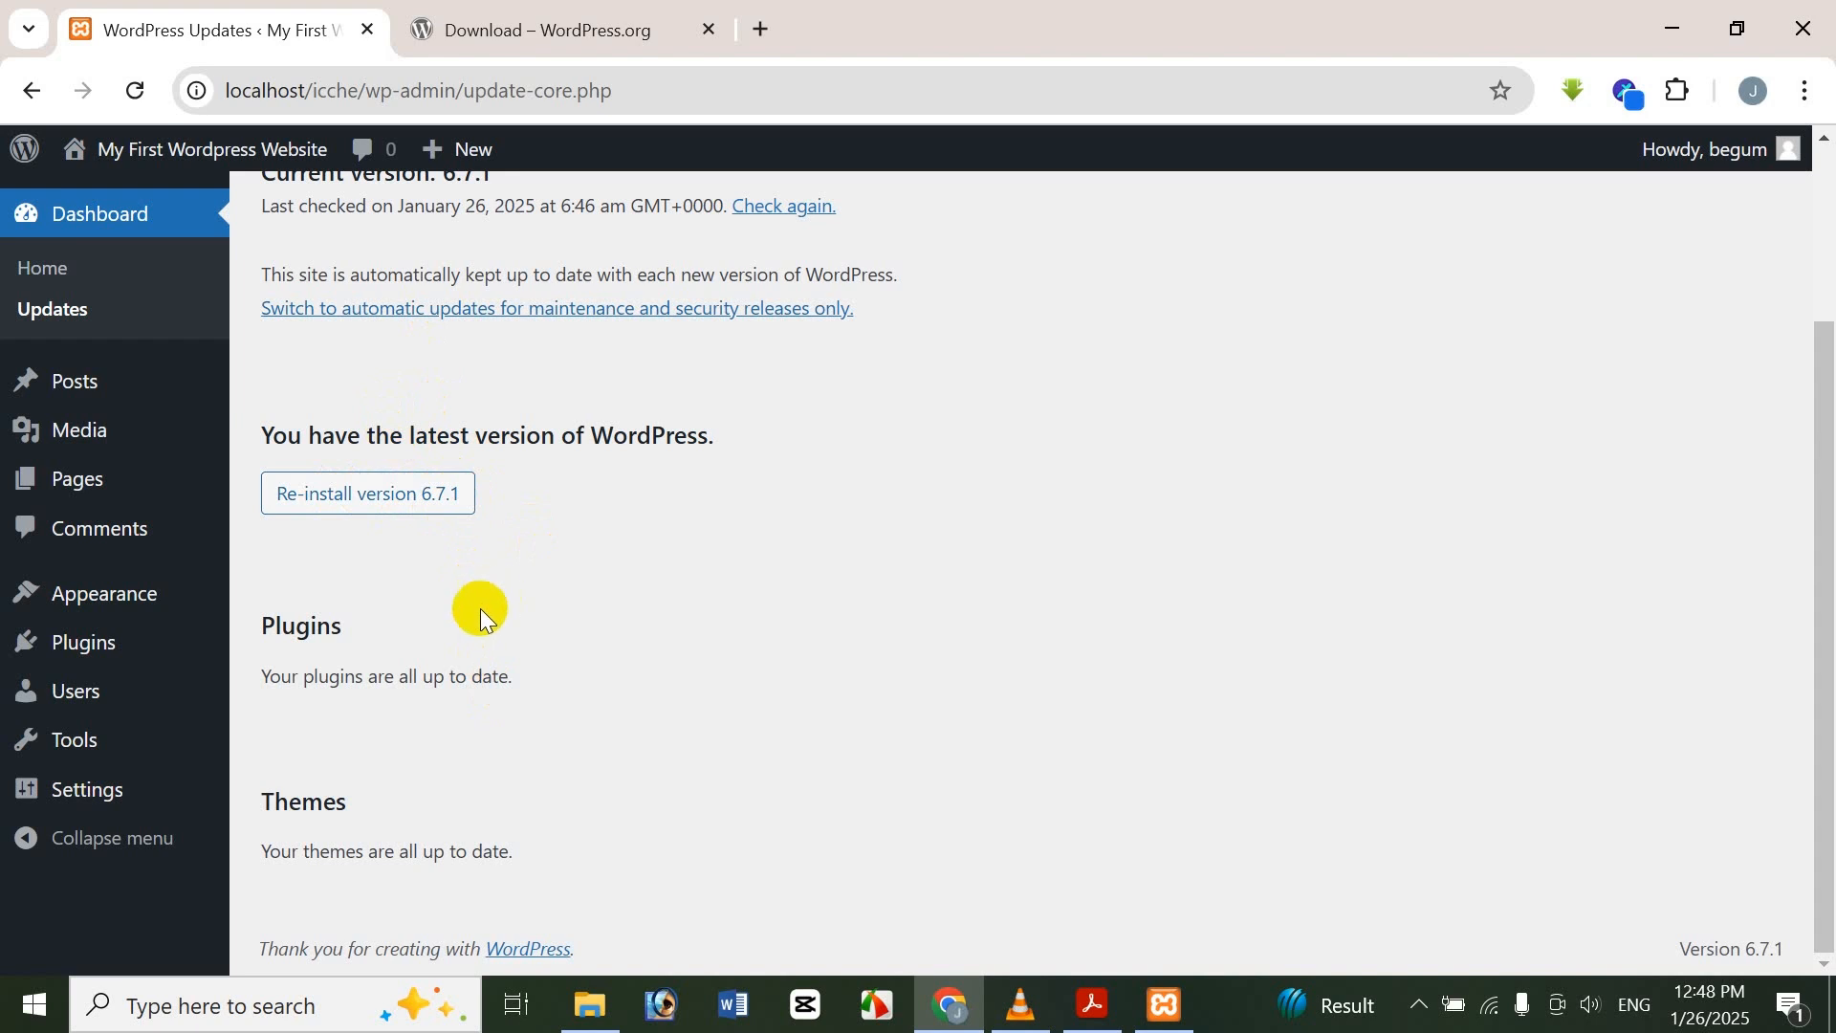
left_click(9, 289)
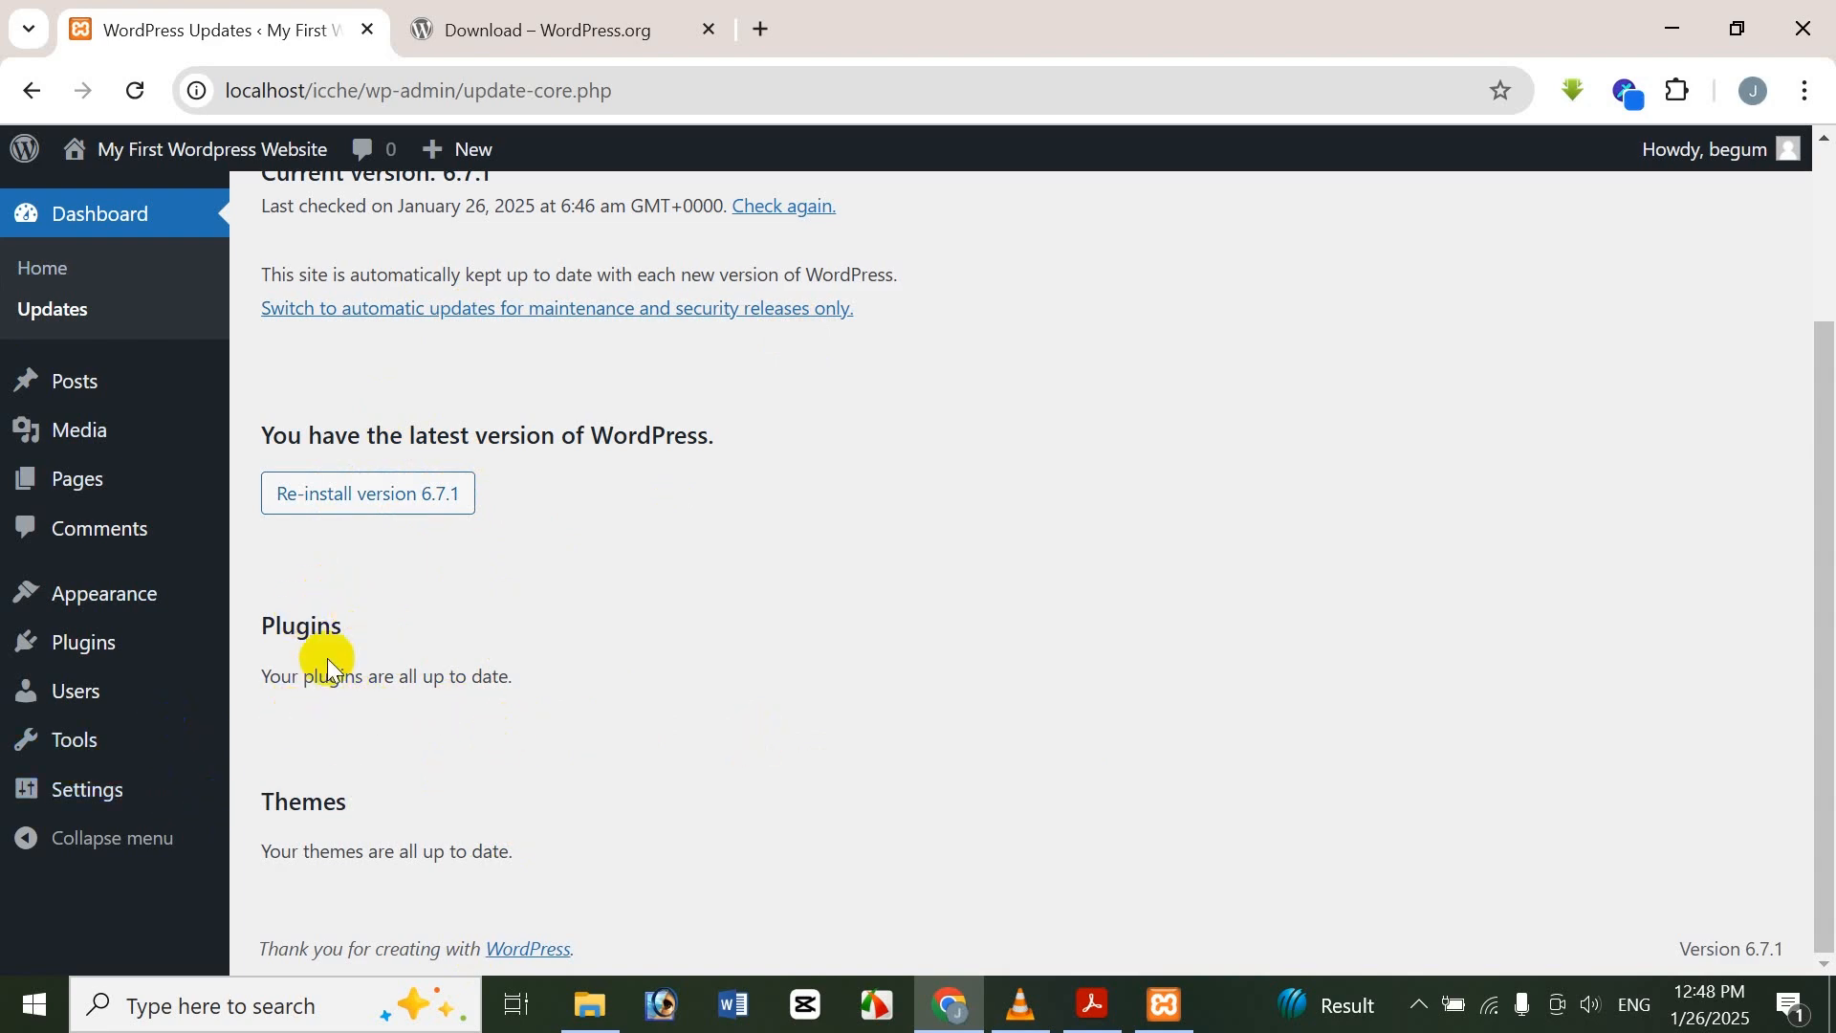
left_click(98, 667)
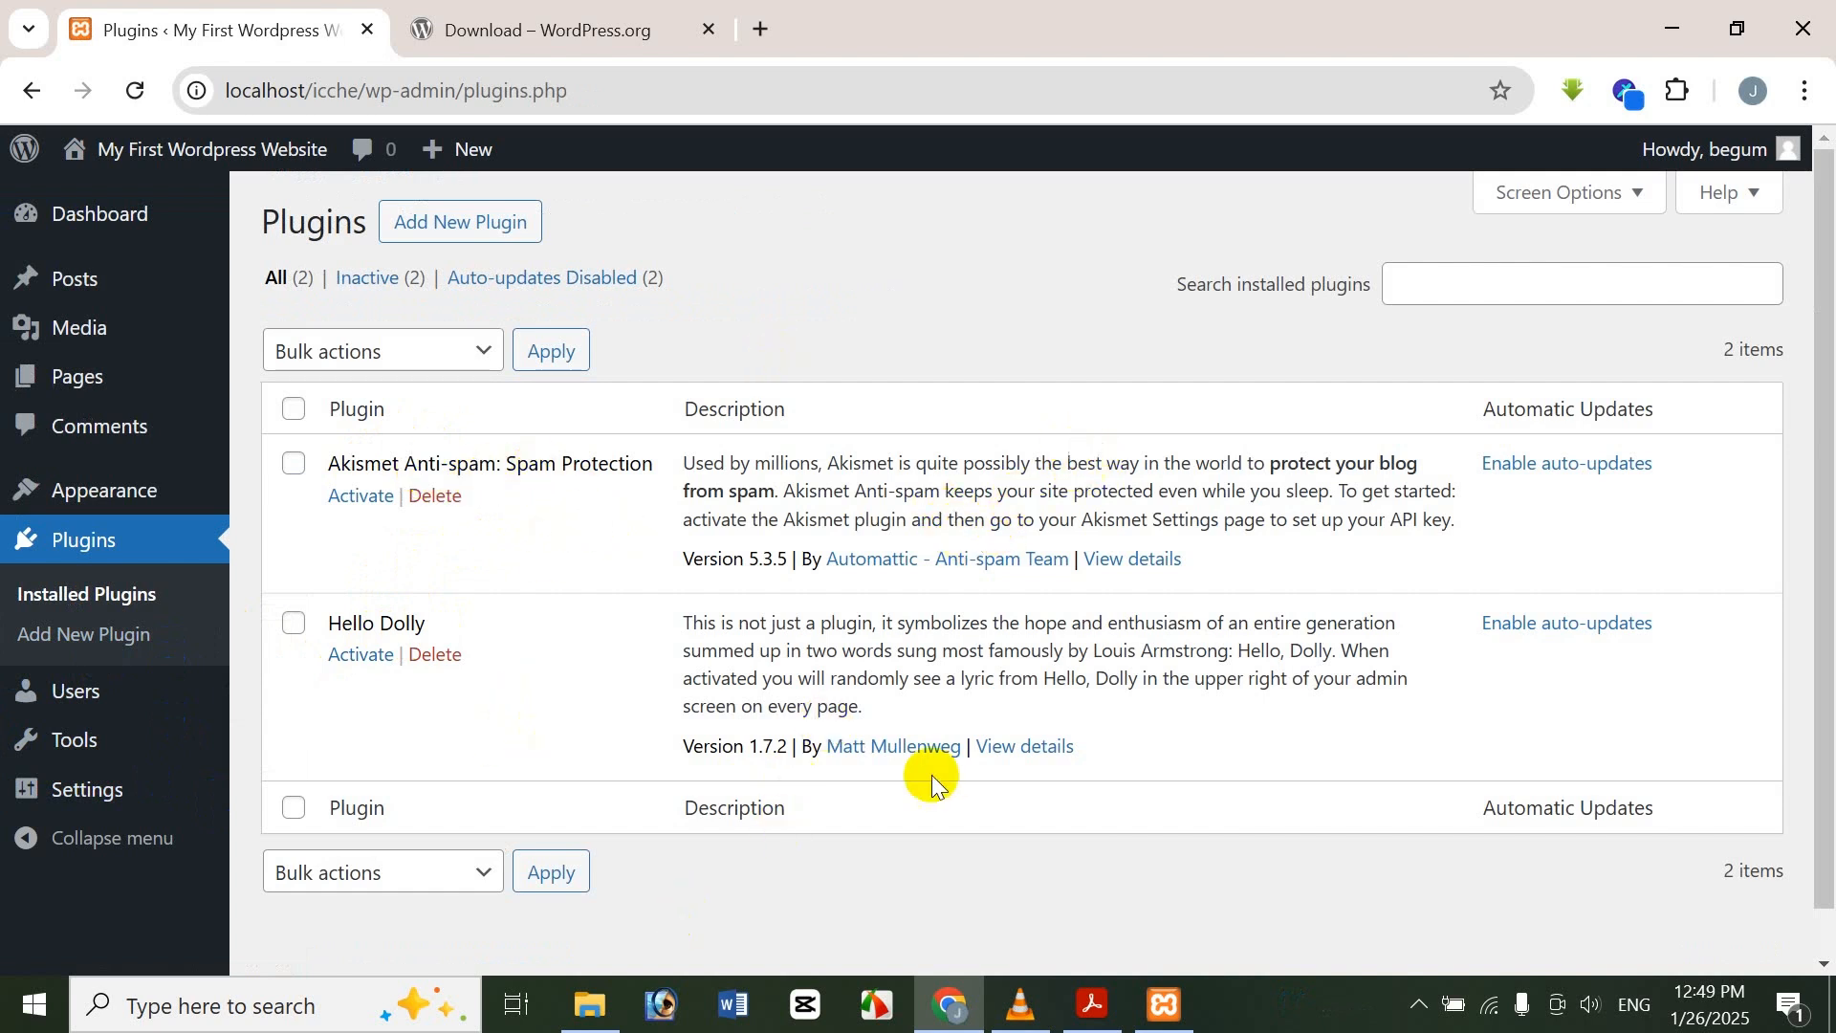
Go back to Dashboard > Updates and confirm version 6.7.1, plugins and themes are up to date
left_click(174, 582)
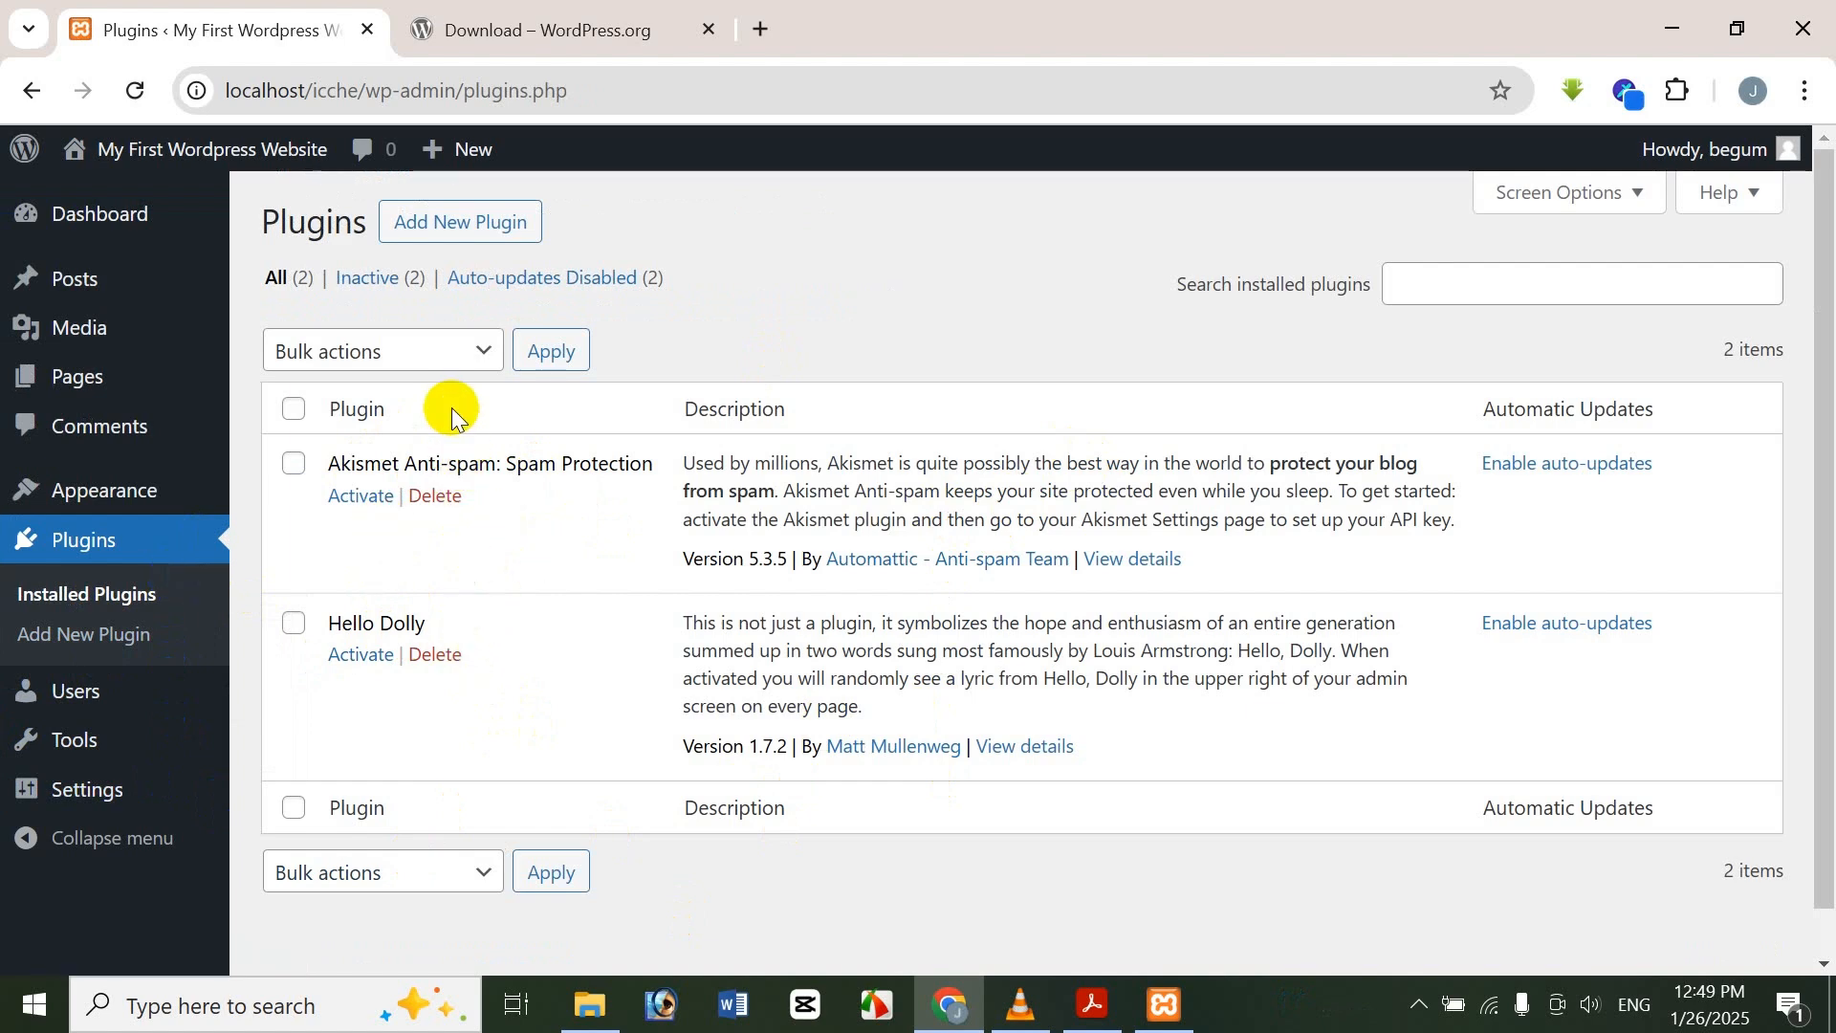
left_click(100, 409)
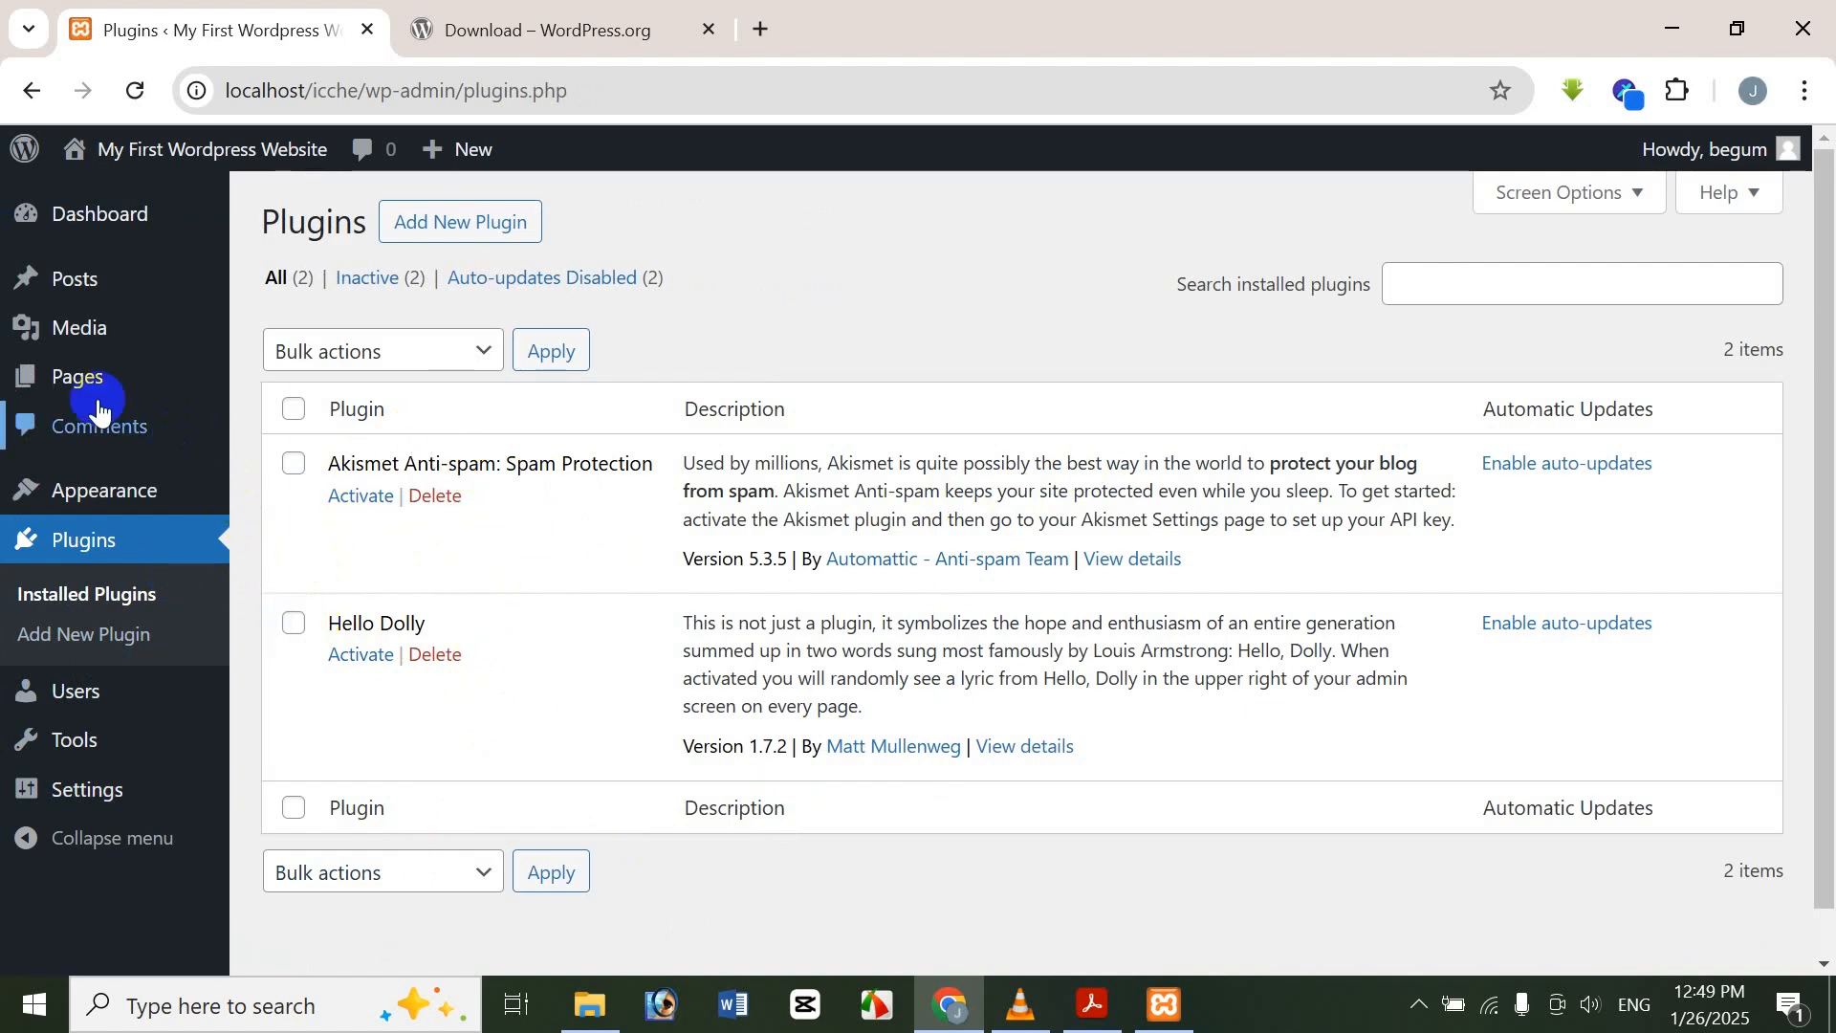
mouse_move(149, 218)
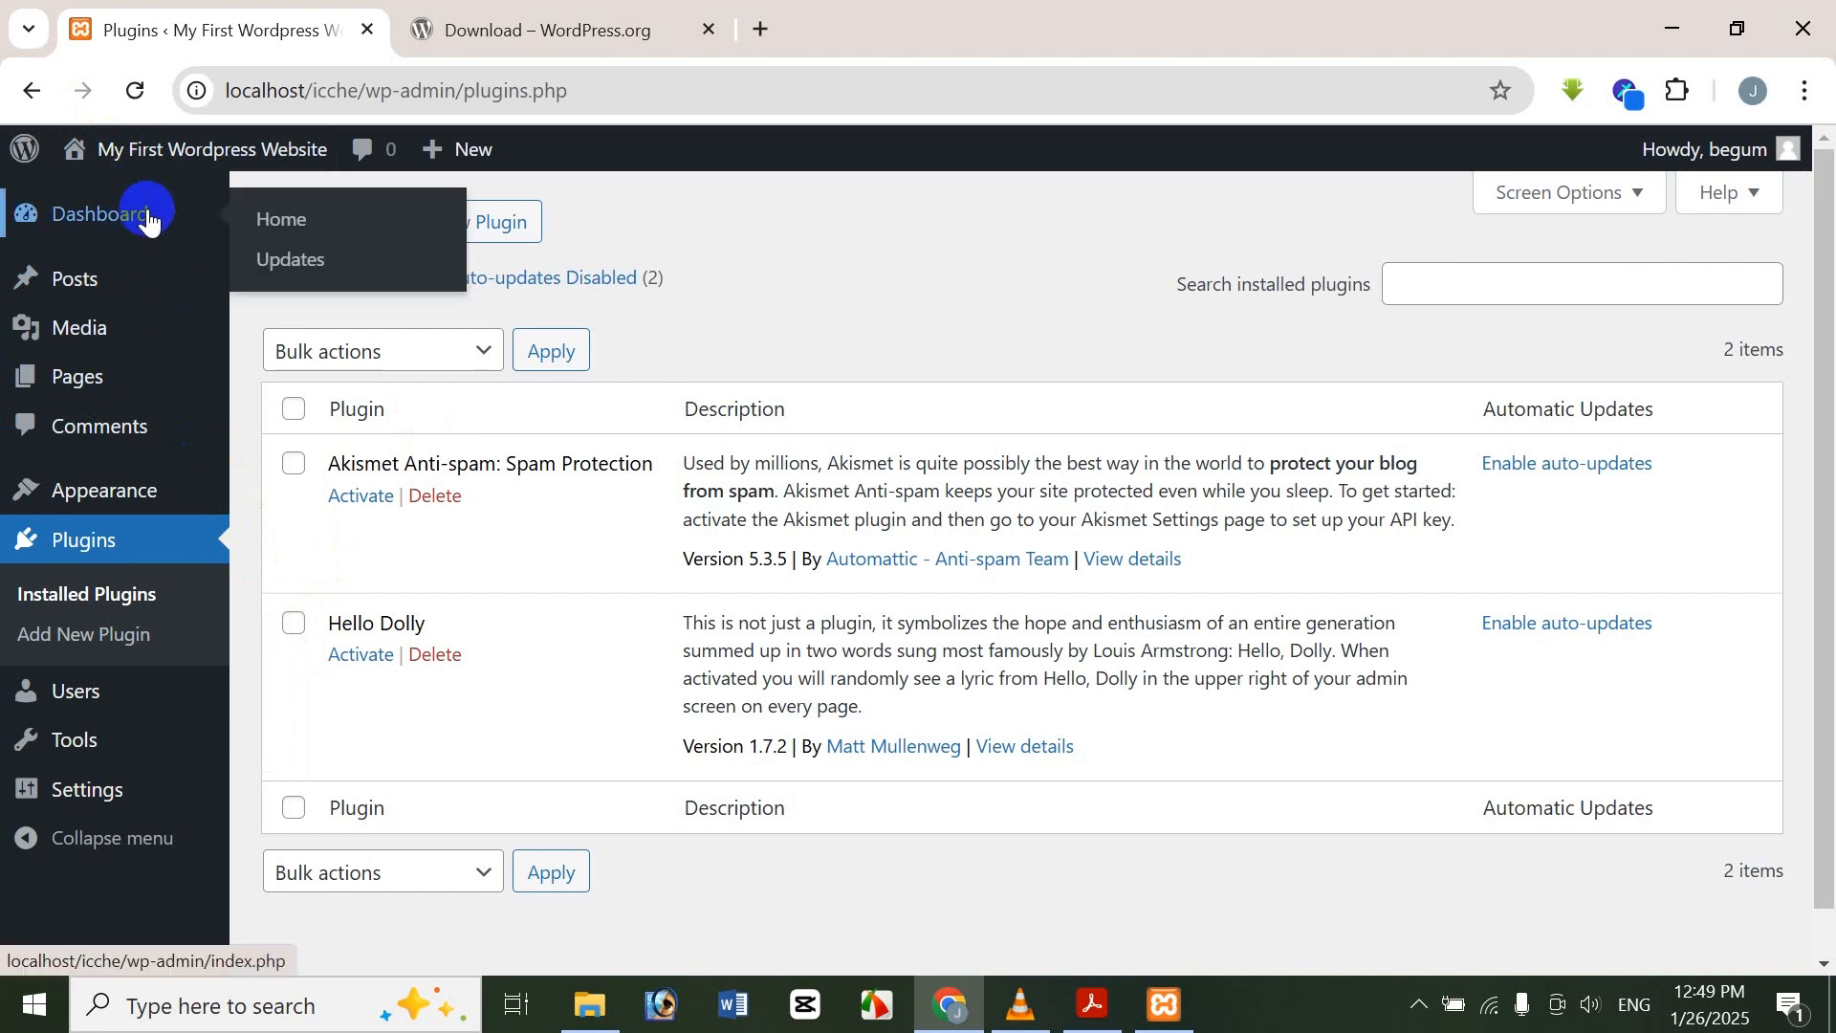
left_click(292, 259)
scroll(722, 535, "down", 1)
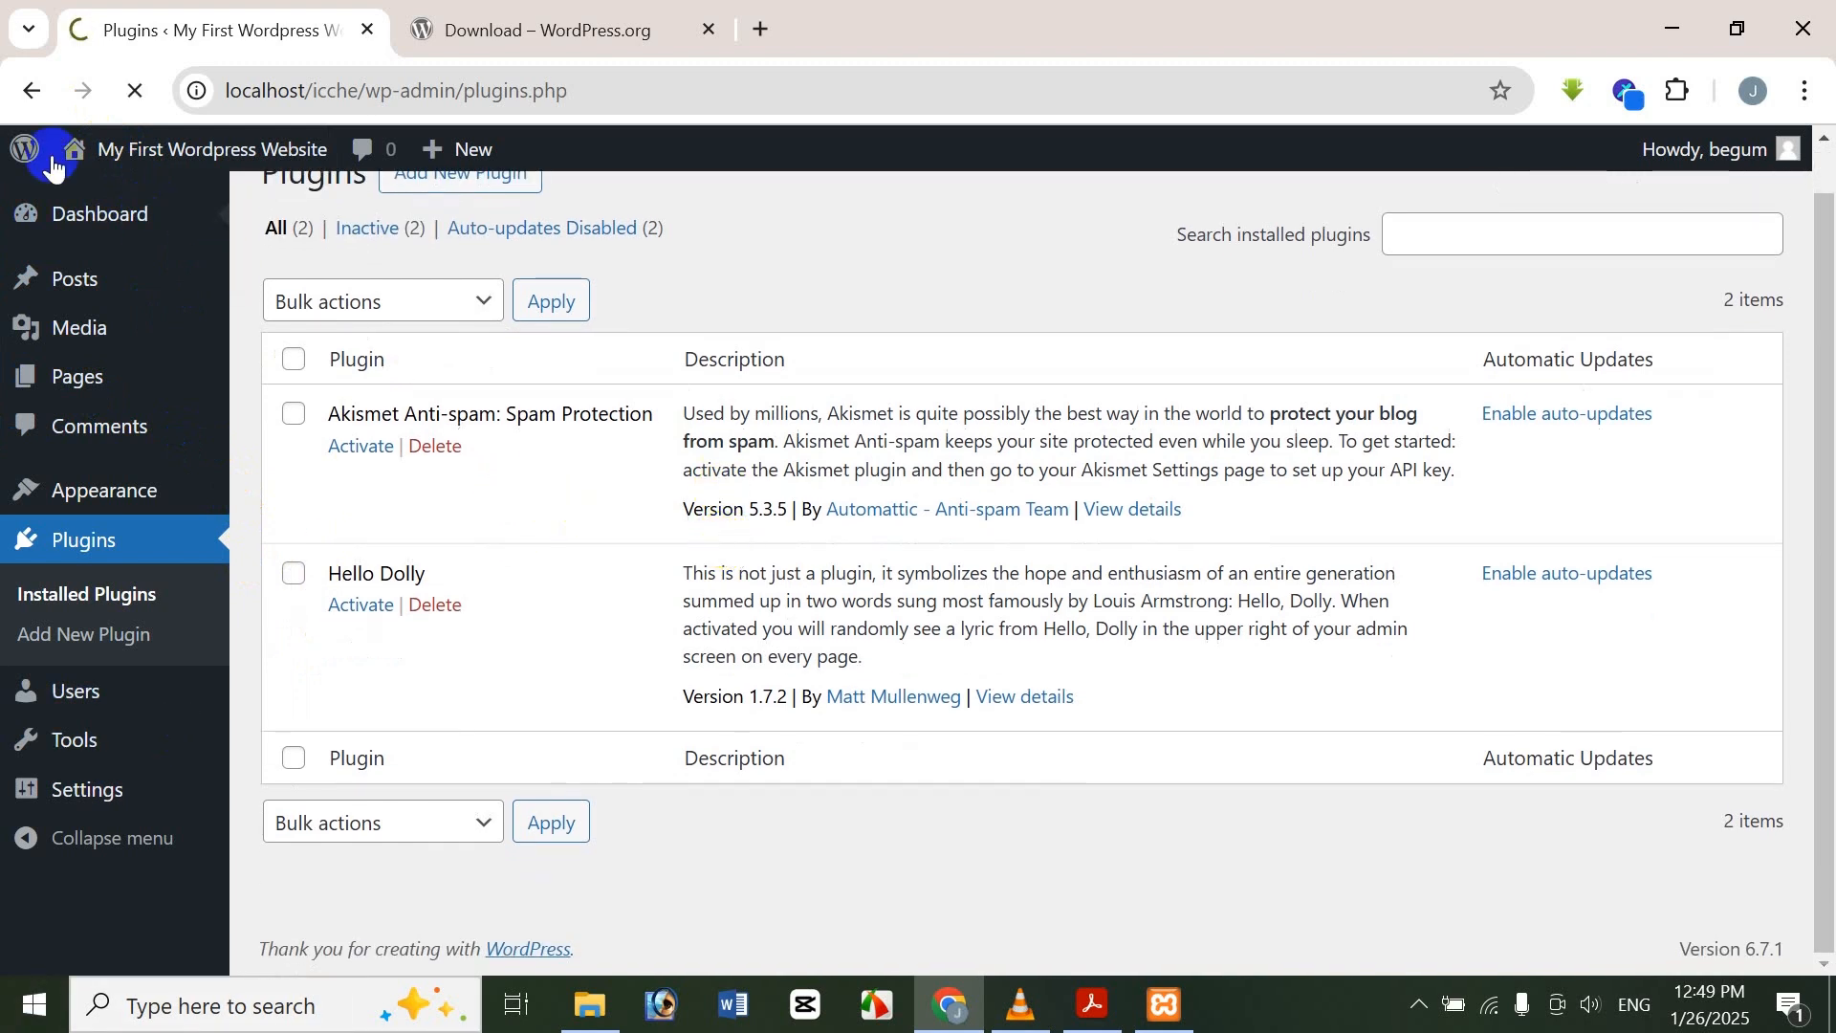
left_click(148, 213)
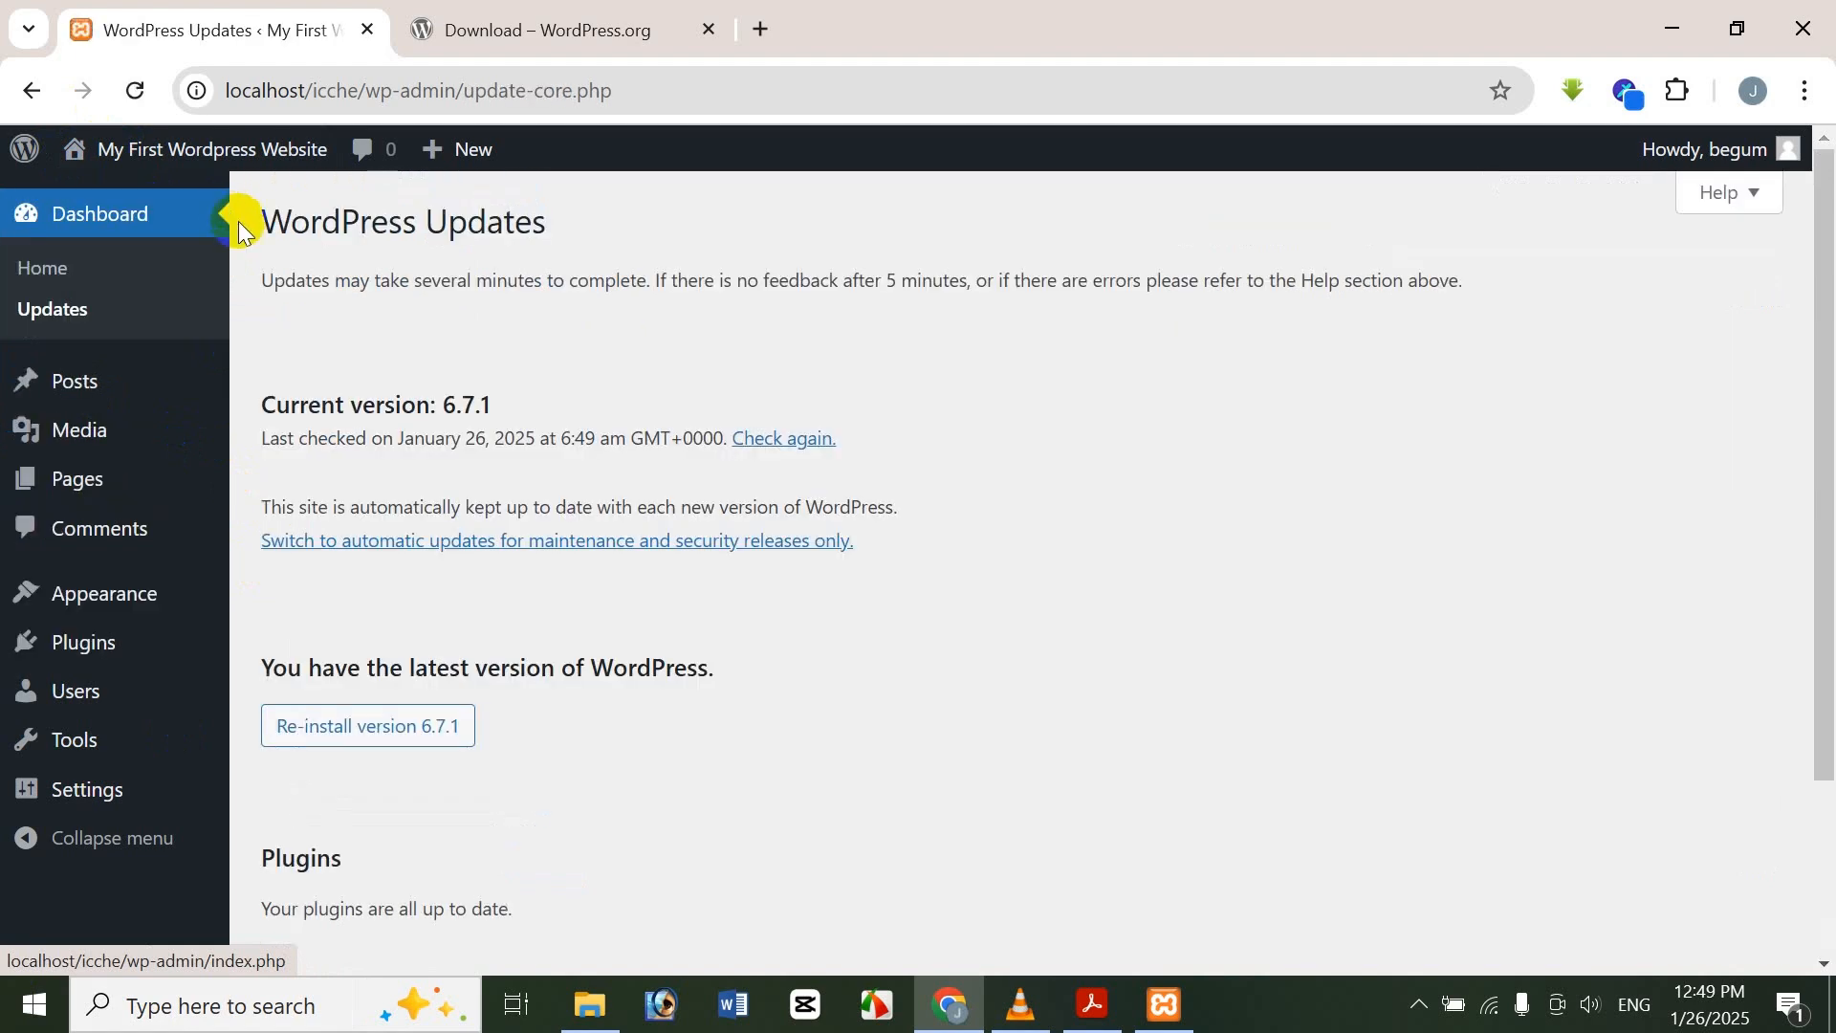
scroll(726, 565, "down", 2)
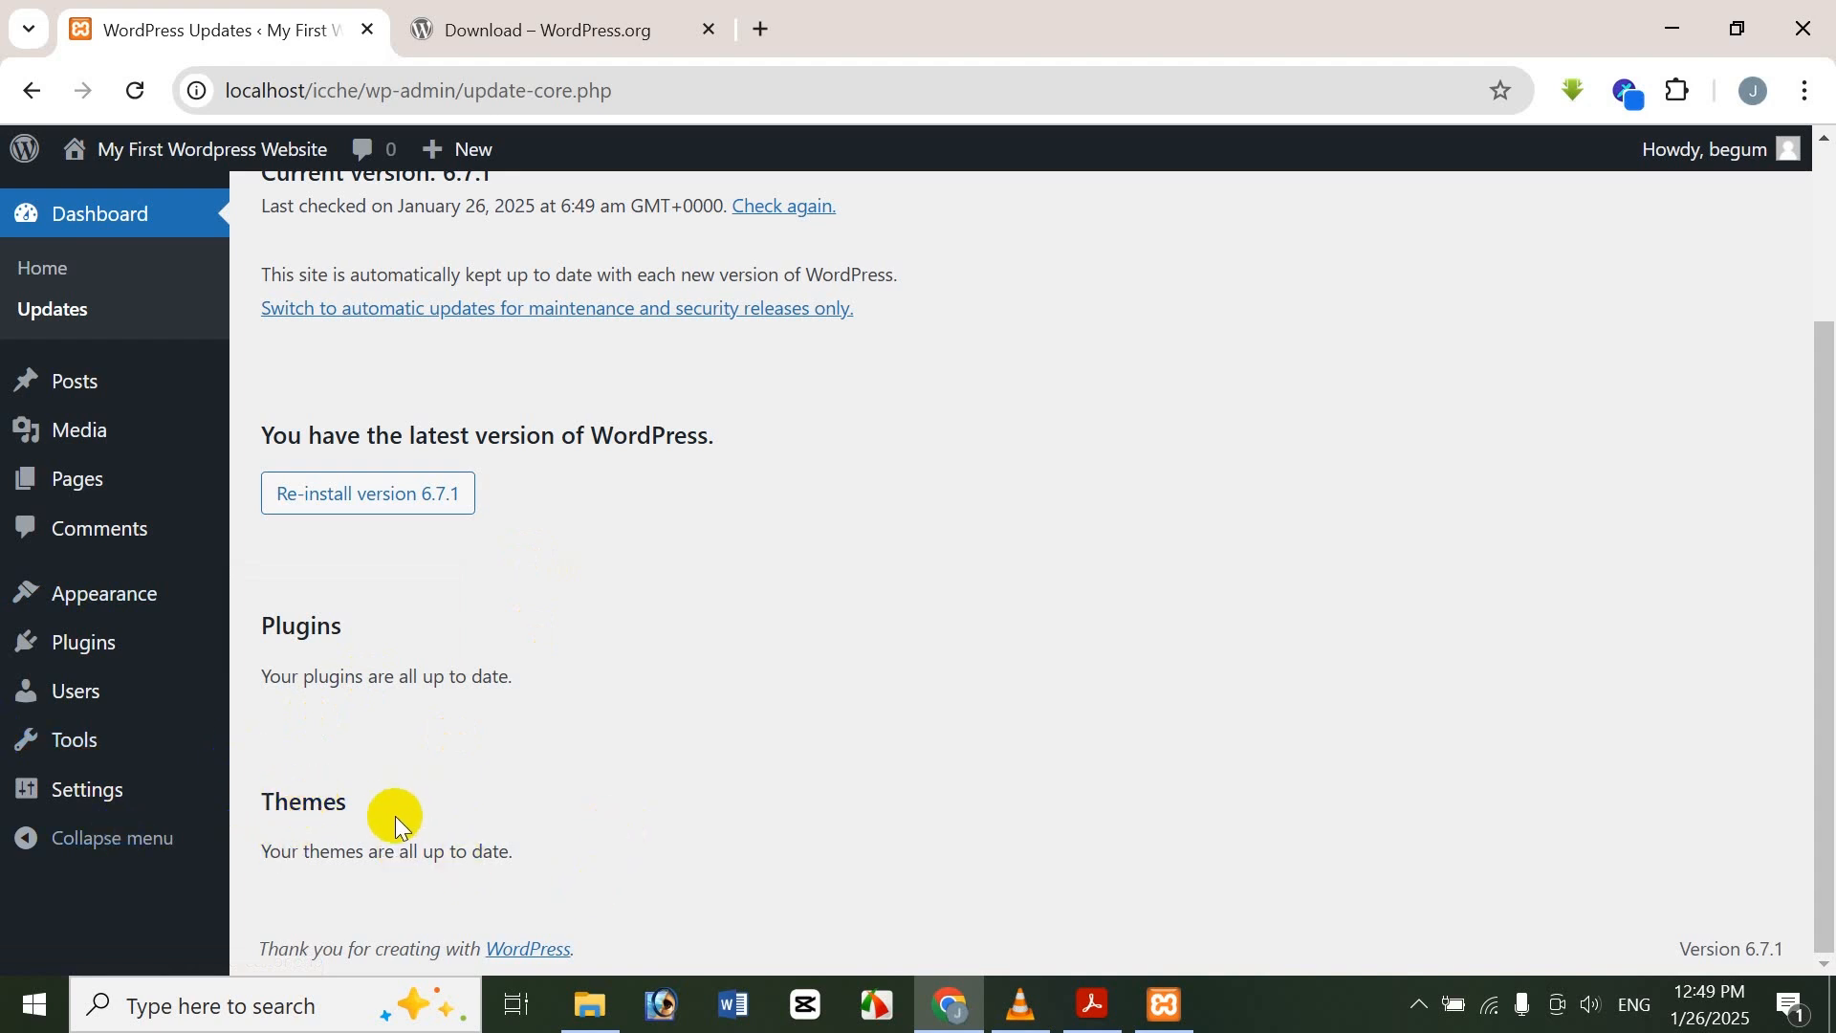
left_click(206, 766)
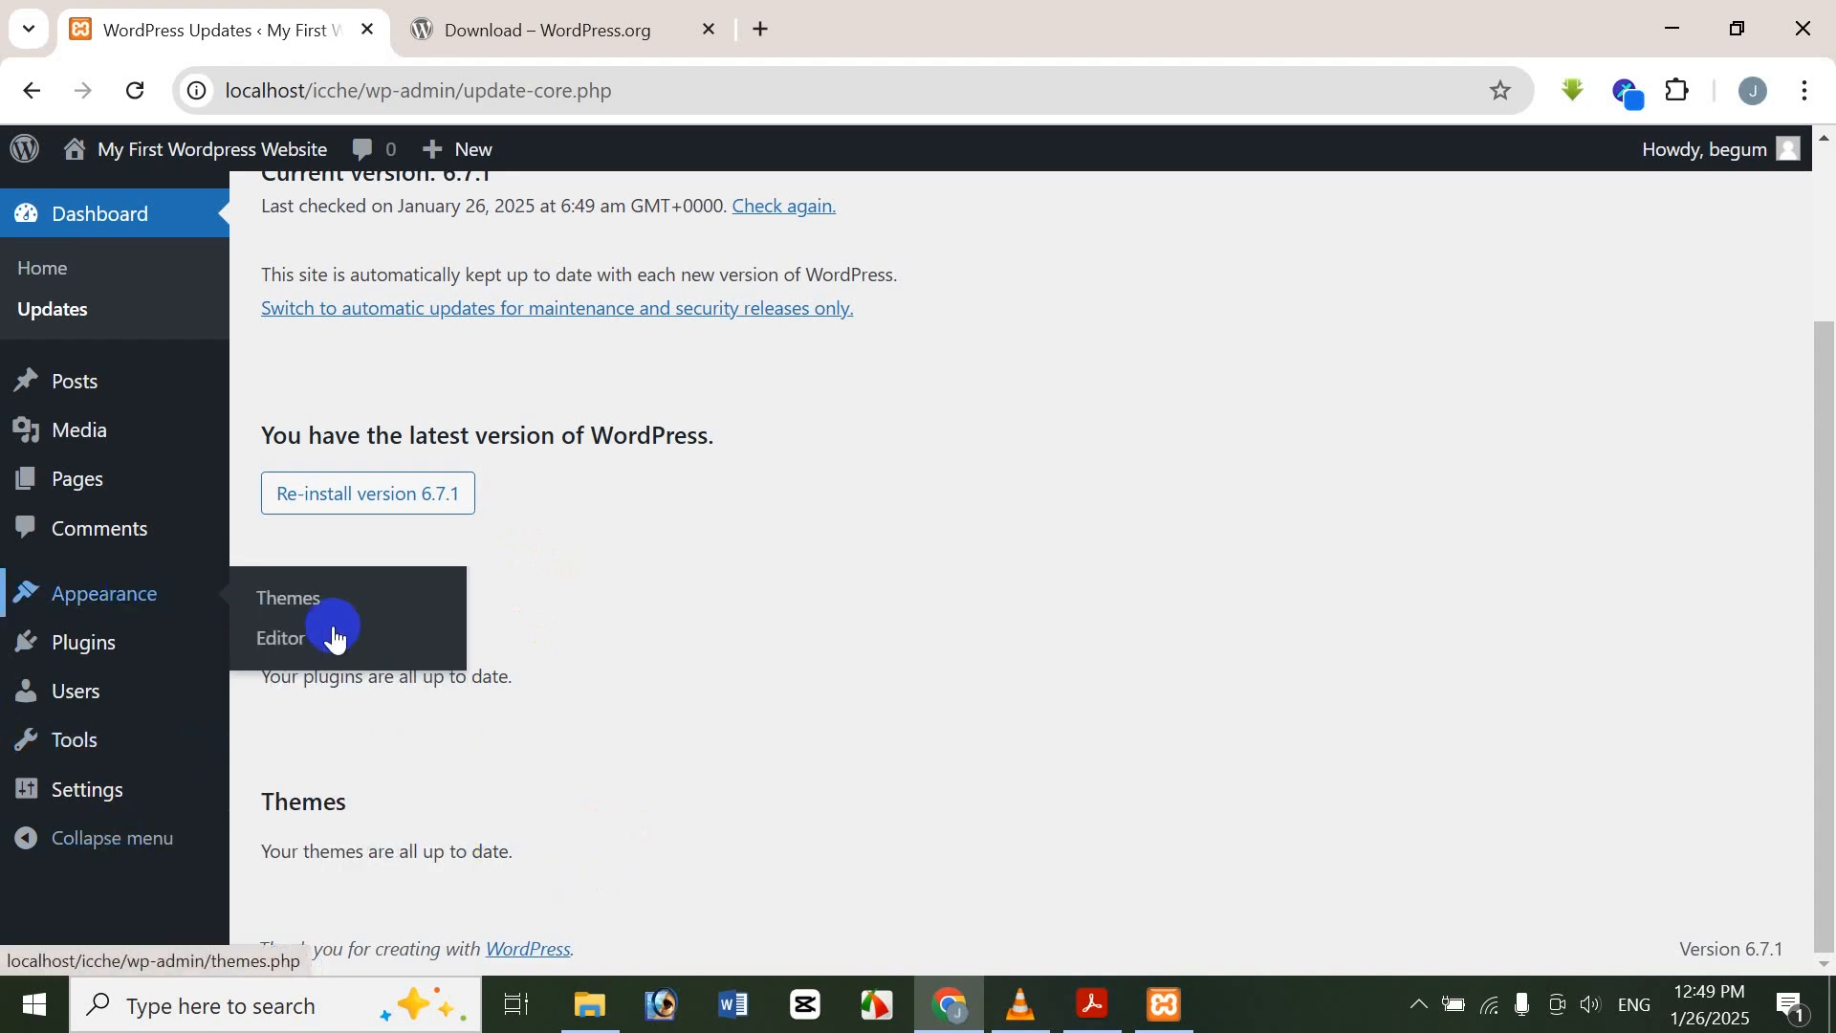
left_click(341, 600)
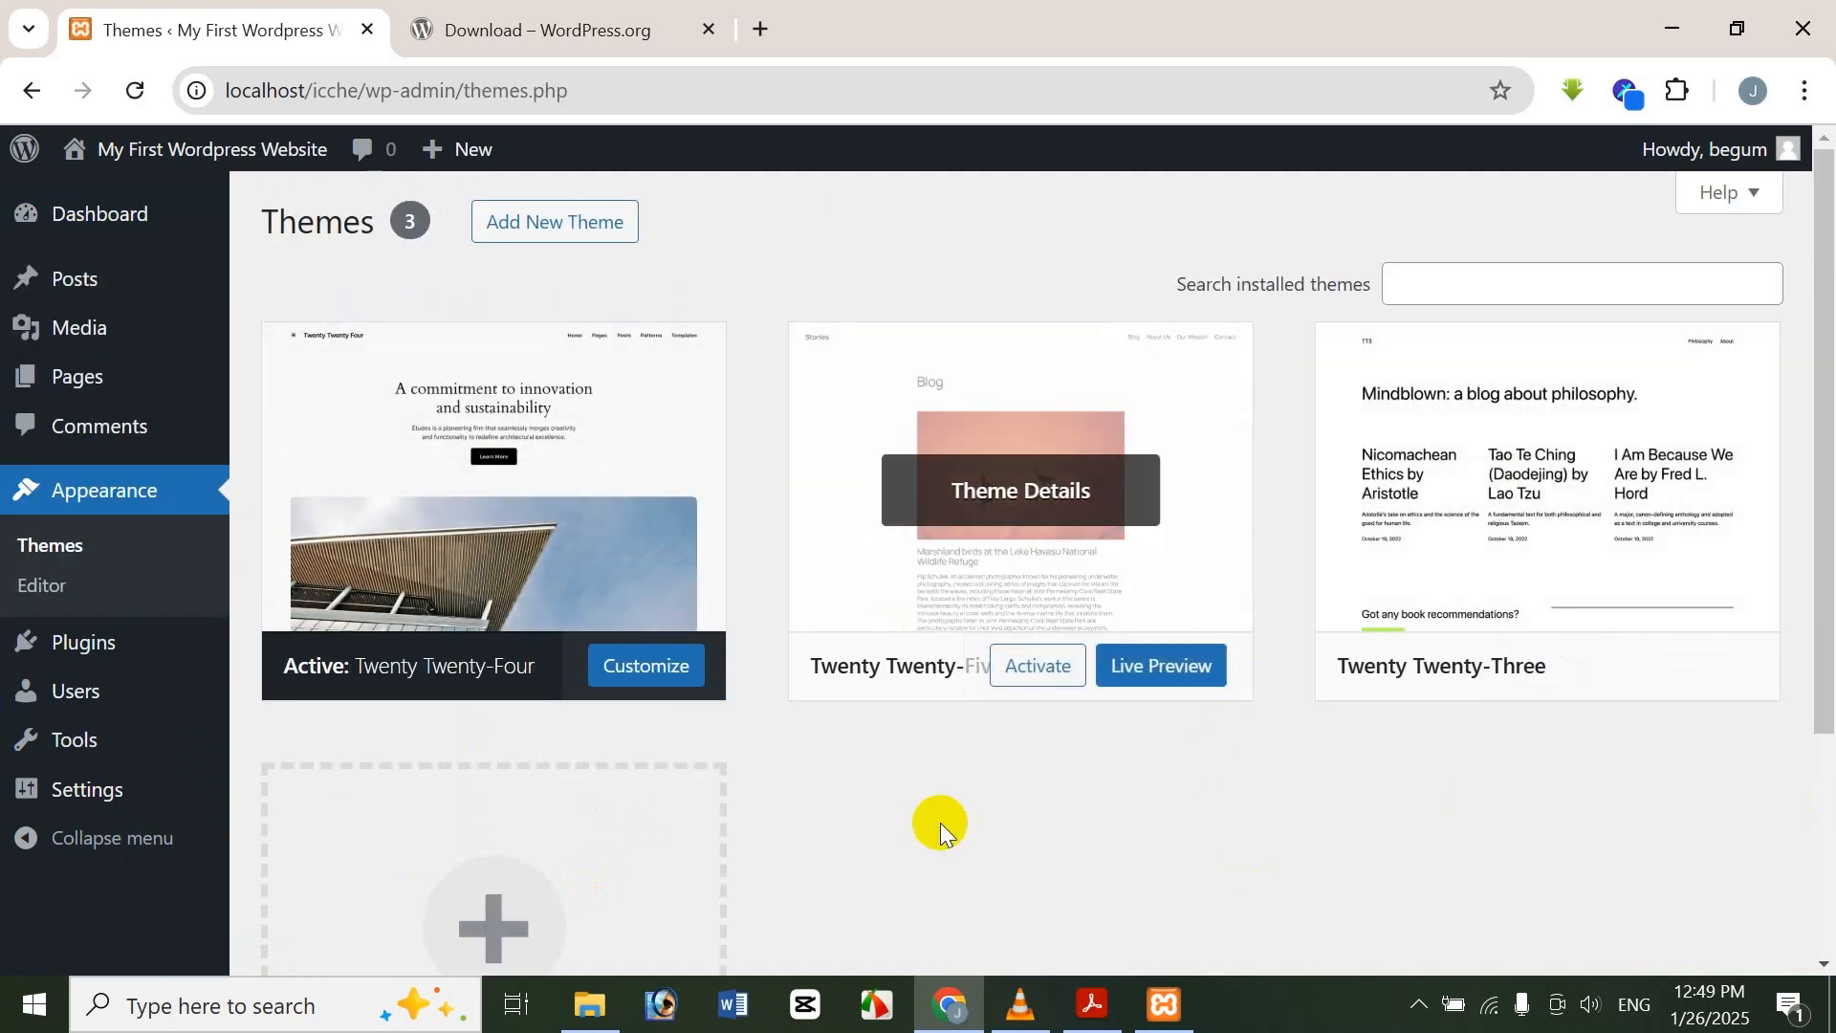
left_click(1041, 460)
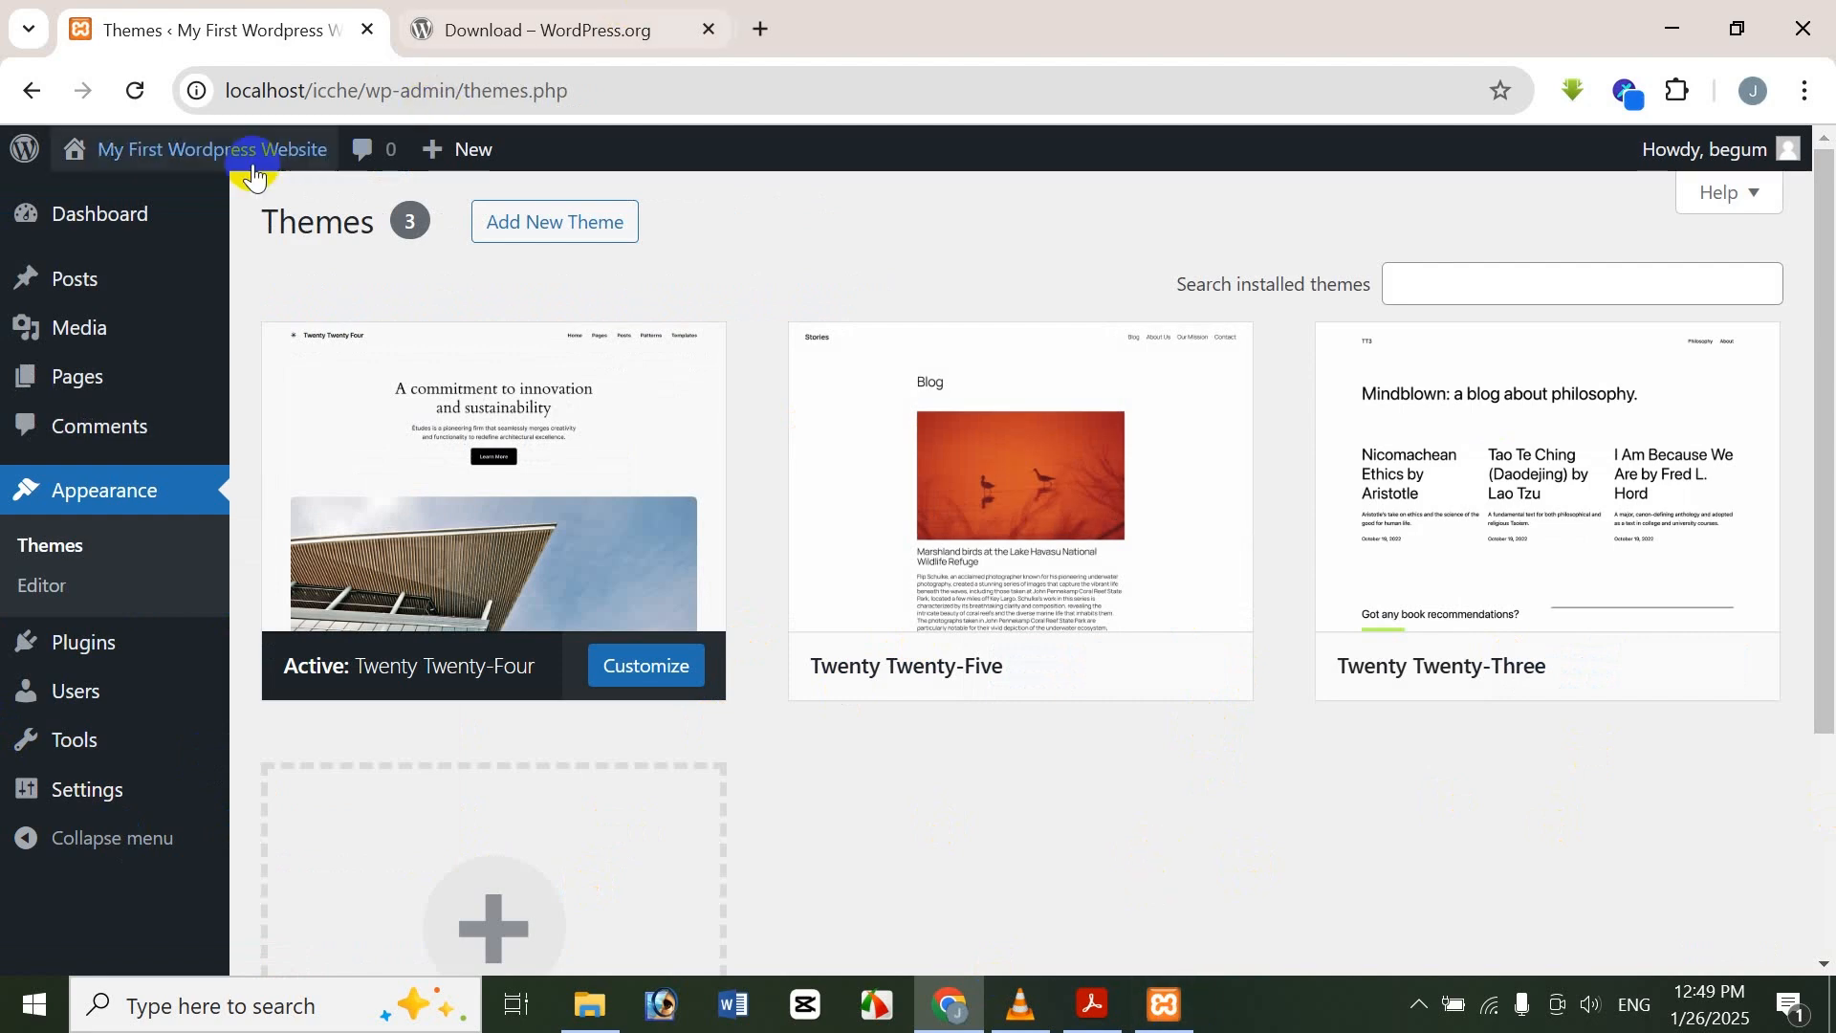
mouse_move(148, 226)
left_click(320, 268)
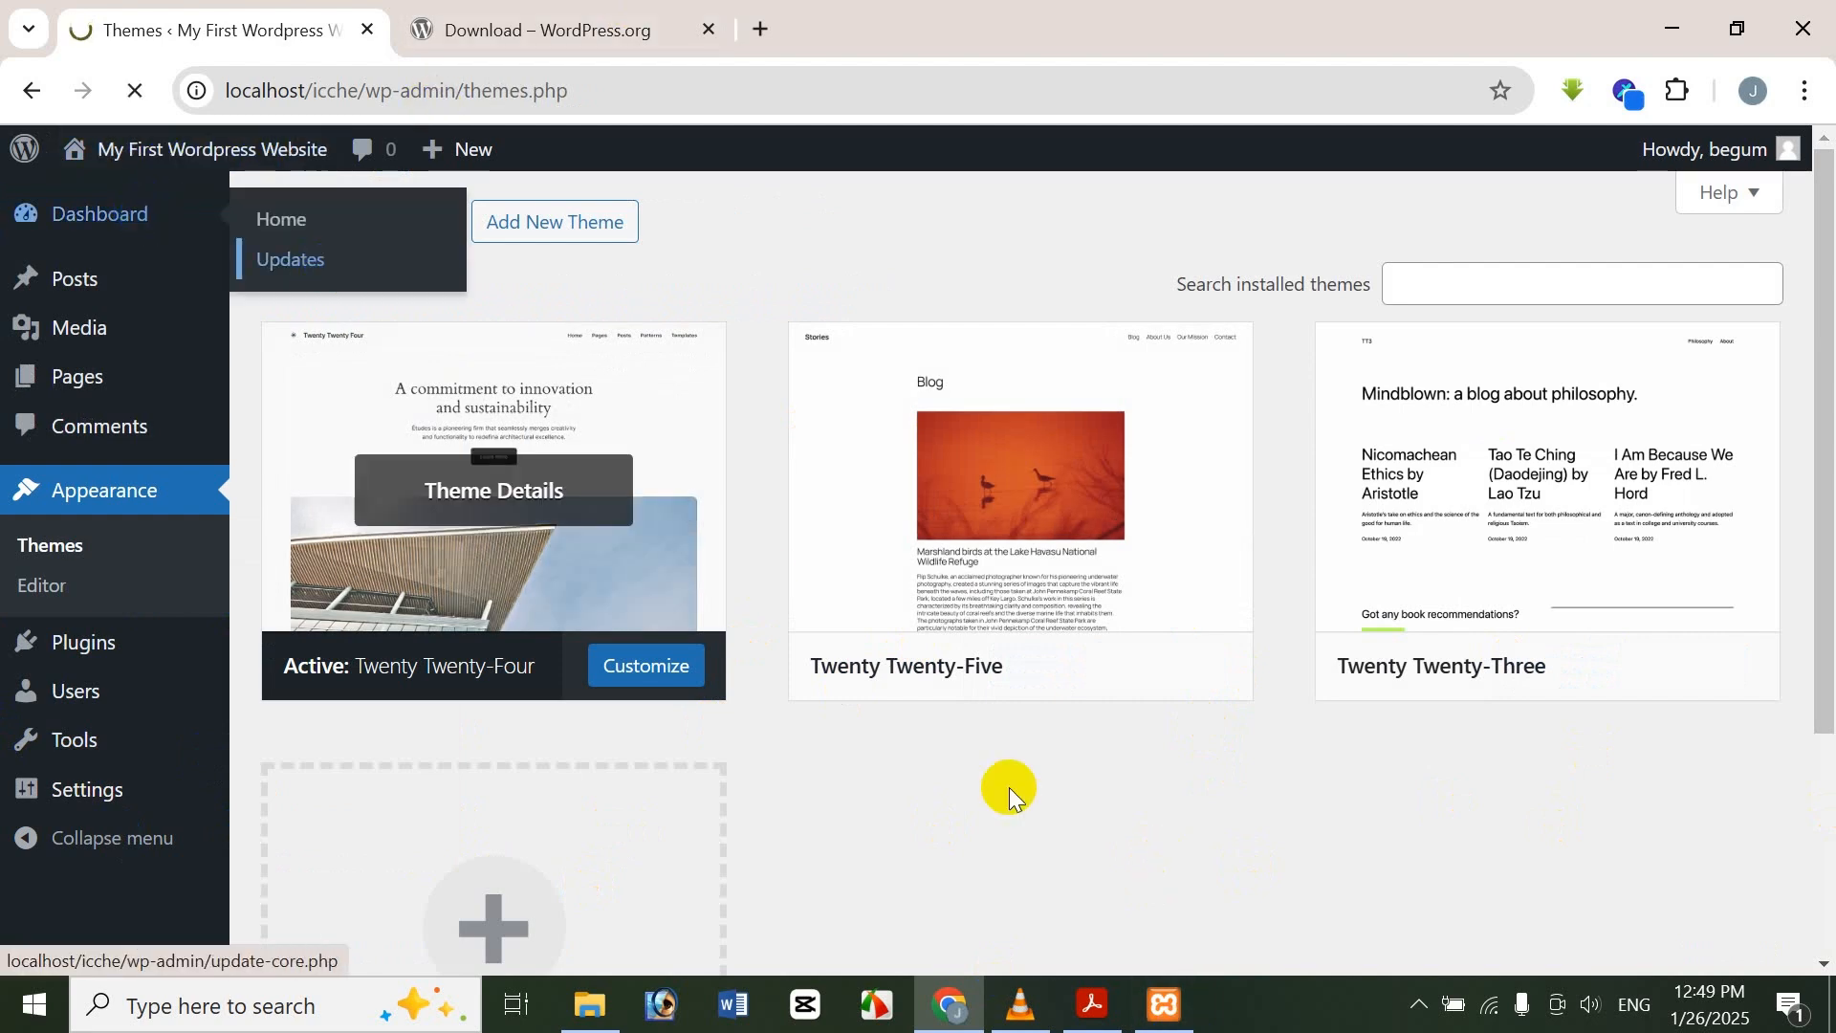
scroll(891, 558, "down", 1)
scroll(891, 565, "down", 2)
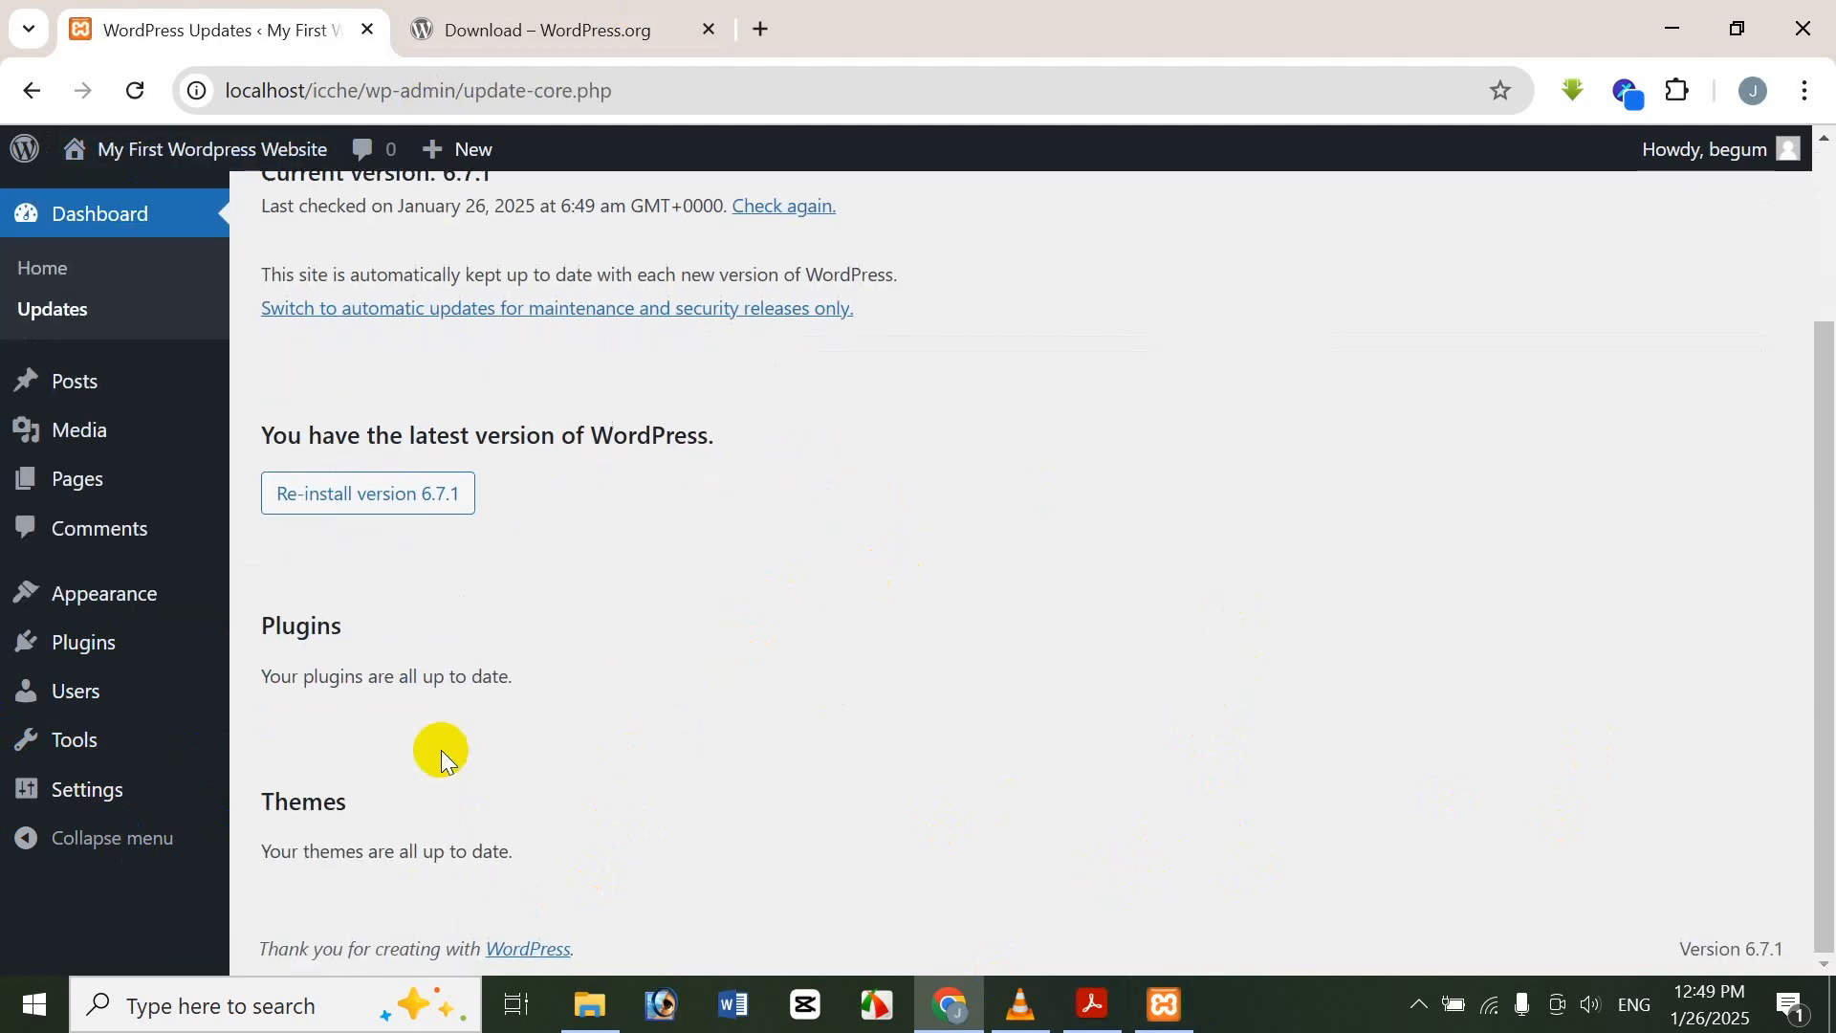
scroll(399, 587, "up", 3)
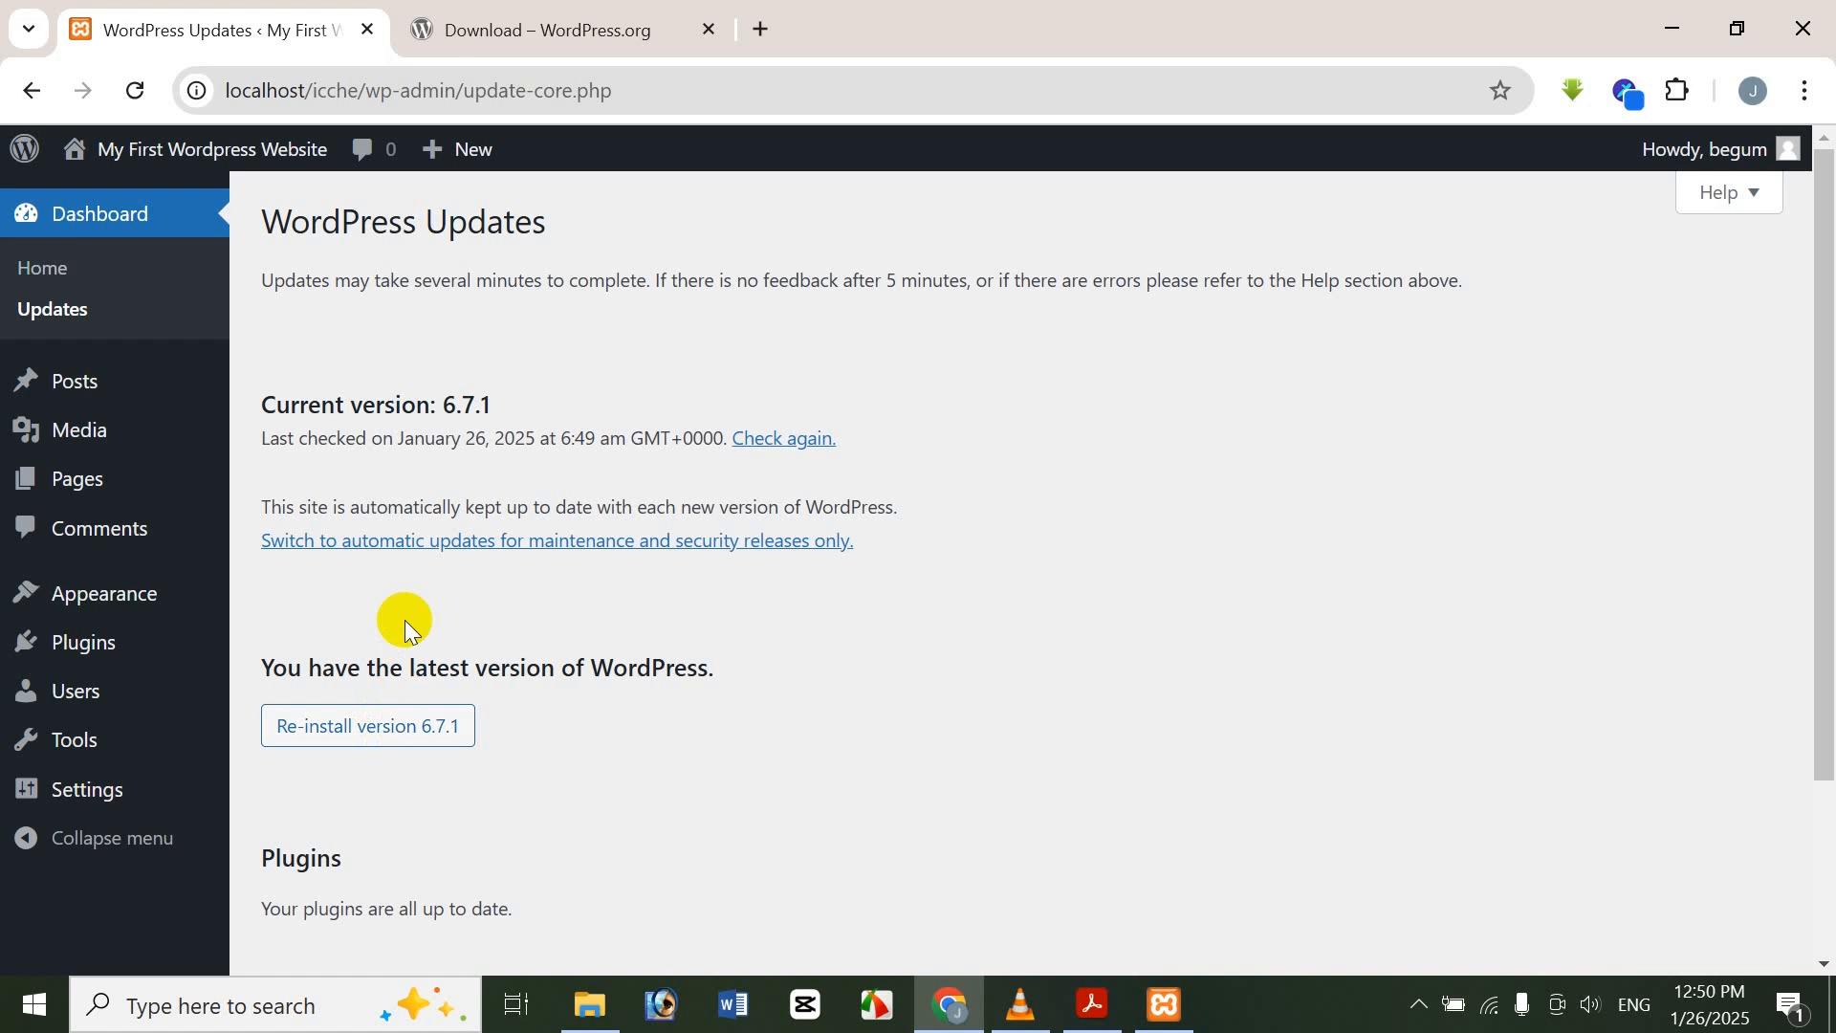
left_click(4, 1026)
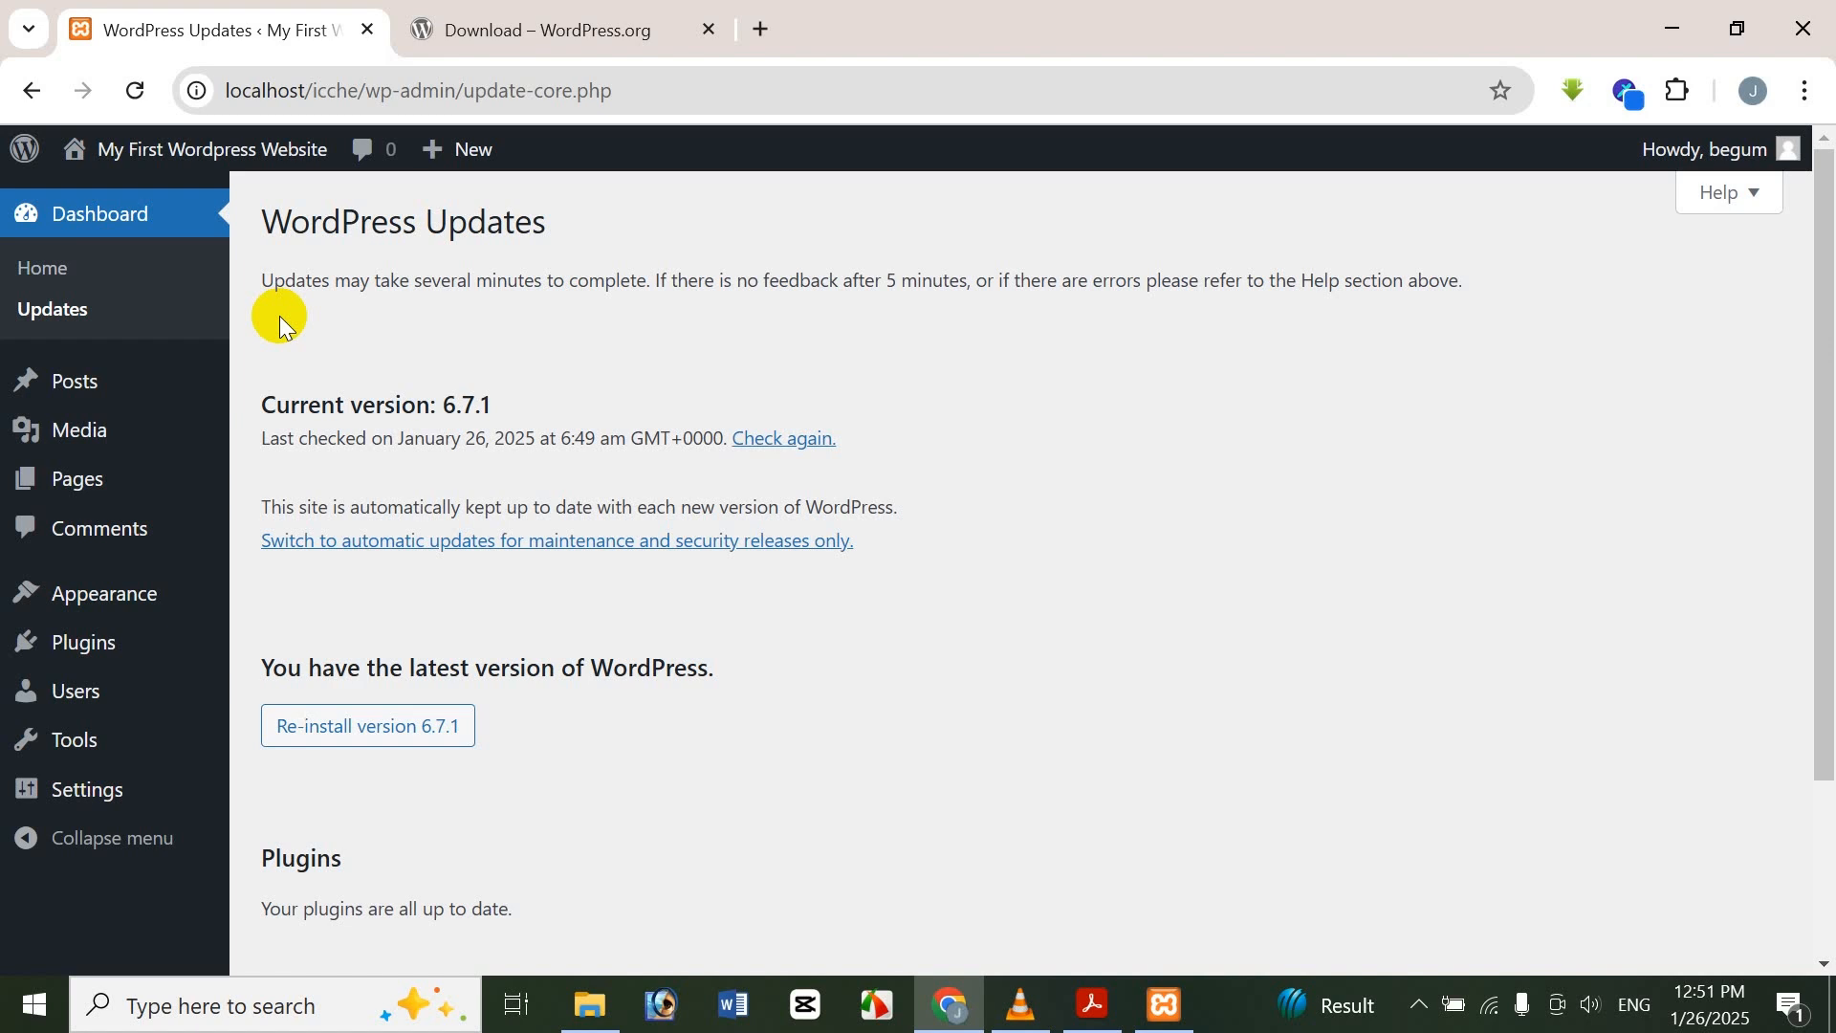
left_click_drag(1828, 510, 1828, 681)
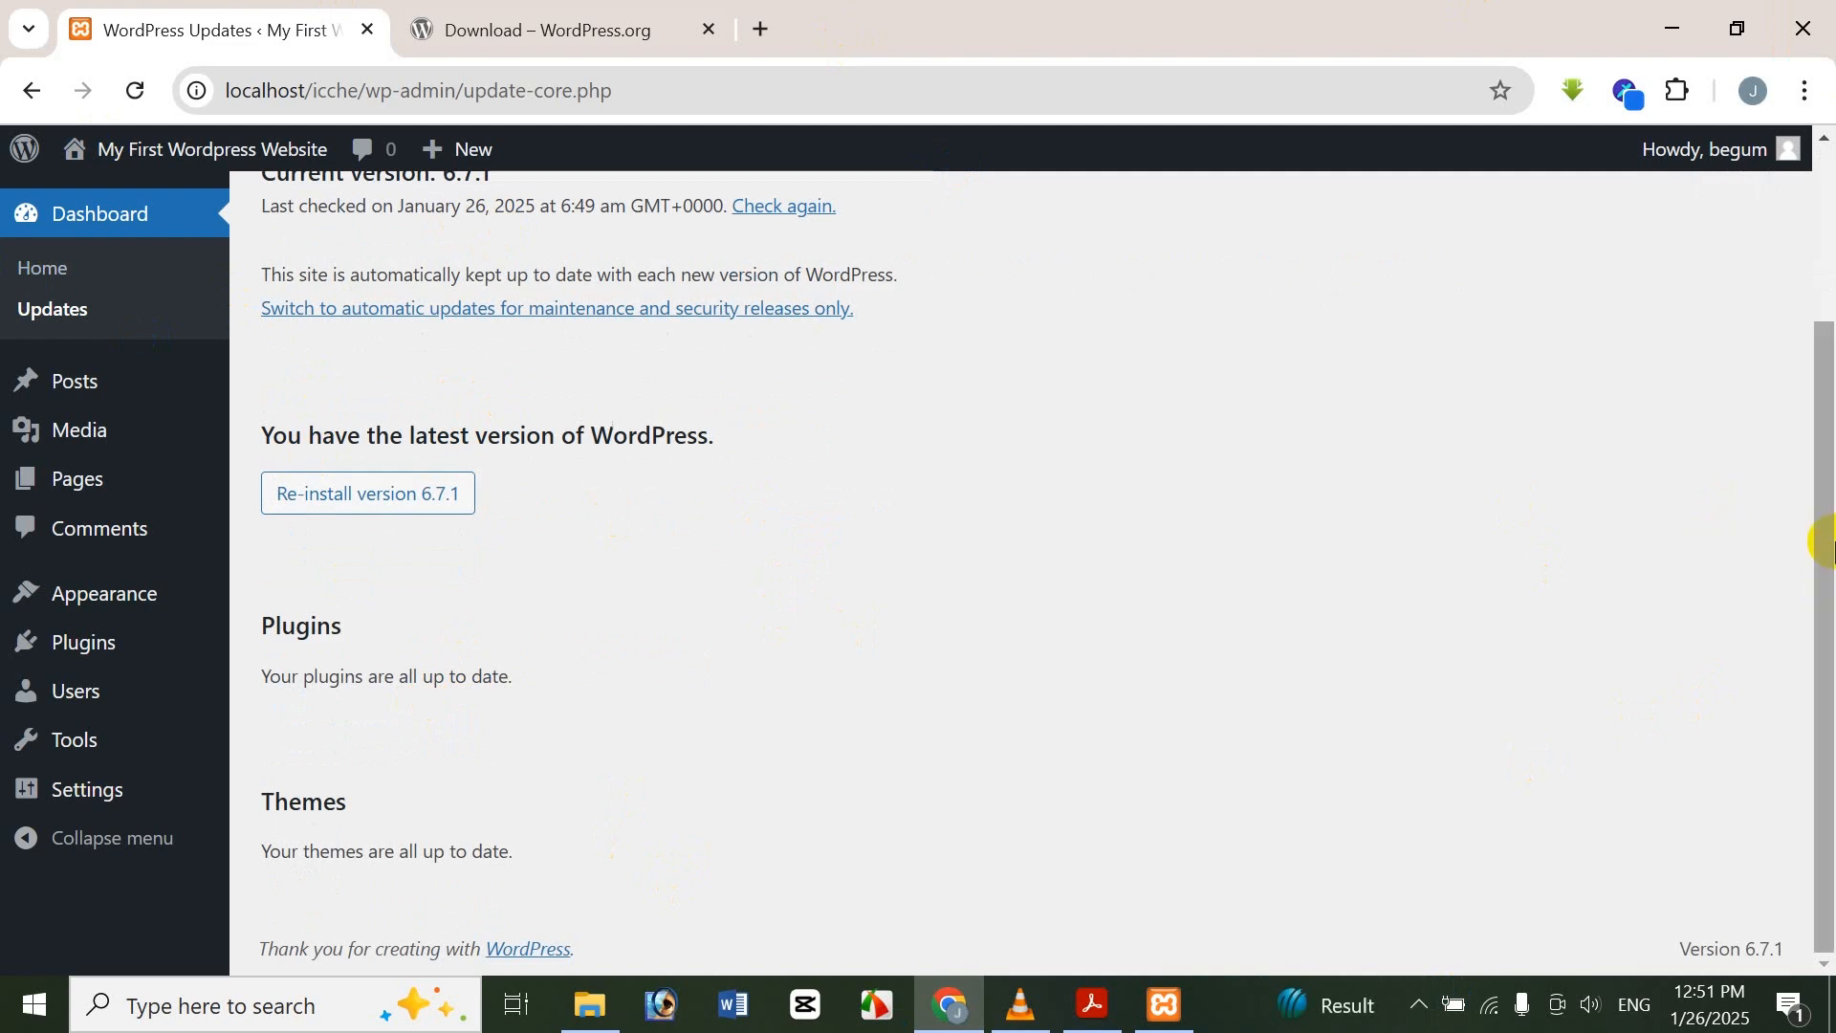
left_click_drag(1824, 533, 1824, 356)
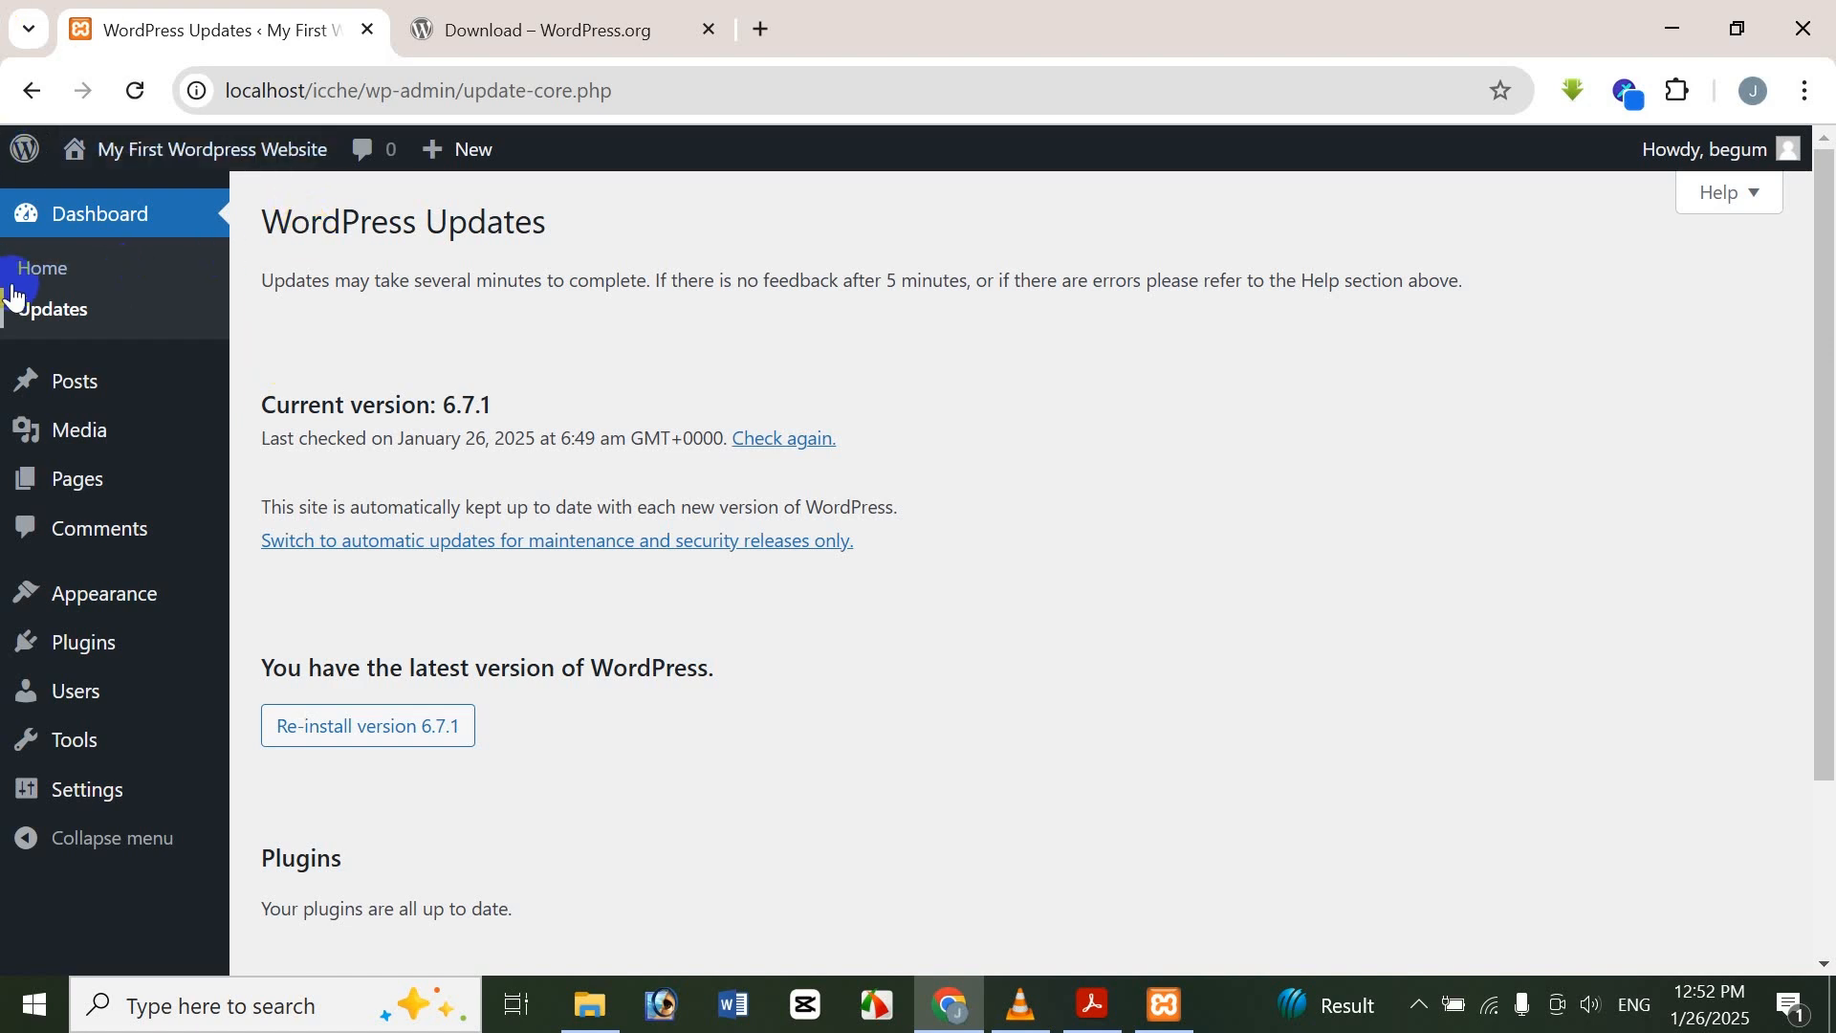
Go to Dashboard Home, then bring up the 'Part 6 - WordPress Dashboard (Home & Updates)' title PDF
left_click(64, 260)
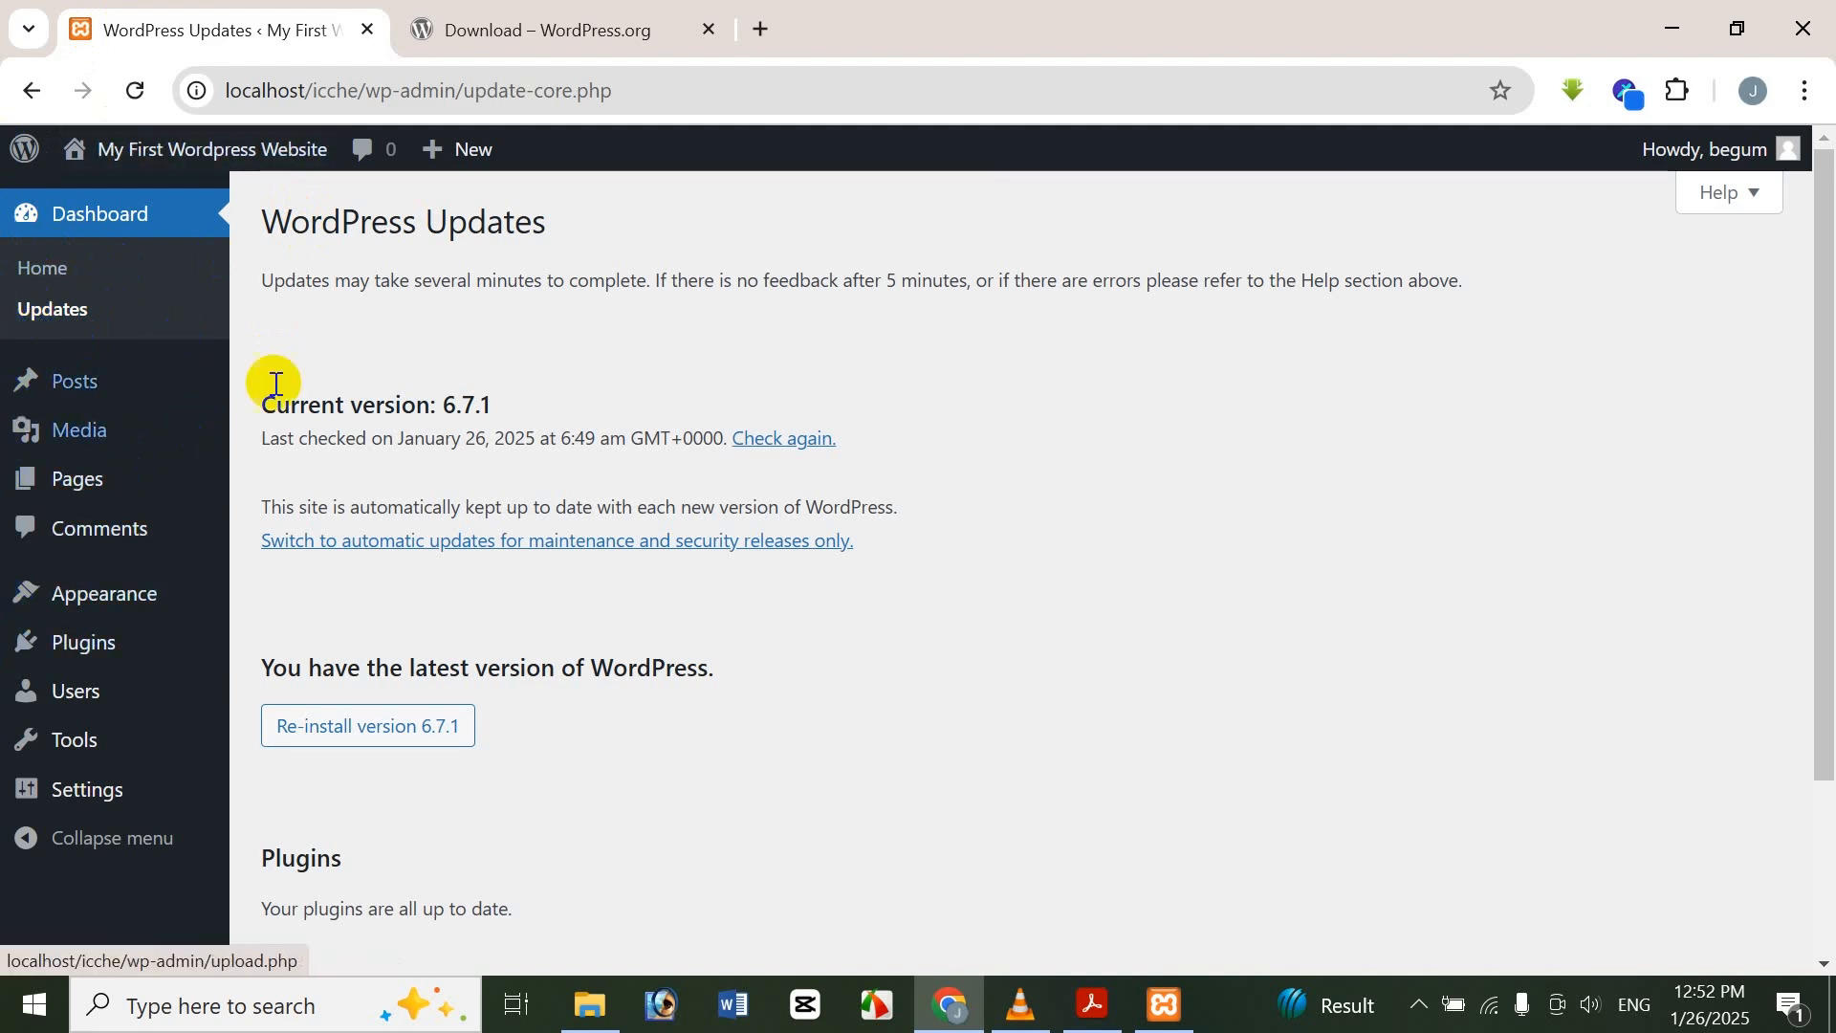
left_click(1090, 1002)
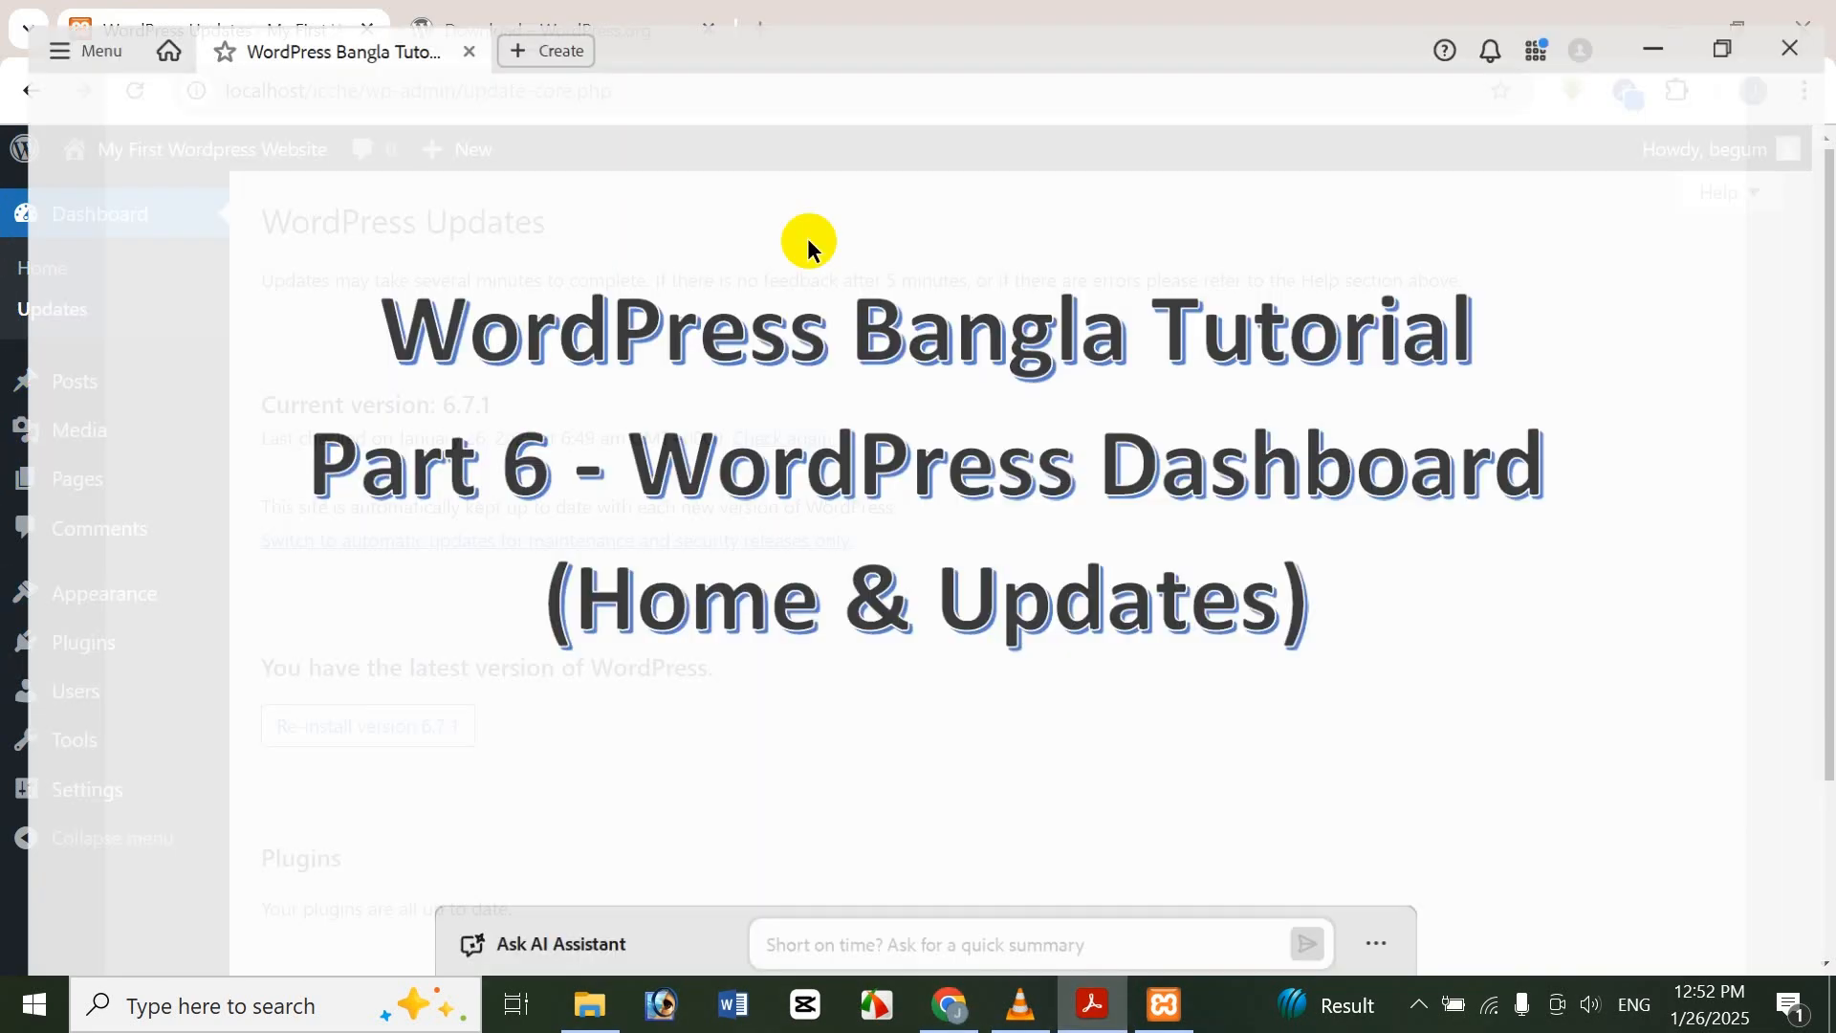